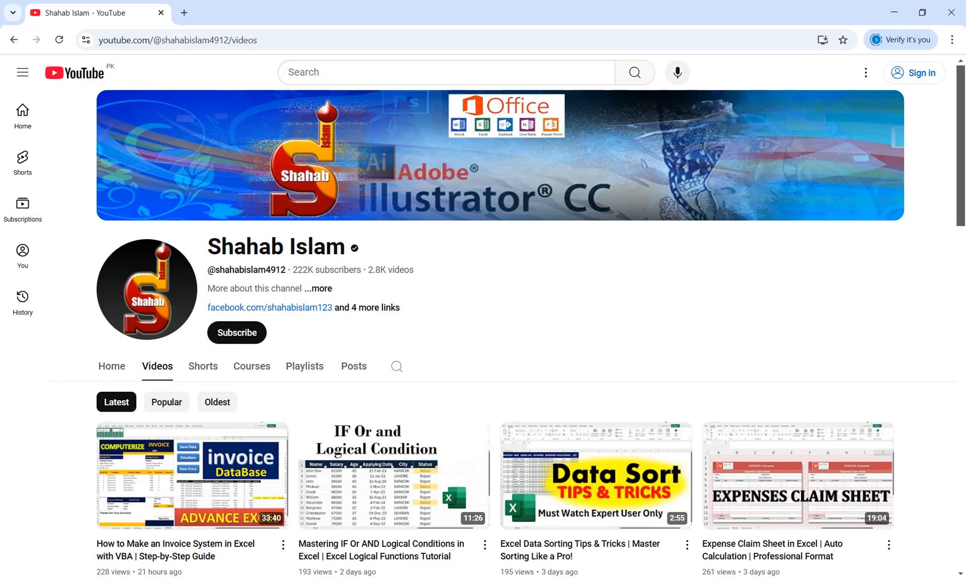
Step: Switch to the Excel workbook and rename the Electronics sheet as Purchase
key(alt+Tab)
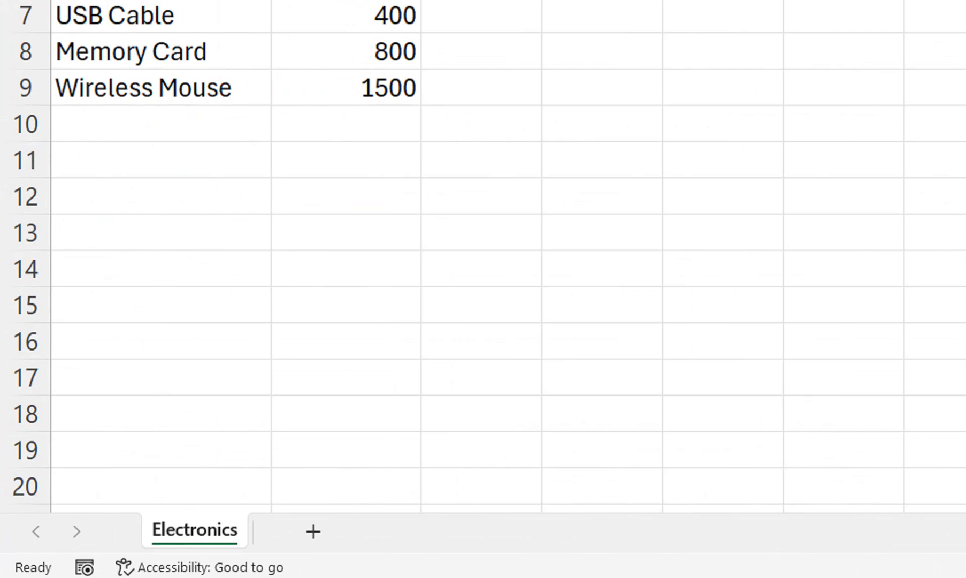
key(alt+h)
key(o)
key(r)
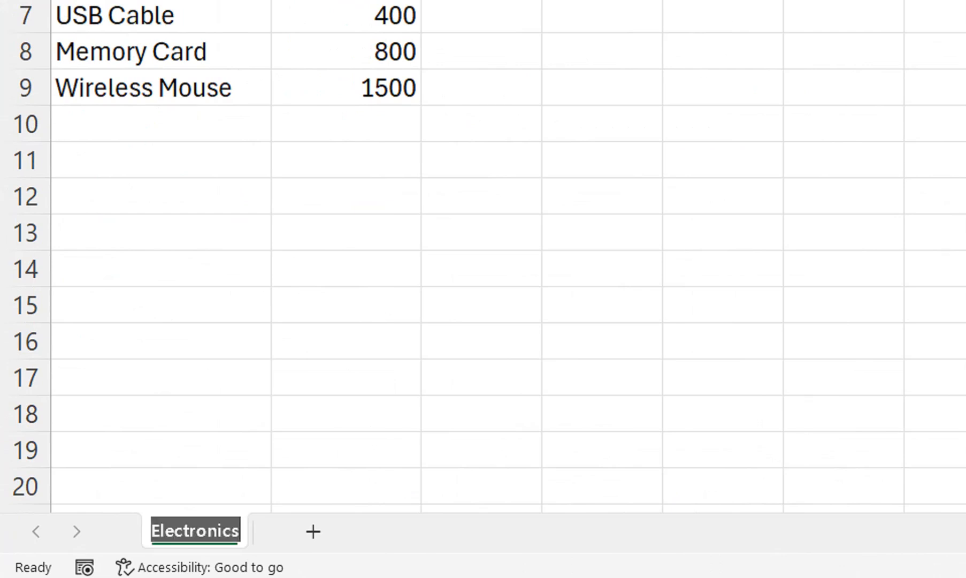
text(Purcha)
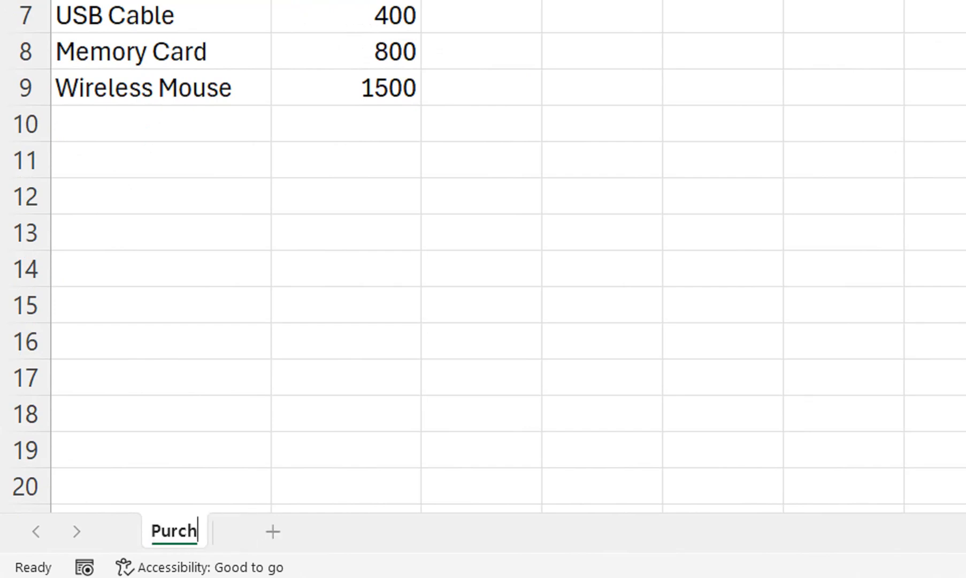
text(se)
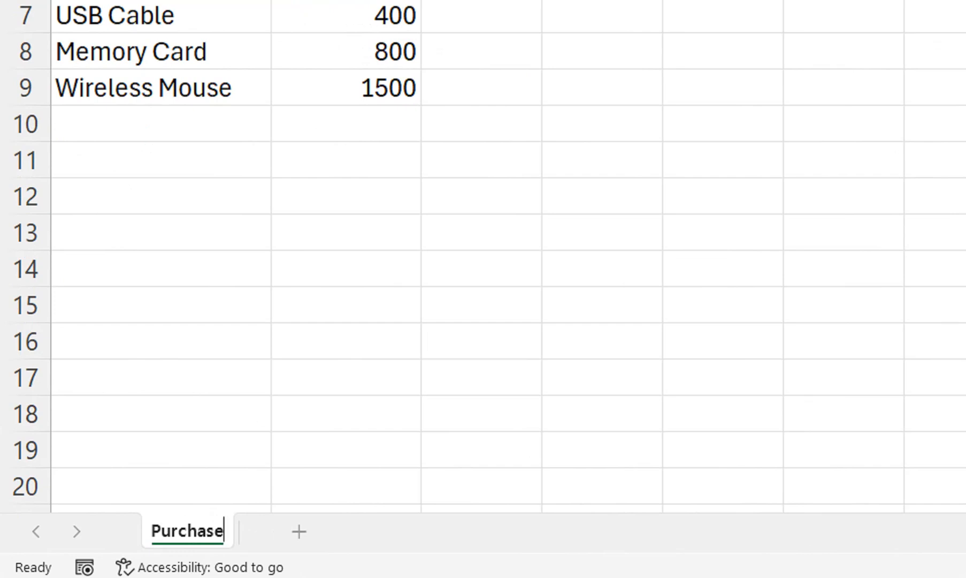
click(160, 58)
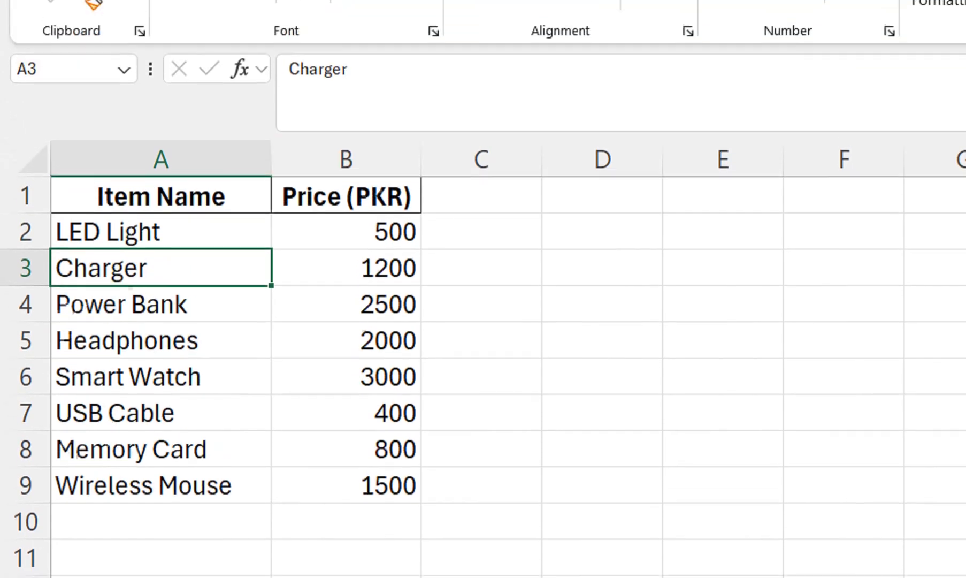
Step: Insert a column between Item Name and Price (PKR) and give it the header Quantity
right_click(316, 102)
click(377, 353)
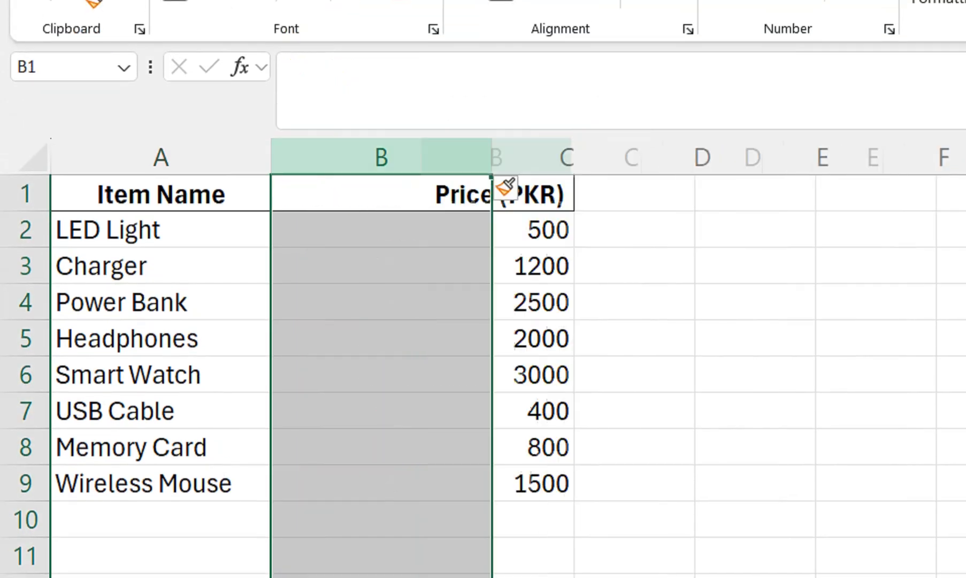
text(Q)
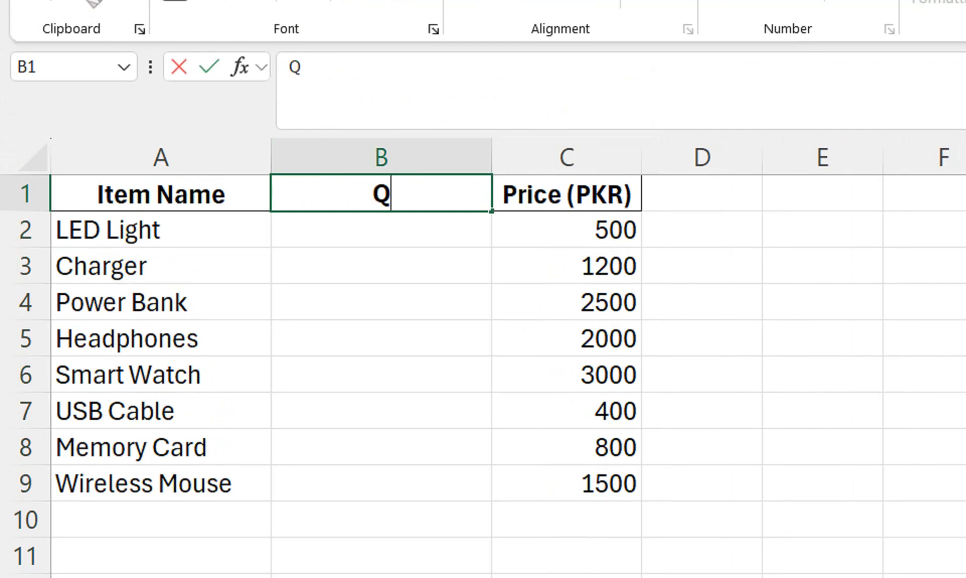
text(uantity)
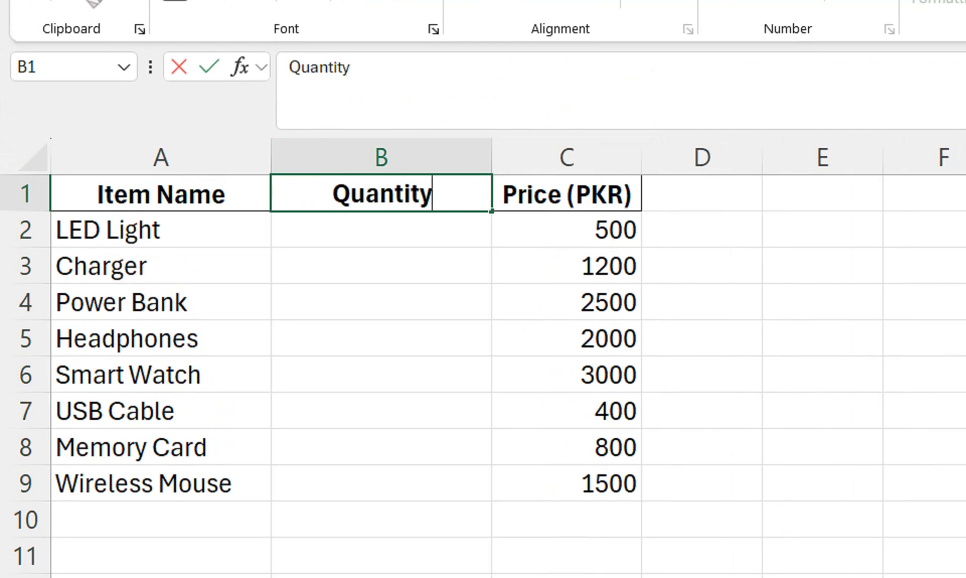
text(\)
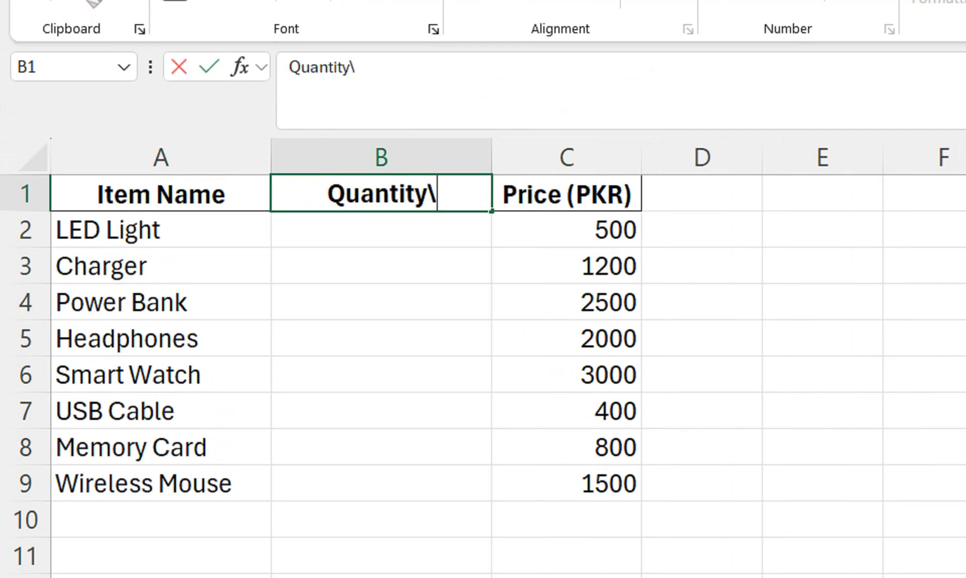
key(BackSpace)
Step: Insert a column before Item Name and enter Date as its header in A1
right_click(225, 156)
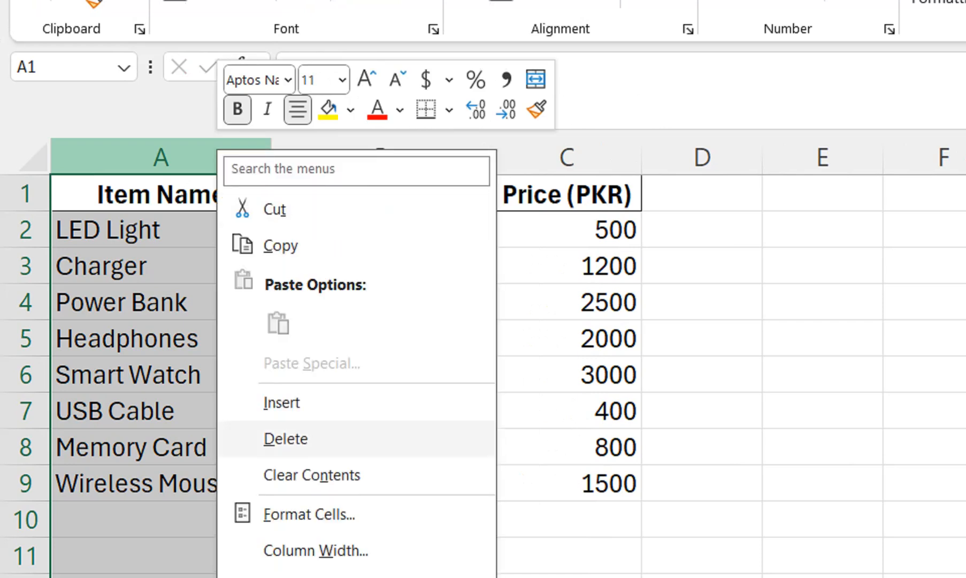
click(280, 396)
click(112, 188)
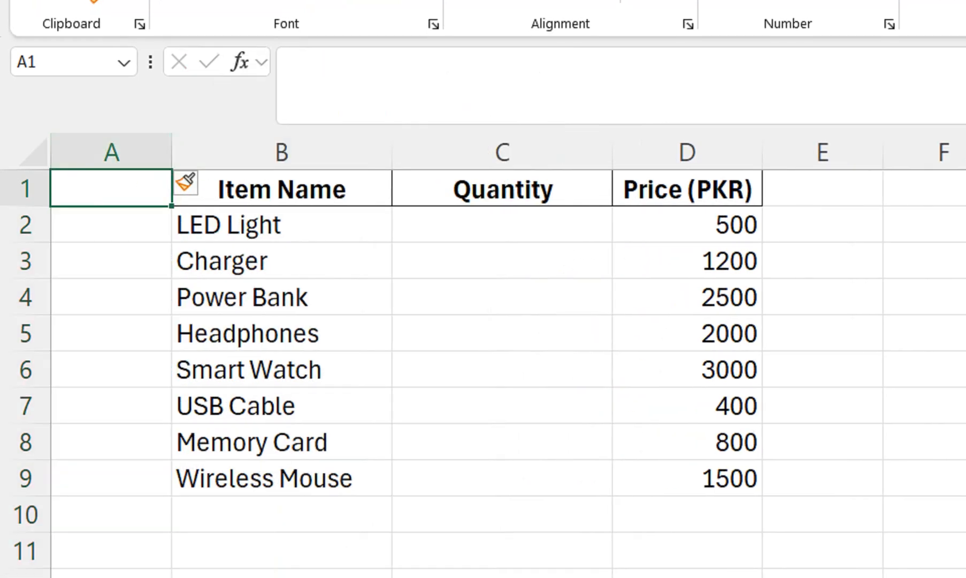
text(Date)
click(282, 261)
Step: Enter the date 1-Mar-25 in A2 and copy it down through A6
click(111, 225)
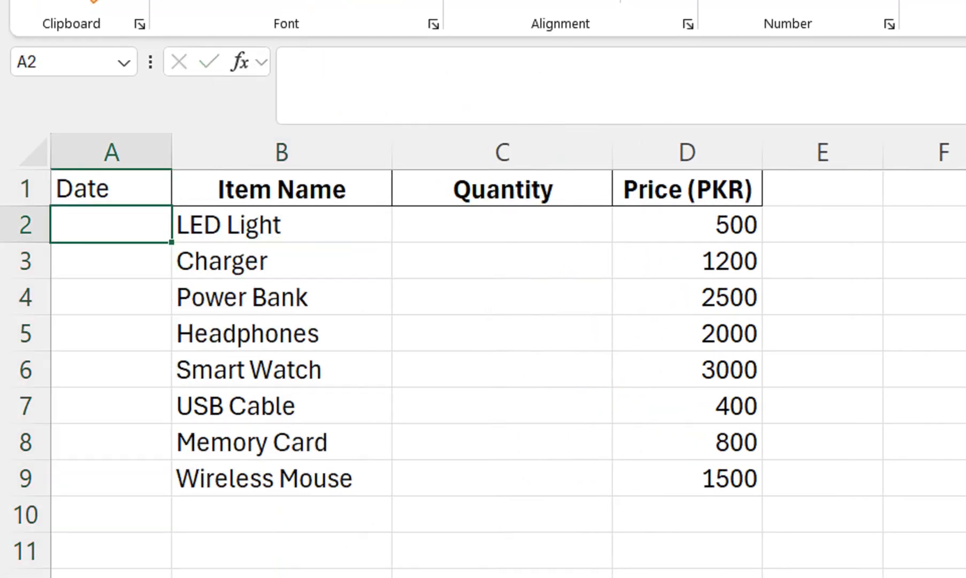
text(1-M)
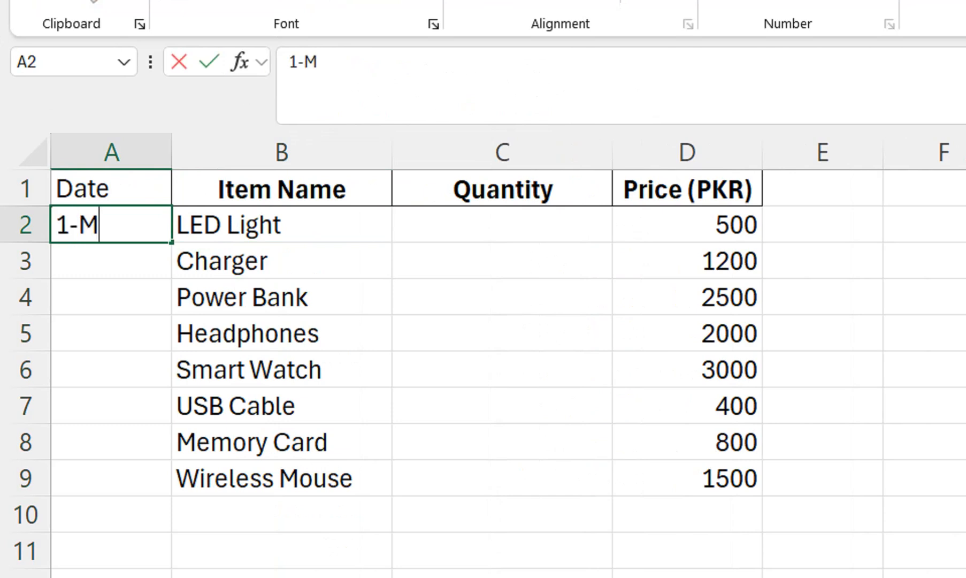
text(ar)
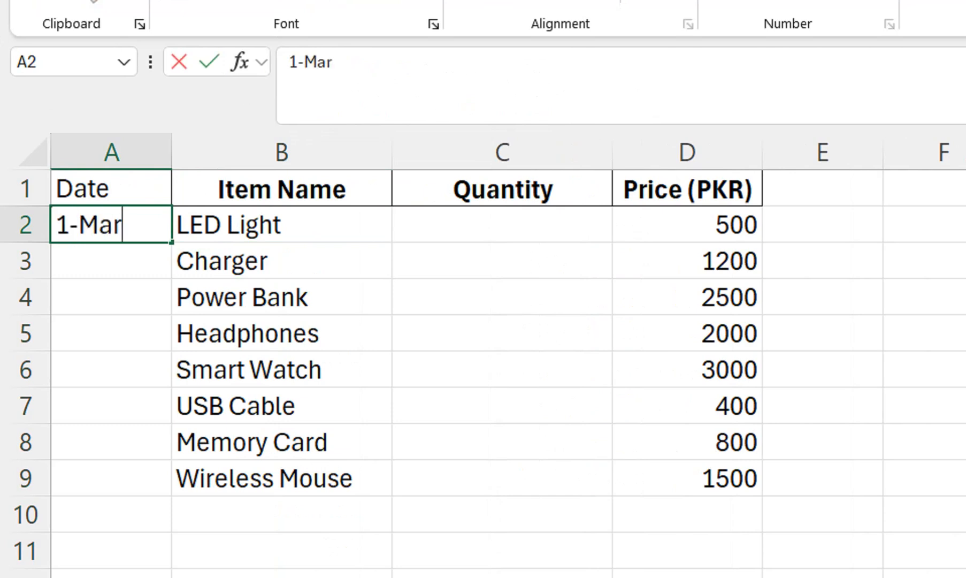
text(-25)
key(Return)
key(Up)
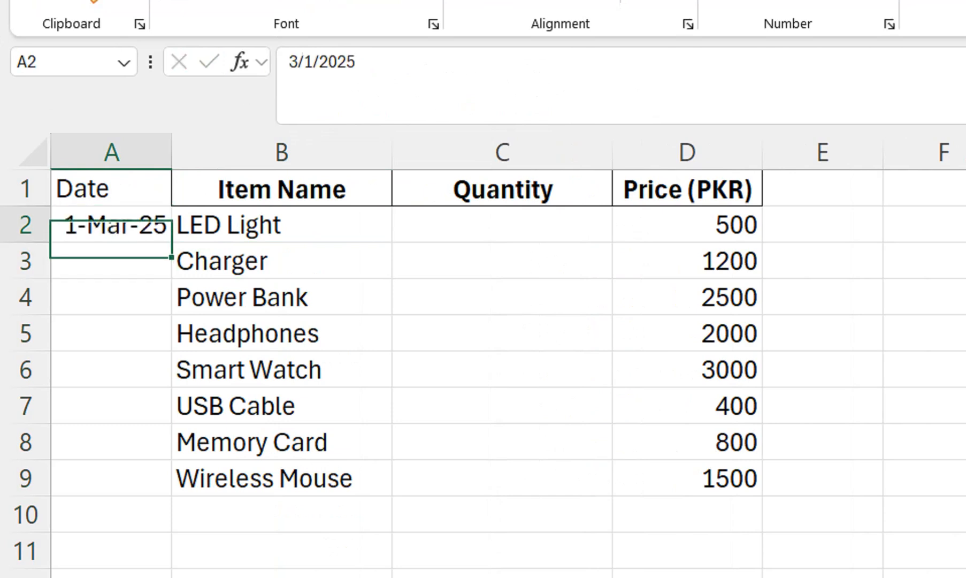
key(shift+Down)
key(shift+Down)
key(shift+Down)
key(shift+Down)
key(ctrl+d)
key(ctrl+Down)
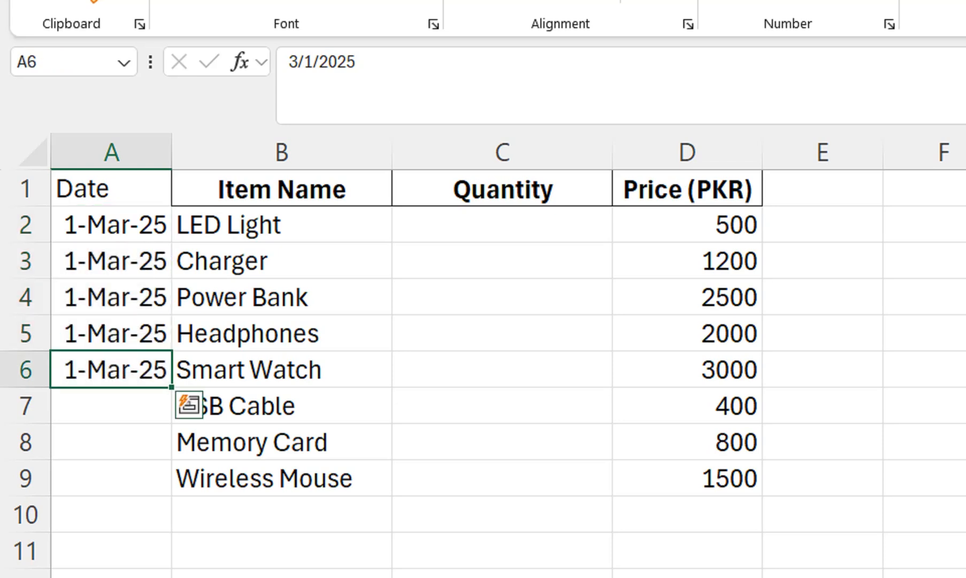
Step: Extend the Date column with 2-Mar-25 in cells A7 through A9
key(Down)
key(Up)
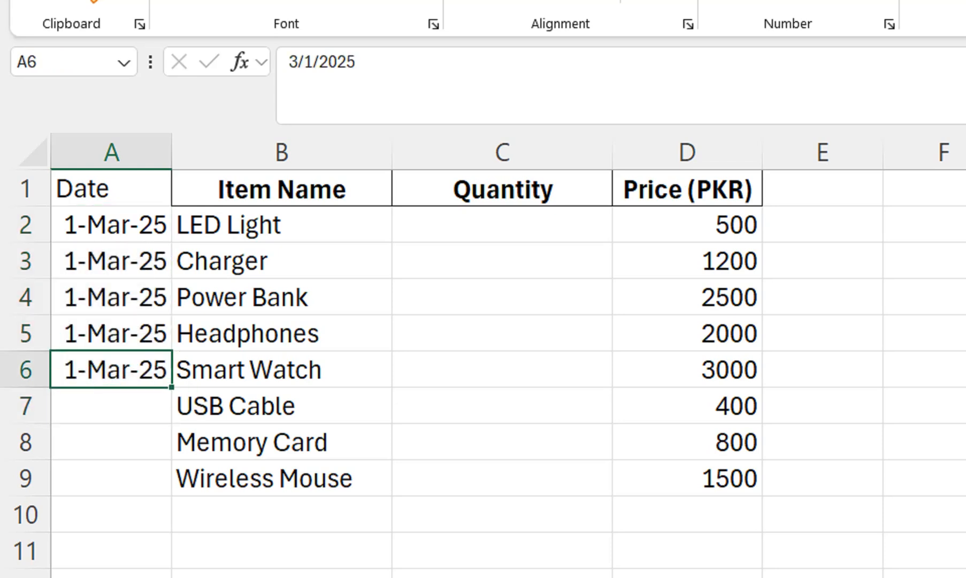
drag(171, 387, 123, 478)
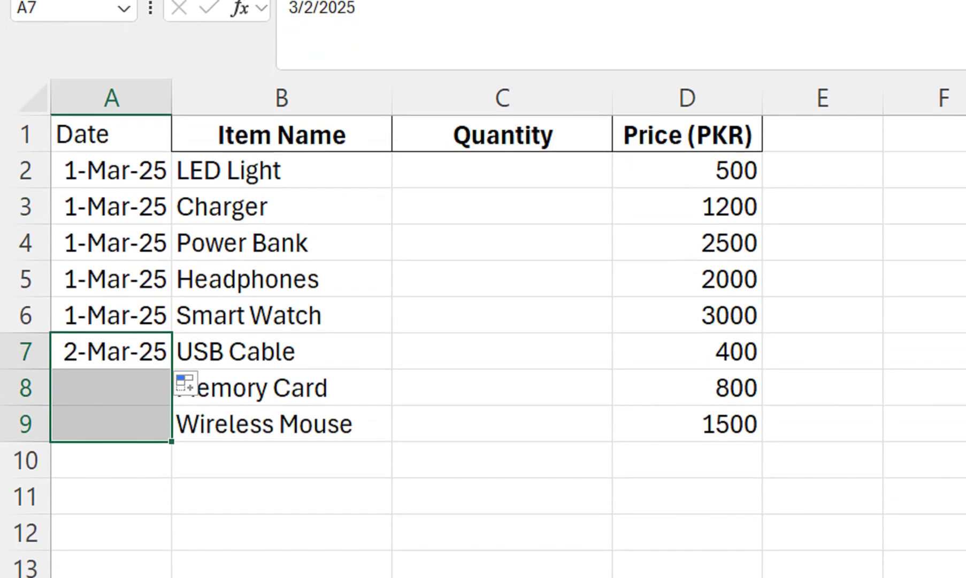
key(ctrl+d)
key(ctrl+Down)
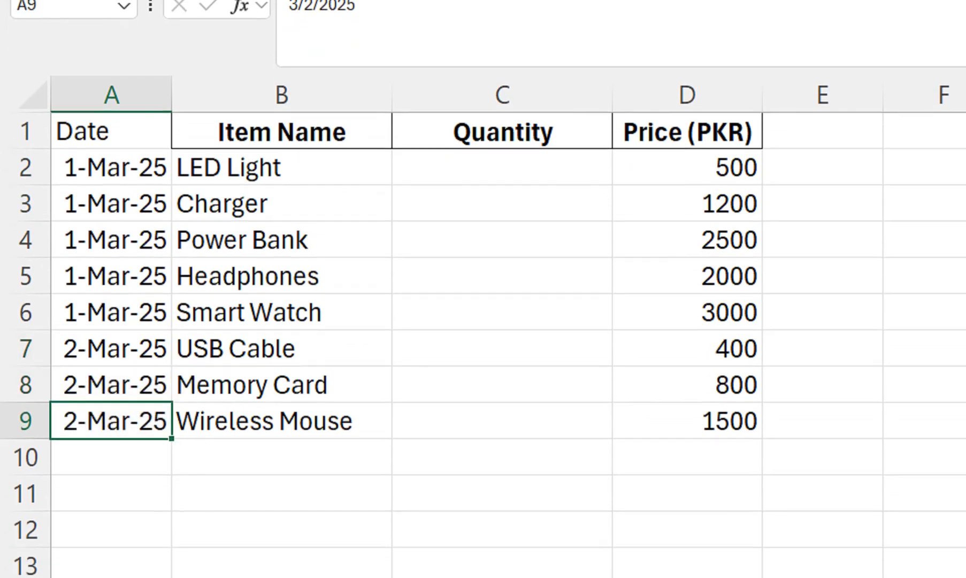
Step: Extend the Date column with 3-Mar-25 in A10:A13 and 4-Mar-25 in A14:A17
drag(172, 432, 173, 495)
drag(111, 451, 111, 559)
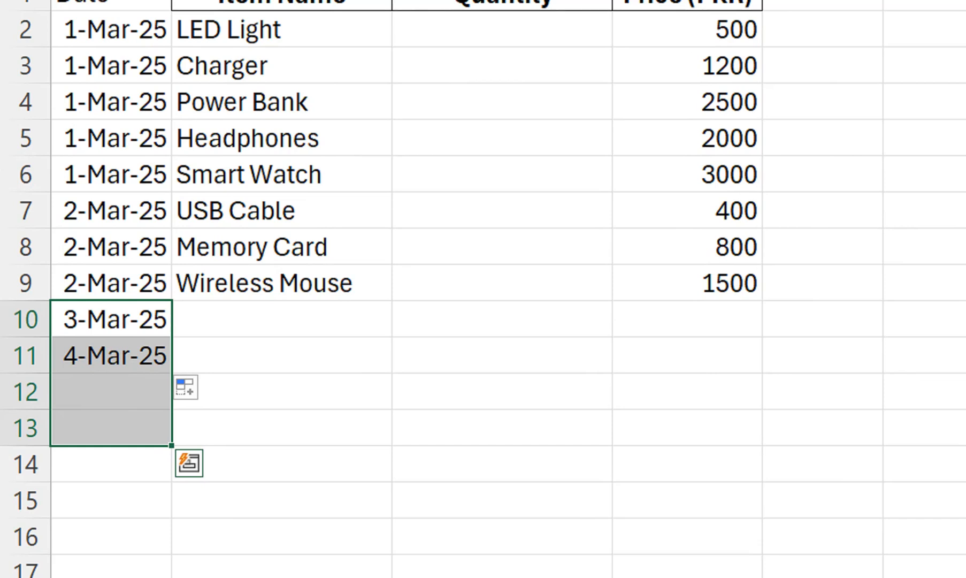
key(ctrl+d)
key(ctrl+Down)
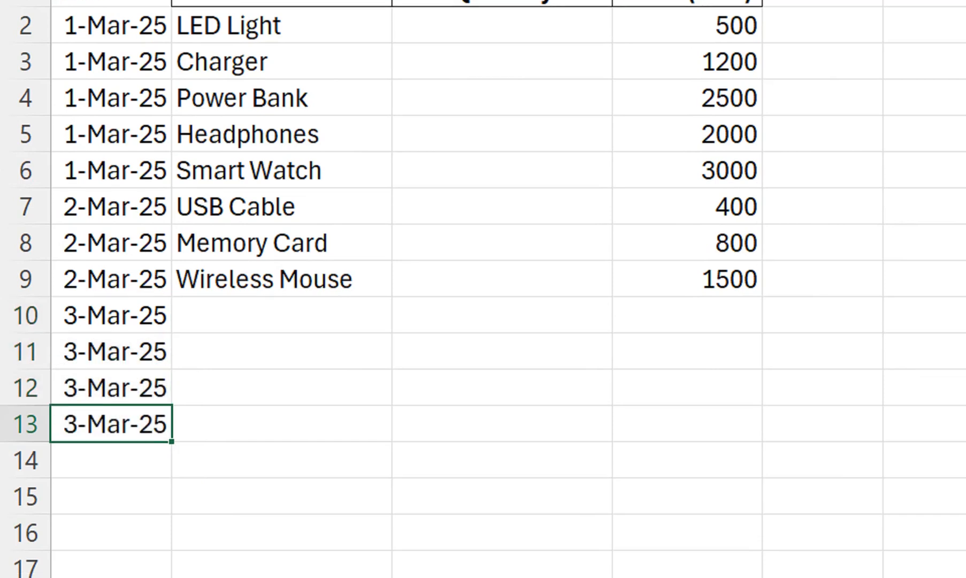
drag(171, 445, 173, 560)
drag(111, 444, 111, 552)
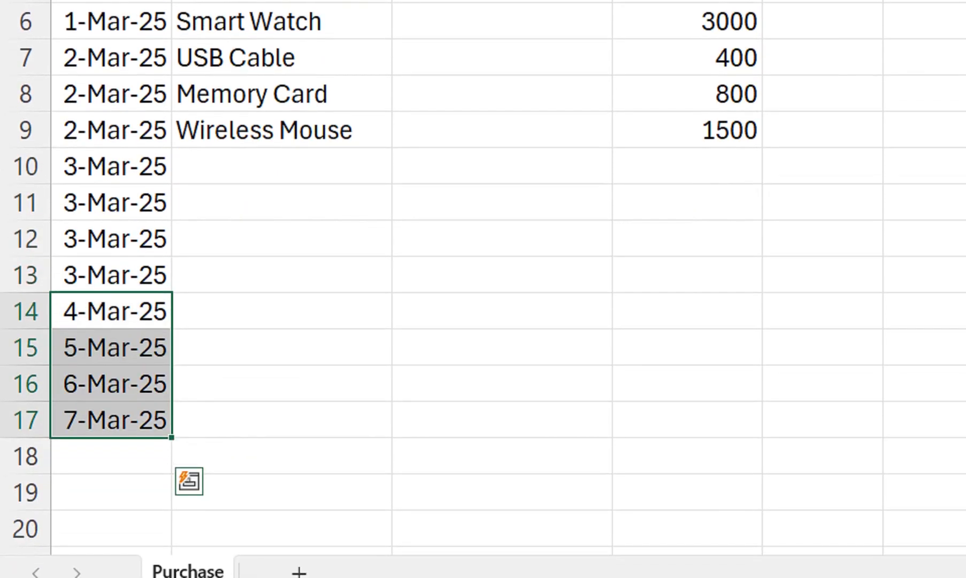
key(ctrl+d)
Step: Repeat the item names from B2:B9 down the Item Name column through row 17
drag(281, 110, 281, 369)
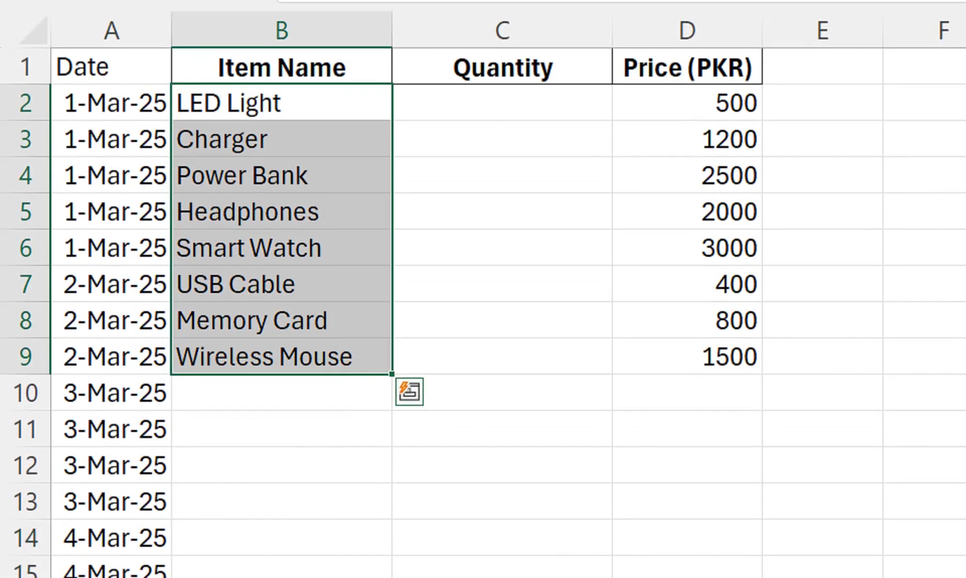
double_click(392, 374)
Step: Enter the quantities 10, 20, 12 and 25 in cells C2 through C5
click(501, 103)
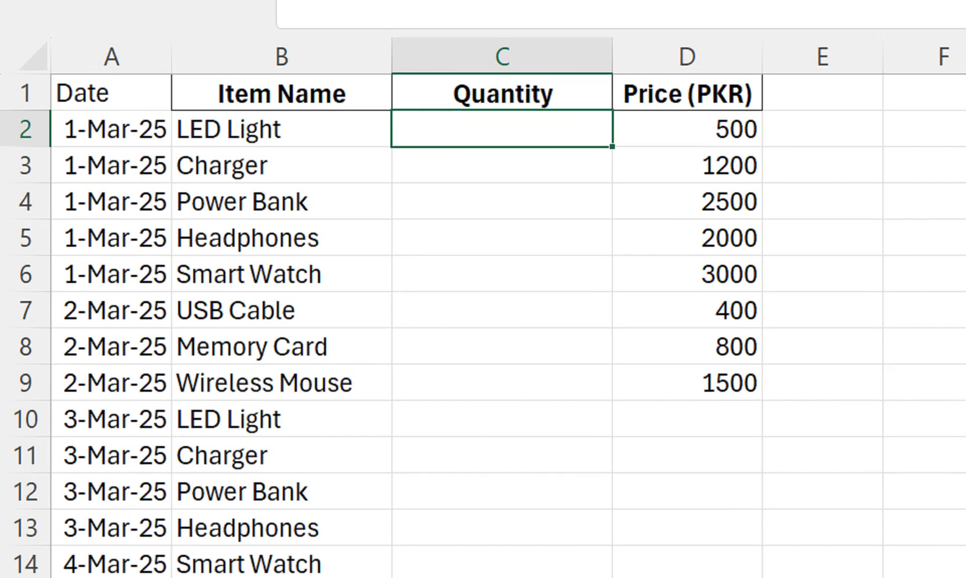
text(10)
key(Return)
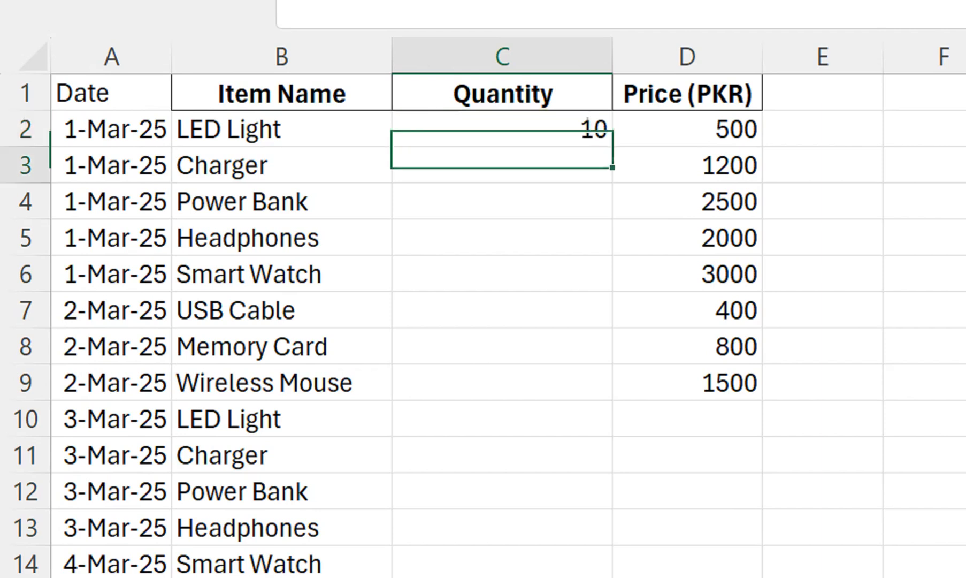
text(20)
key(Return)
text(12)
key(Return)
text(25)
key(Return)
Step: Enter the quantities 10, 10, 25 and 15 in cells C6 through C9
text(1)
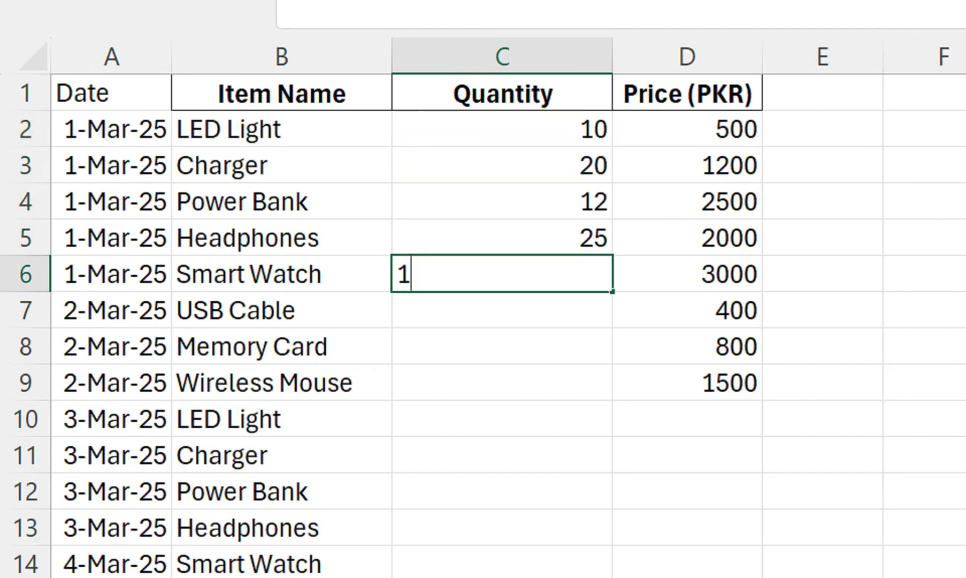
text(0)
key(Return)
text(10)
key(Return)
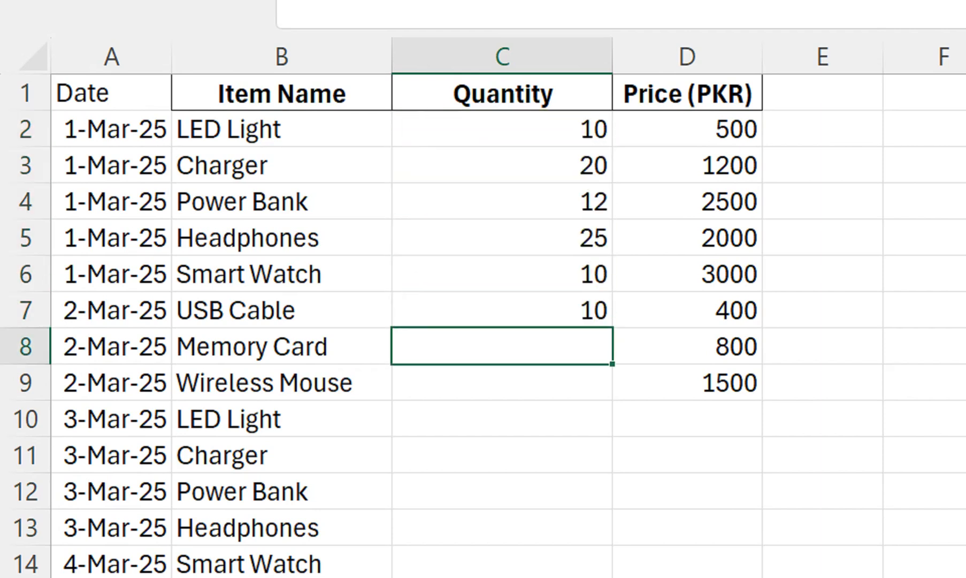
text(25)
key(Return)
text(15)
key(Return)
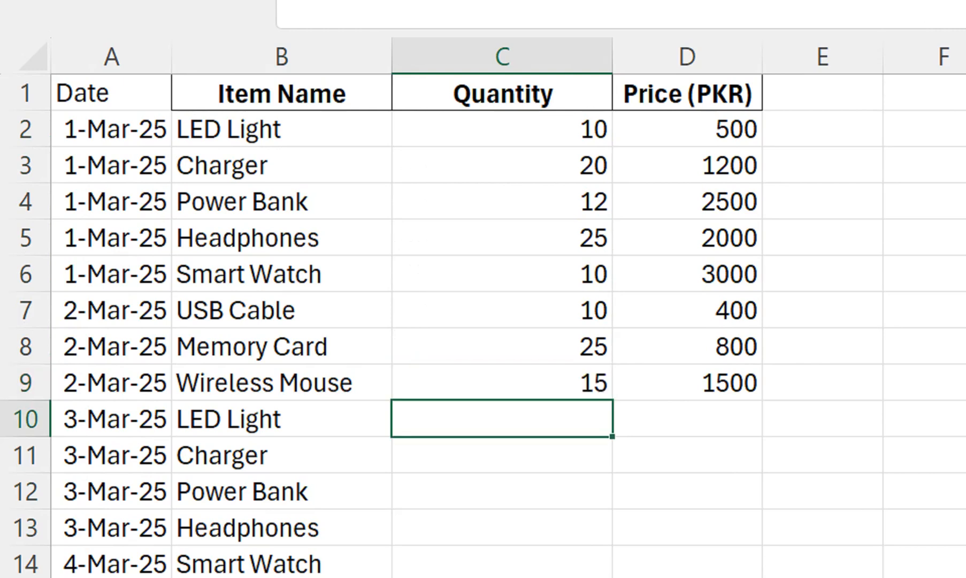
Step: Enter the quantity 12 in C10 and 10 in C11, and copy the 10 down through C17
text(12)
key(Return)
text(10)
key(Return)
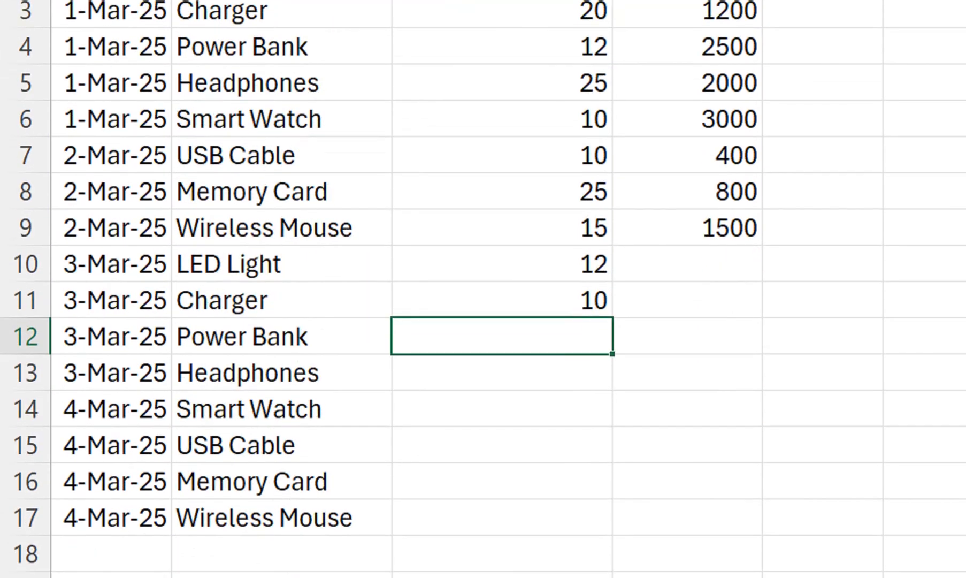
drag(502, 455, 502, 565)
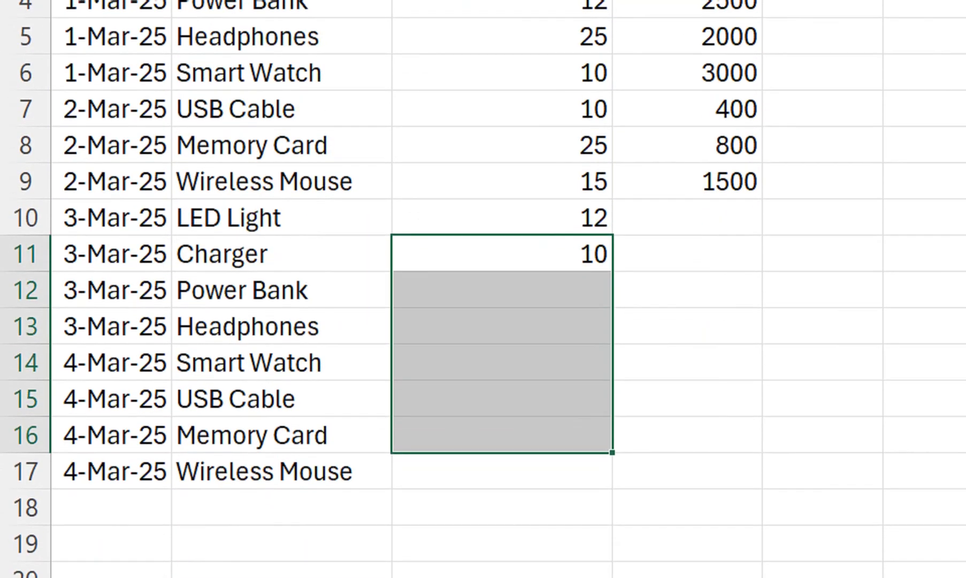
key(shift+Down)
key(ctrl+d)
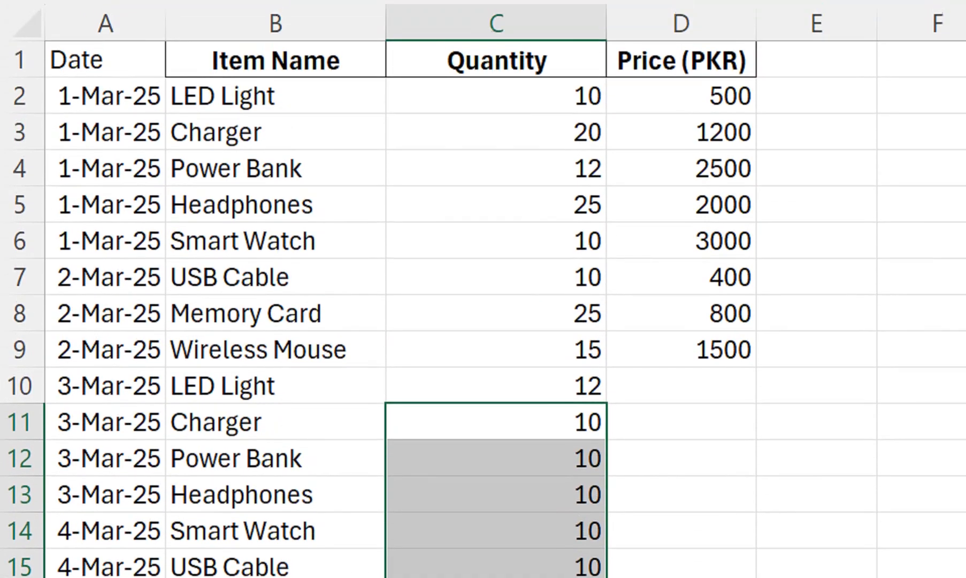
Step: Repeat the prices from D2:D9 down through D16, and extend D16 into D17 as 801
drag(681, 96, 681, 353)
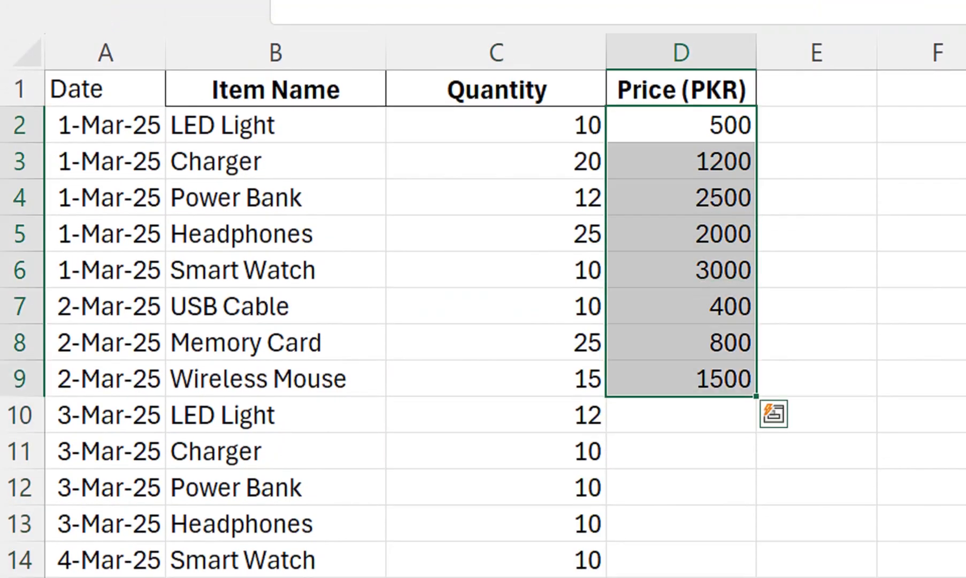
drag(756, 395, 756, 494)
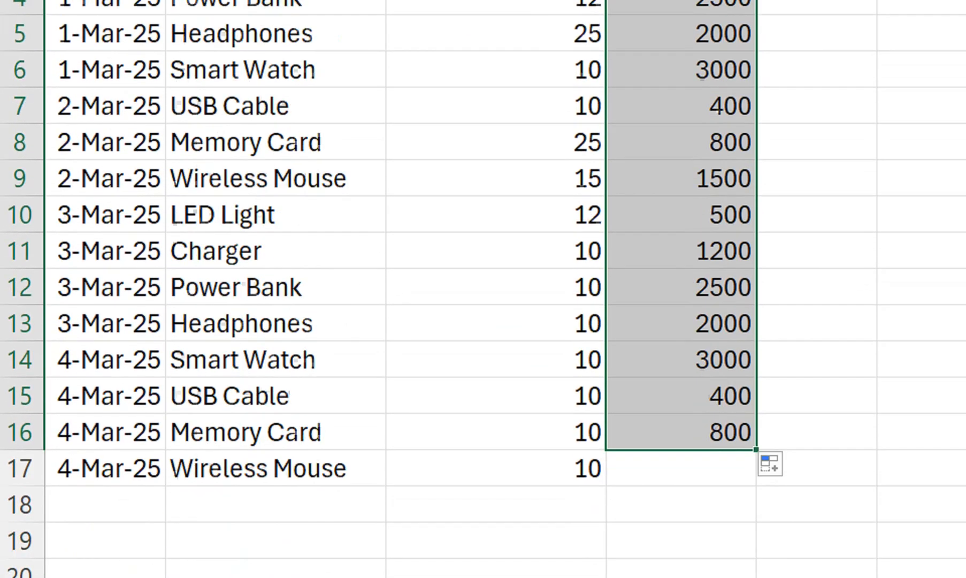
click(680, 432)
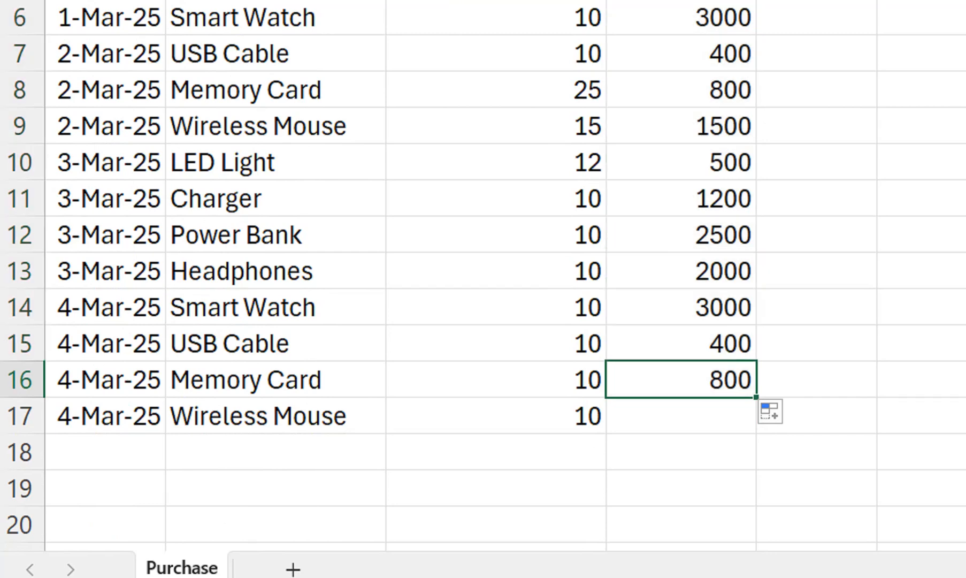
drag(755, 397, 756, 427)
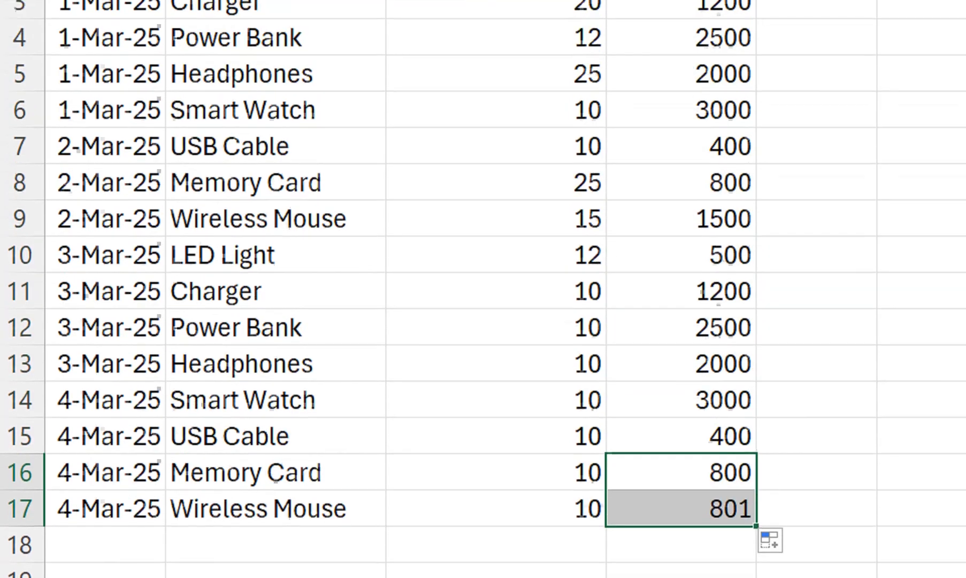
Step: Fit column C to its contents and apply borders to all cells in A1:D17
click(495, 211)
double_click(606, 146)
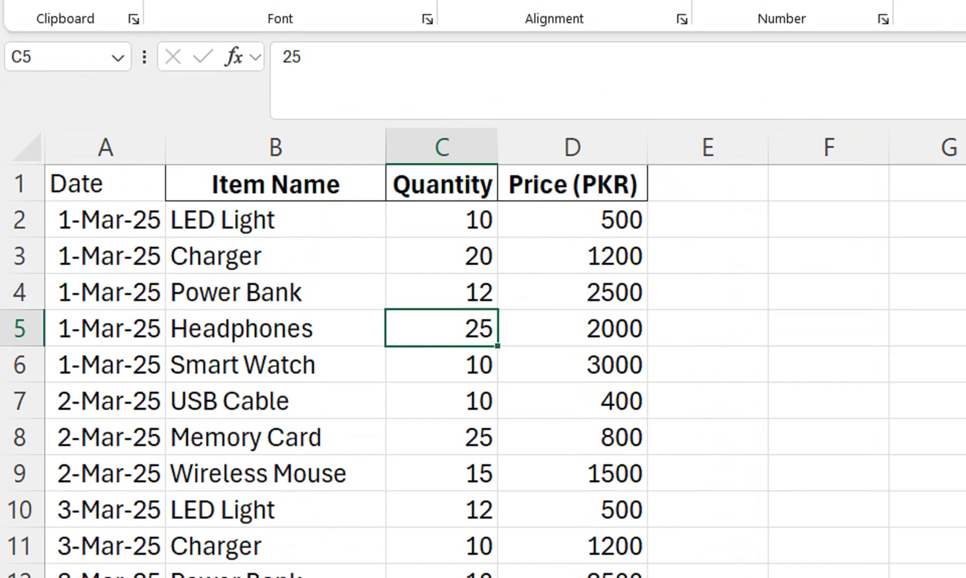
drag(102, 183, 572, 577)
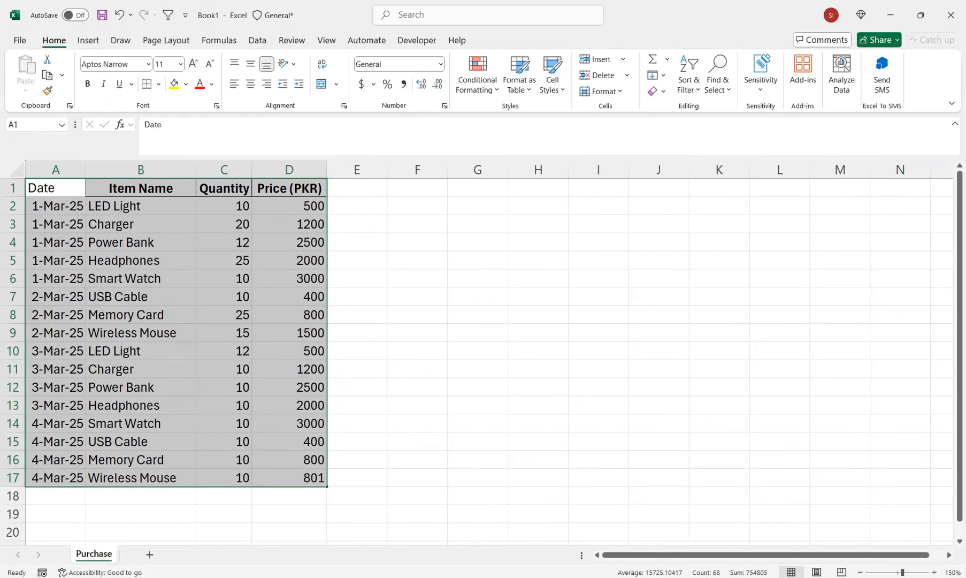
click(158, 84)
click(182, 211)
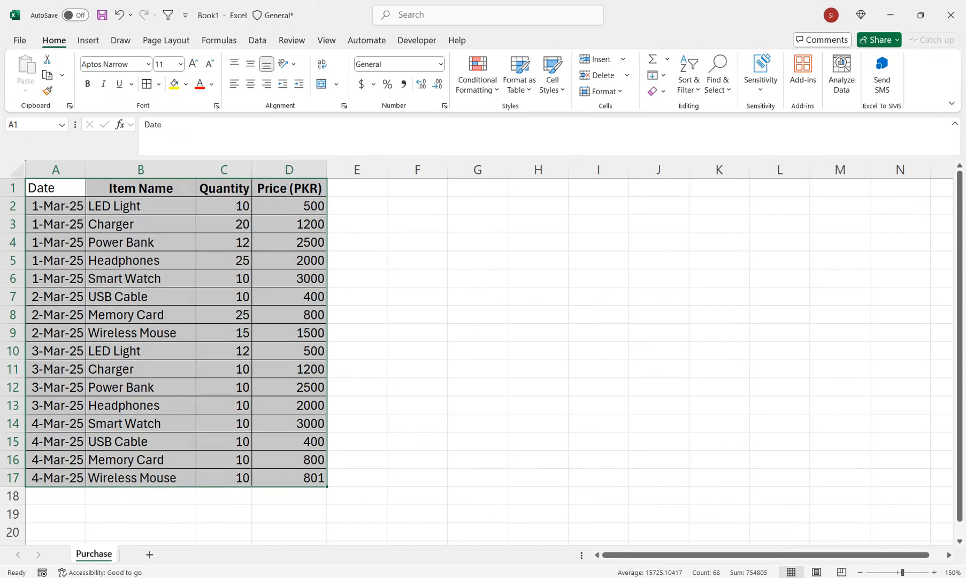
Step: Create a copy of the Purchase sheet in the same workbook
right_click(92, 553)
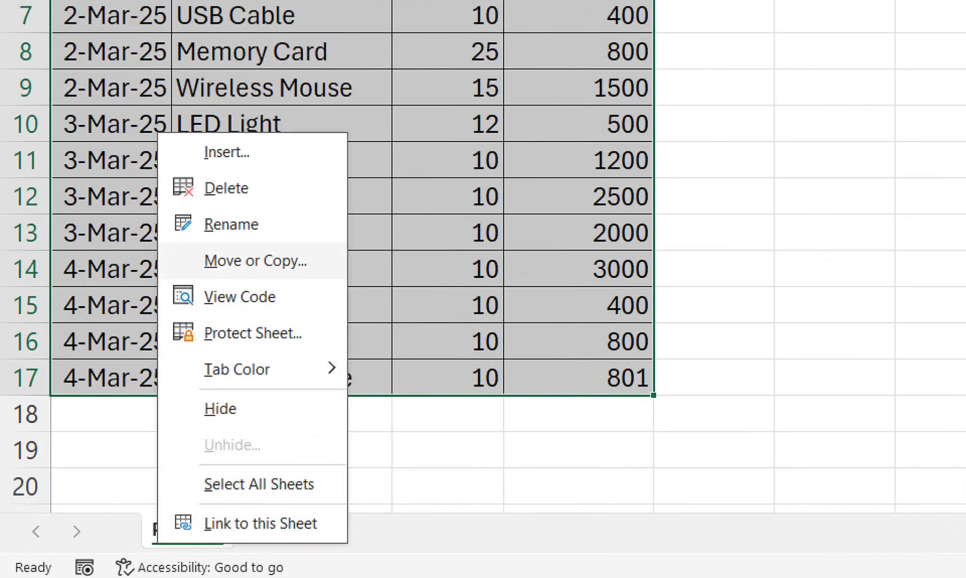
click(255, 260)
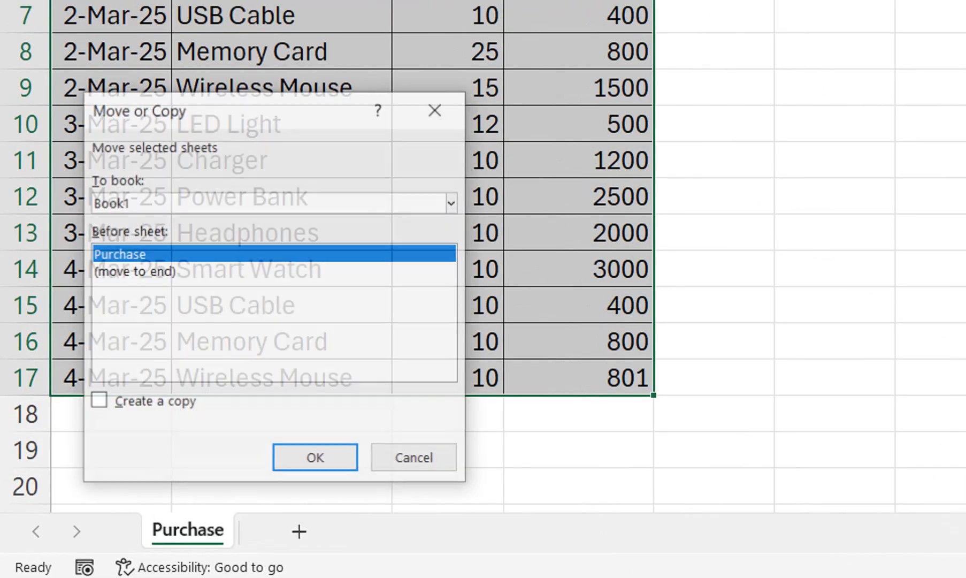
click(97, 401)
key(Return)
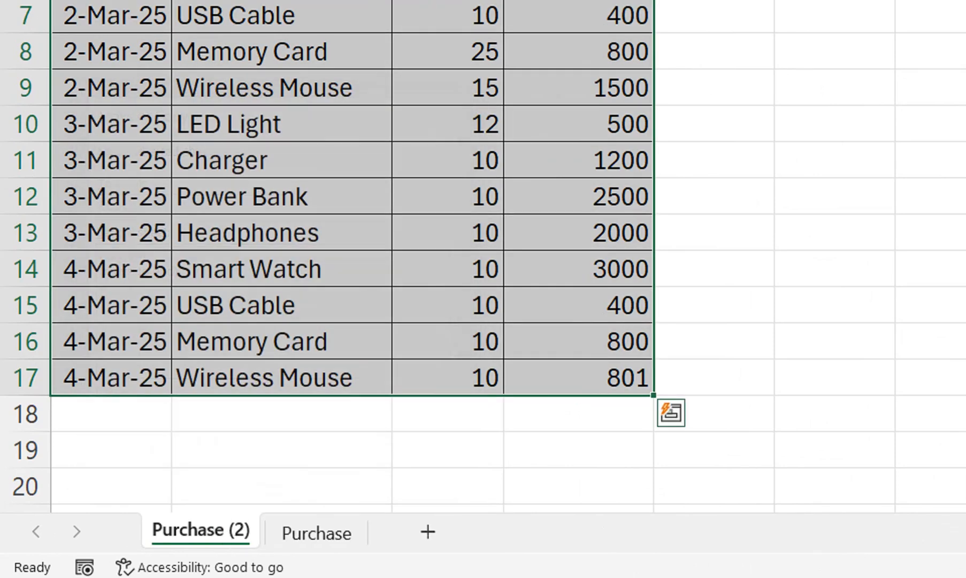
Step: Rename the copied sheet Sale and place it after the Purchase sheet
key(alt+h)
text(orSale)
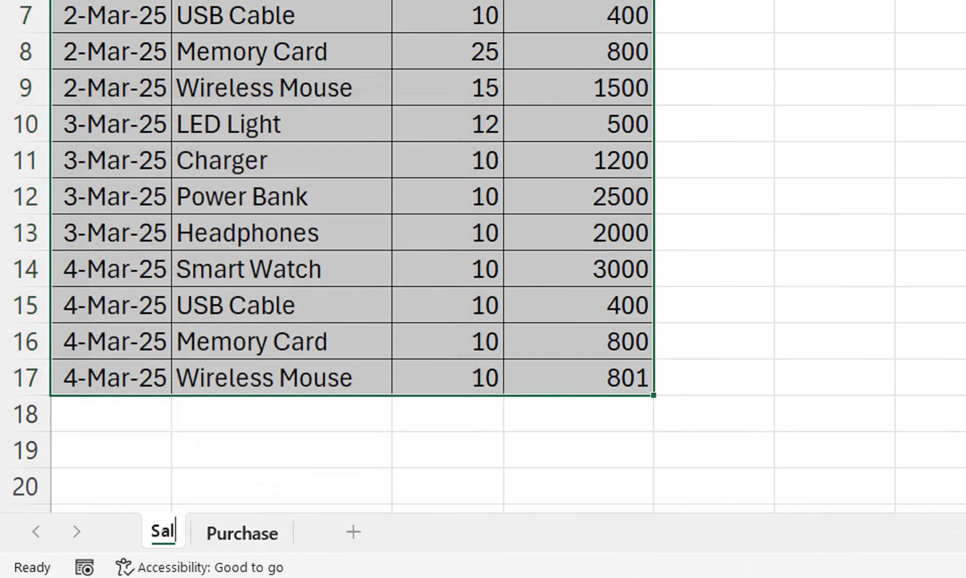
key(Return)
drag(252, 532, 169, 533)
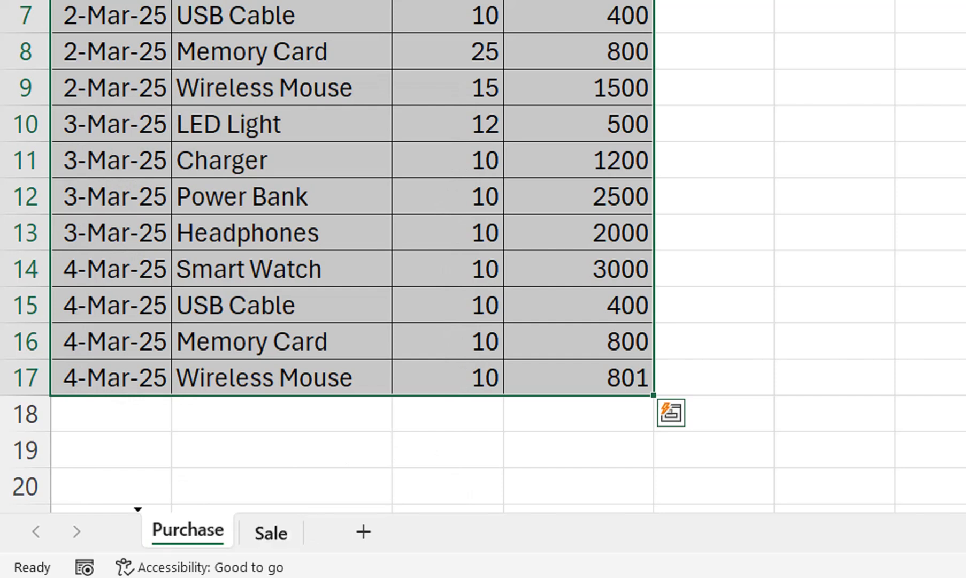
click(271, 530)
right_click(277, 532)
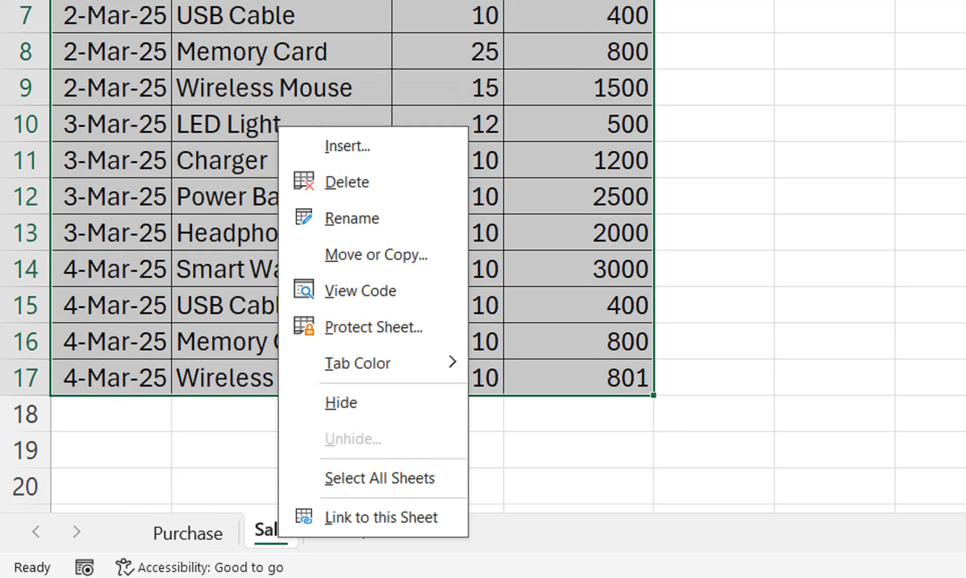
key(Escape)
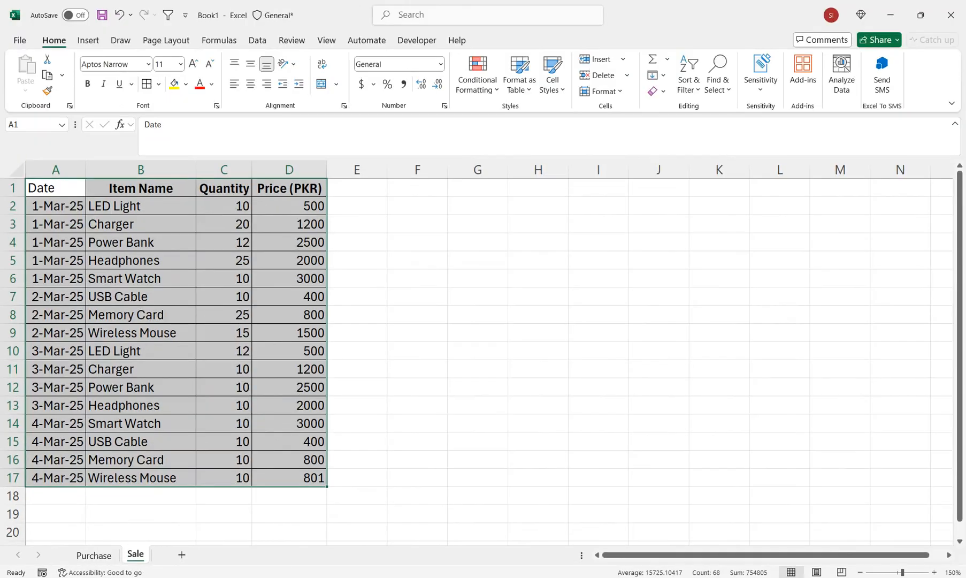
drag(225, 224, 160, 189)
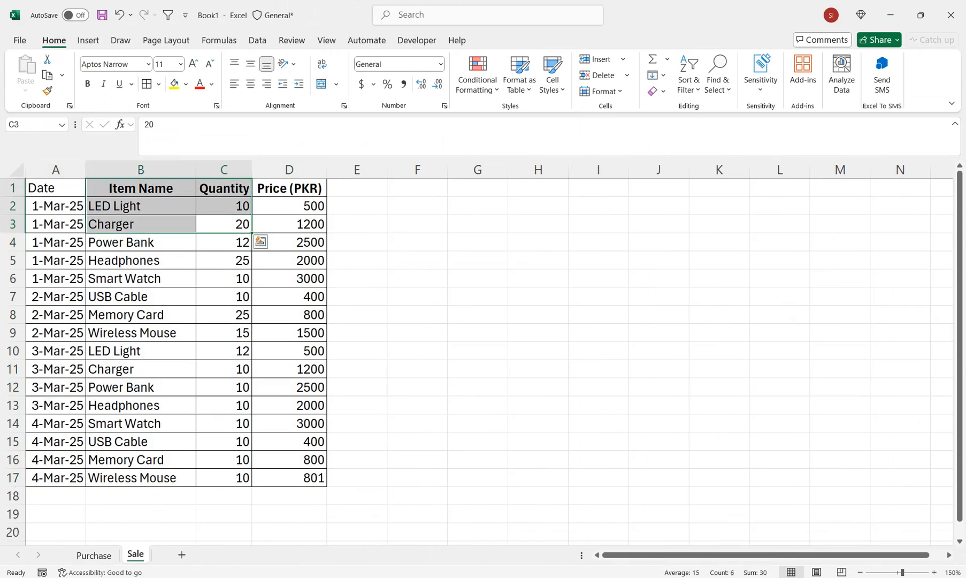
click(141, 460)
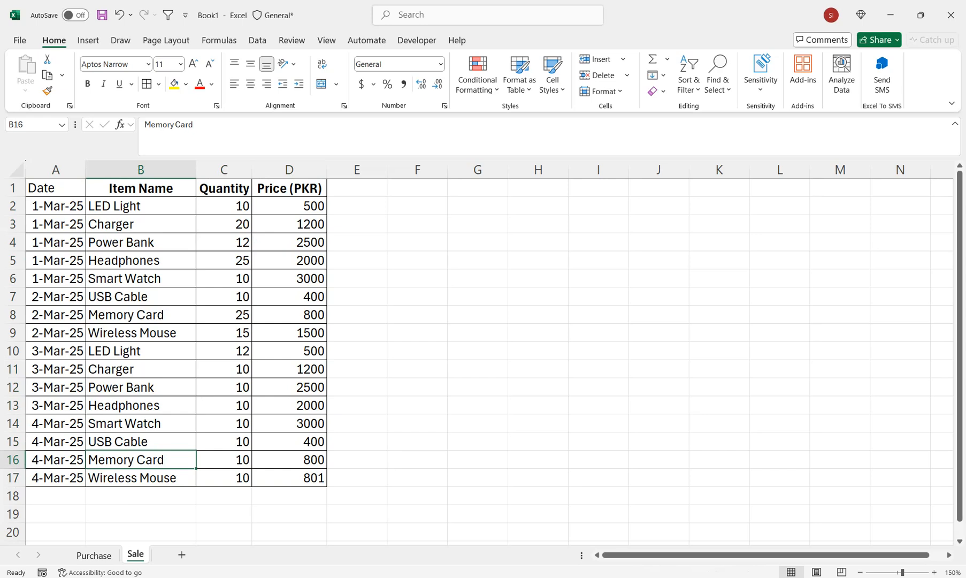
Step: Delete the Sale sheet from the workbook
right_click(135, 554)
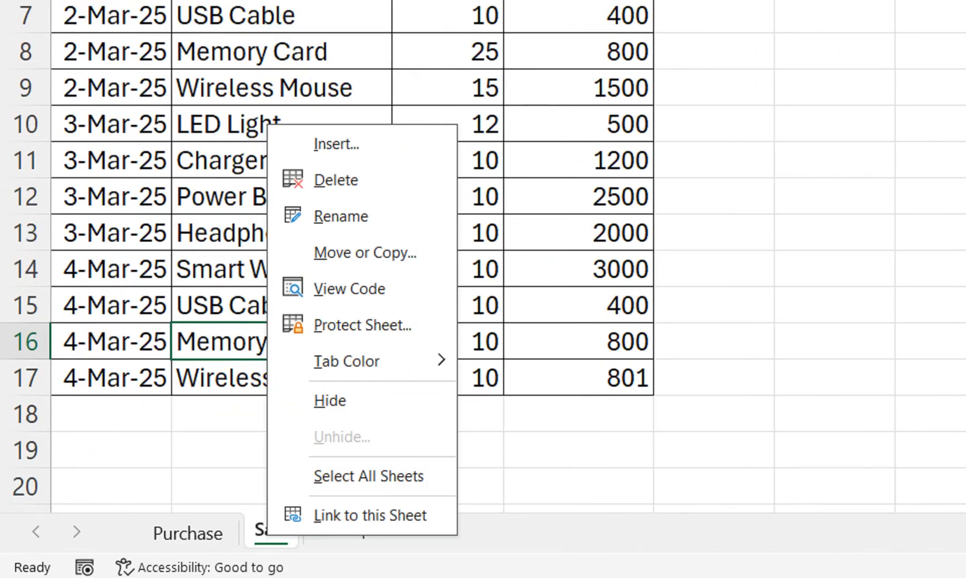
click(166, 378)
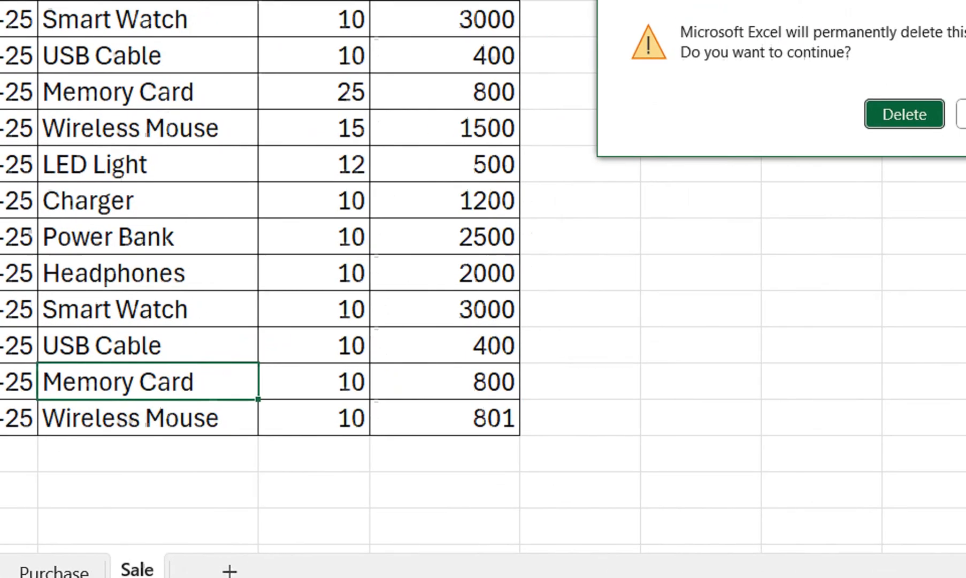
click(903, 113)
Step: Add a new sheet named Control and place it before the Purchase sheet
click(299, 531)
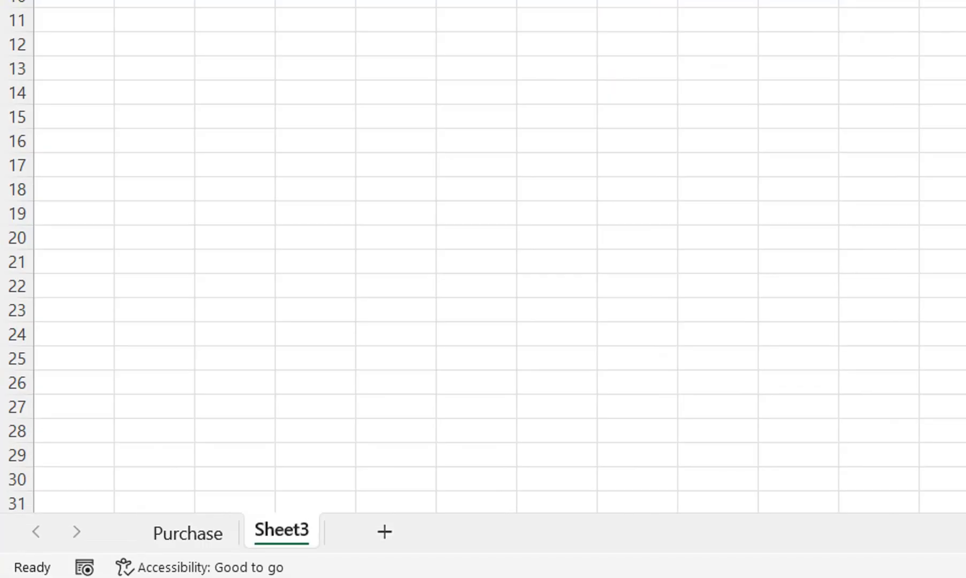
double_click(281, 531)
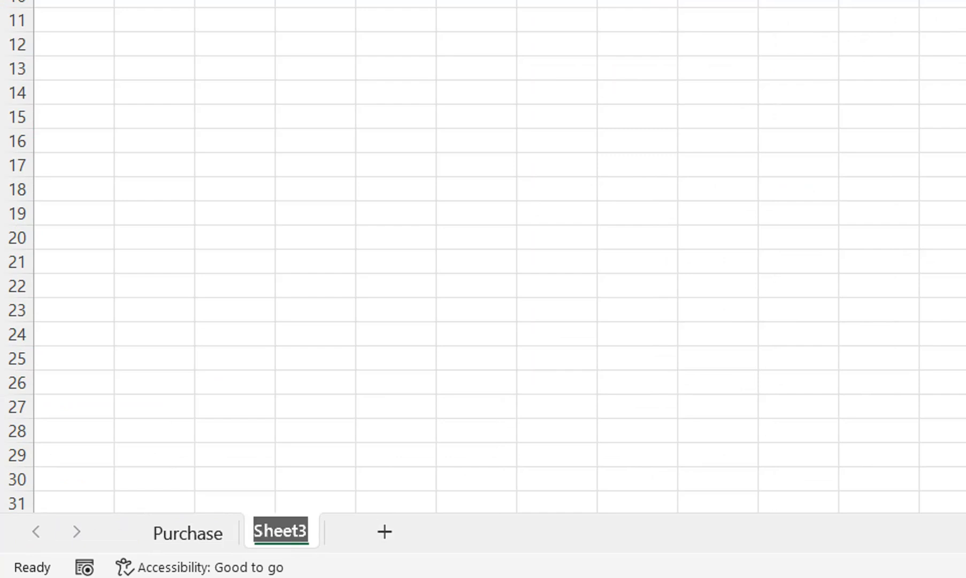
text(Control)
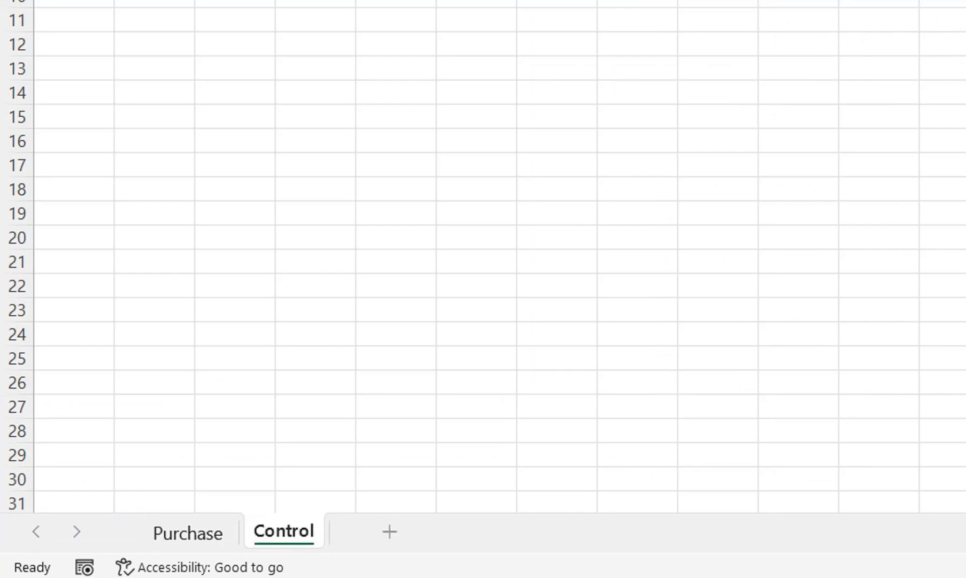
key(Return)
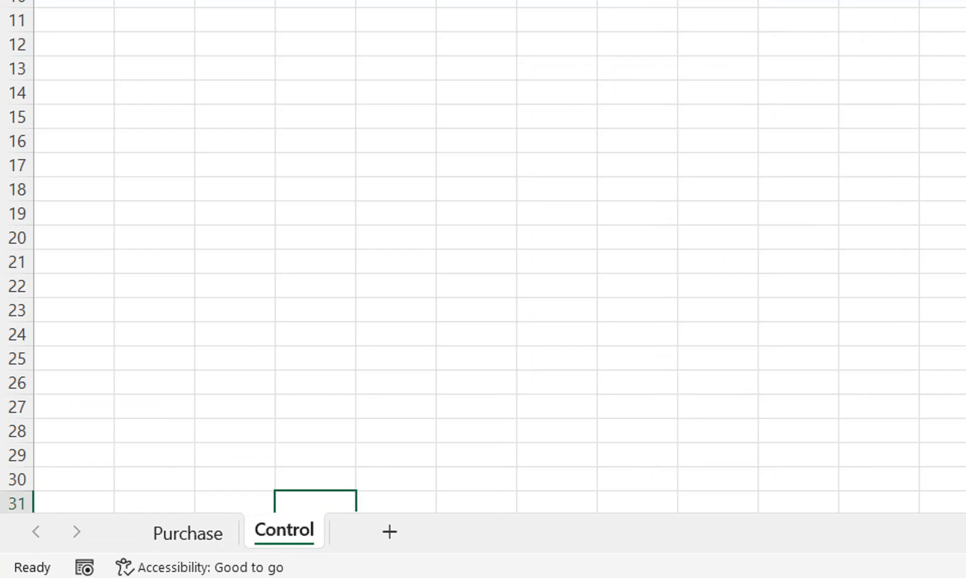
drag(284, 529, 156, 531)
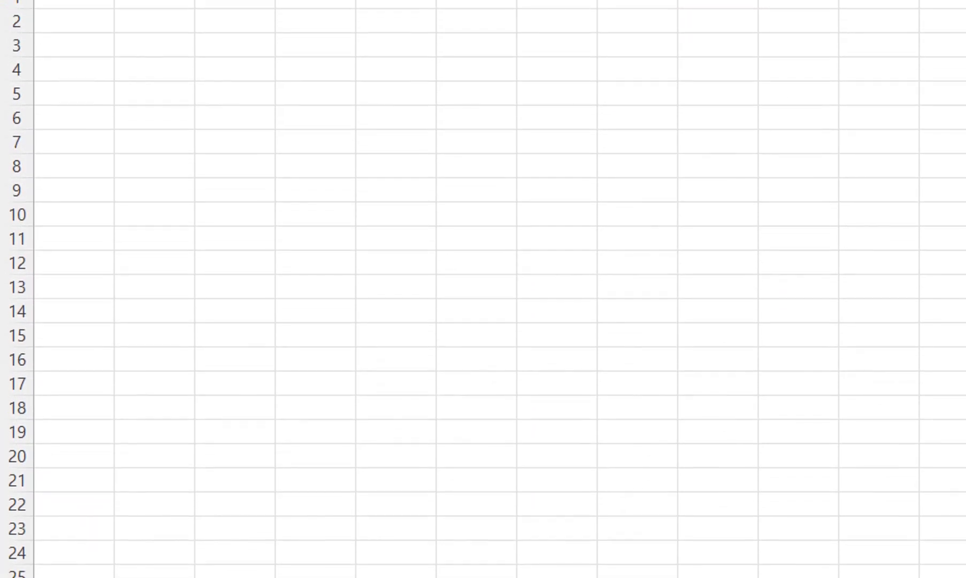
Step: Enter the label Date in A6 and the date 1-Mar-25 in A7 of the Control sheet
click(74, 151)
key(Up)
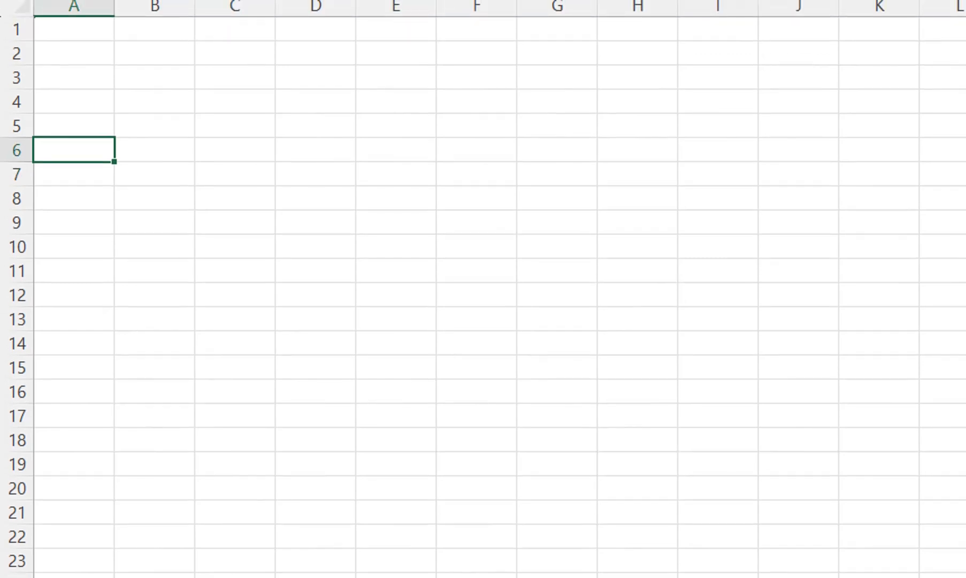
text(Date)
key(Tab)
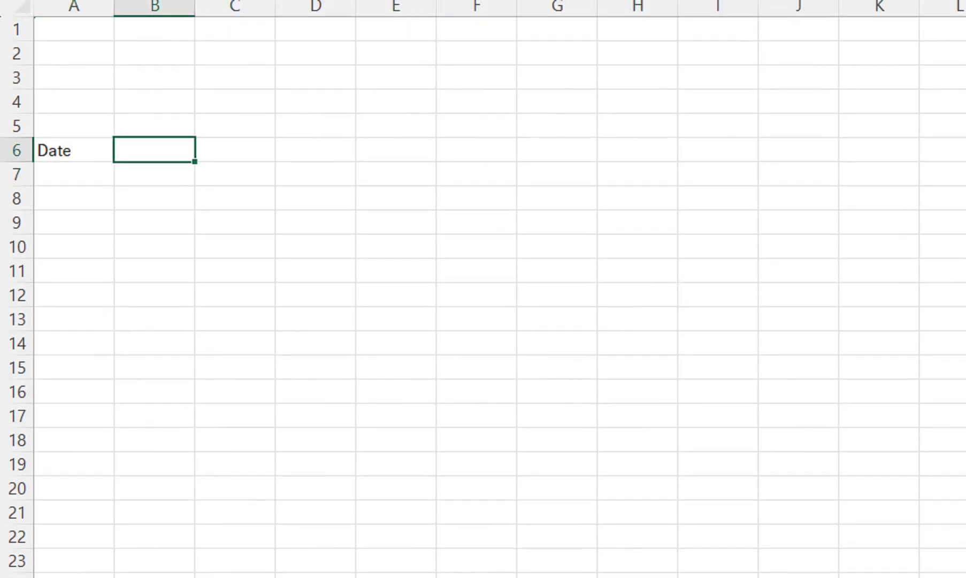
key(Return)
text(1-)
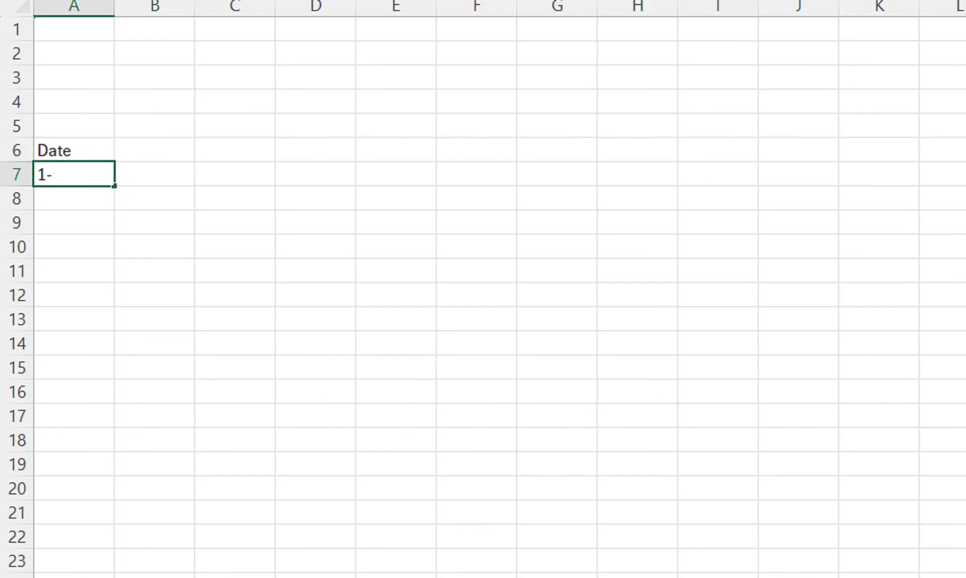
text(Mar-25)
key(Return)
Step: Enter the text Enter in cell A5, above the Date label
key(Up)
key(Up)
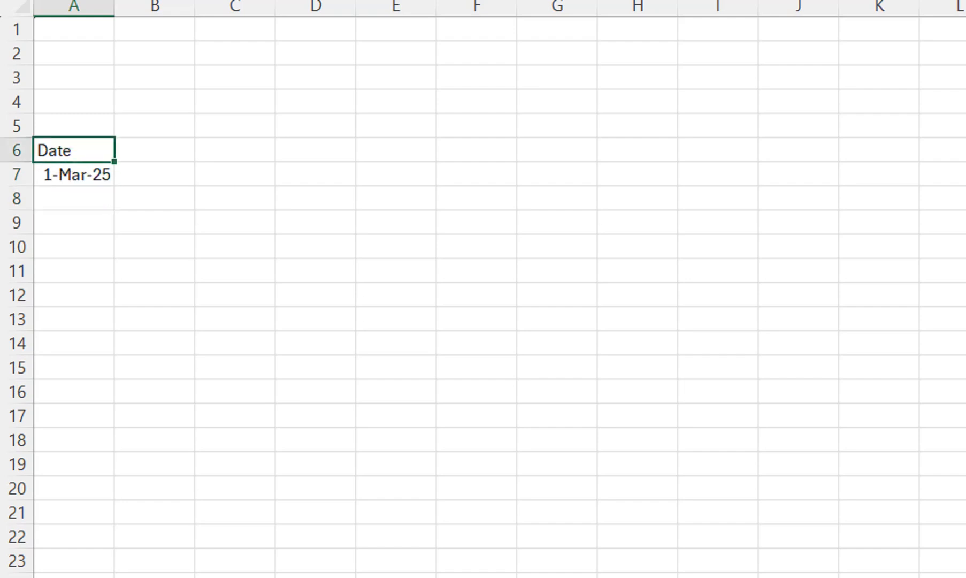
key(Up)
text(Entr)
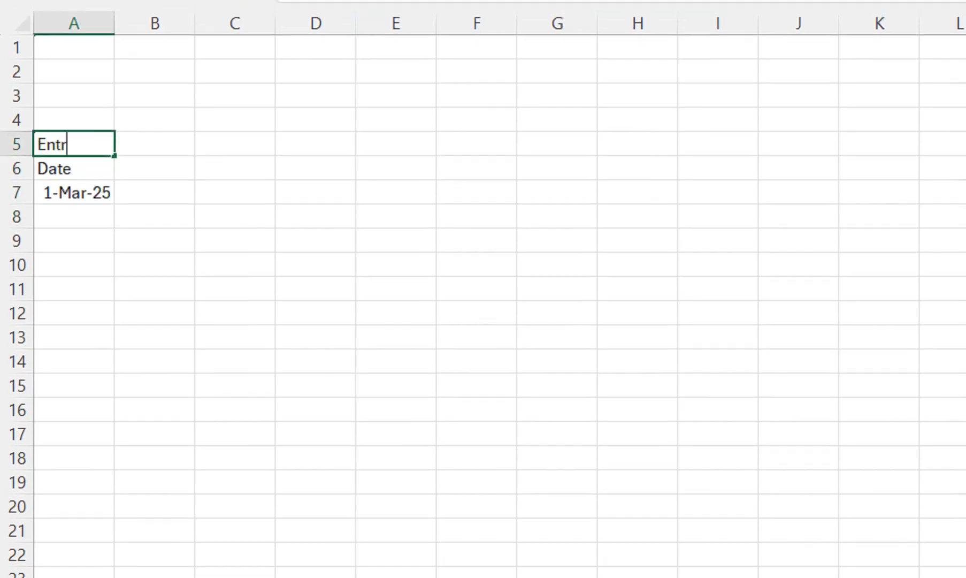
key(BackSpace)
text(er)
click(155, 240)
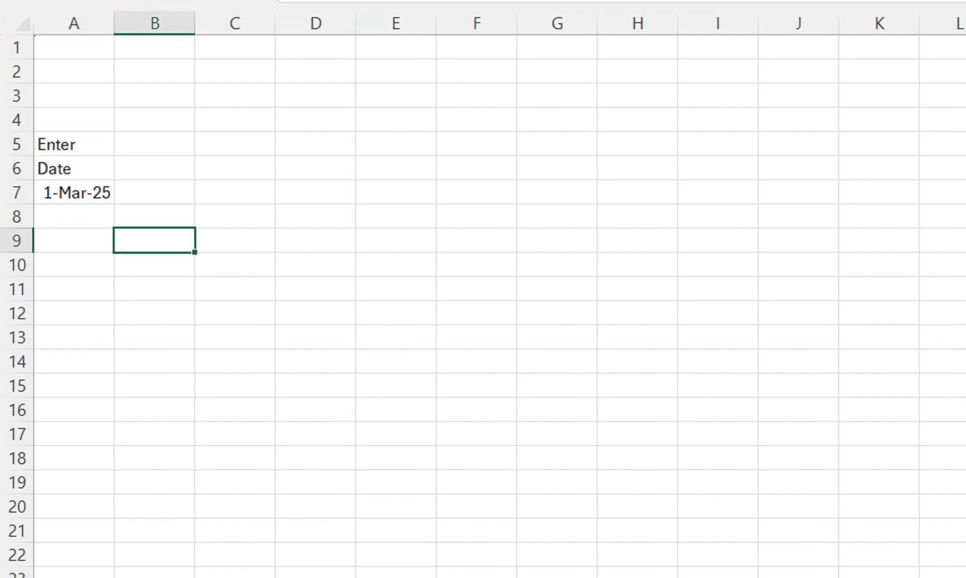
Step: Review the item names in B2:B17 and the dates in A2:A17 on the Purchase sheet
click(74, 169)
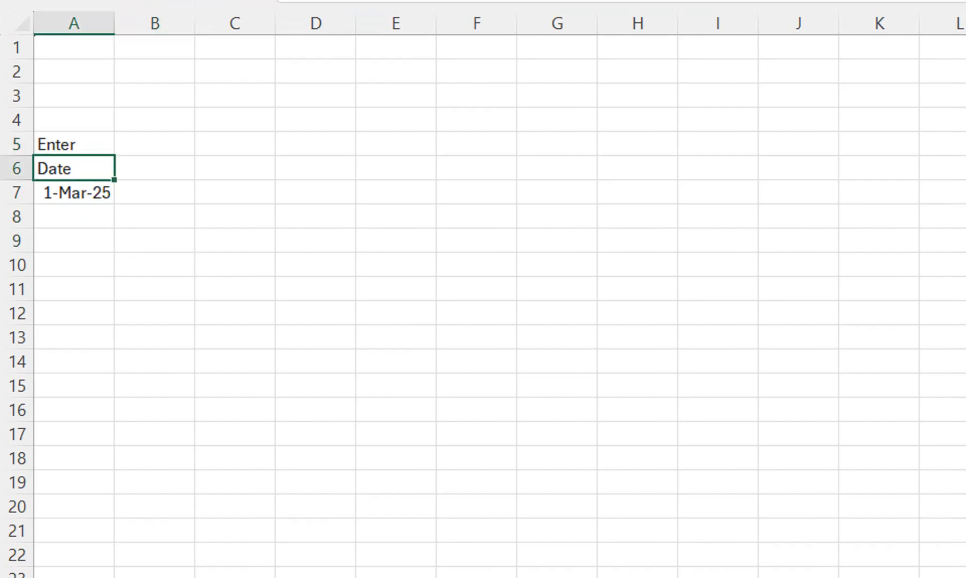
click(155, 169)
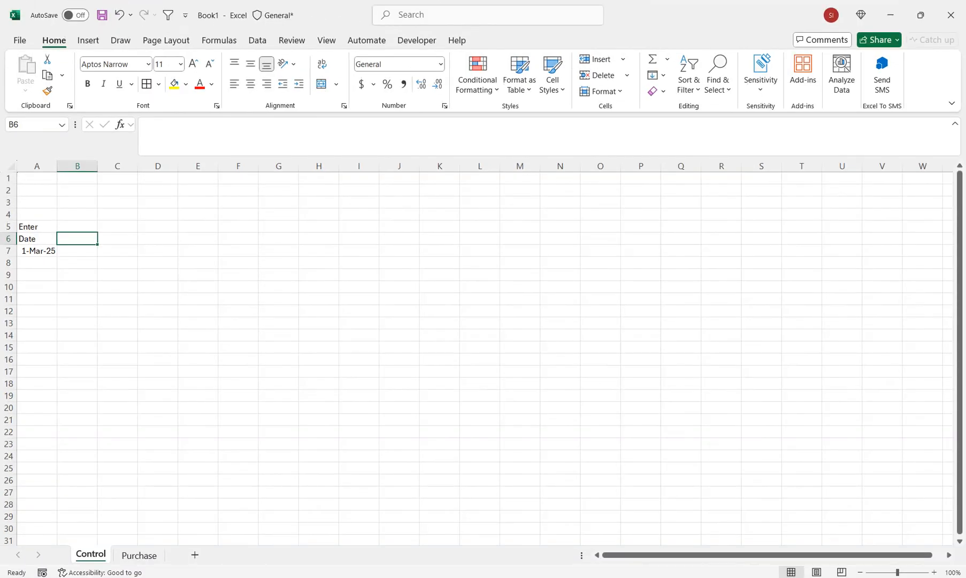
click(139, 555)
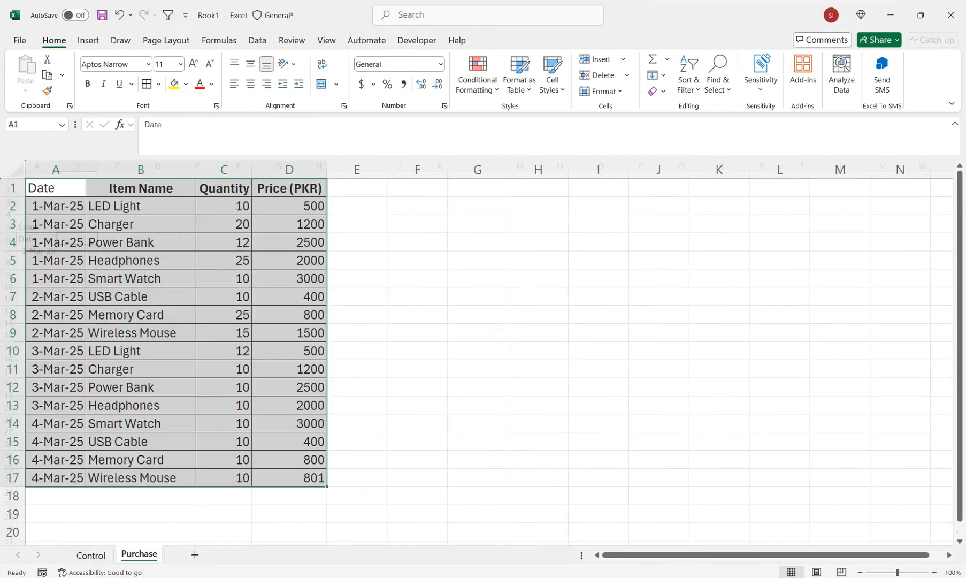
click(140, 296)
drag(141, 206, 141, 478)
drag(56, 206, 56, 477)
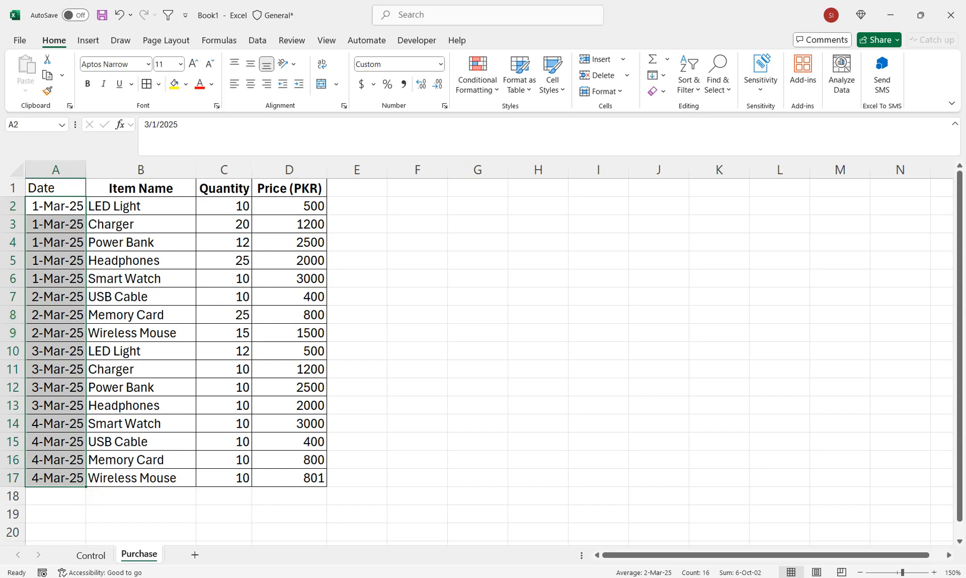
click(91, 555)
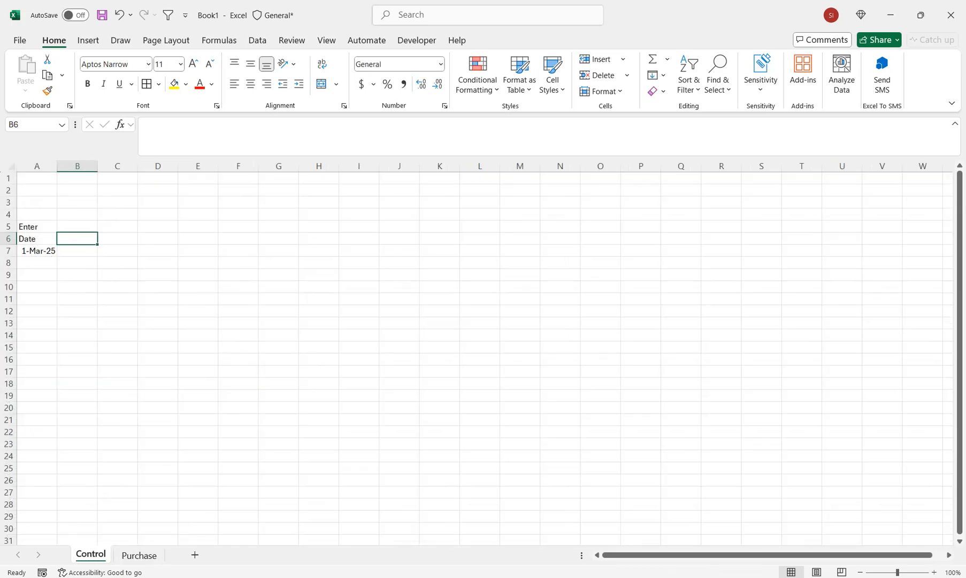
Step: List the distinct item names in G3 of the Purchase sheet with the formula =UNIQUE(B2:B17)
click(139, 554)
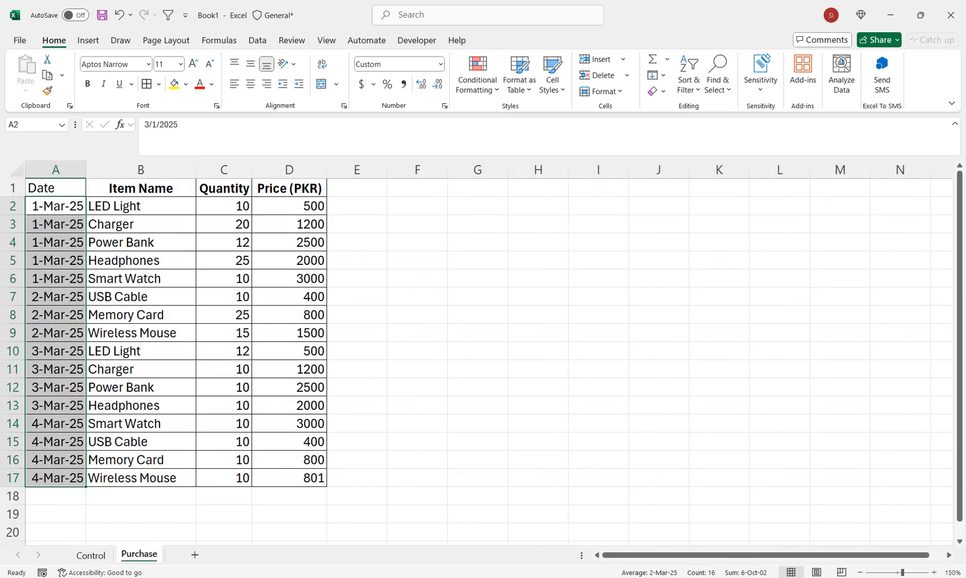
scroll(476, 353, down, 3)
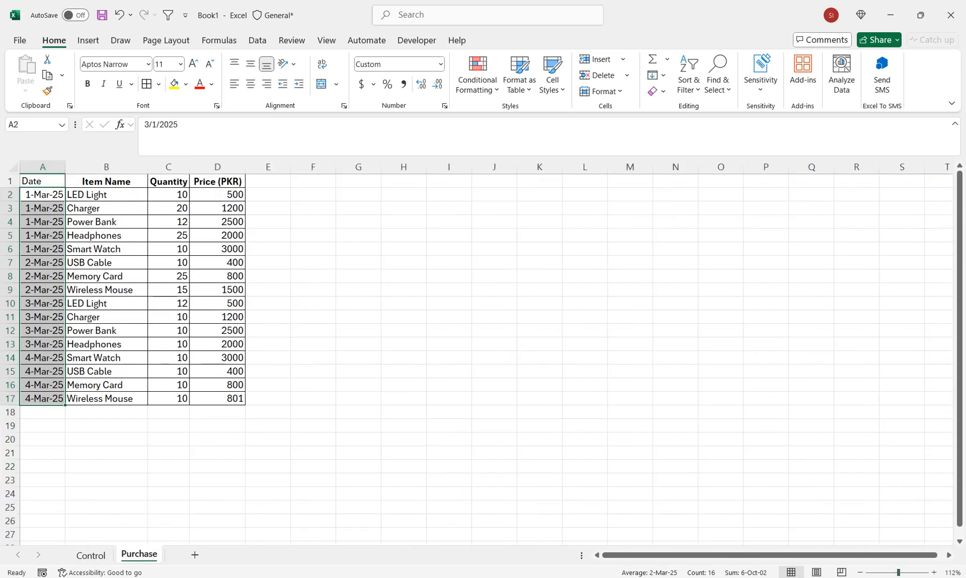
click(358, 208)
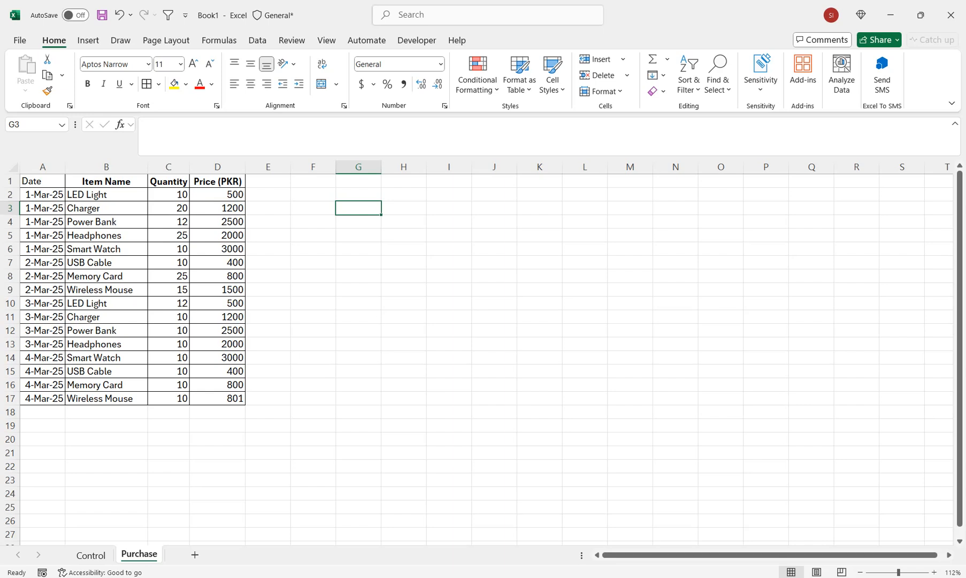
text(=uni)
key(Down)
key(Tab)
key(Left)
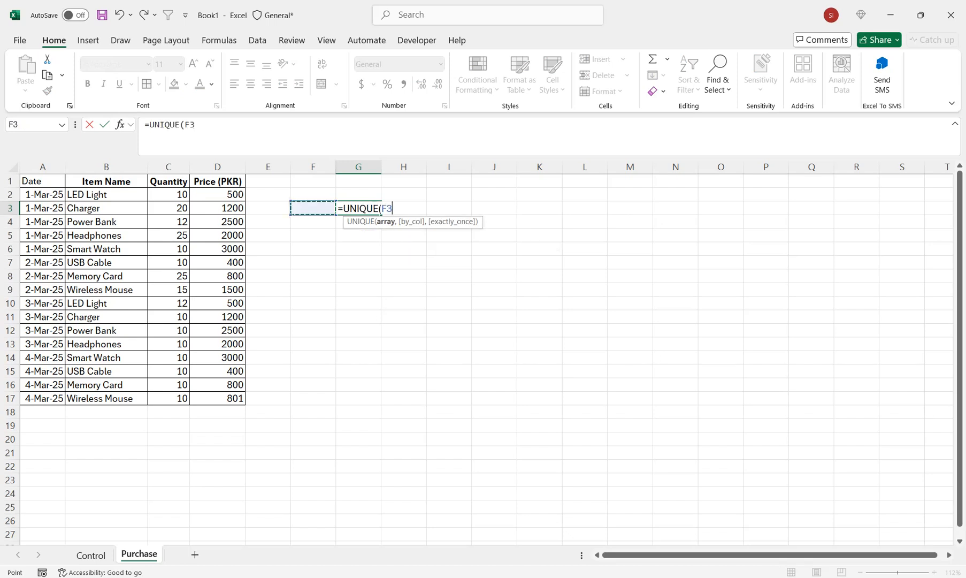
key(Left)
key(Left)
key(Left)
key(Left)
key(Up)
key(ctrl+shift+Down)
text())
key(Return)
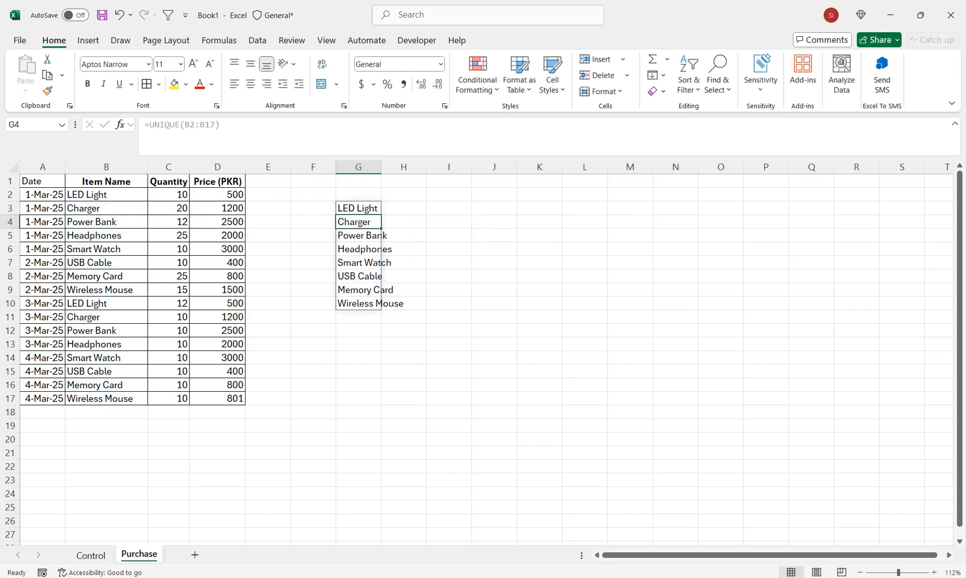
Step: Change the formula in G3 to =TRANSPOSE(UNIQUE(B2:B17)) and fit columns G to N to the item names
key(Up)
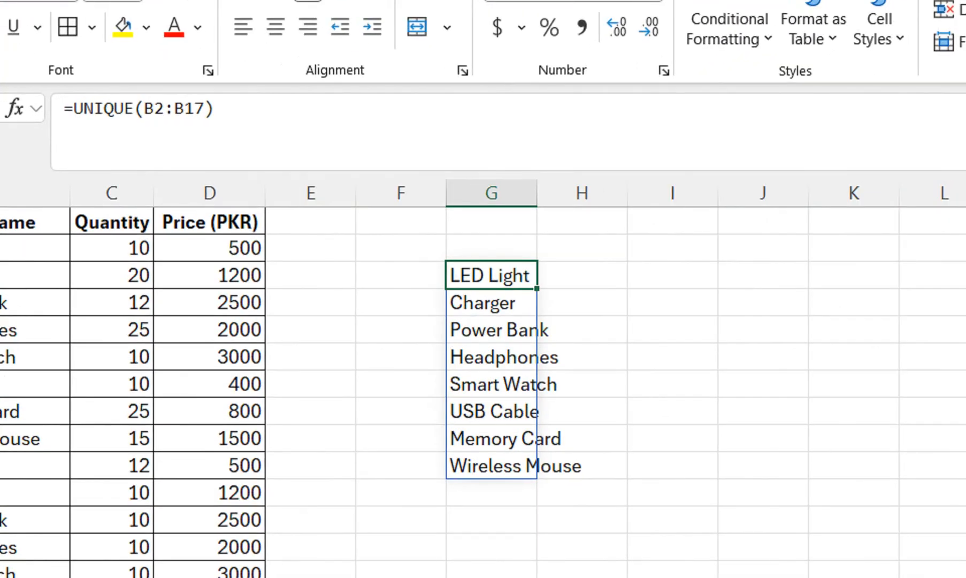
double_click(489, 275)
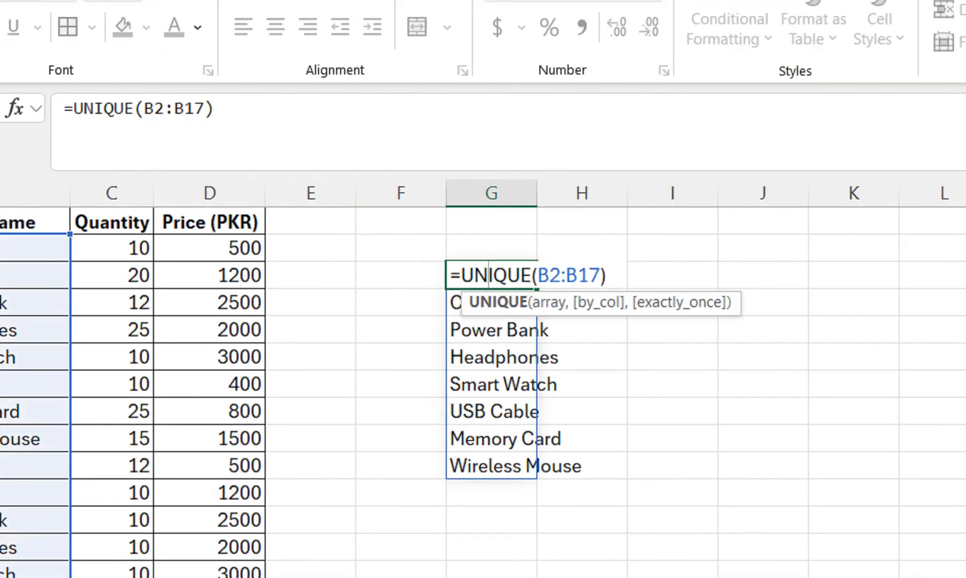
click(462, 275)
text(tran)
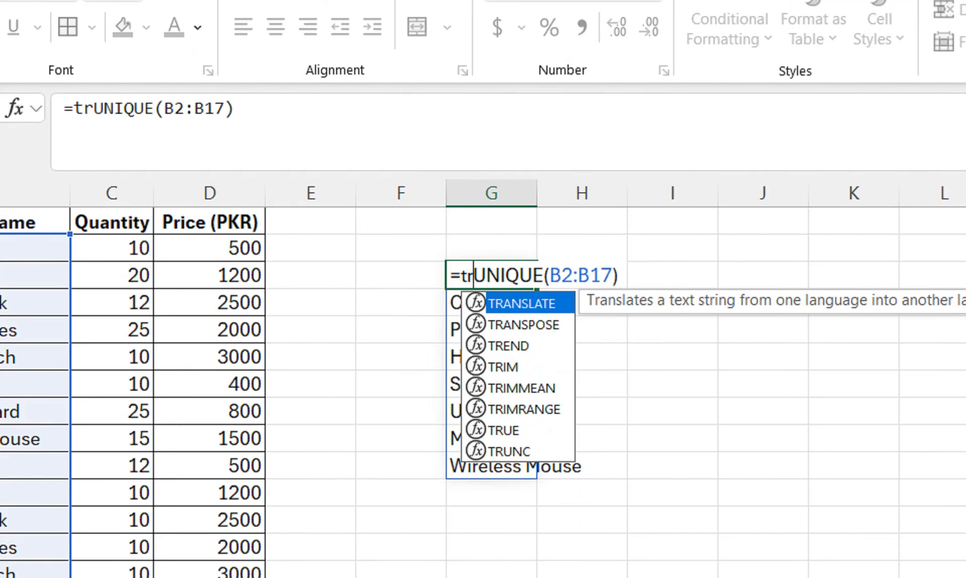
key(Down)
key(Tab)
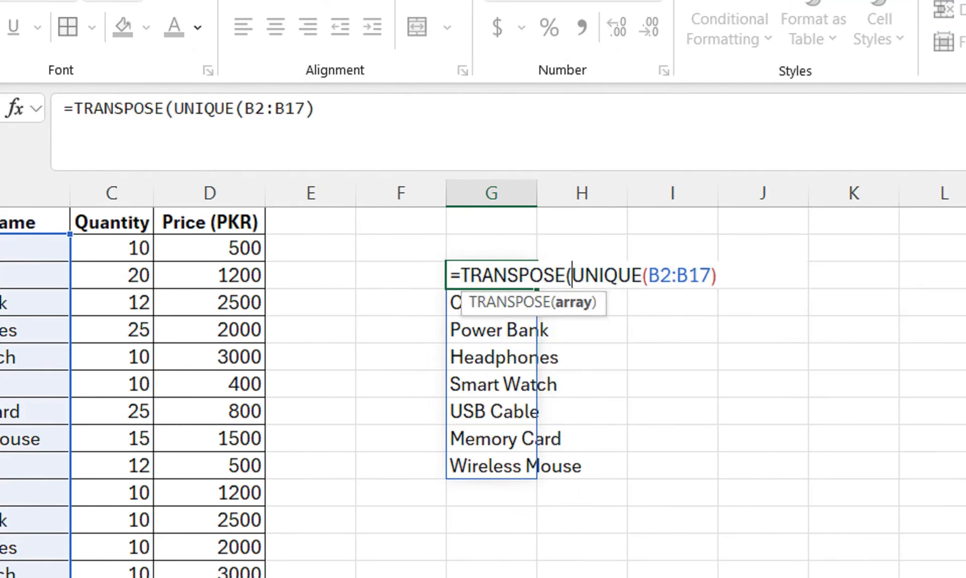
key(Return)
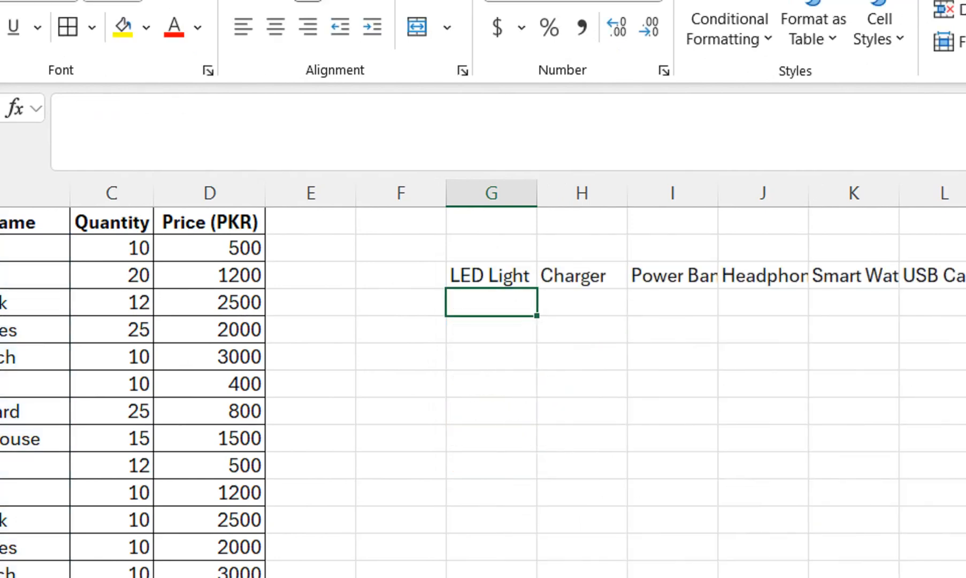
drag(491, 193, 695, 193)
double_click(739, 193)
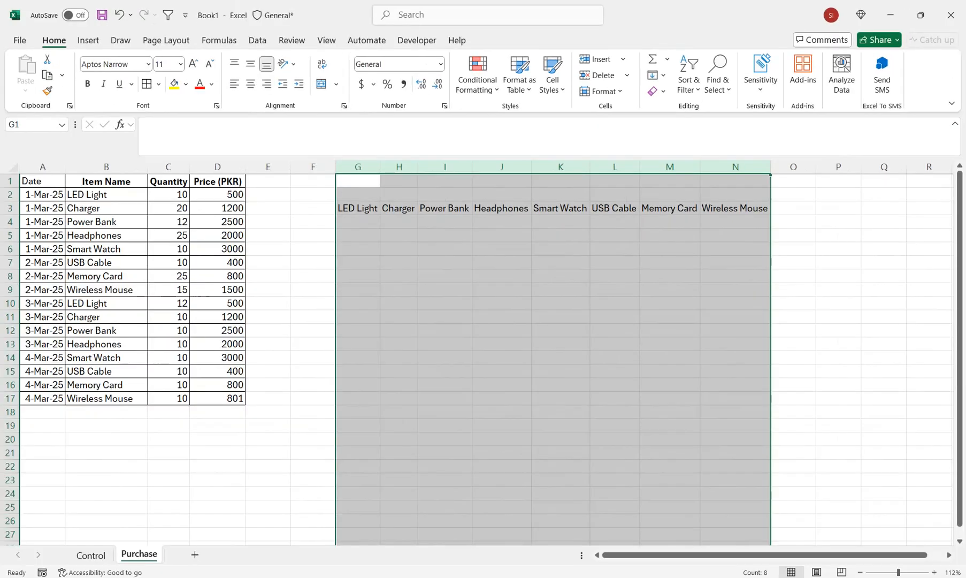
Step: Try to copy cell G3 alone and paste it as values over itself, and undo the paste
click(56, 276)
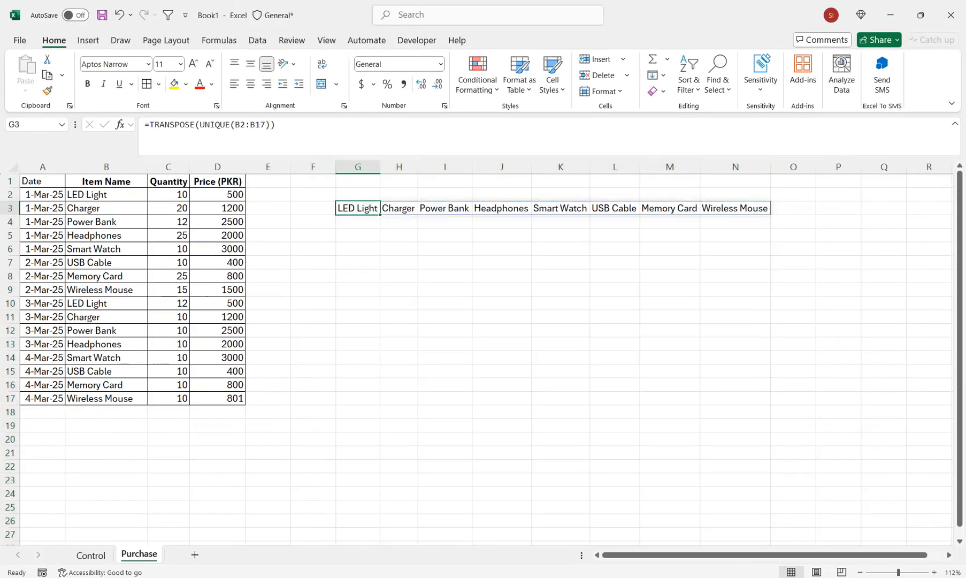
click(82, 100)
click(97, 123)
click(34, 120)
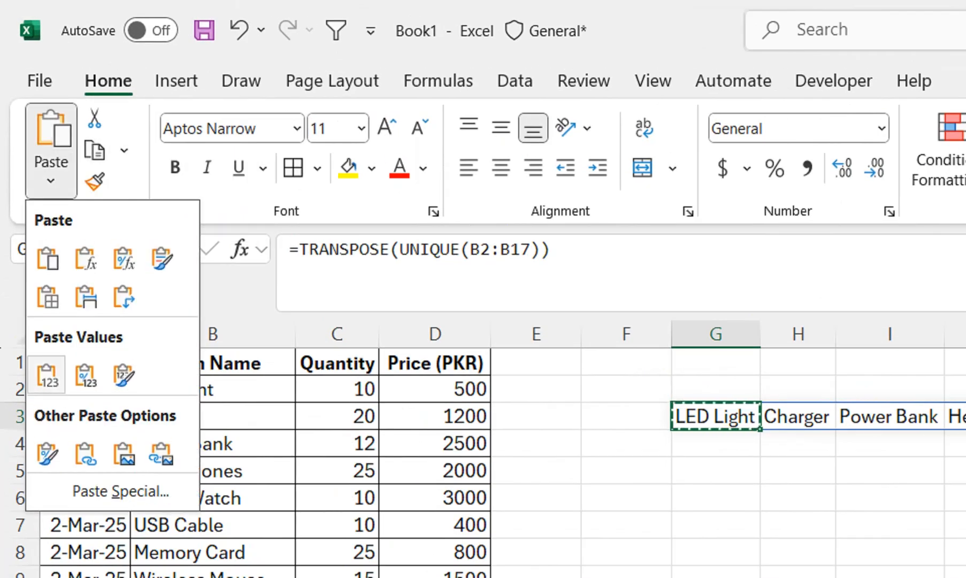
click(46, 375)
click(716, 470)
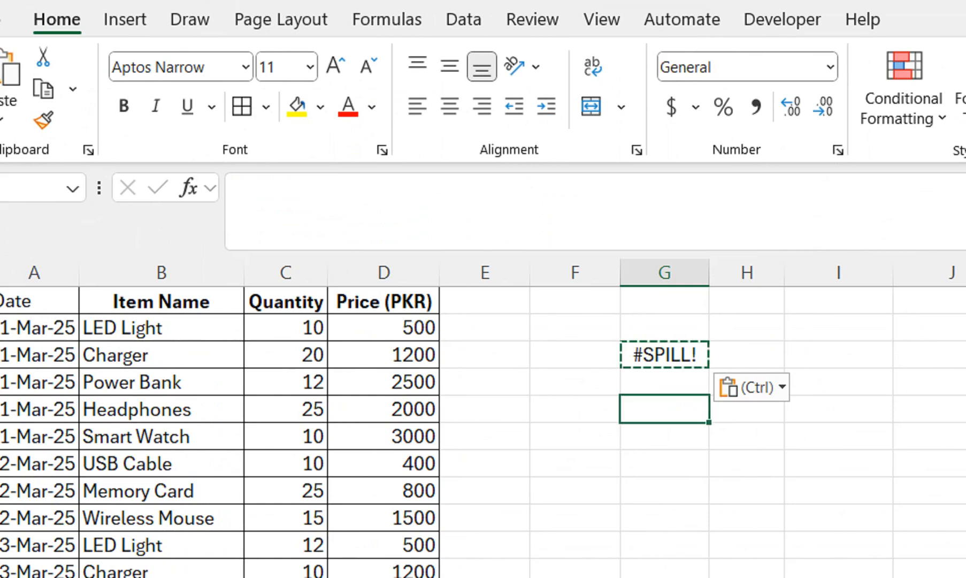
click(747, 327)
click(746, 354)
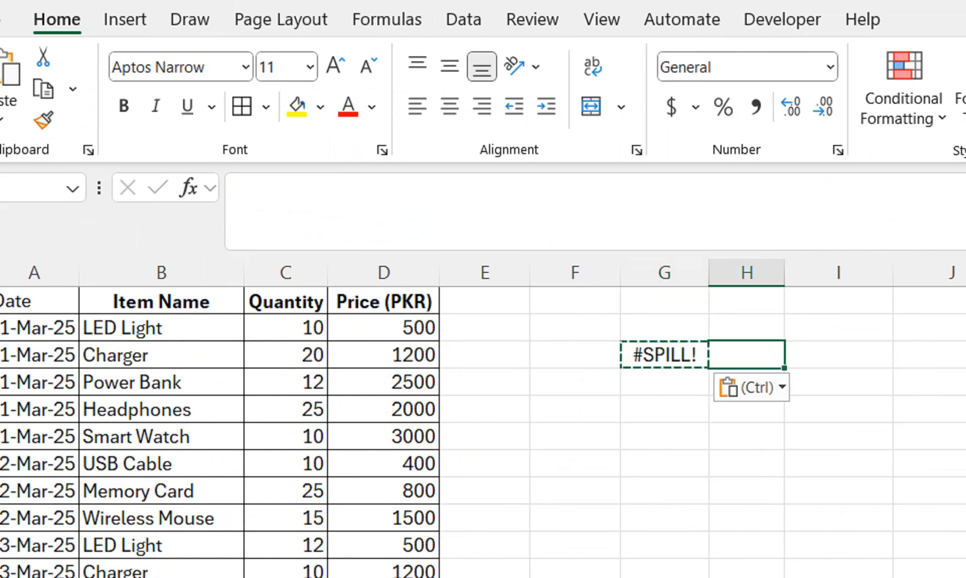
key(ctrl)
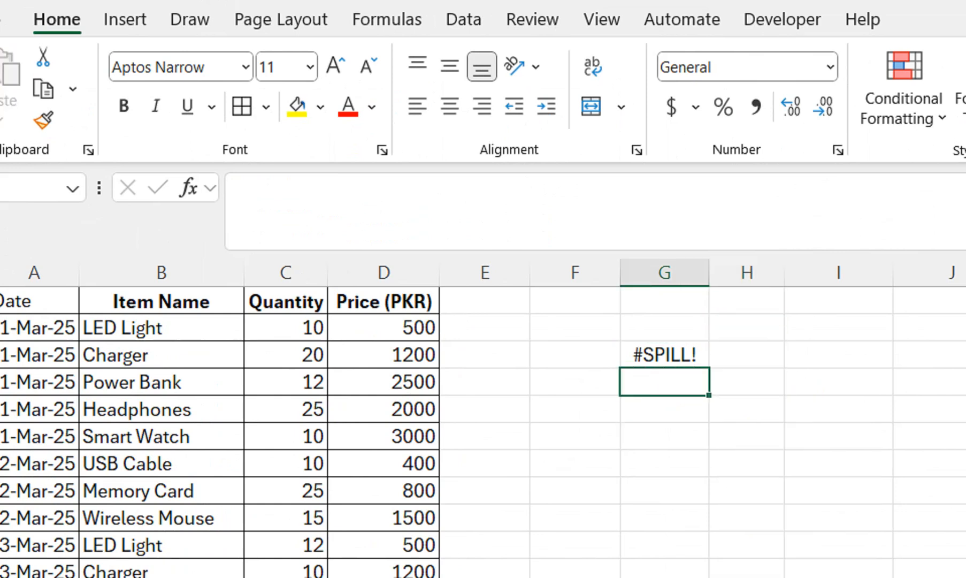
key(ctrl+z)
key(ctrl+z)
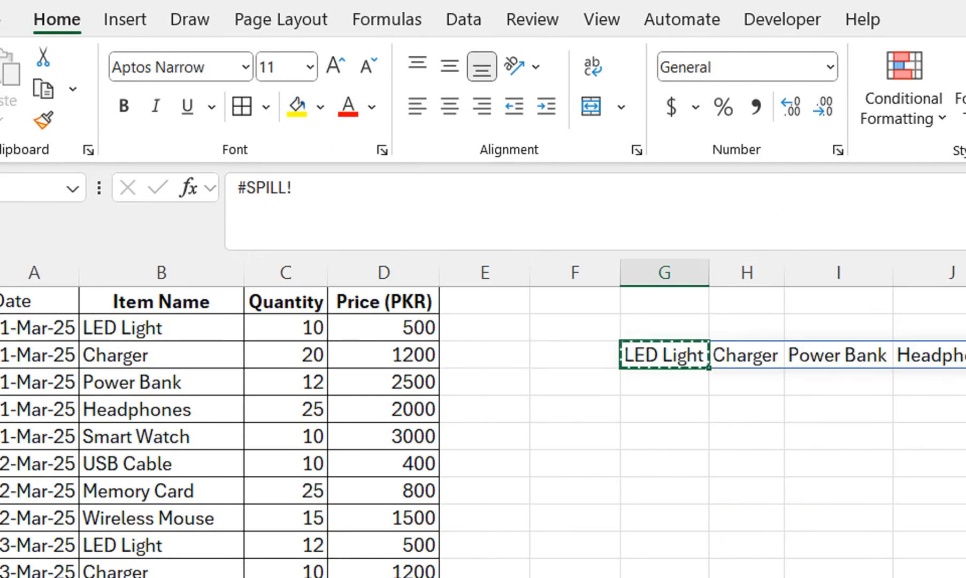
Step: Convert the whole item name row G3:N3 to static values and fit columns G to N to their contents
drag(664, 354, 931, 353)
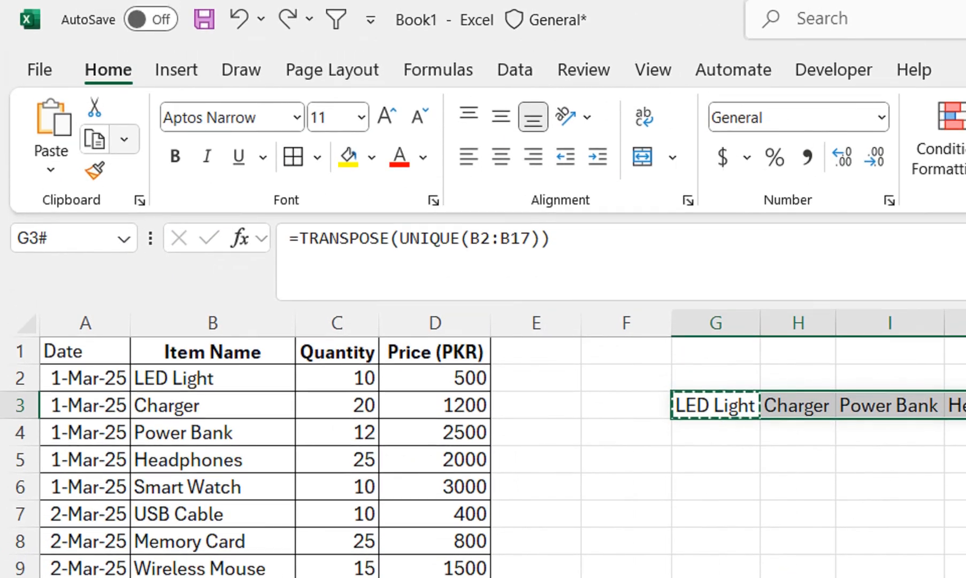
click(124, 145)
click(143, 180)
click(50, 175)
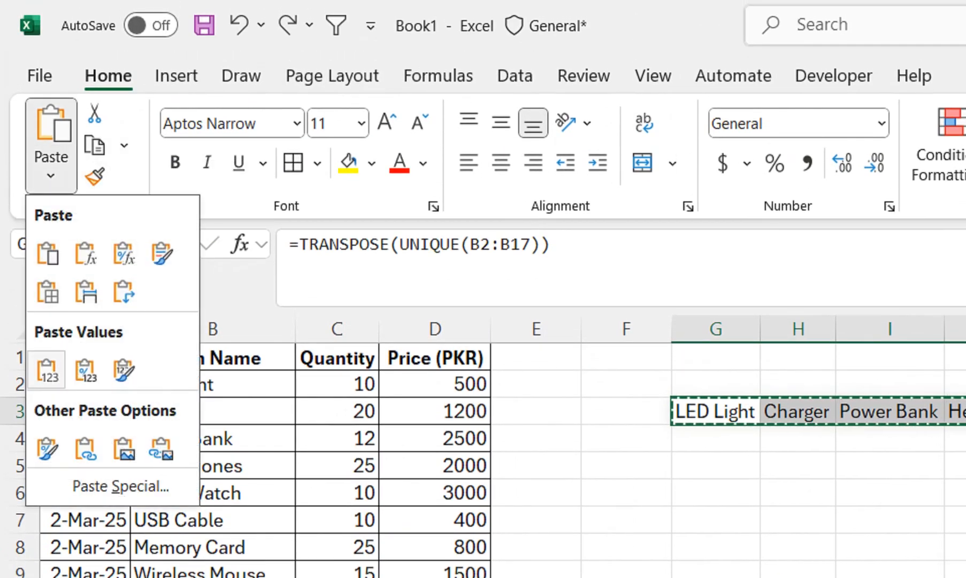
click(47, 370)
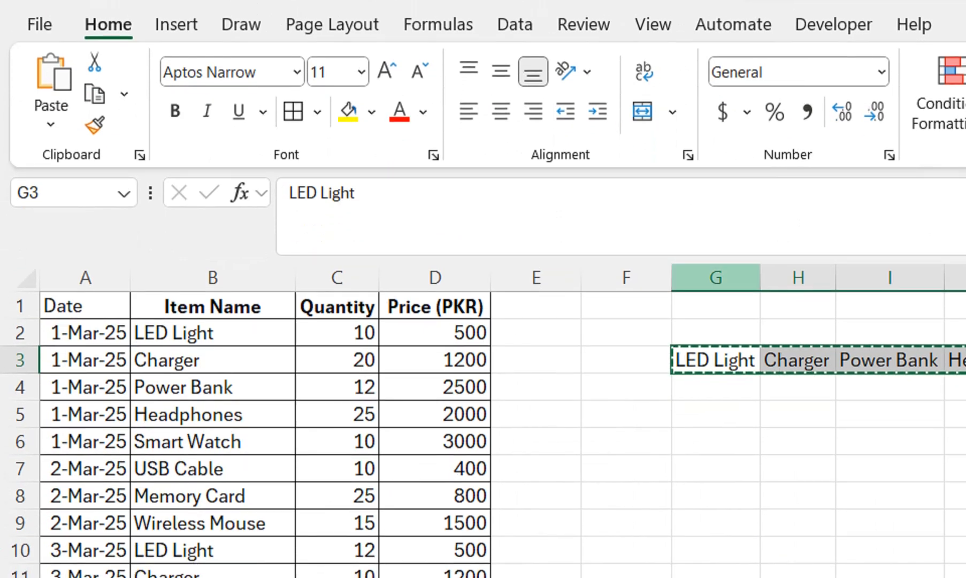
drag(715, 277, 965, 276)
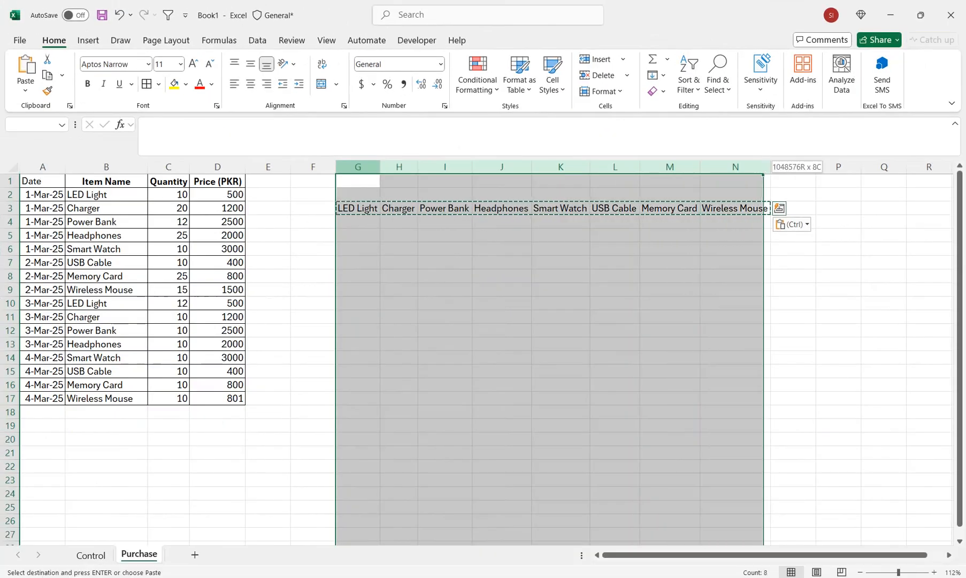
drag(736, 167, 738, 167)
double_click(770, 167)
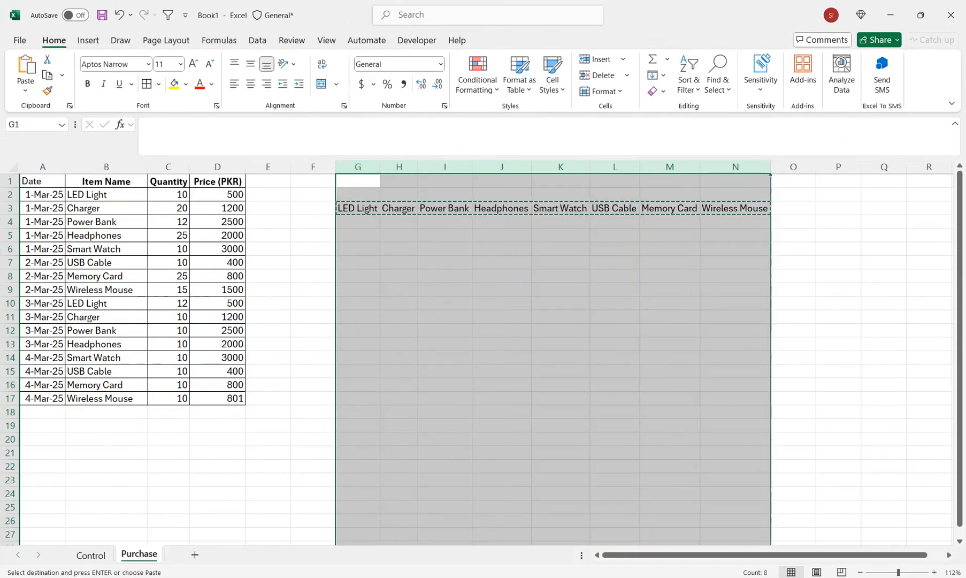
click(357, 222)
text(we)
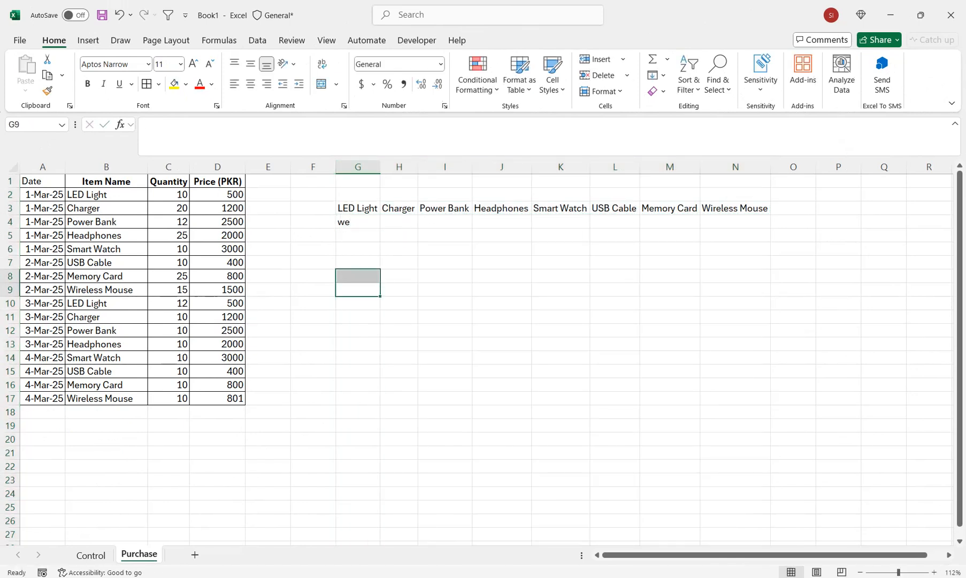
key(Delete)
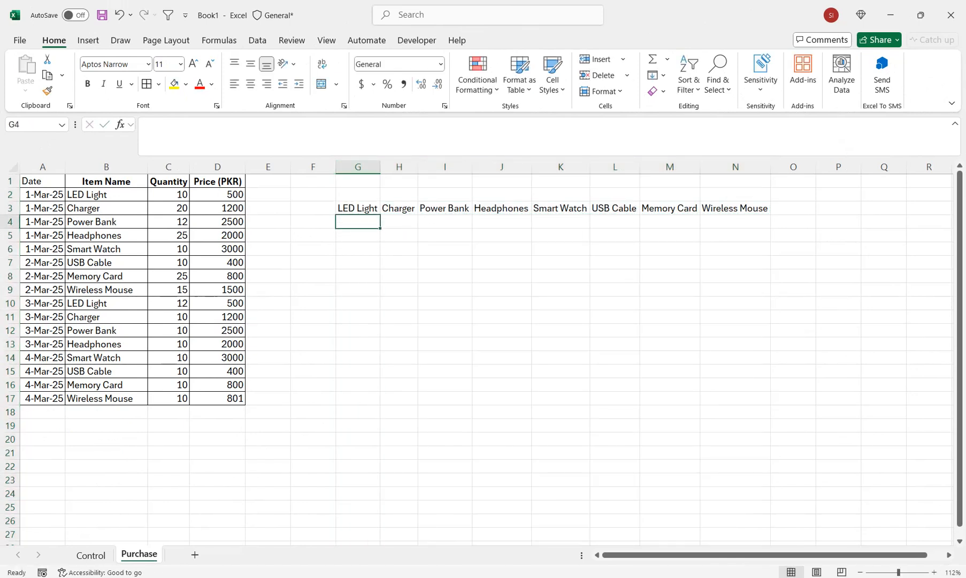
Step: Link cell G4 of the Purchase sheet to the date in A7 of the Control sheet
text(=)
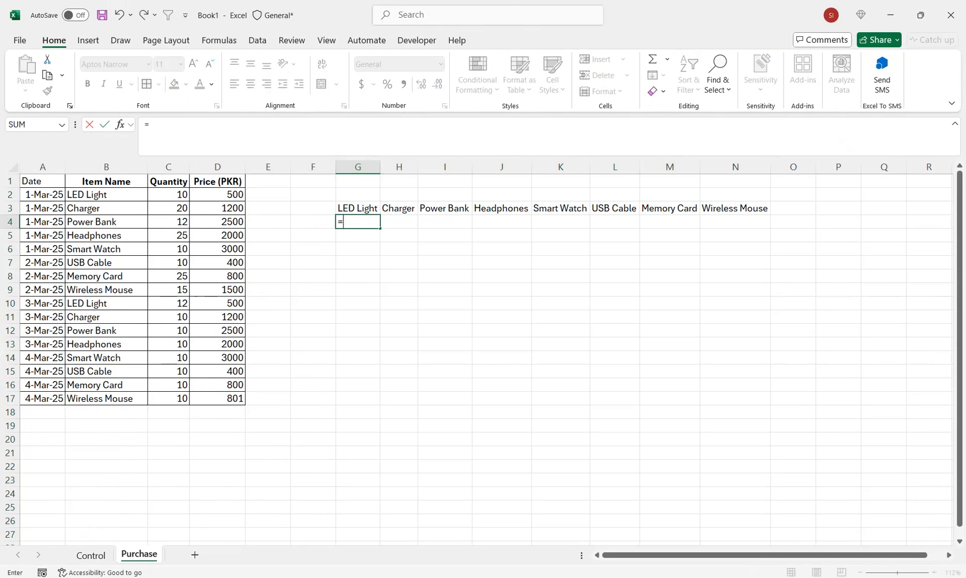
click(91, 554)
click(37, 250)
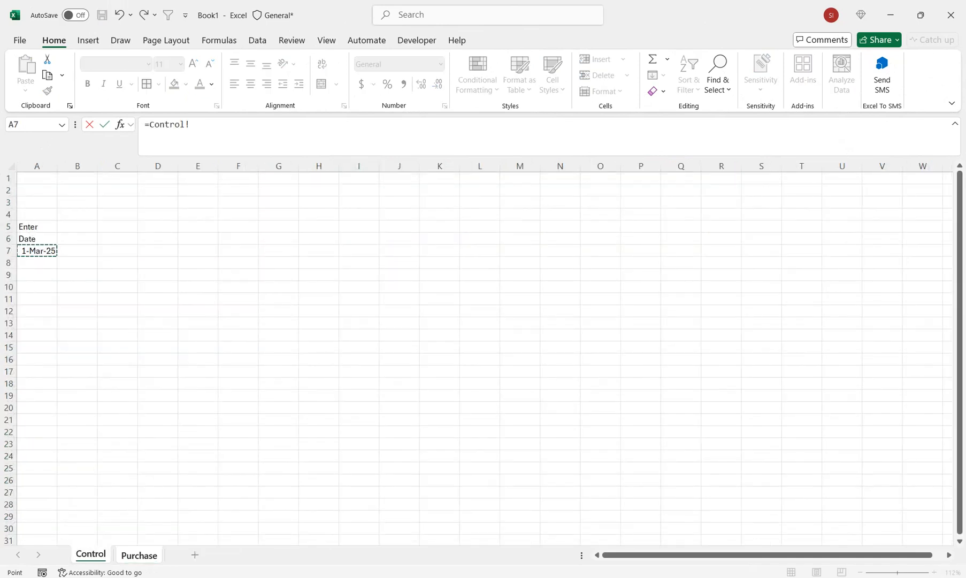
key(Return)
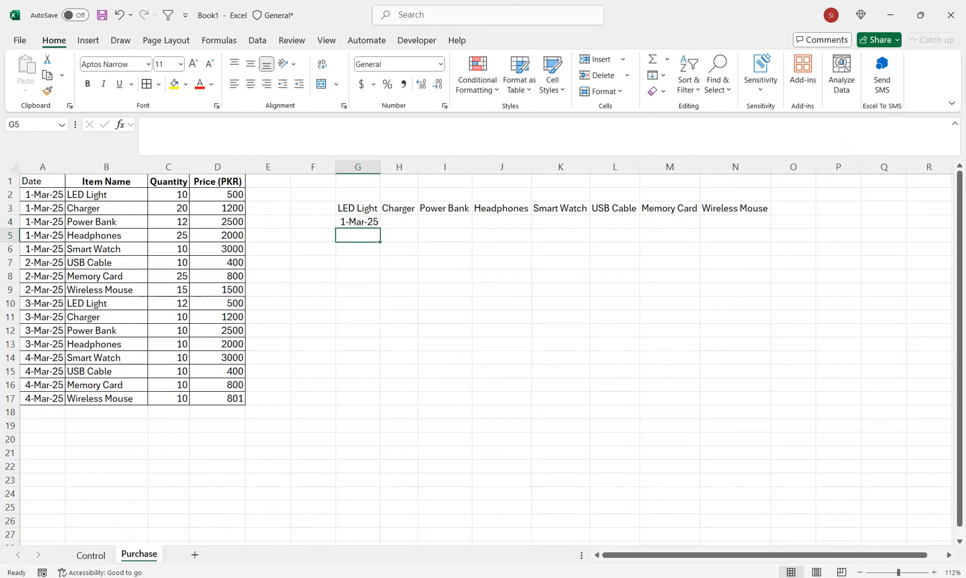
Step: Enter the formula =G4+1 in G5 to give the day following the linked date
key(Up)
key(Down)
text(=)
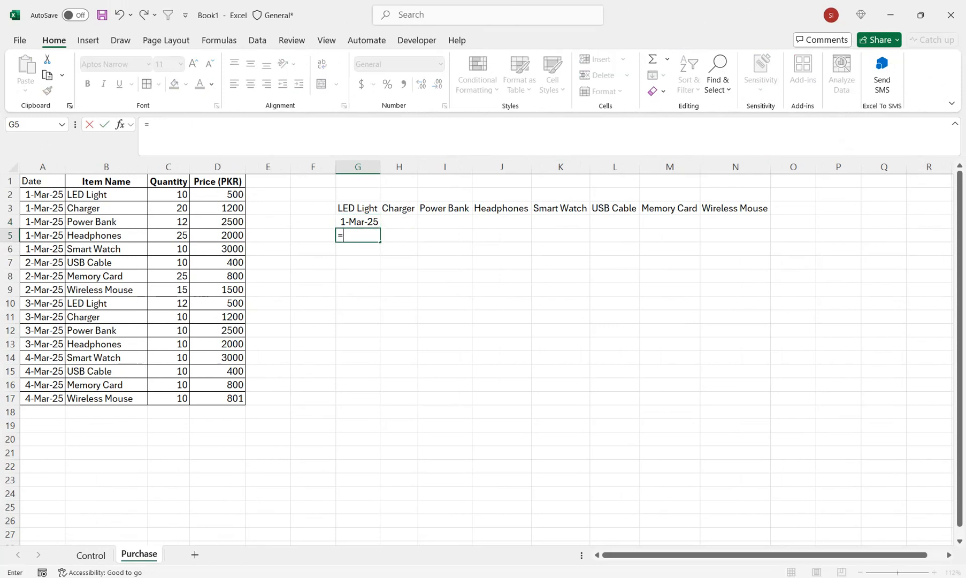
key(Up)
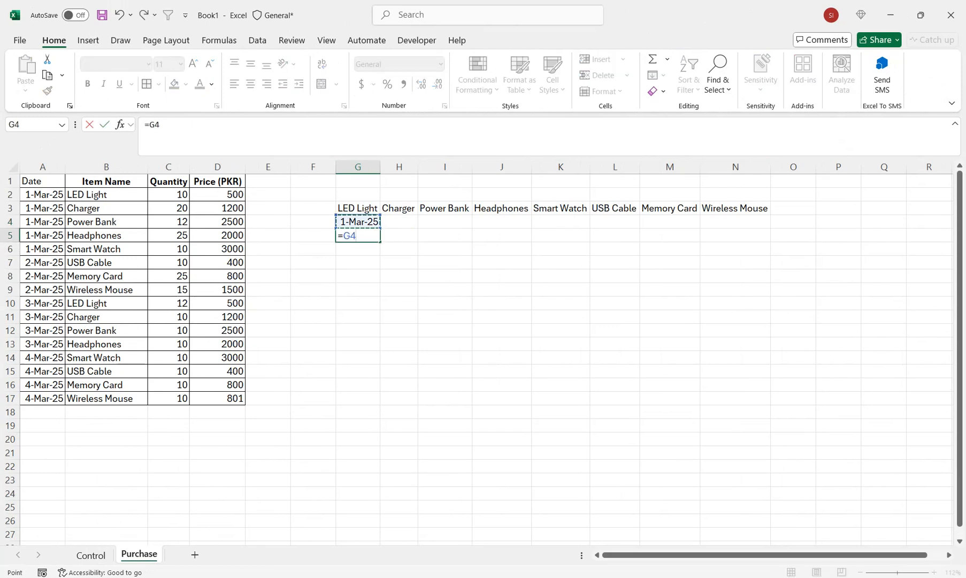
text(+1)
key(Return)
key(Up)
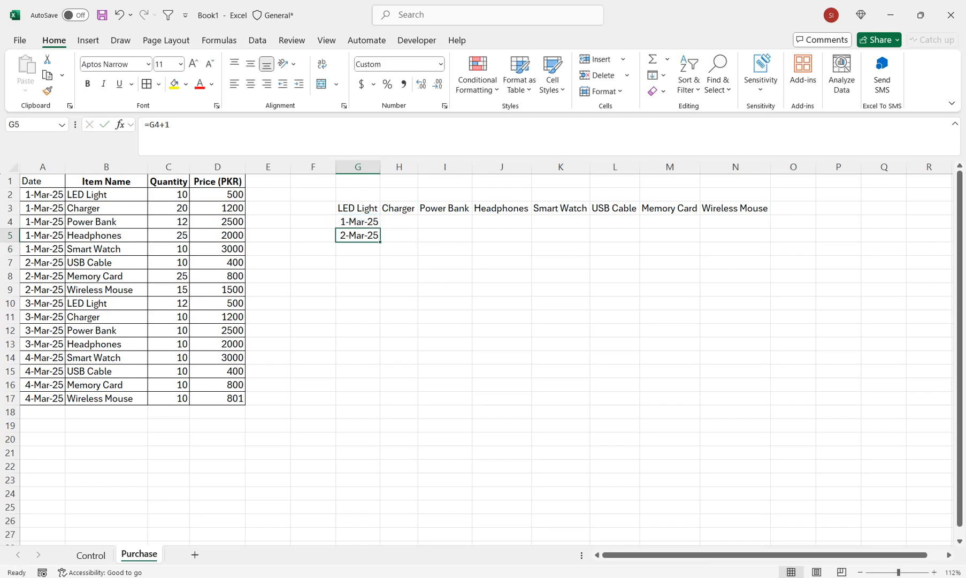
Step: Fill the date formula down column G so the series ends at 31-Mar-25, with the column fitted to the dates
drag(380, 241, 374, 526)
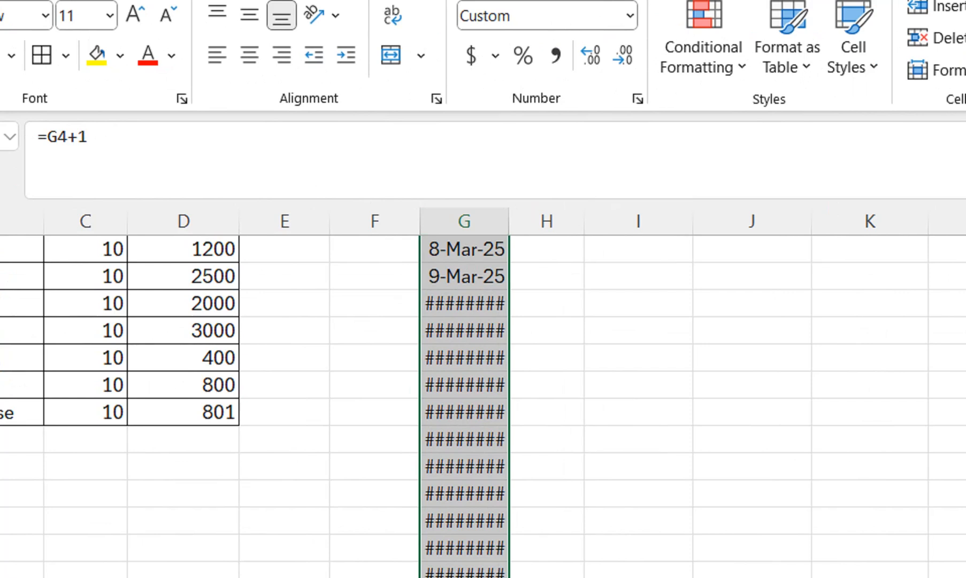
double_click(509, 221)
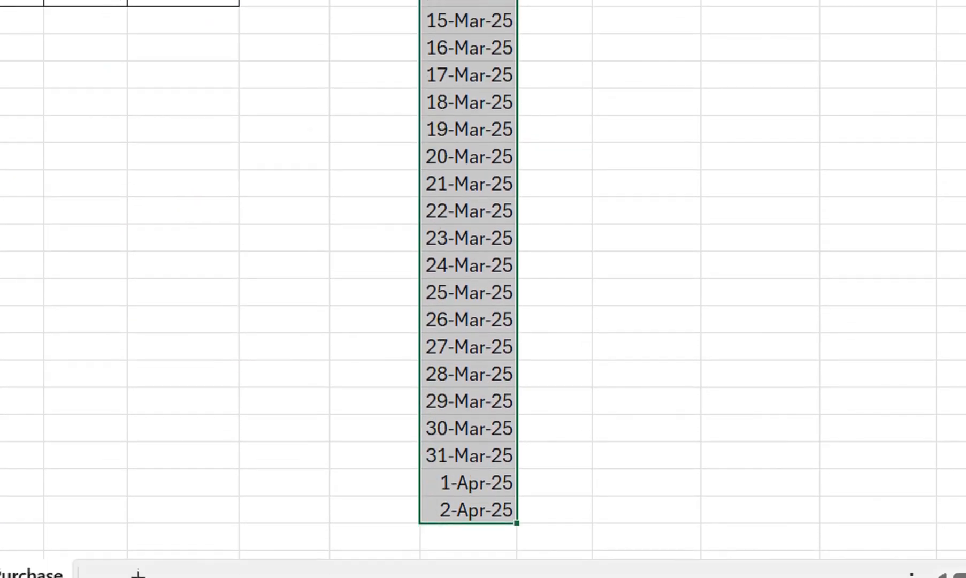
drag(468, 482, 469, 509)
key(Delete)
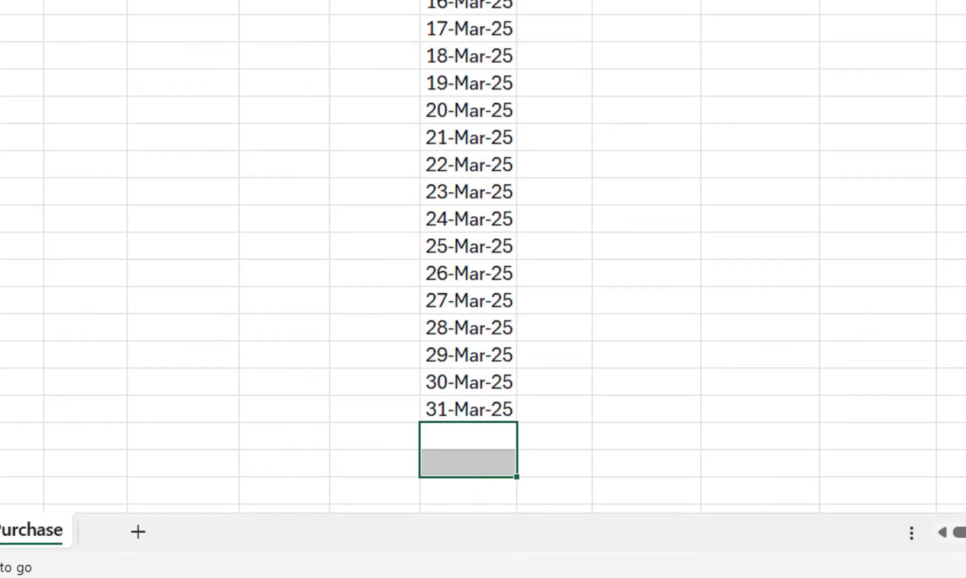
click(468, 382)
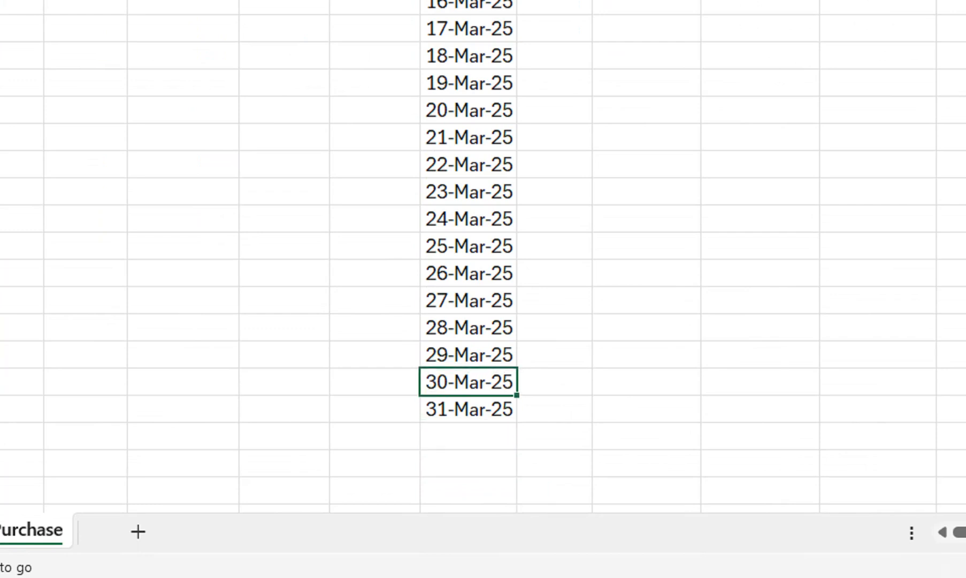
Step: Widen column H, which holds the Charger heading, on the Purchase sheet
drag(646, 110, 449, 181)
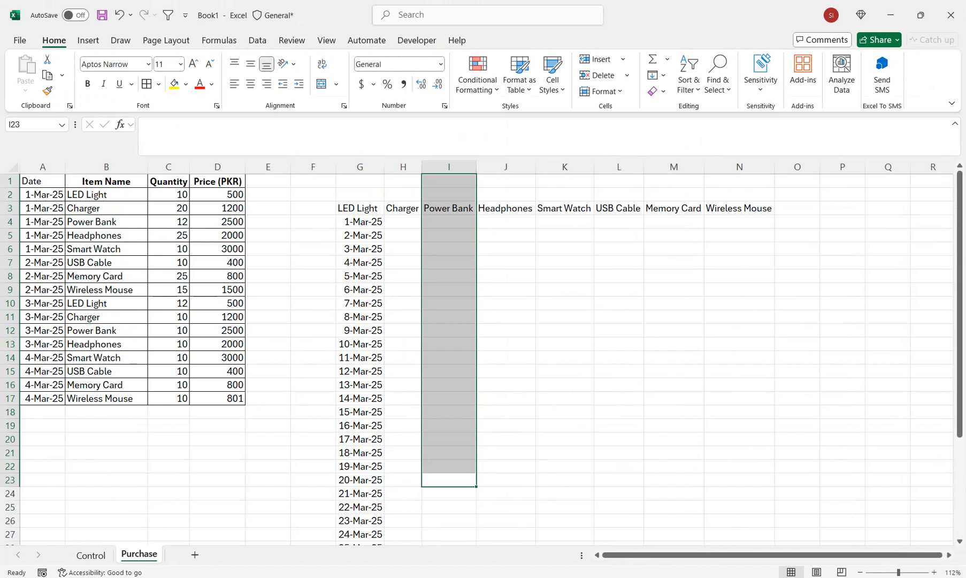
click(360, 235)
click(360, 262)
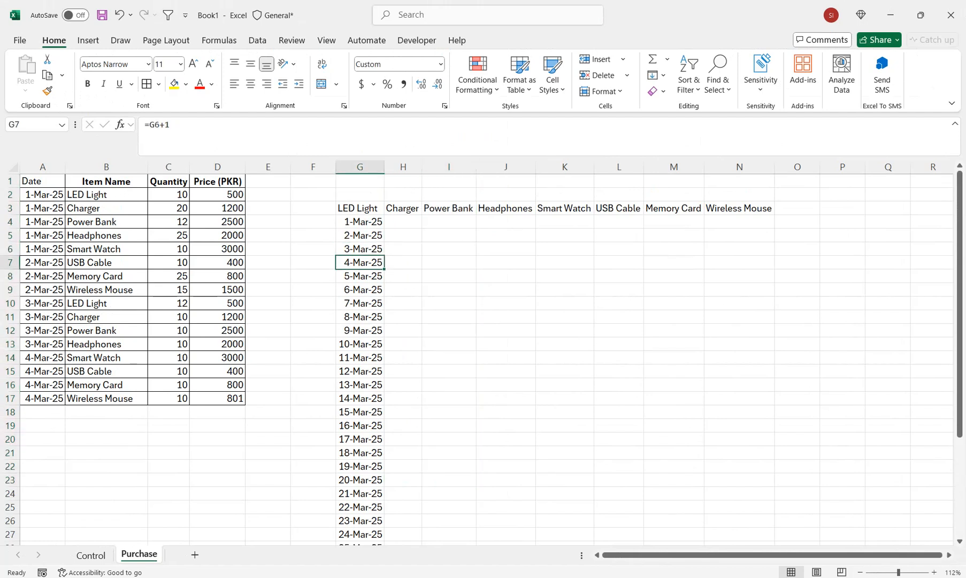
drag(422, 166, 435, 166)
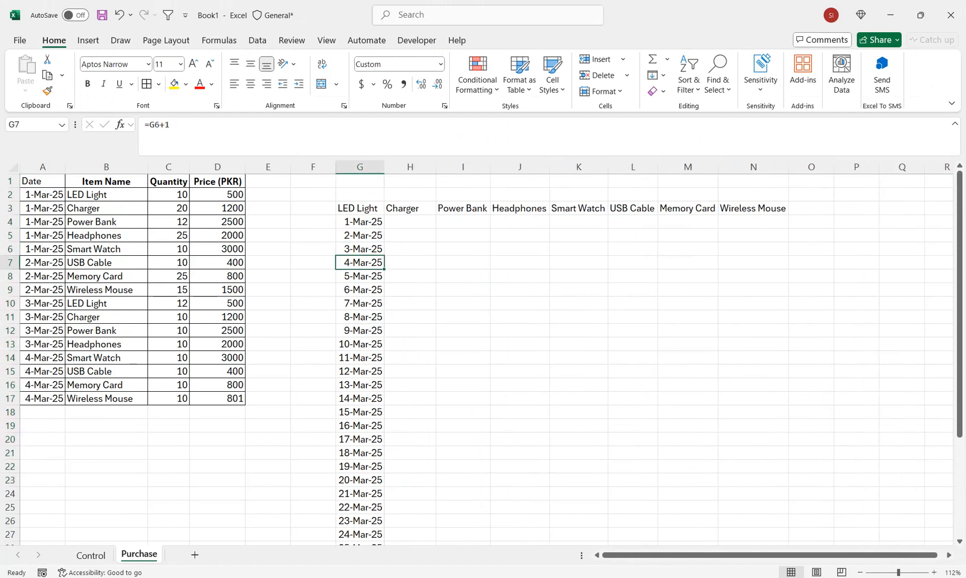
Step: Begin a SUMIFS formula in H4 of the Purchase sheet with the absolute Price column $D:$D as the sum range
click(409, 222)
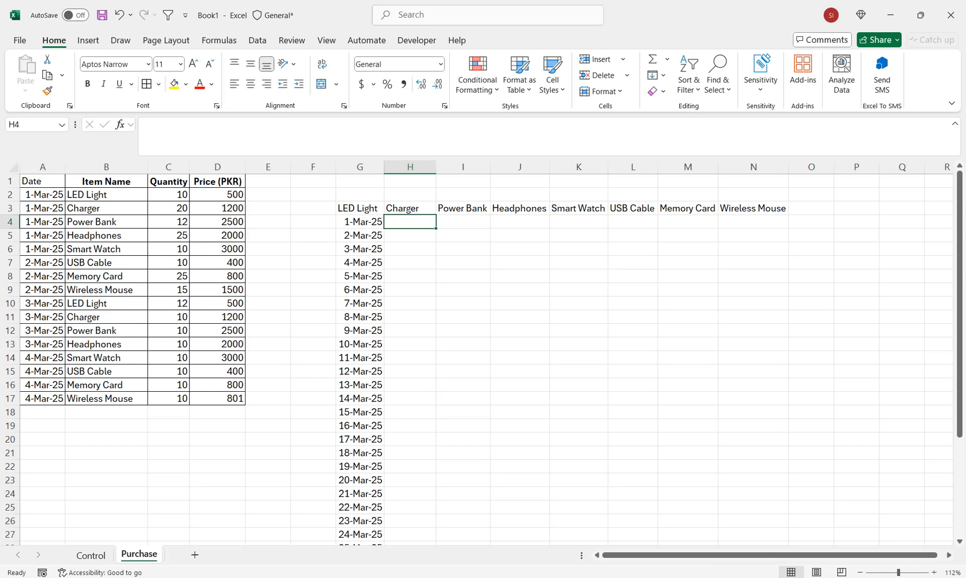
text(=sumif)
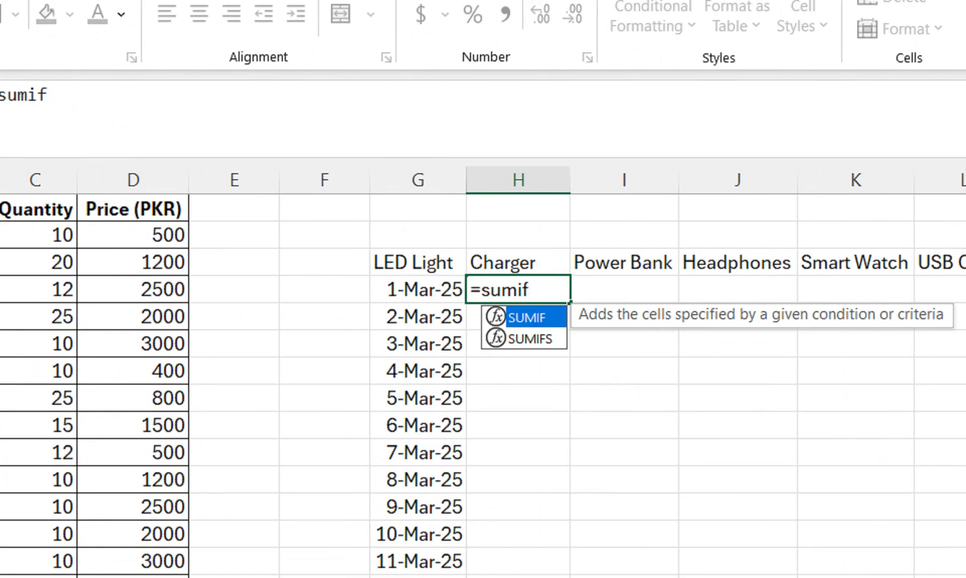
key(Down)
key(Tab)
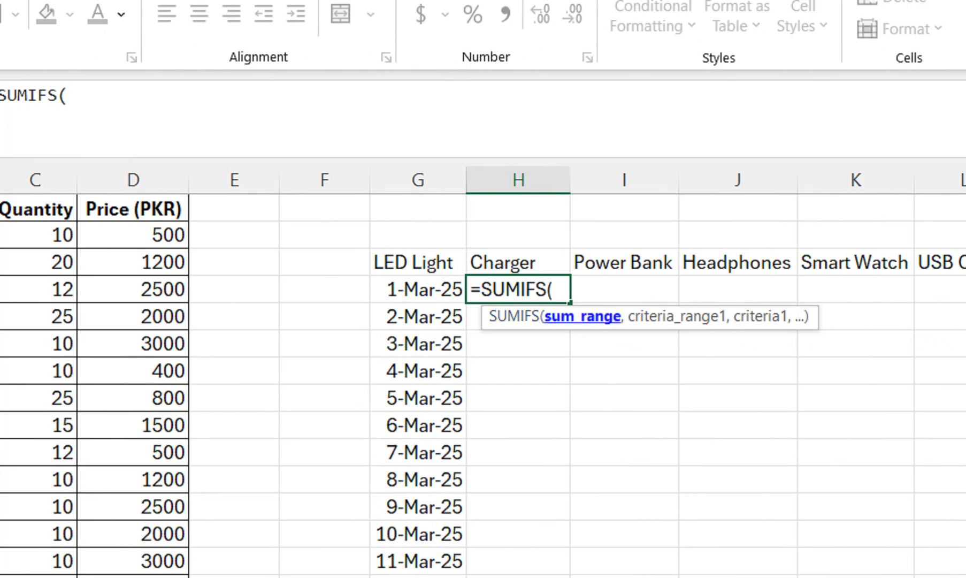
click(180, 180)
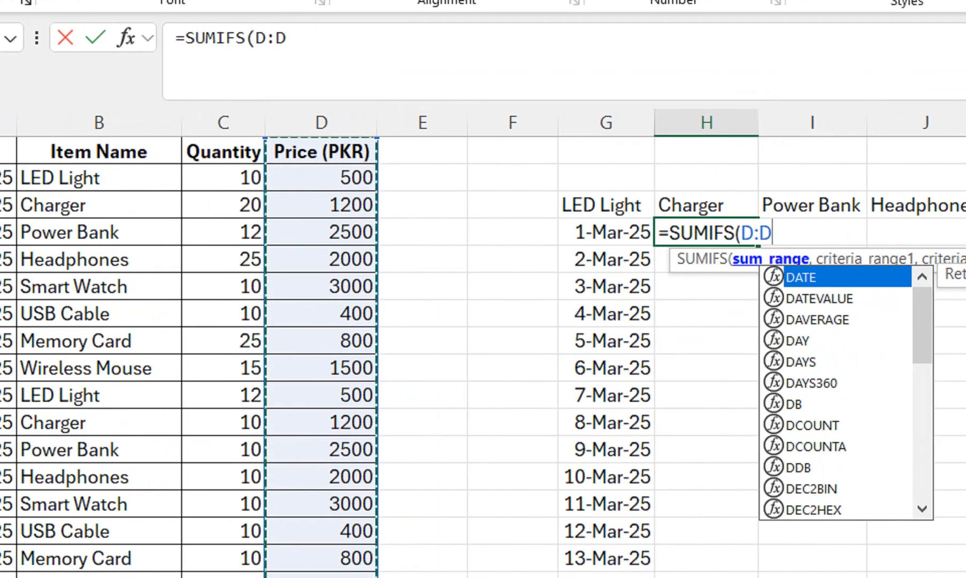
key(F4)
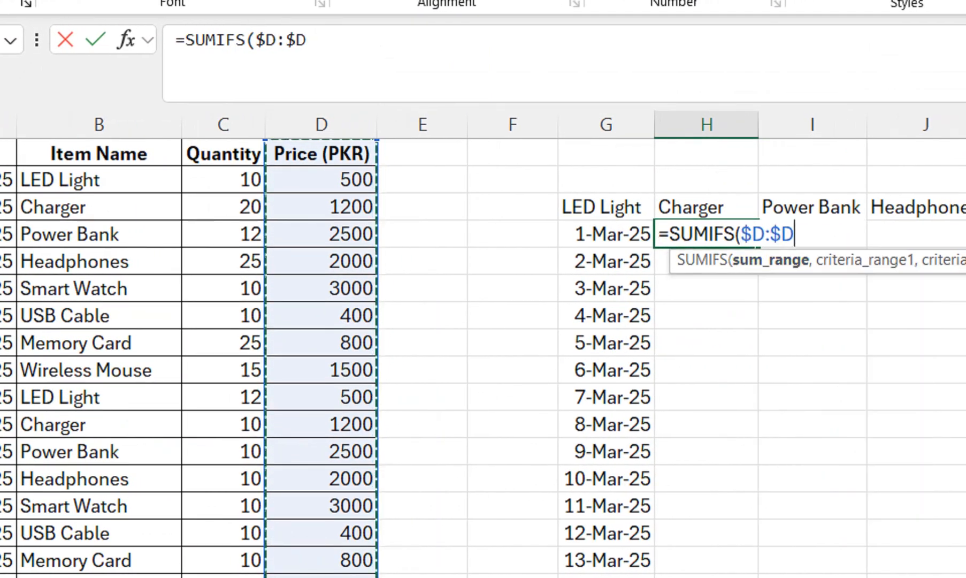
Step: Add the item criterion to the SUMIFS formula, matching $B:$B against the Charger heading as H$3 with only its row locked
text(,)
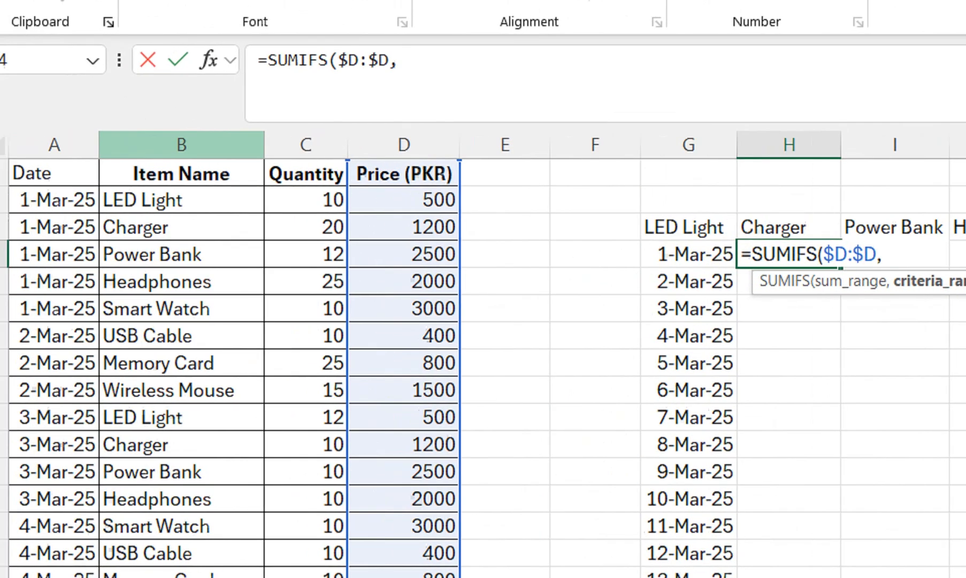
click(51, 124)
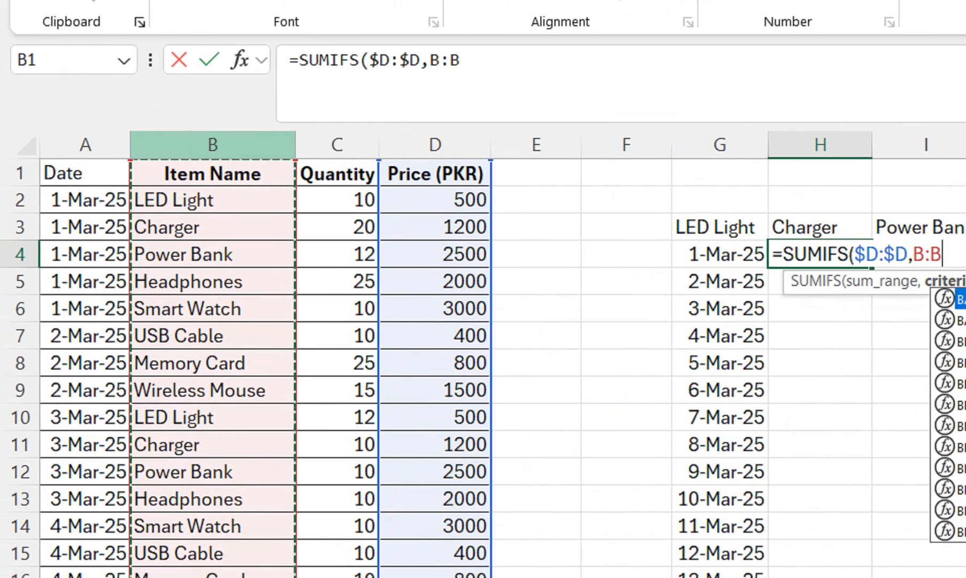
key(F4)
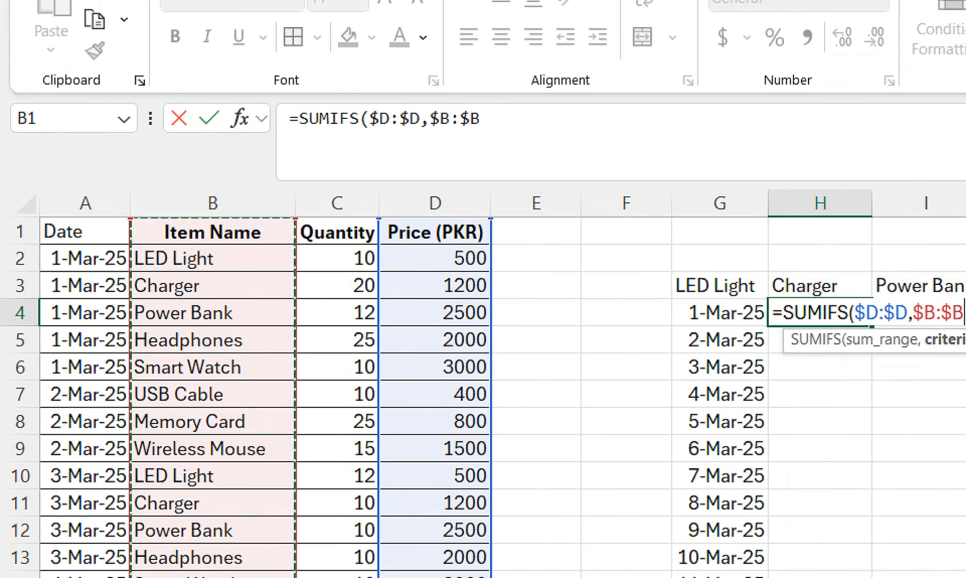
text(,)
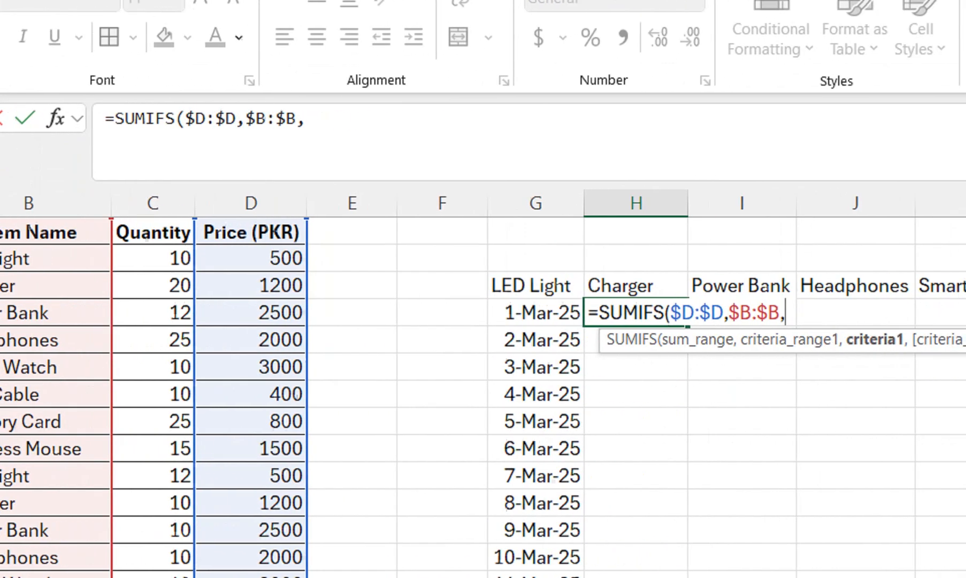
key(Up)
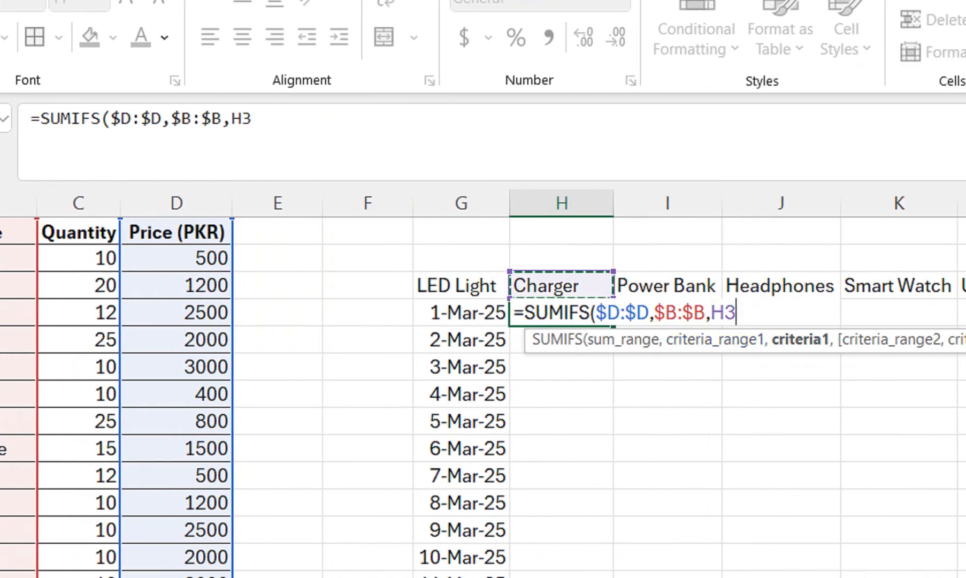
key(F4)
key(F4)
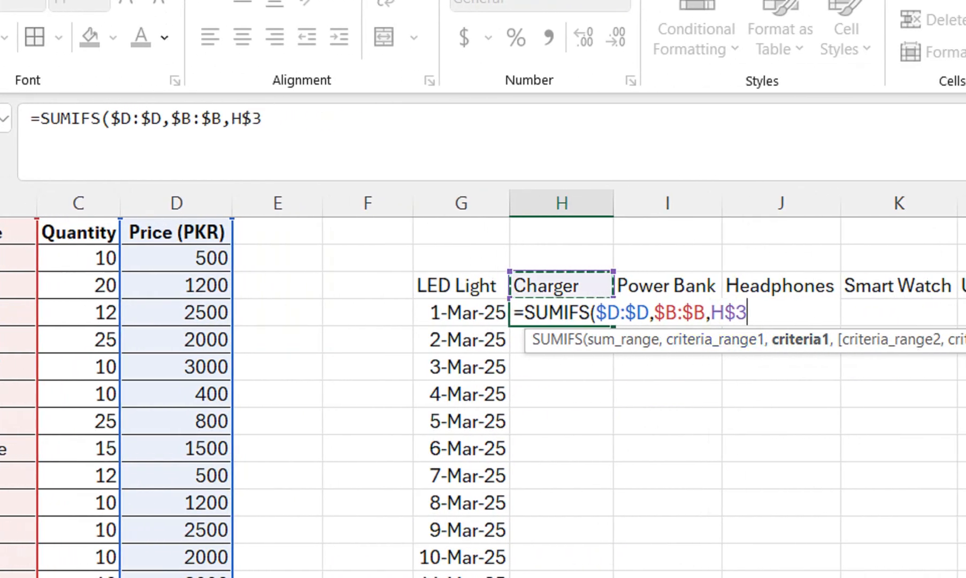
Step: Complete the SUMIFS formula with the date criterion, matching $A:$A against "="&G4
text(,)
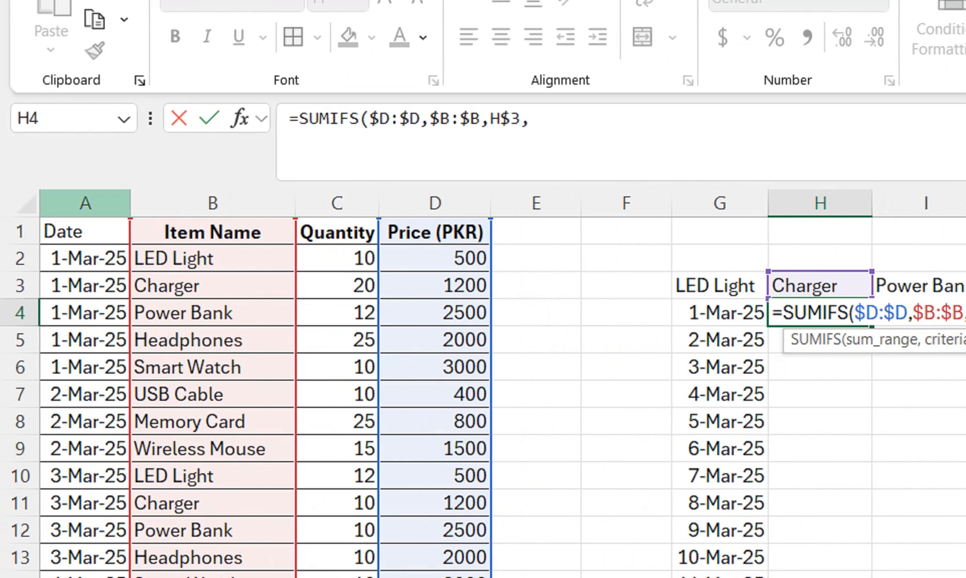
click(85, 203)
key(F4)
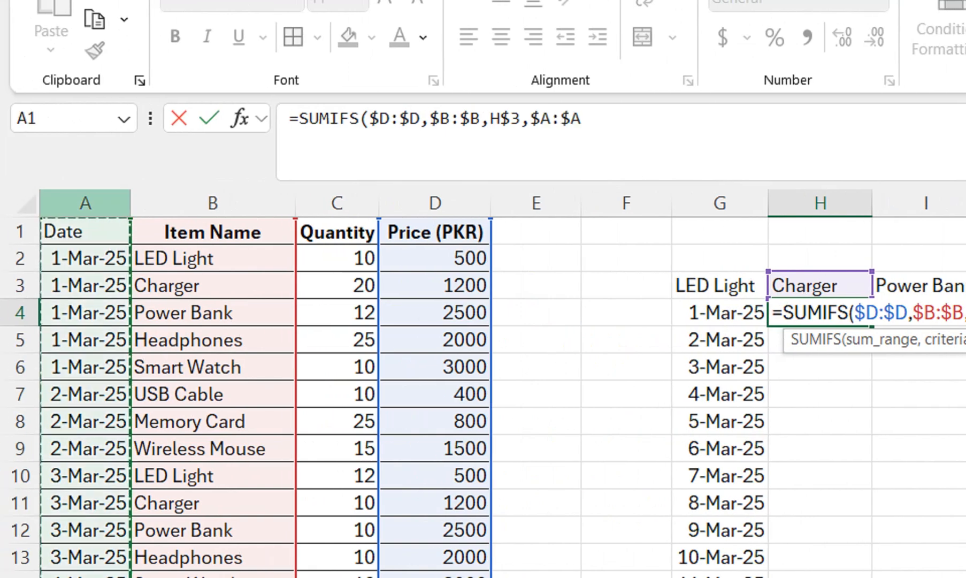
text(,)
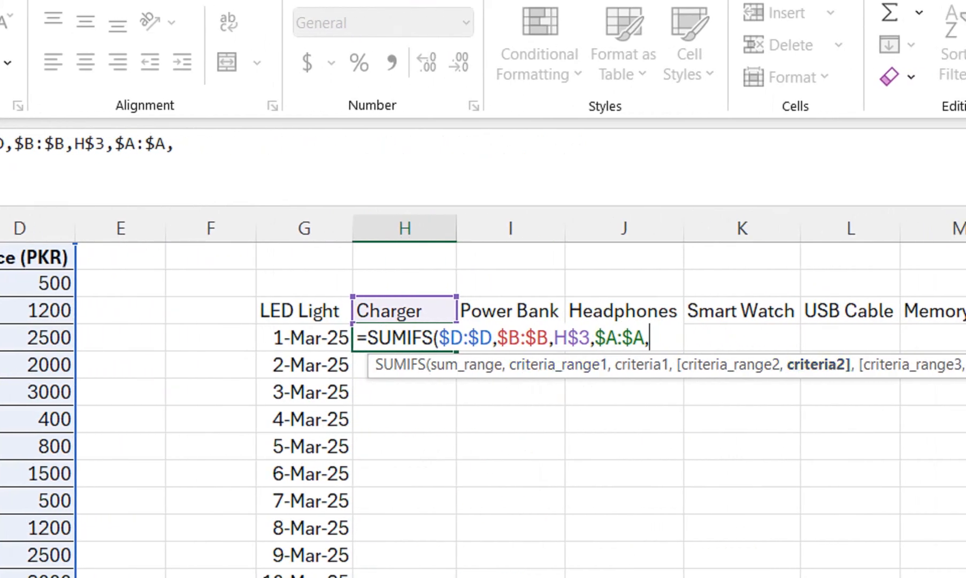
click(719, 337)
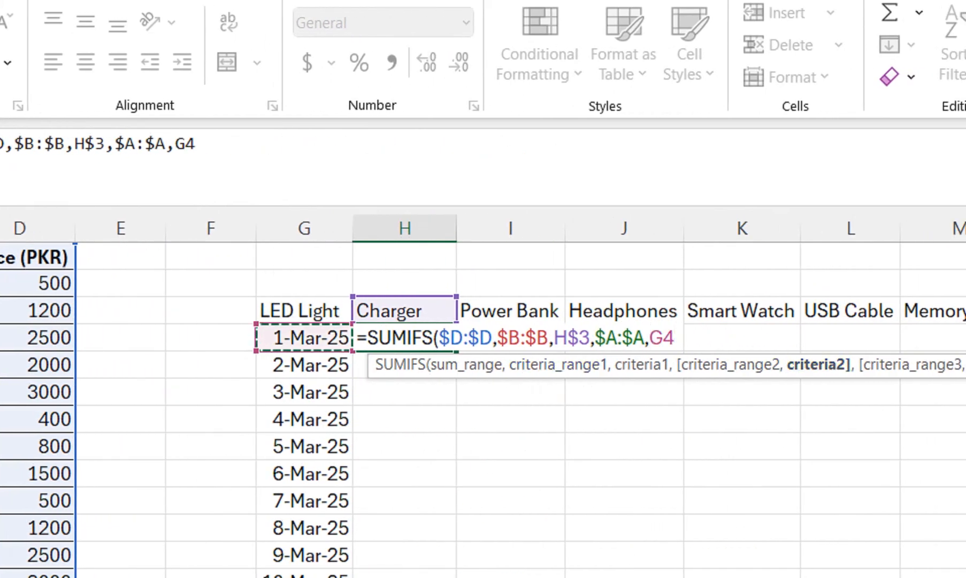
key(BackSpace)
key(BackSpace)
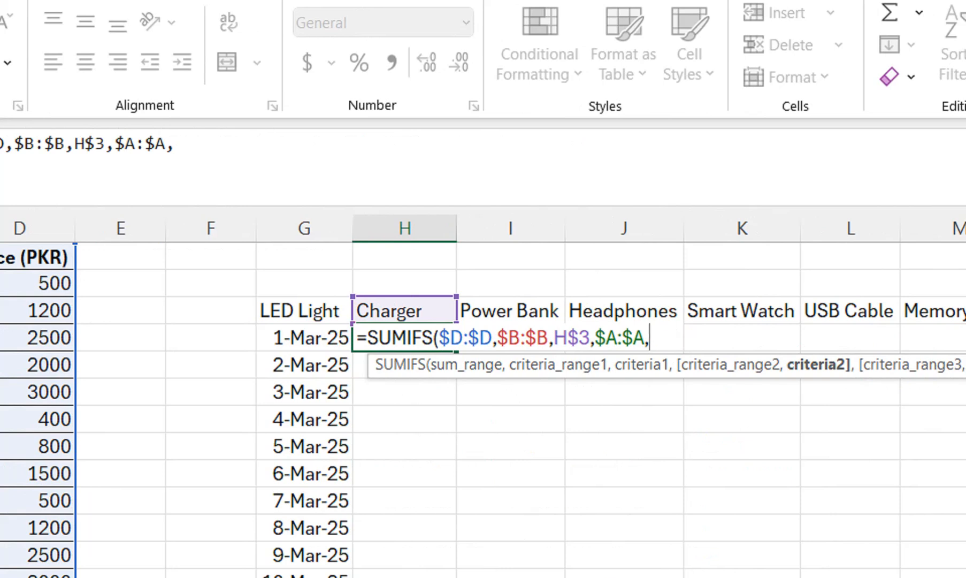
text("="&)
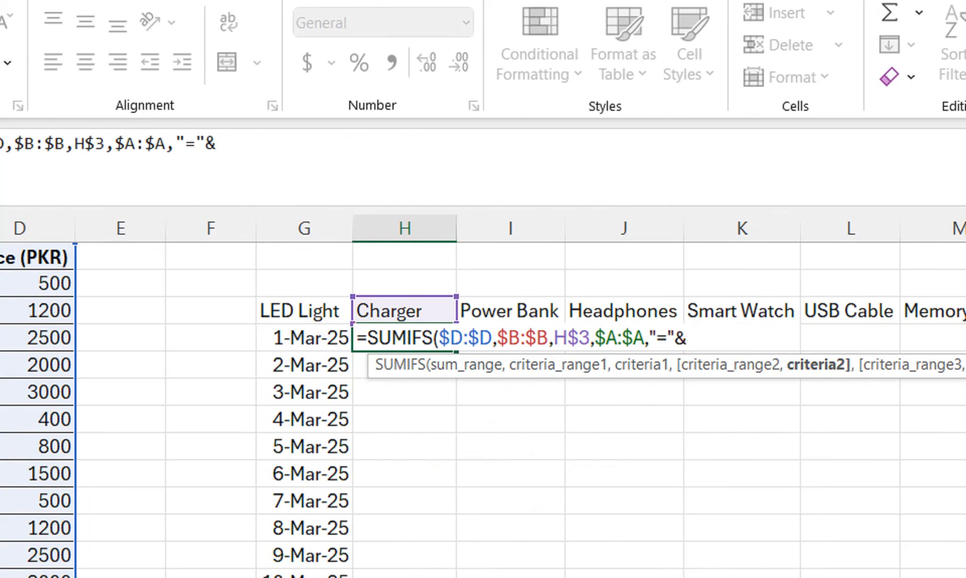
key(Left)
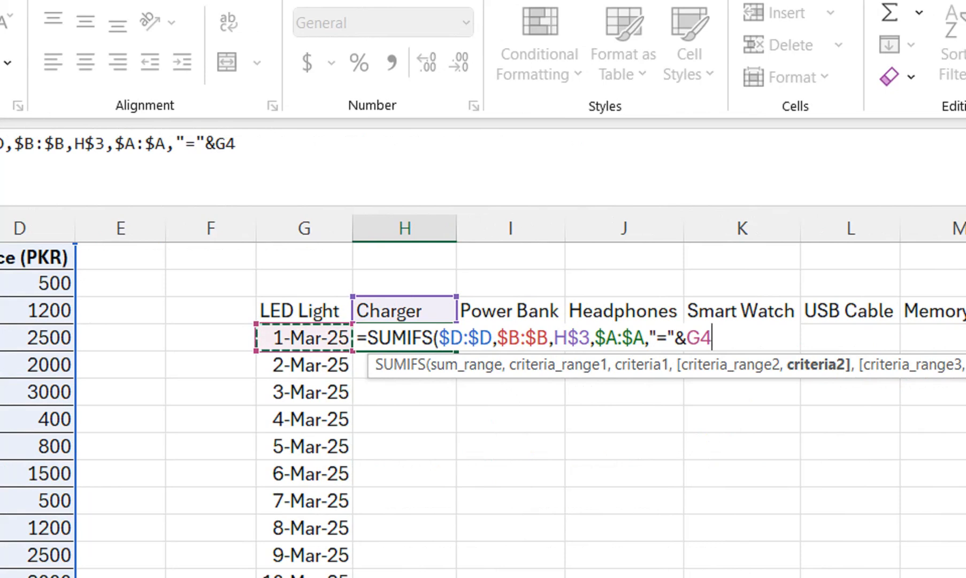
text())
key(Return)
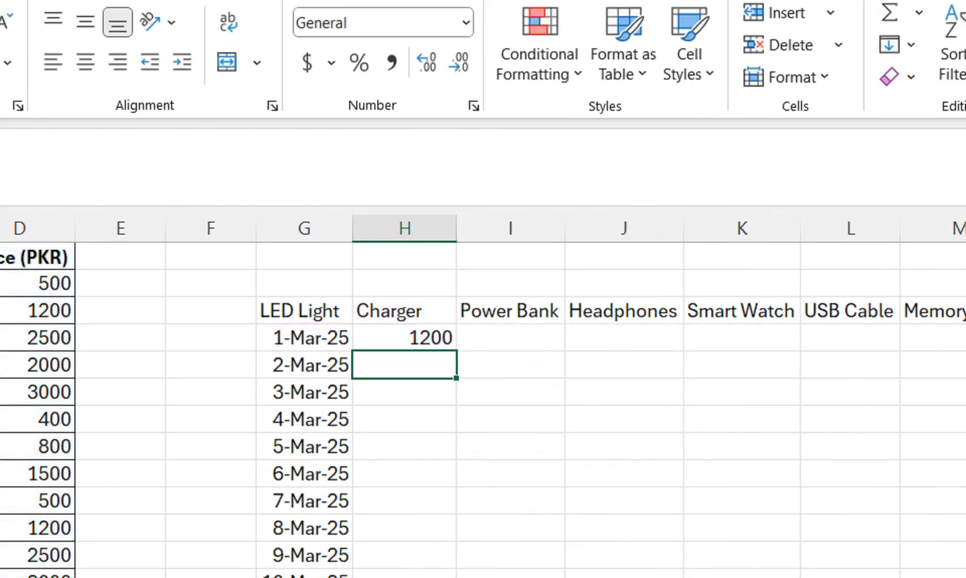
Step: Check the result in H4 against the Charger price, and change the formula's sum range to the Quantity column, $C:$C
key(Up)
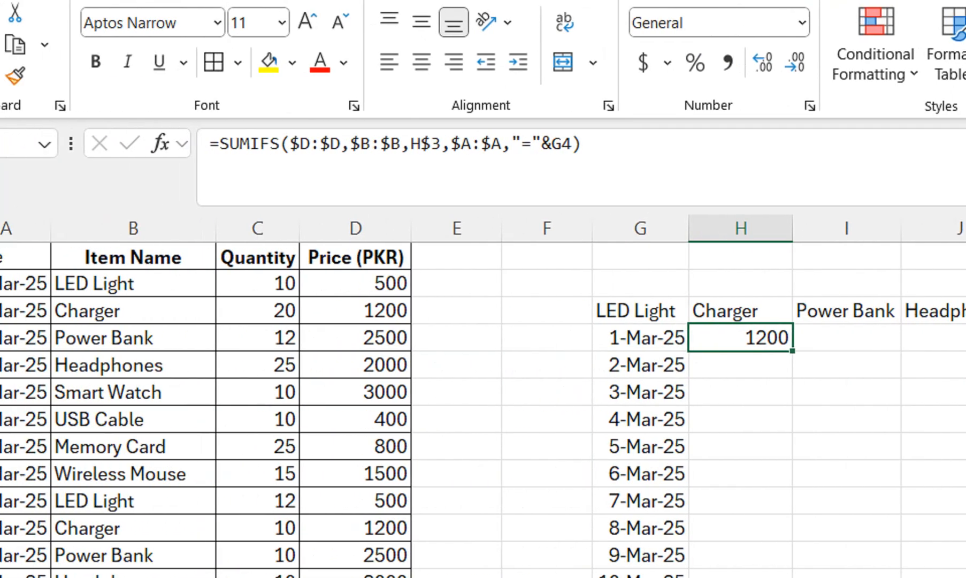
click(355, 311)
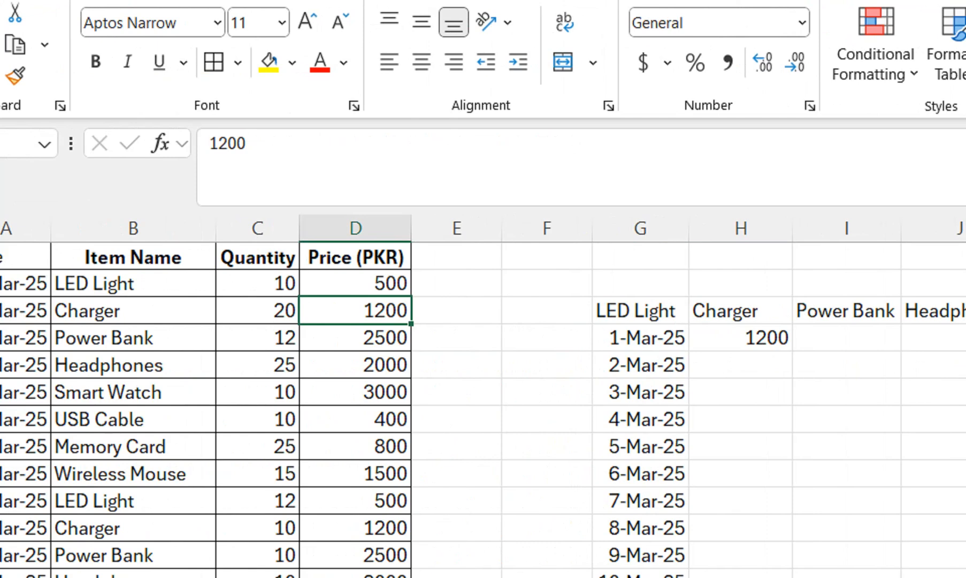
double_click(728, 338)
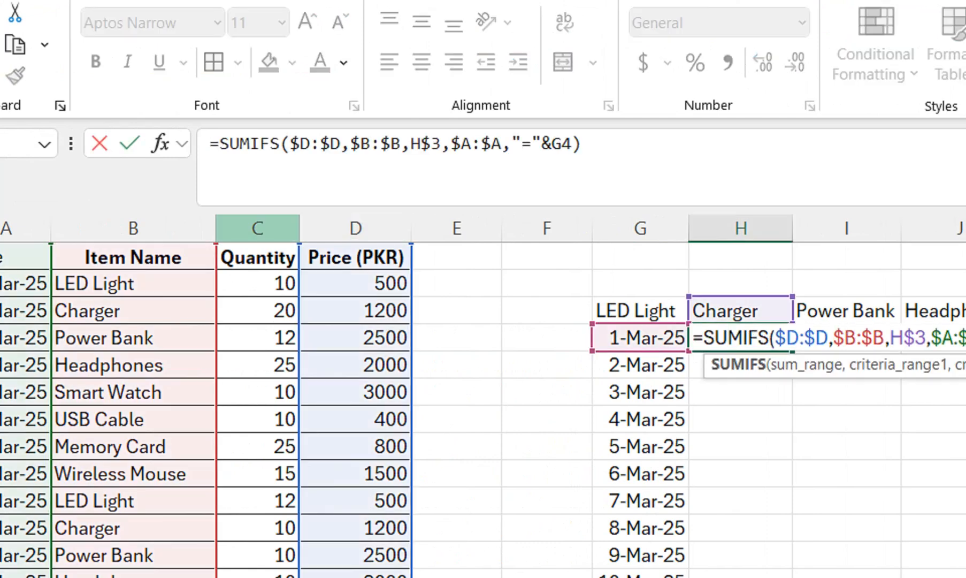
drag(763, 338, 710, 338)
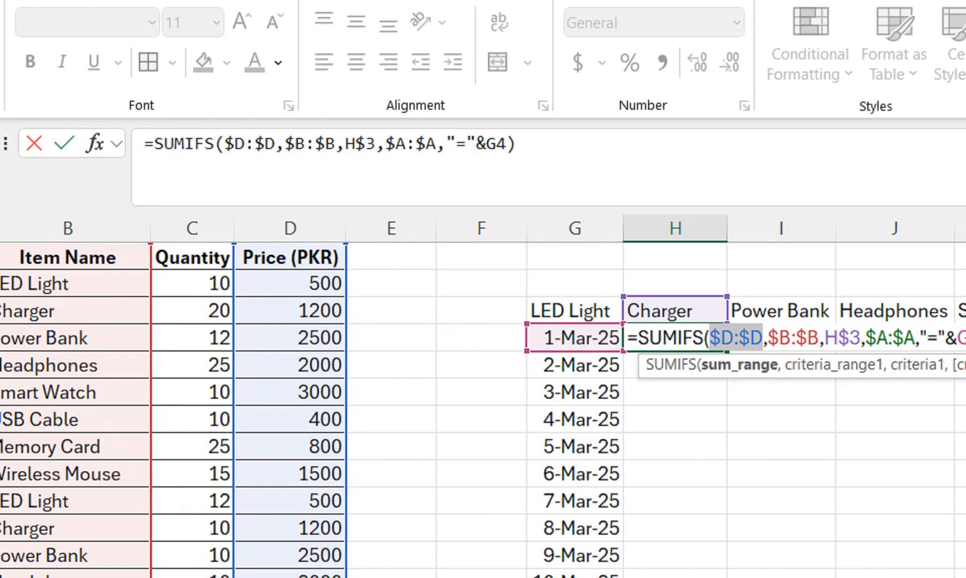
click(193, 229)
key(F4)
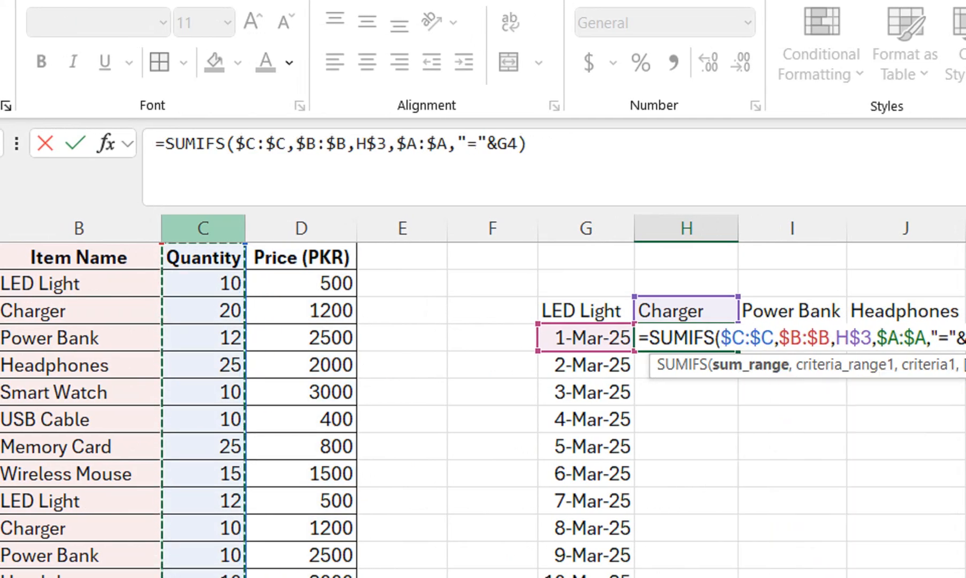
key(Return)
key(Up)
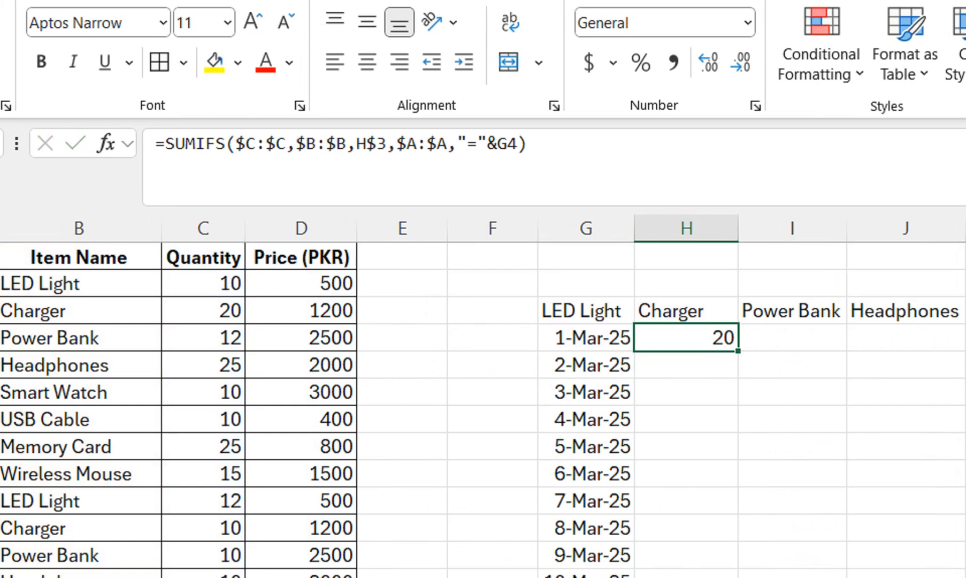
Step: Move the item headings in G3:N3 one column over to H3:O3, and fit columns O and L to their headings
drag(585, 310, 845, 310)
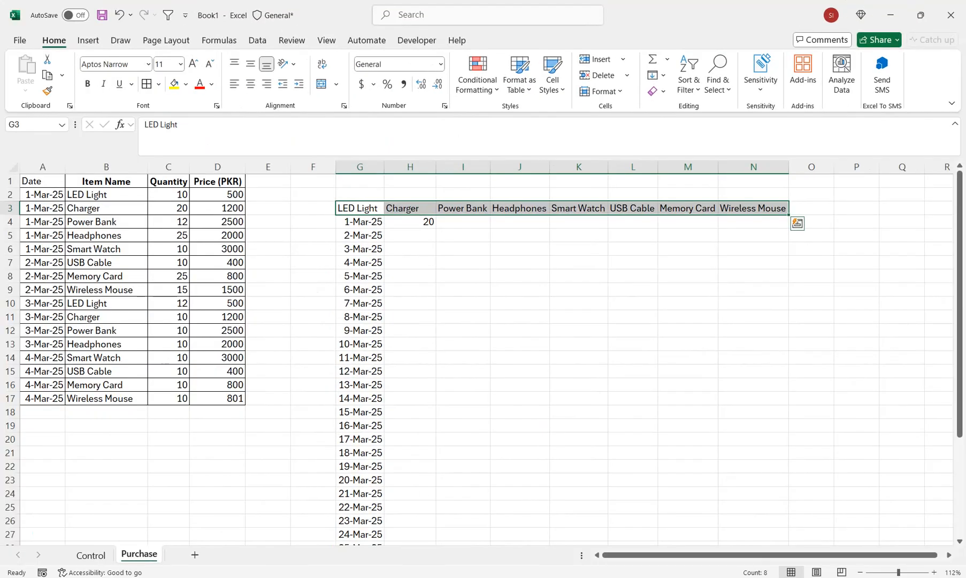
drag(390, 215, 441, 214)
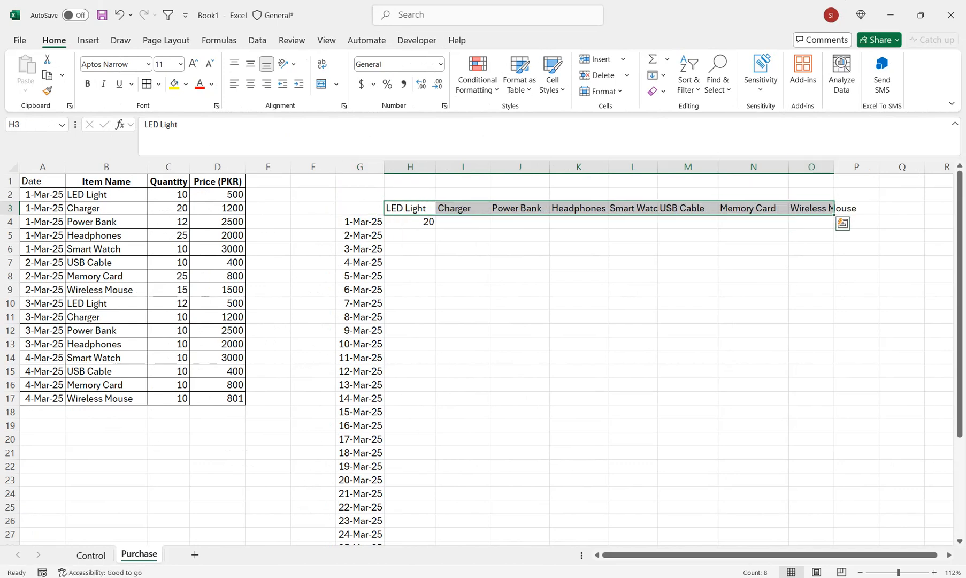
double_click(834, 166)
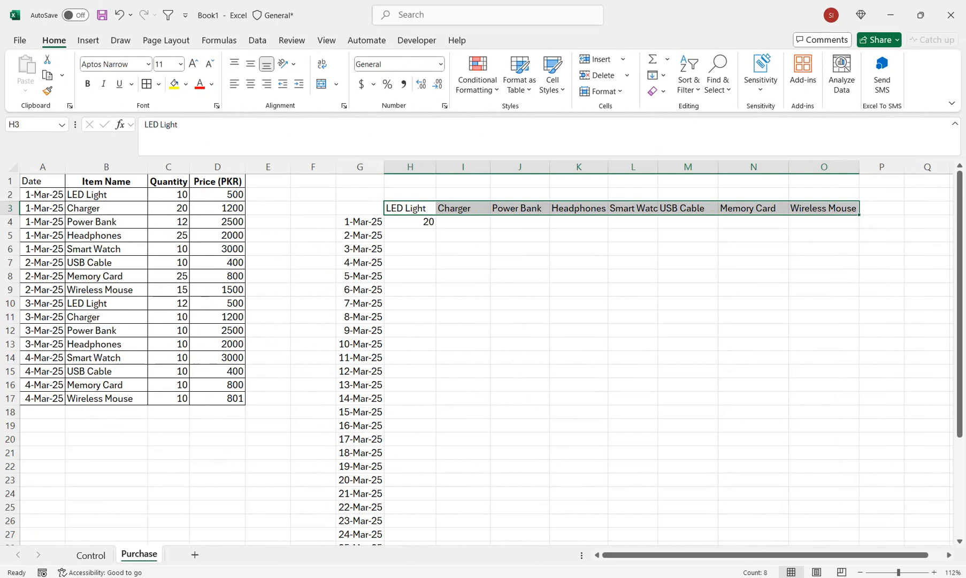
double_click(657, 167)
Step: Enter the heading Date in G3 above the column of dates
click(360, 208)
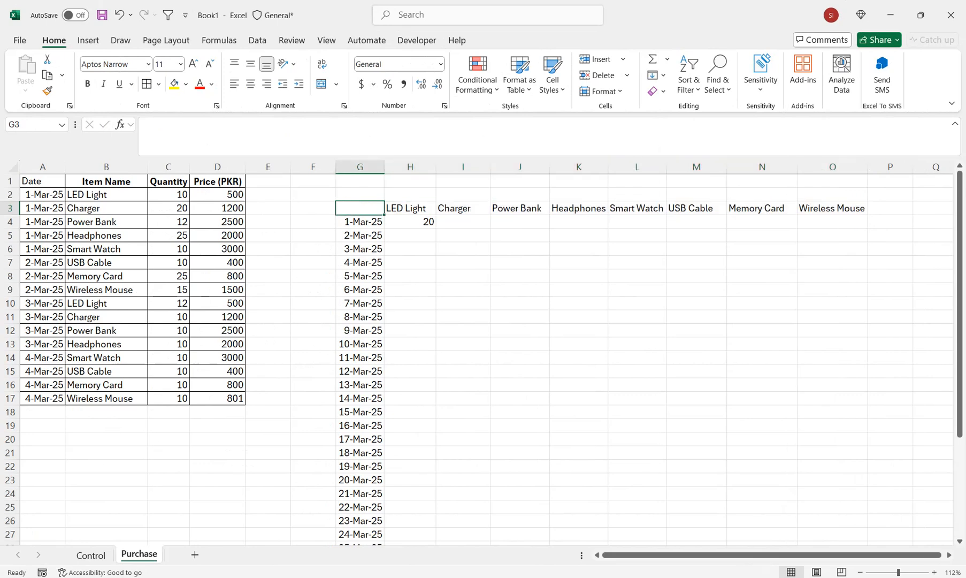
text(Date)
click(410, 235)
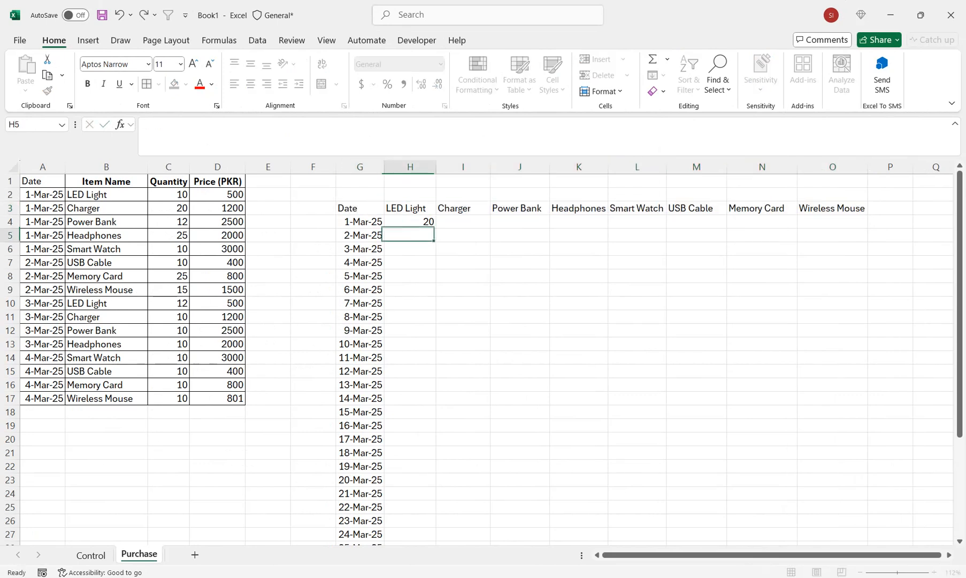
Step: Move the whole date and item summary table up so its headings sit in row 1, and make row 1 taller
drag(360, 208, 636, 208)
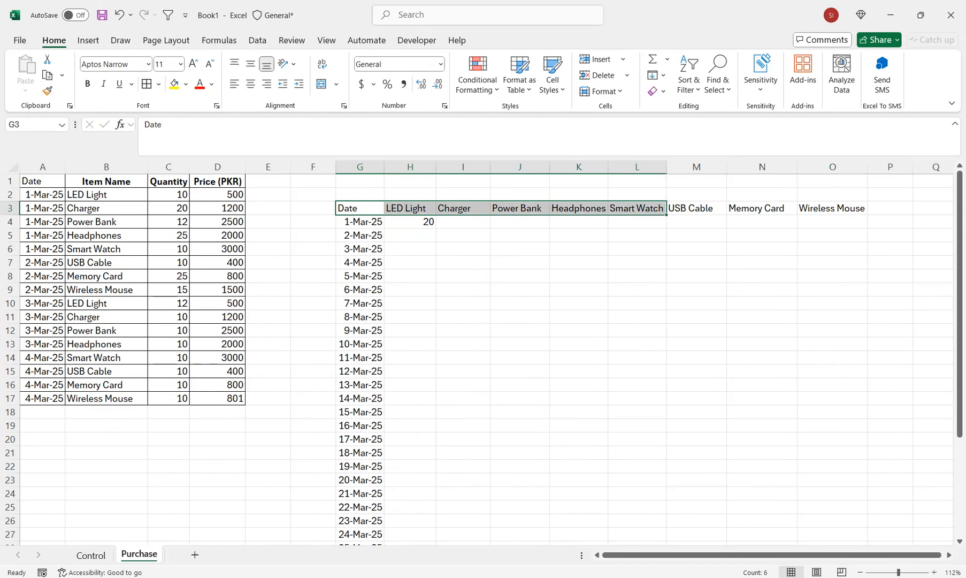
scroll(476, 353, down, 2)
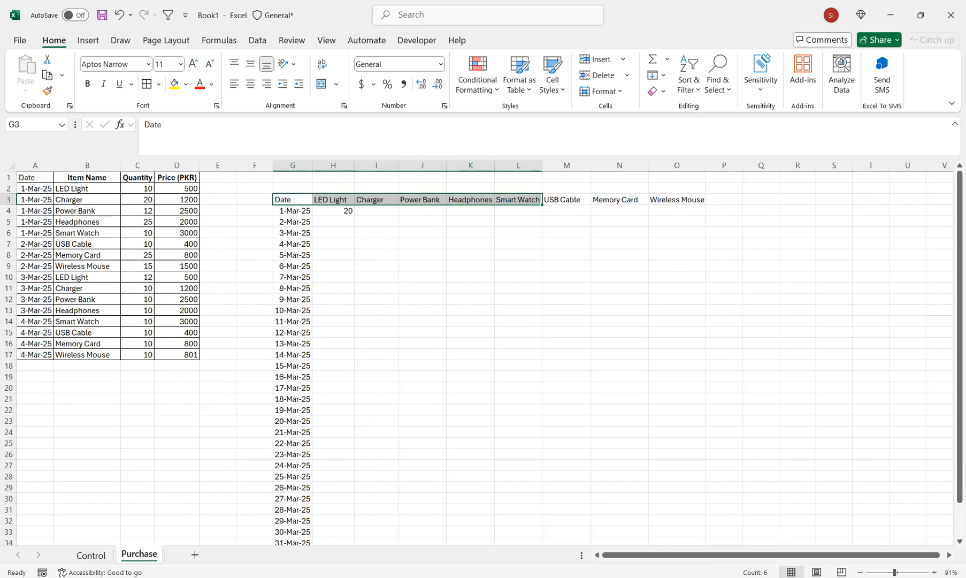
drag(293, 200, 636, 504)
drag(761, 311, 735, 166)
drag(8, 183, 8, 199)
Step: Centre the headings in G1:O1 horizontally and vertically, and apply the 20% - Accent2 cell style to them
drag(677, 188, 292, 188)
click(250, 84)
click(250, 63)
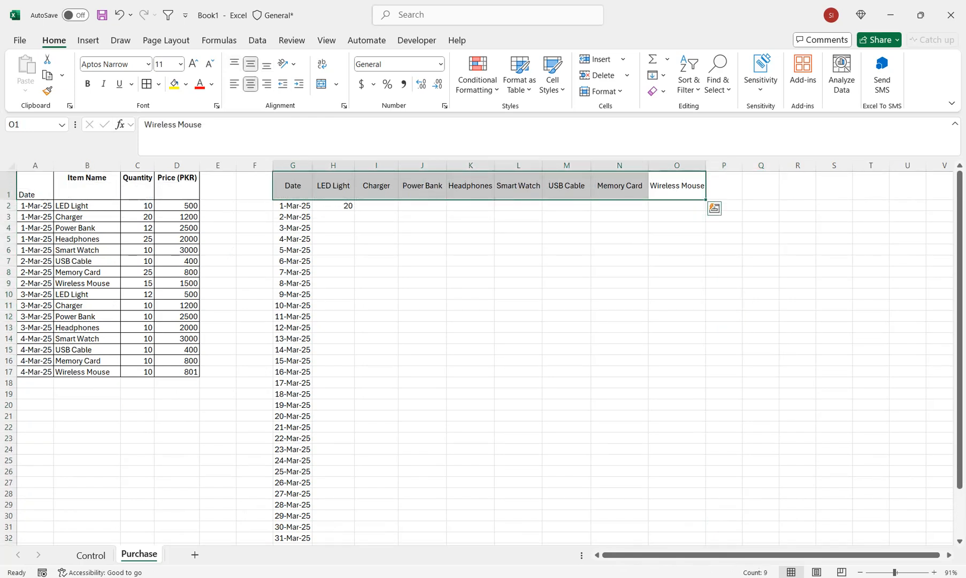
click(552, 75)
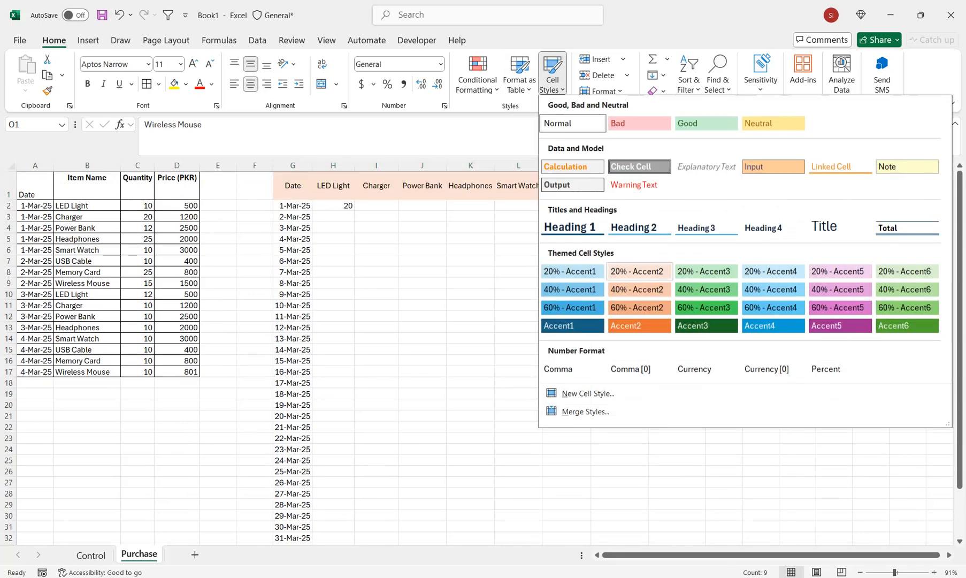
click(642, 273)
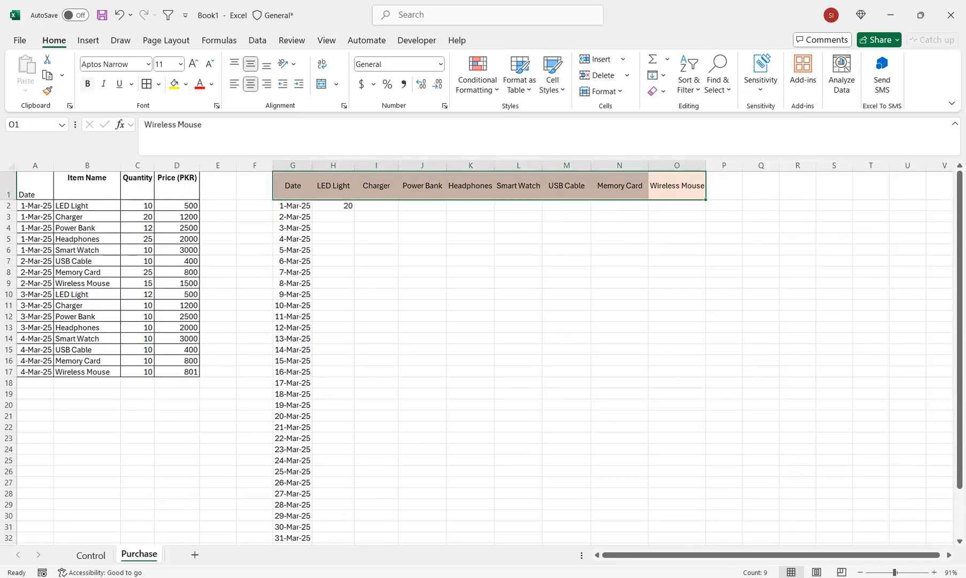
Step: Bold the summary headings in G1:O1, and give the purchase headings in A1:D1 middle alignment, a dark grey fill and white text
click(87, 83)
drag(176, 184, 35, 184)
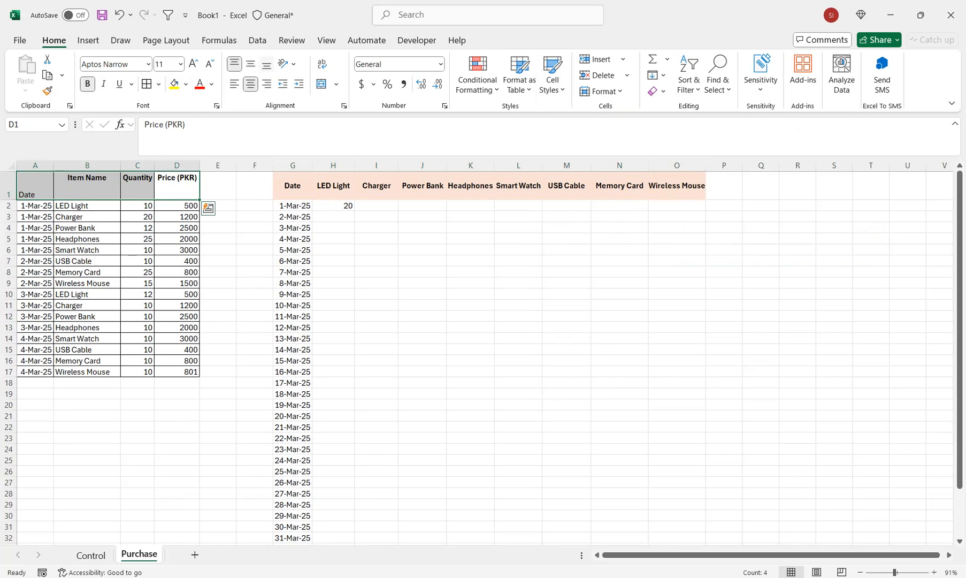
click(250, 64)
click(185, 84)
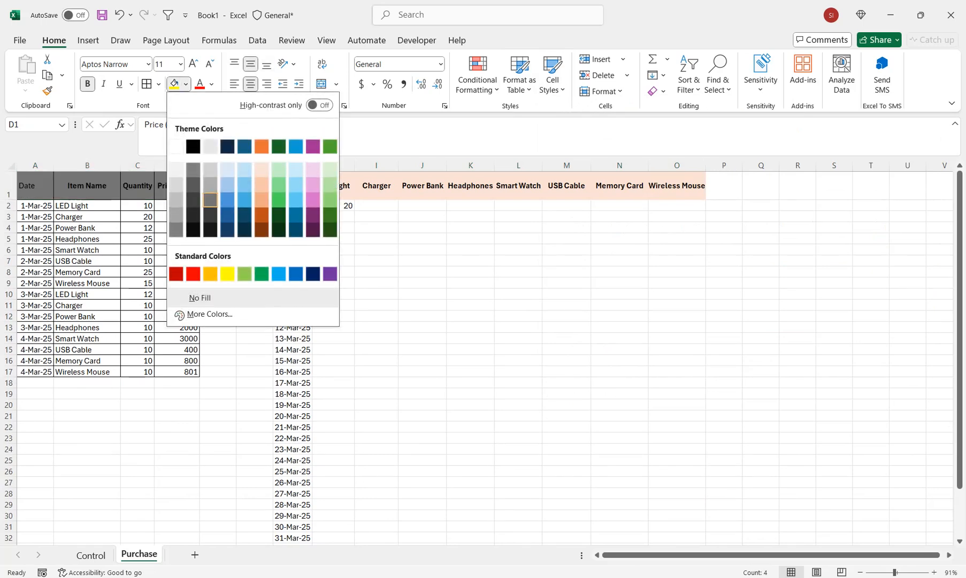
click(193, 170)
click(212, 84)
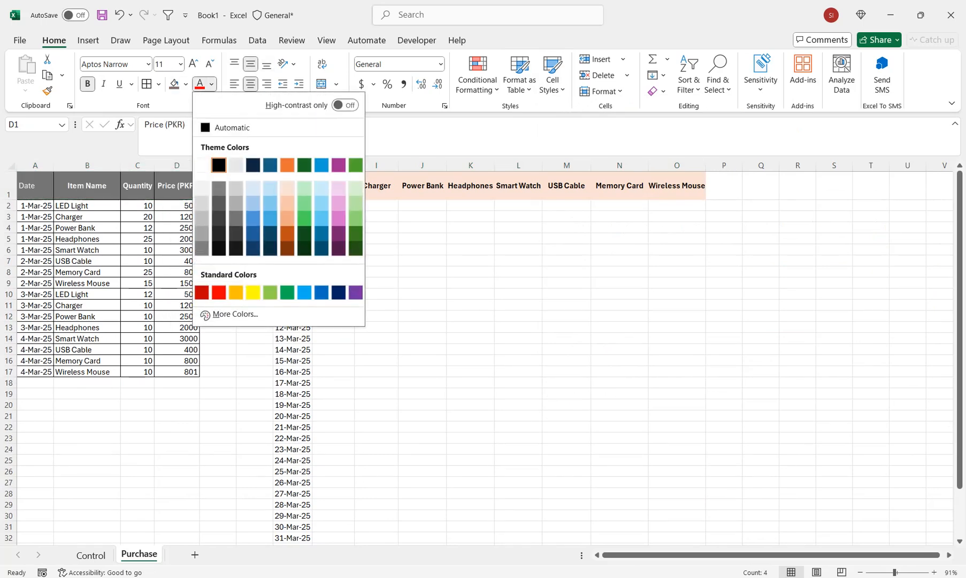
click(201, 165)
Step: Correct the formula in H2 to =SUMIFS($C:$C,$B:$B,H$1,$A:$A,"="&$G2)
click(333, 185)
click(333, 205)
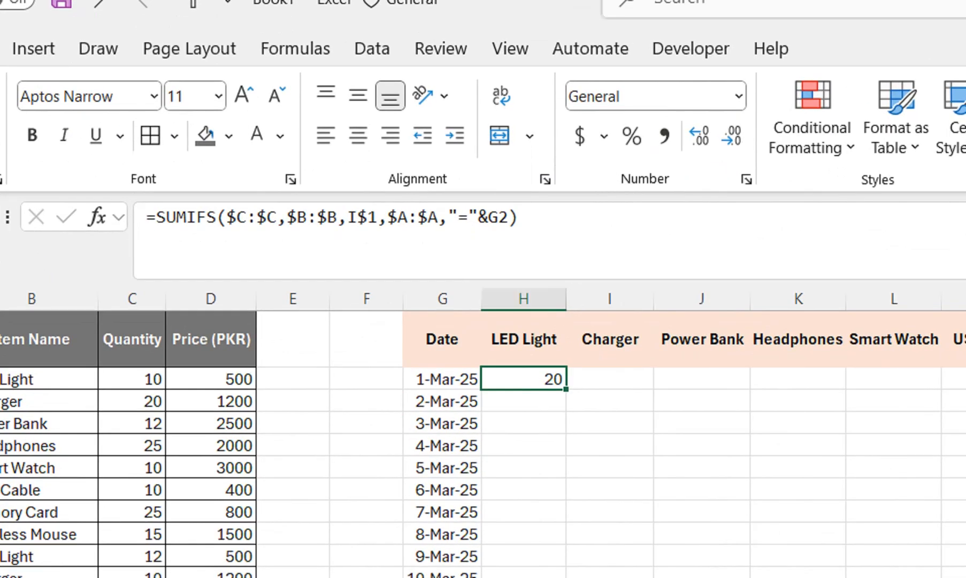
click(488, 218)
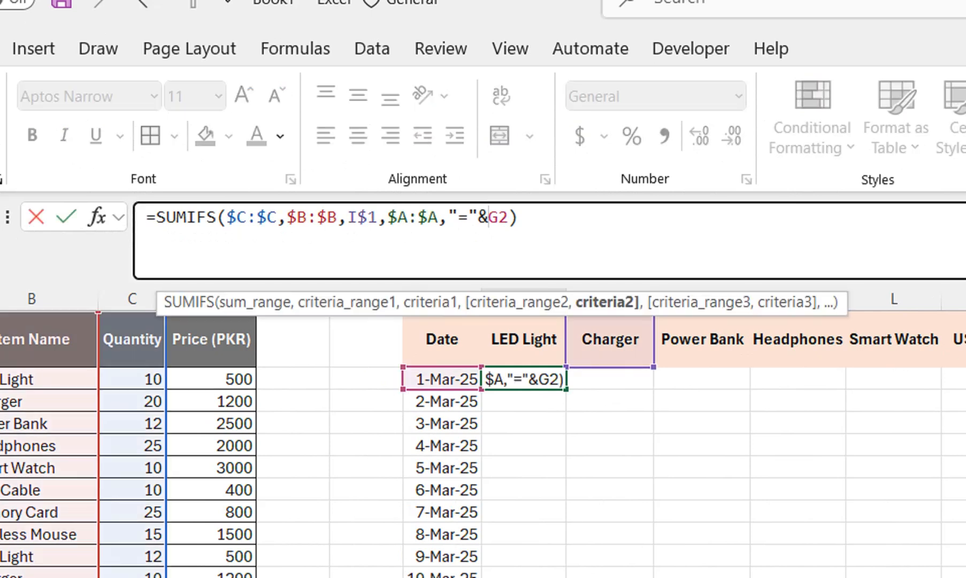
text($)
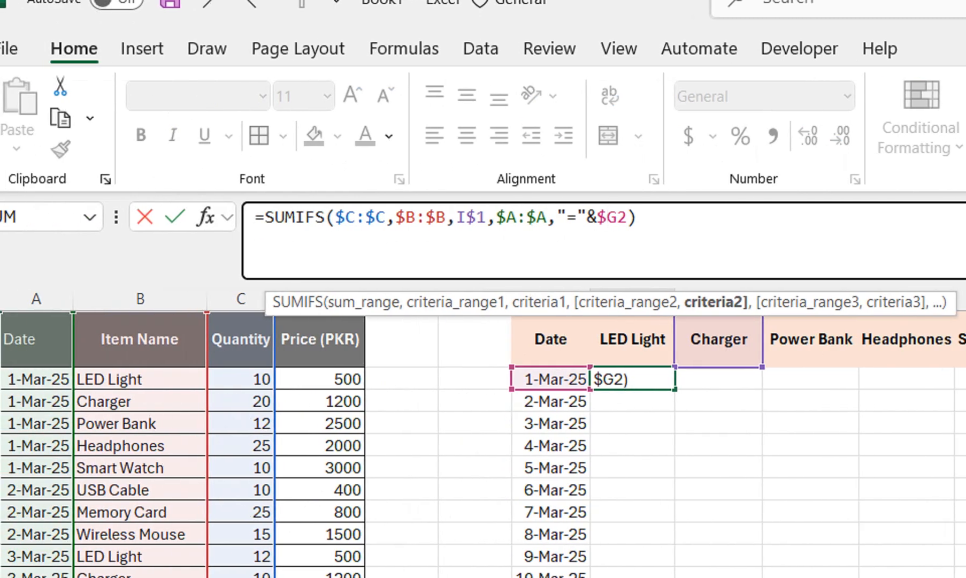
drag(486, 217, 456, 217)
click(632, 339)
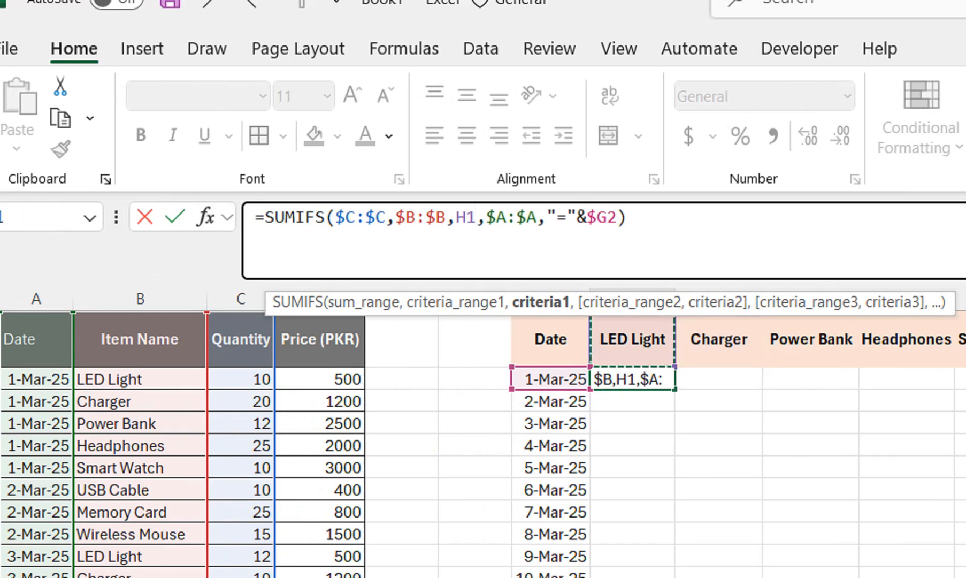
key(F4)
key(F4)
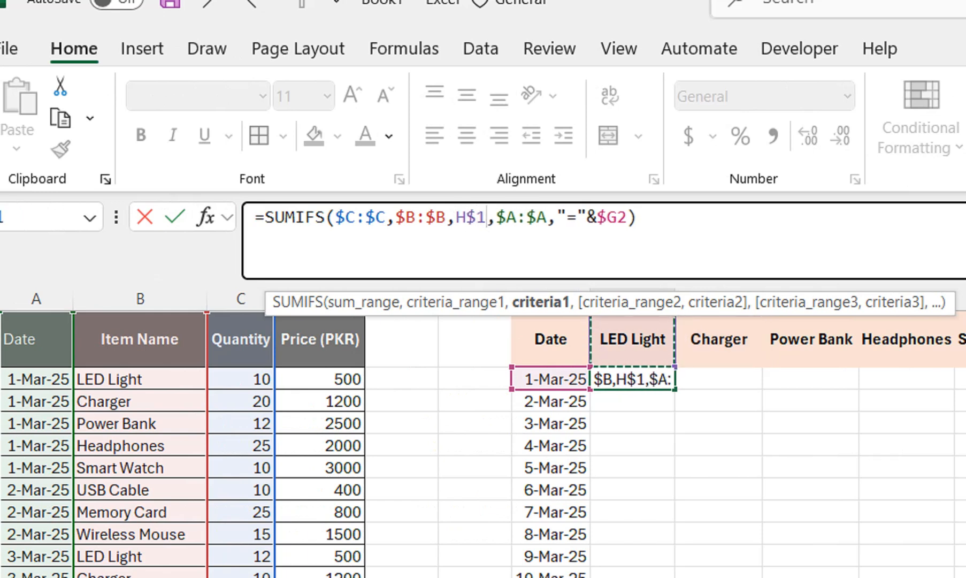
key(Return)
key(Up)
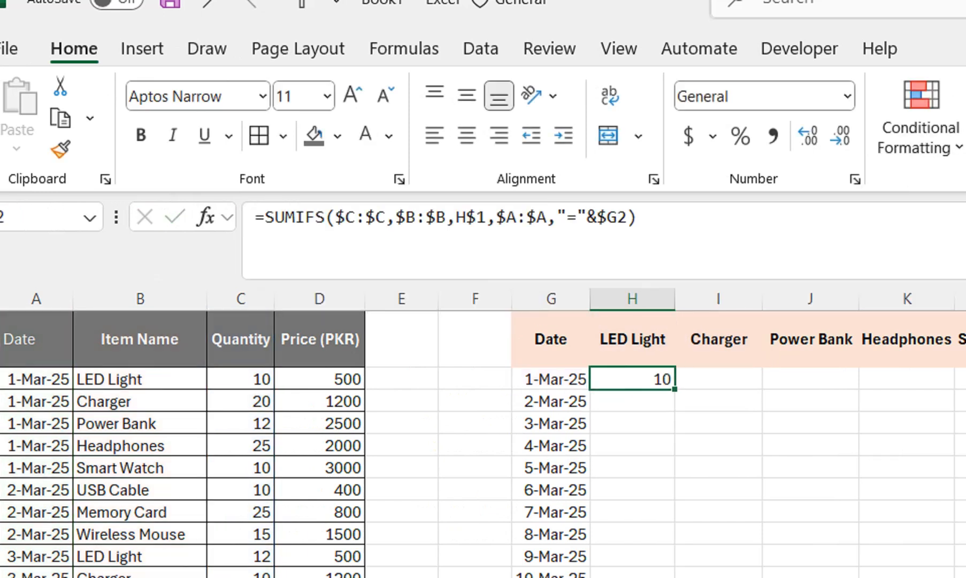
Step: Fill the H2 formula down the LED Light column to the last date in row 32
click(241, 380)
click(632, 380)
double_click(674, 389)
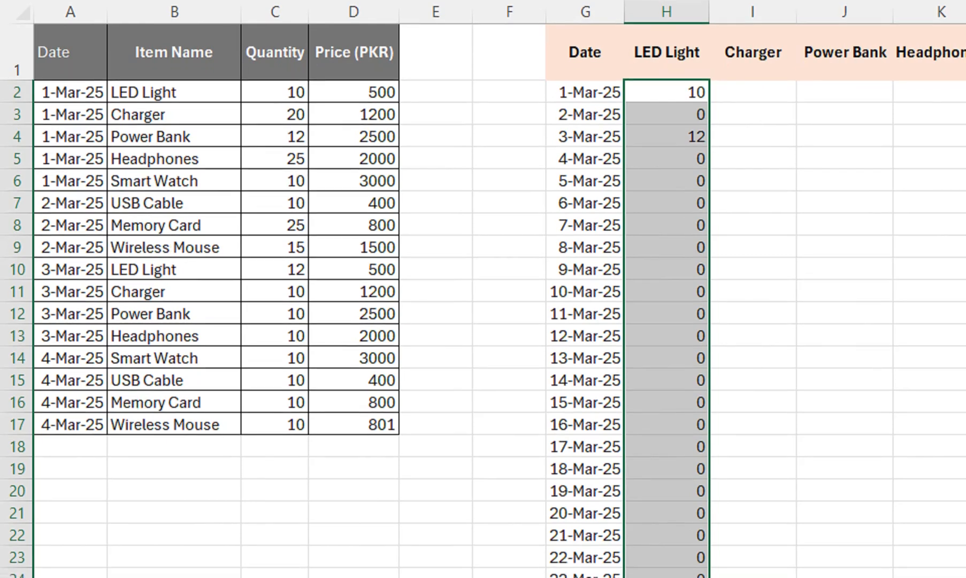
Step: Add a purchase record in row 18 by duplicating row 17 and changing its item name to Led Light
drag(70, 456, 353, 445)
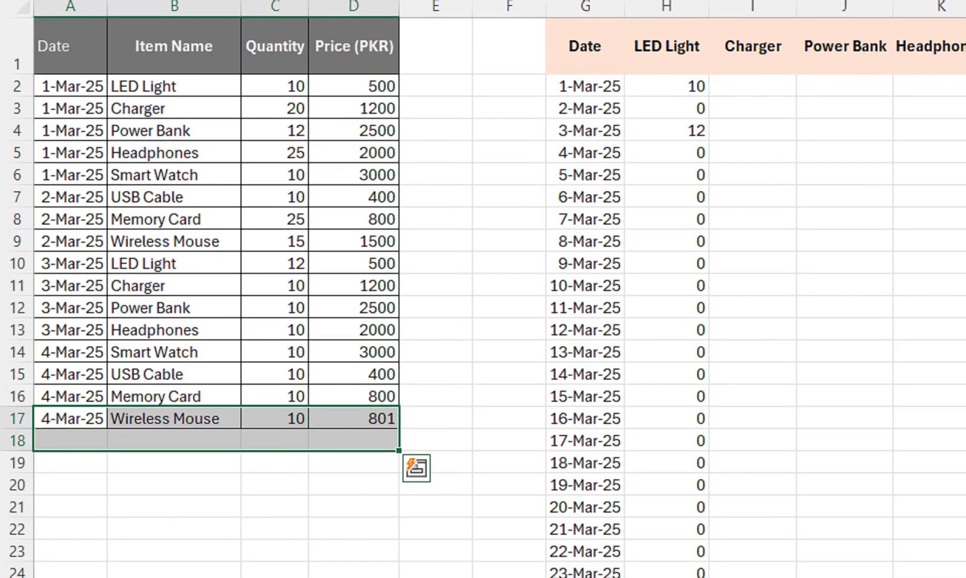
key(ctrl+d)
click(174, 440)
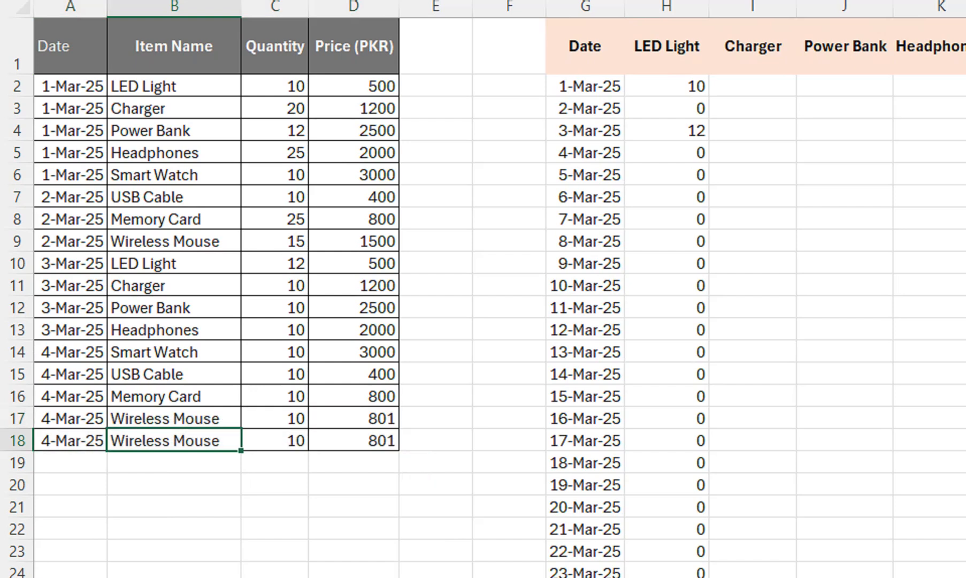
text(Led Light)
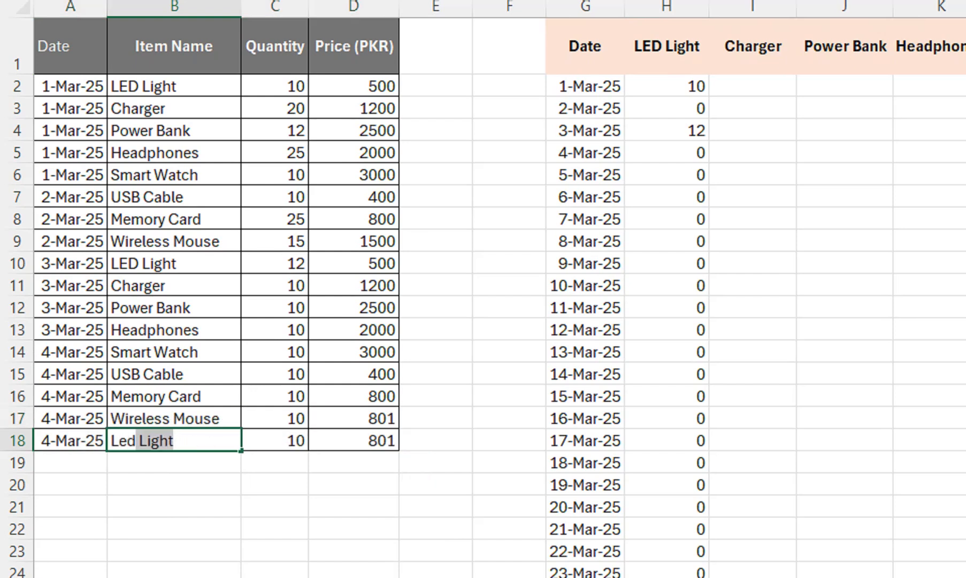
key(Return)
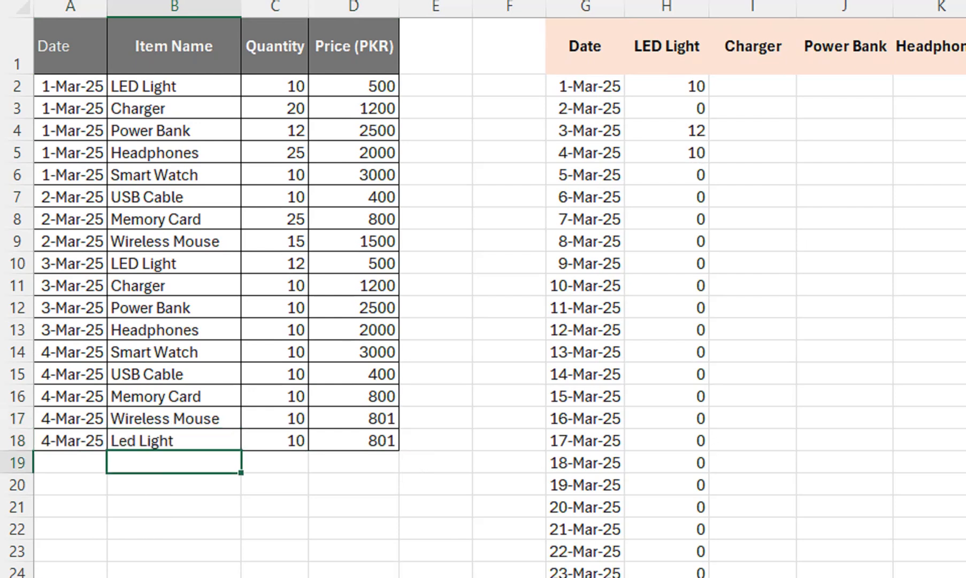
Step: Fill the LED Light formulas across to the Wireless Mouse column, covering H2:O32
click(666, 153)
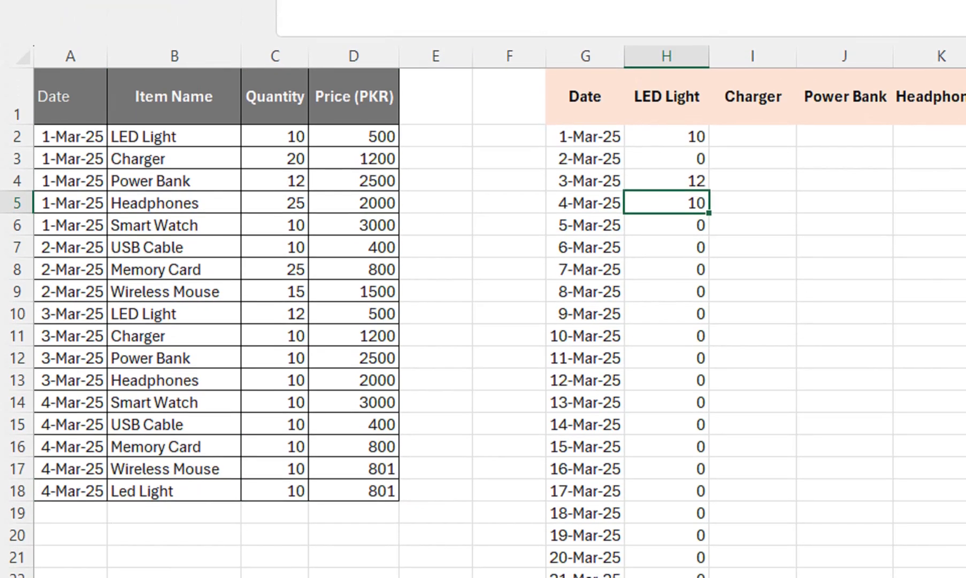
click(667, 138)
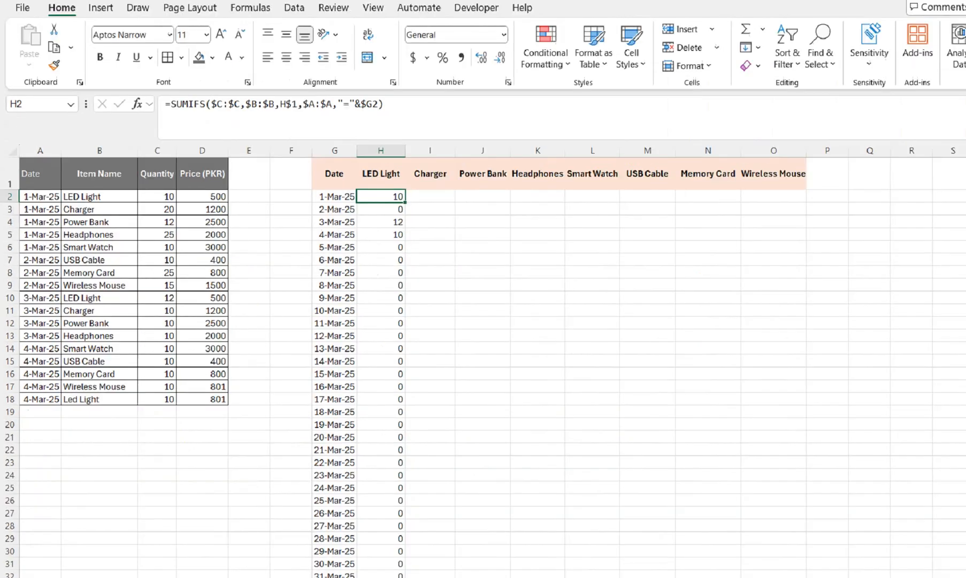
drag(666, 138, 677, 537)
key(ctrl+r)
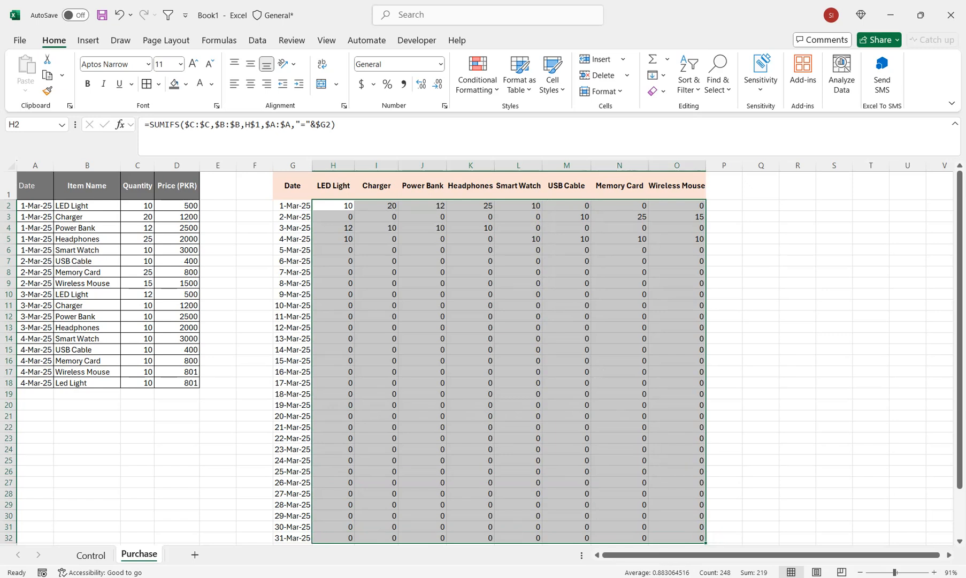
Step: Hide the zeros in H2:O32 by applying the custom number format 0;-0;;@
key(ctrl+q)
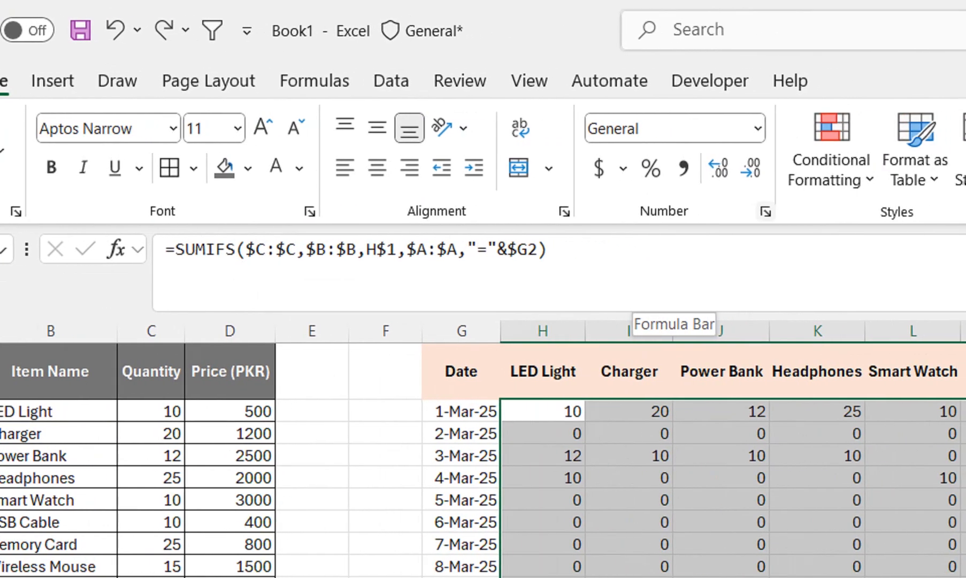
key(ctrl+1)
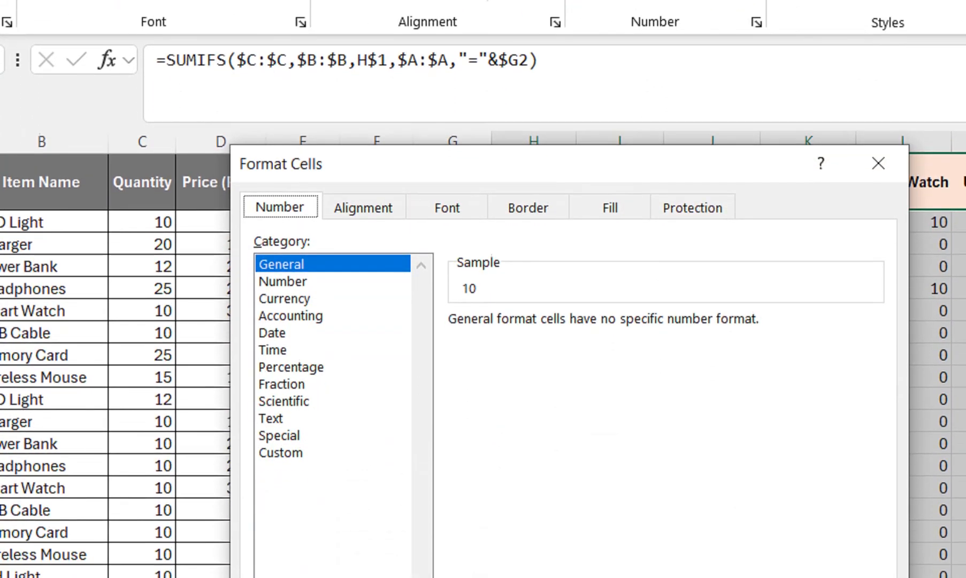
click(280, 453)
key(Tab)
text(0;-0;;@)
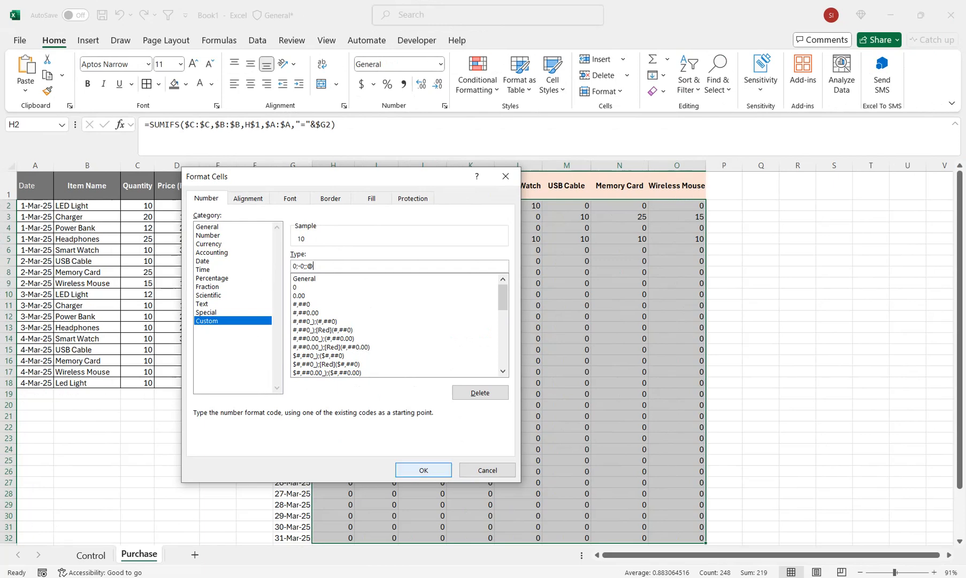
click(423, 469)
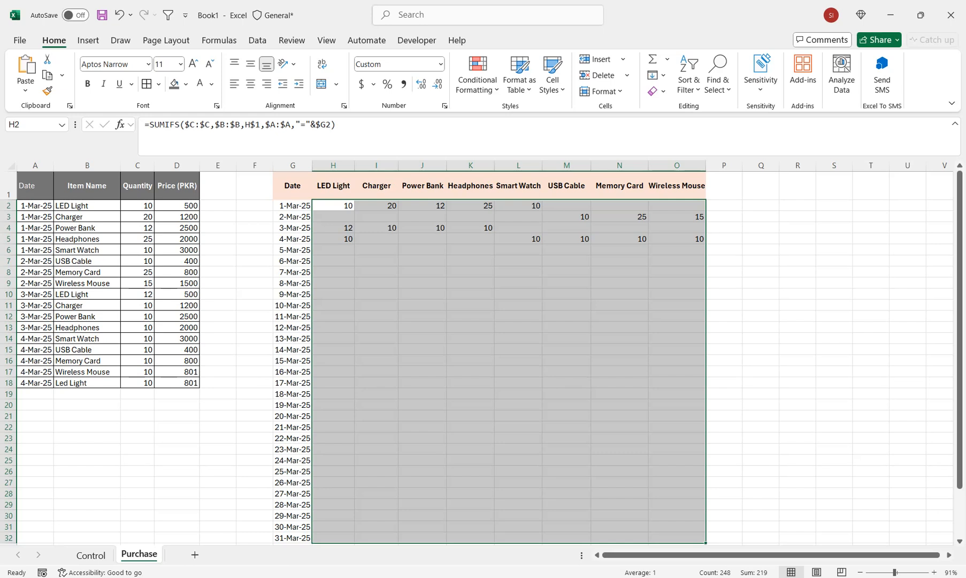
Step: Apply borders to all cells of the purchase table in A2:D32, including the empty rows
click(376, 261)
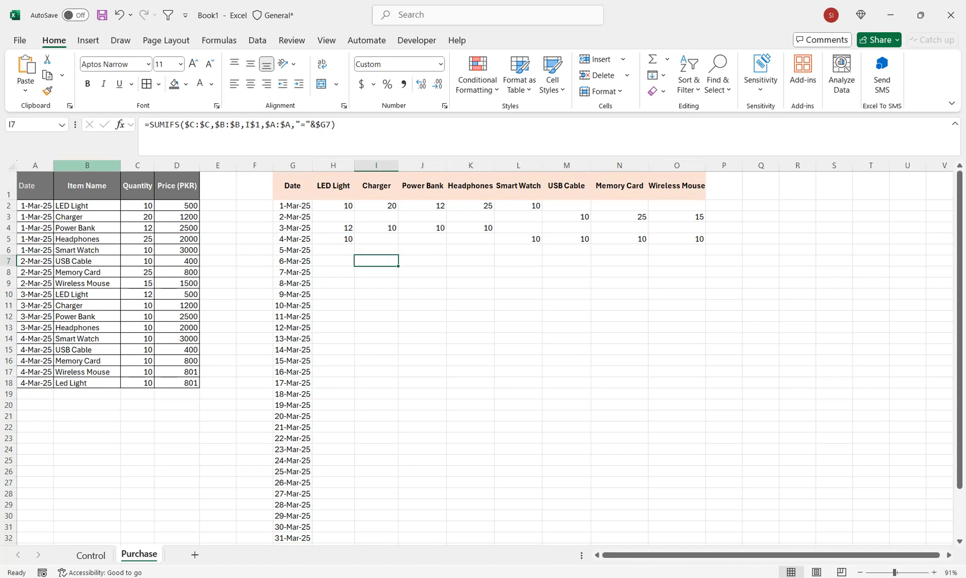
click(86, 394)
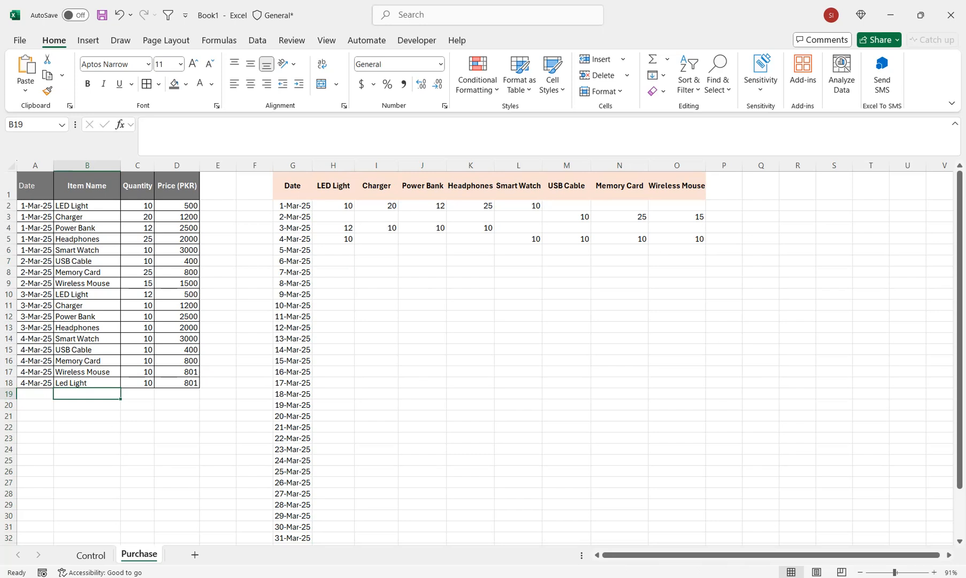
drag(35, 205, 182, 537)
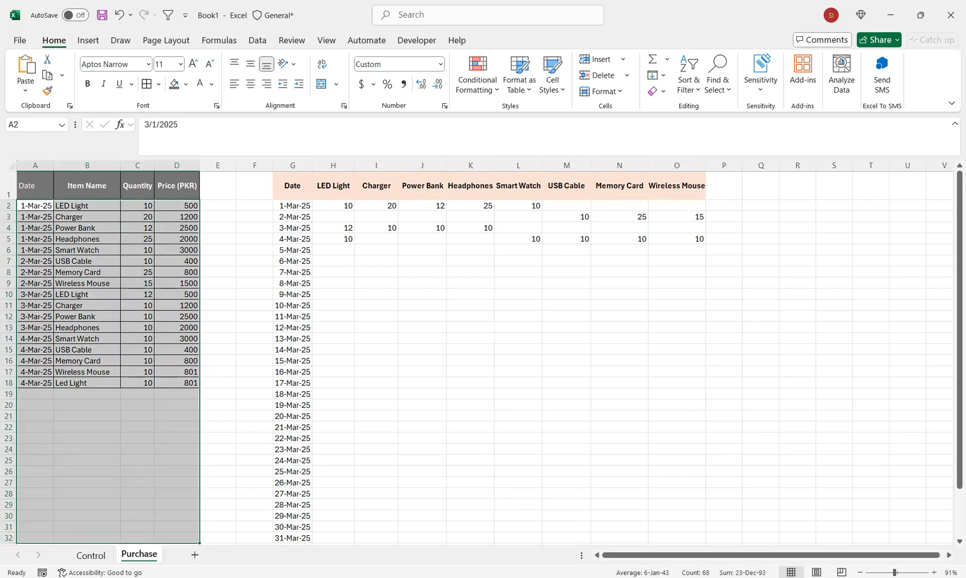
click(147, 84)
Step: Copy the item headings H1:O1 from the Purchase sheet and paste them transposed on the Control sheet, starting at C7
drag(88, 205, 88, 415)
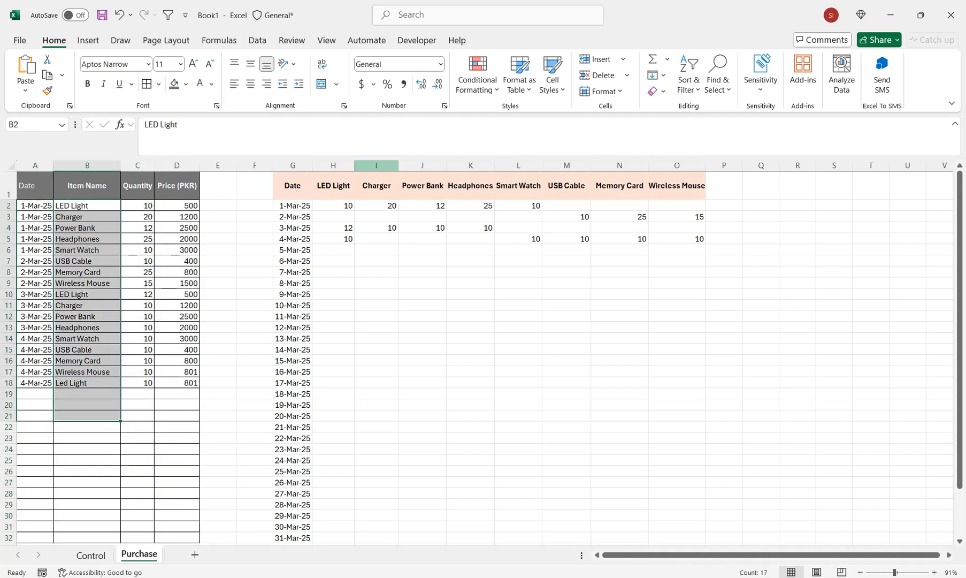
drag(334, 186, 677, 186)
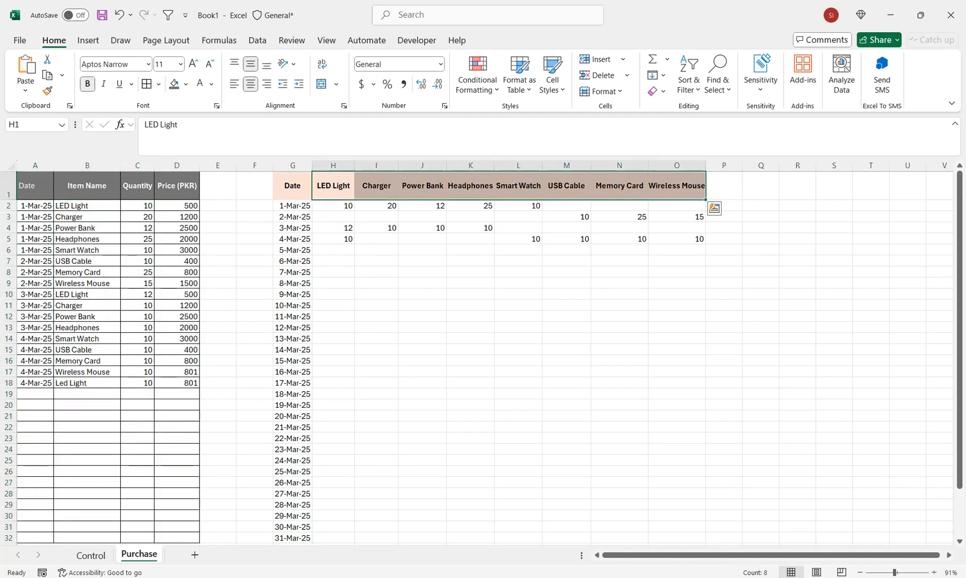
key(ctrl+c)
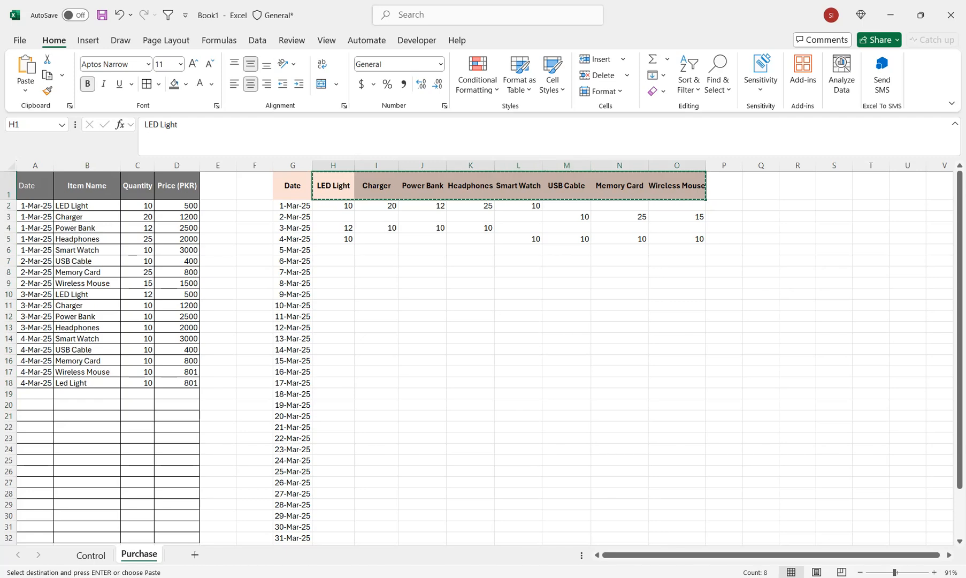
key(ctrl+Page_Up)
click(117, 238)
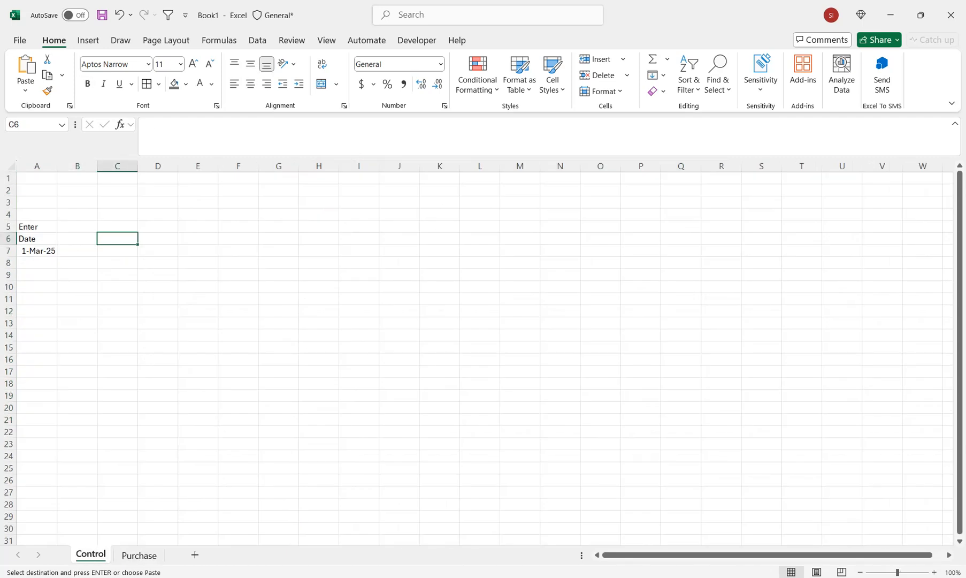
key(Down)
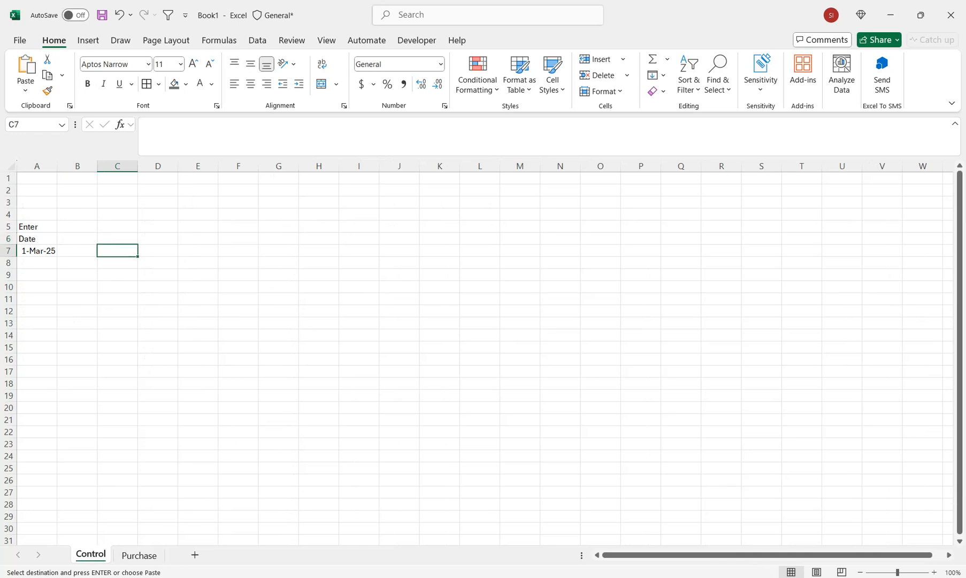
key(ctrl+v)
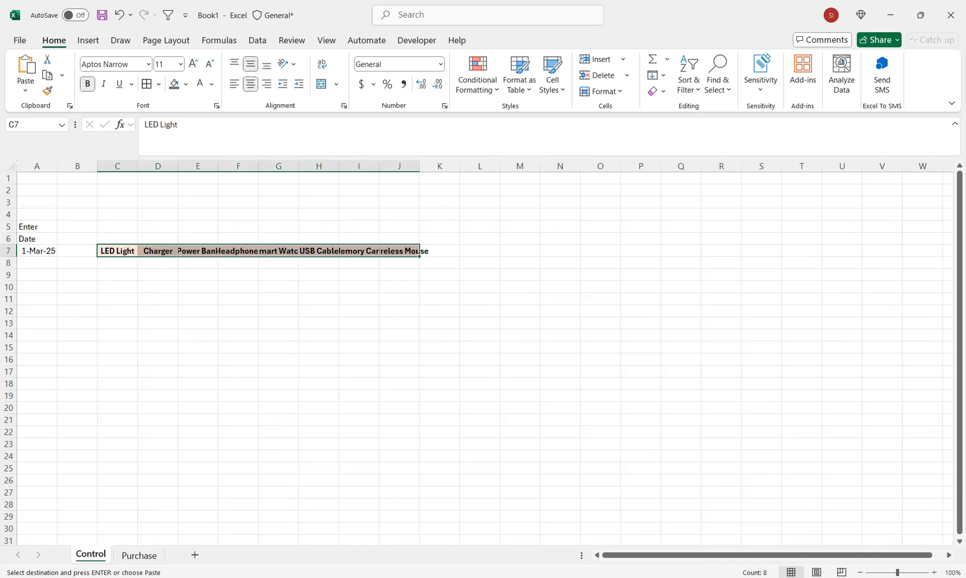
key(ctrl+z)
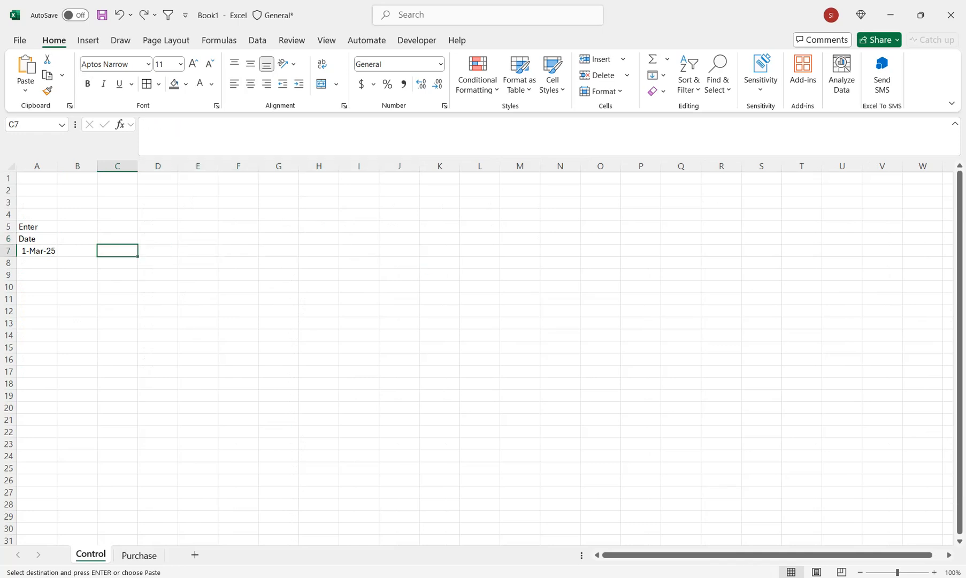
right_click(122, 251)
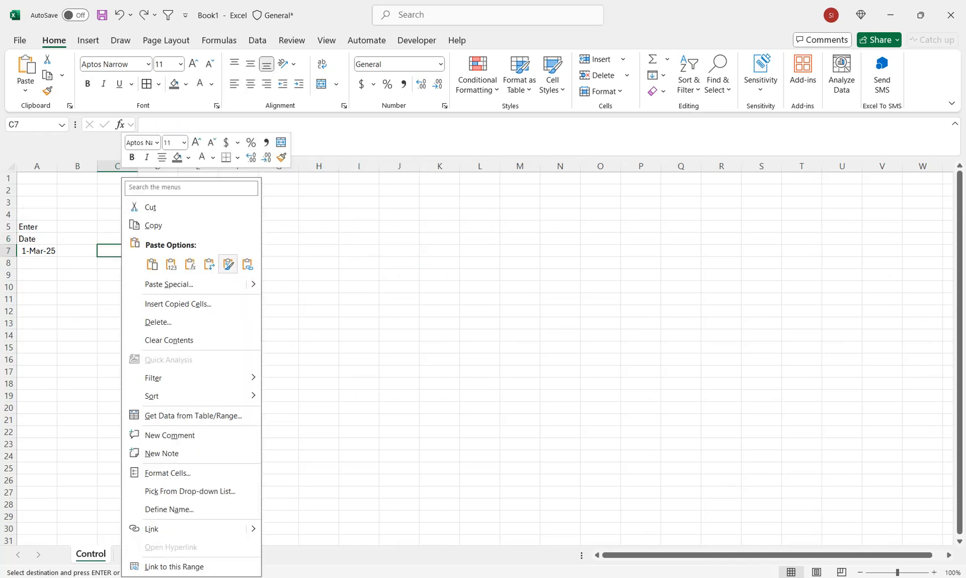
click(209, 264)
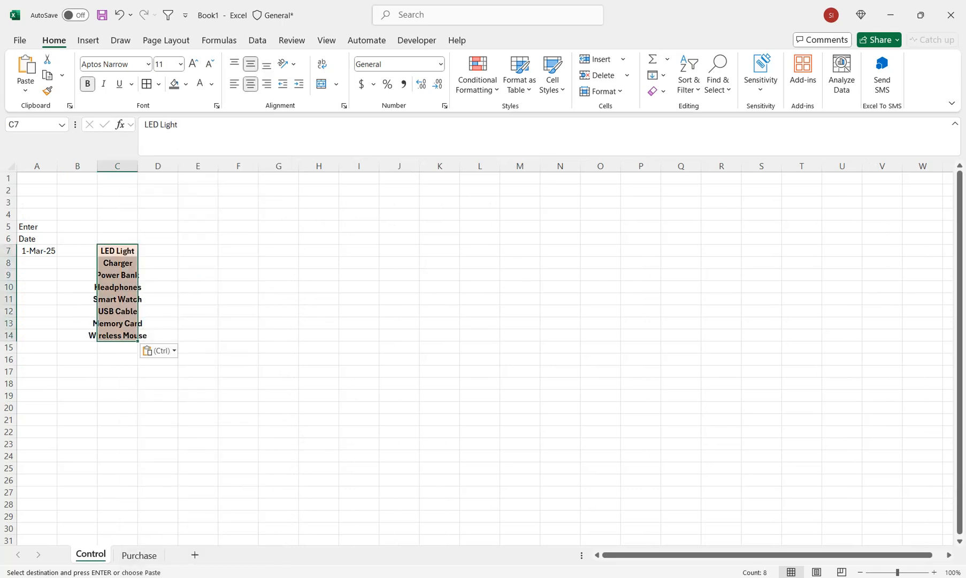
Step: Fit column C to its item names and clear all formatting from C7:C14
click(157, 166)
double_click(137, 166)
drag(129, 251, 129, 335)
click(658, 91)
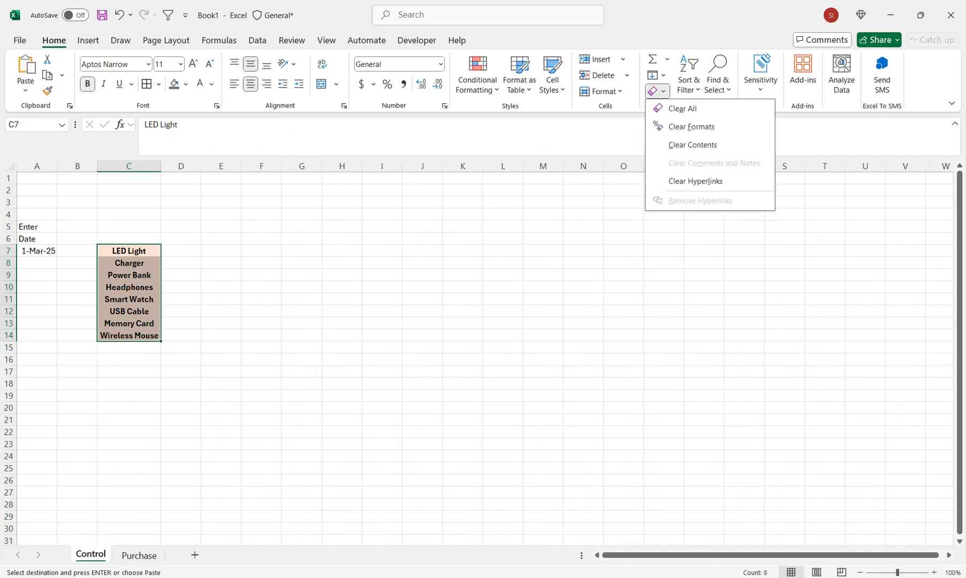
click(691, 126)
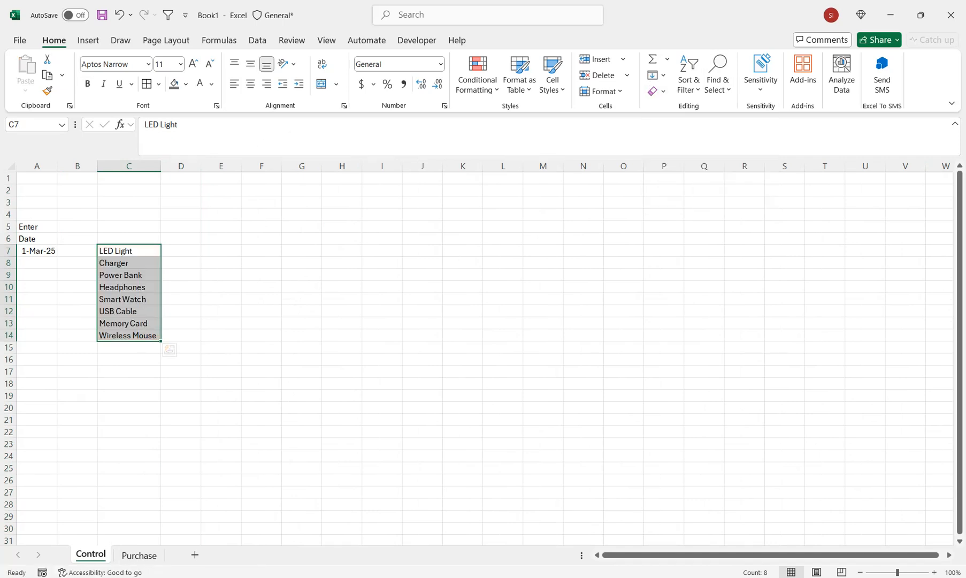
Step: Enter the heading Product List in C6, above the item names on the Control sheet
click(129, 238)
text(Pro)
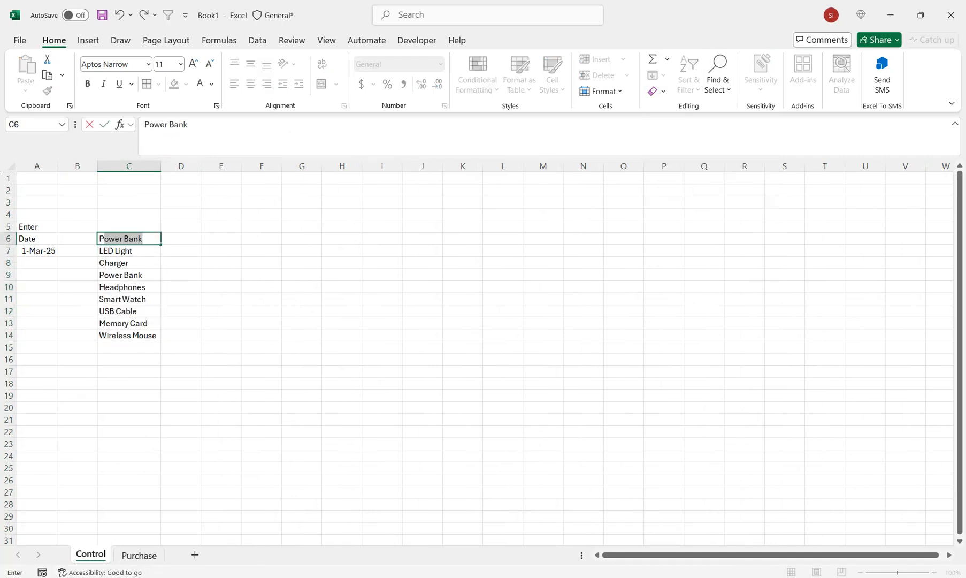
key(BackSpace)
text(od)
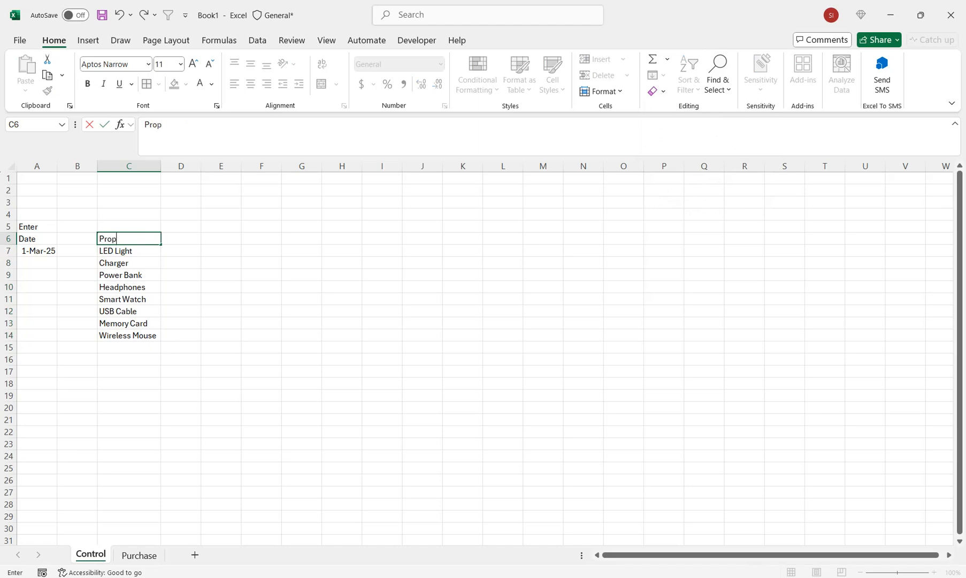
key(BackSpace)
text(duct List)
key(Return)
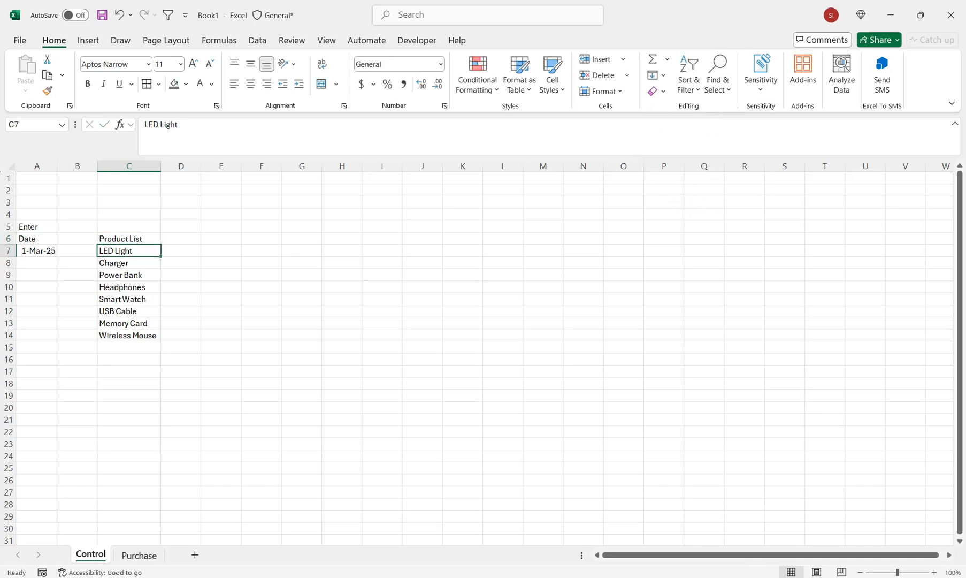
key(Up)
key(shift+Down)
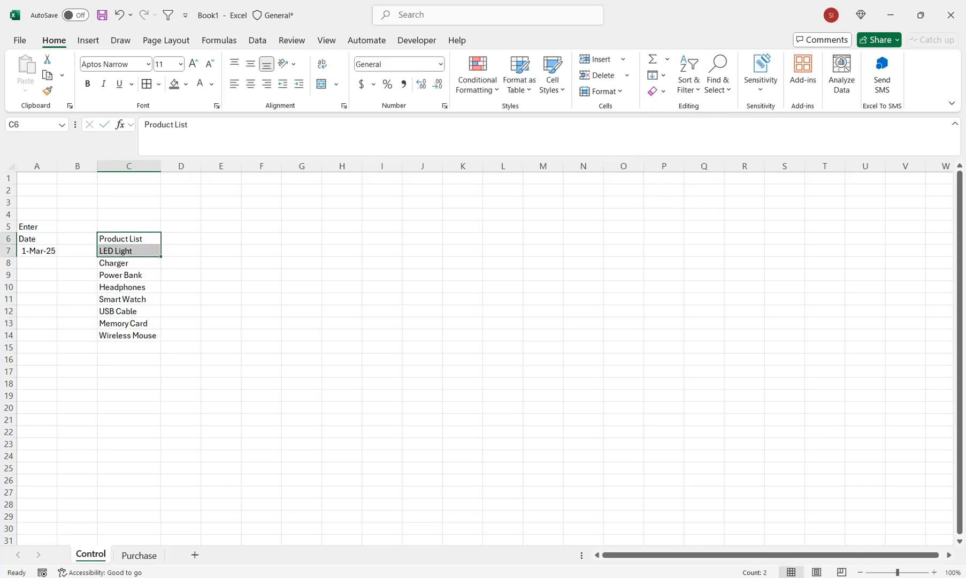
Step: Change the heading in A6 to Enter Date and clear the leftover word in A5
double_click(38, 239)
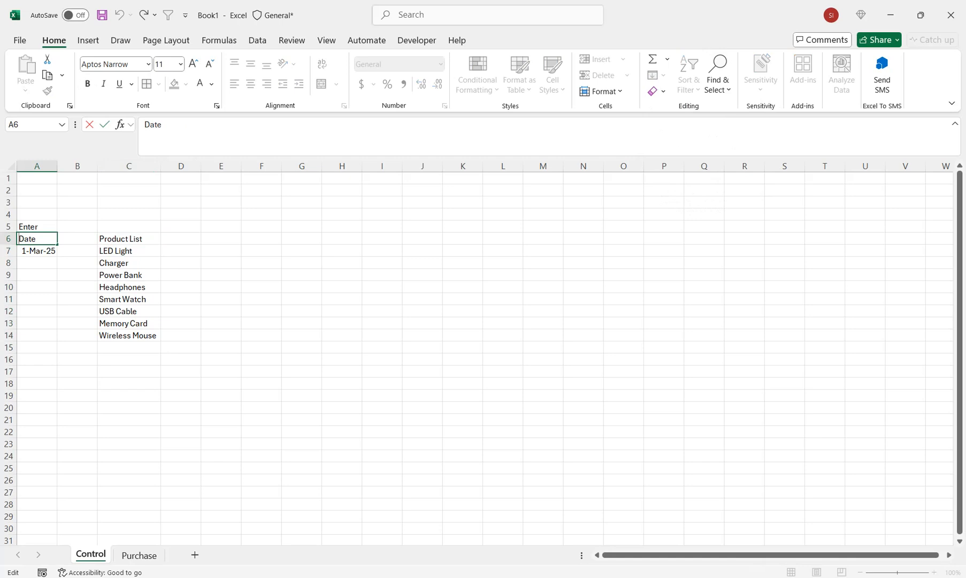
text(Enter)
click(37, 275)
click(37, 227)
key(Delete)
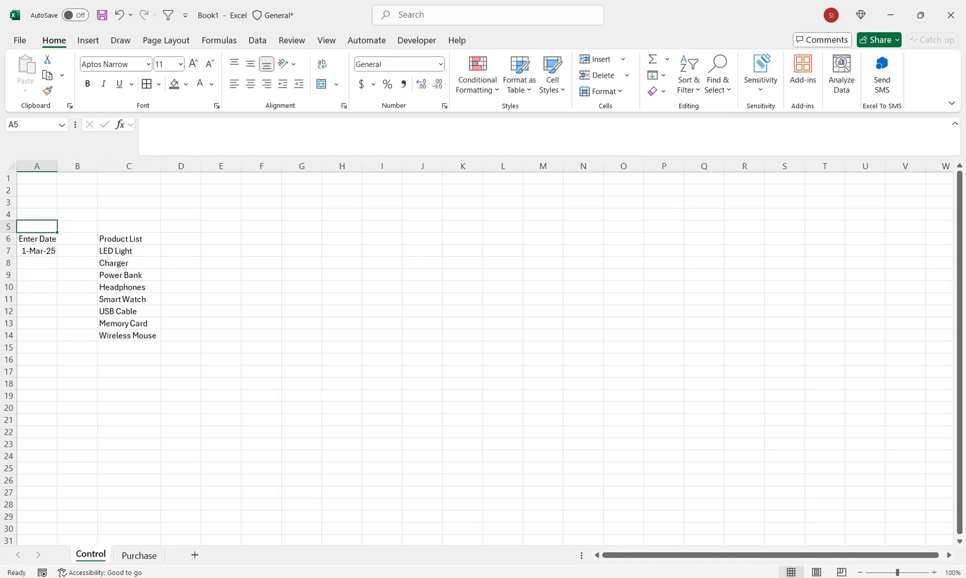
Step: Format the headings A6 and C6 with a dark grey fill and bold white text, and fit column A
click(129, 239)
drag(77, 239, 129, 239)
ctrl+click(128, 239)
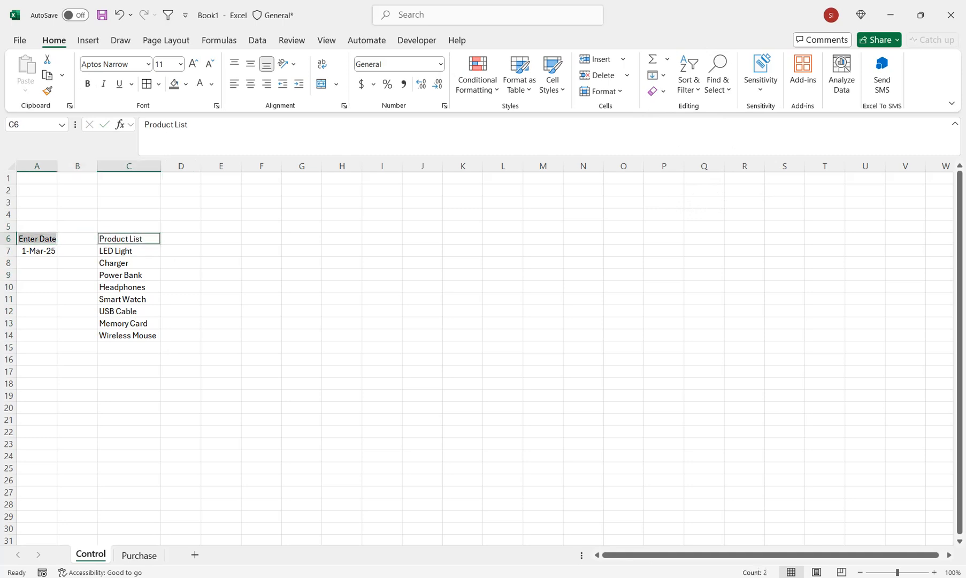
click(174, 83)
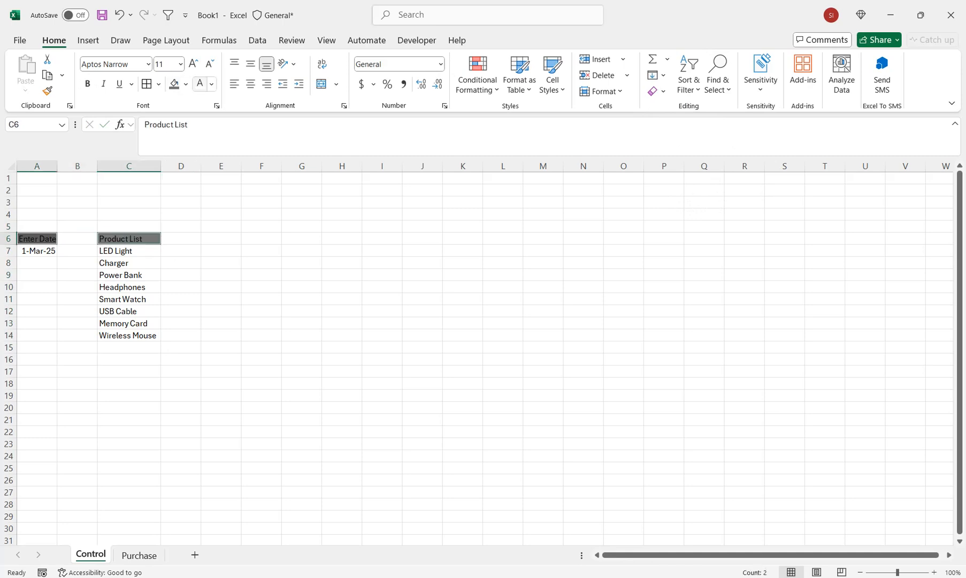
click(199, 84)
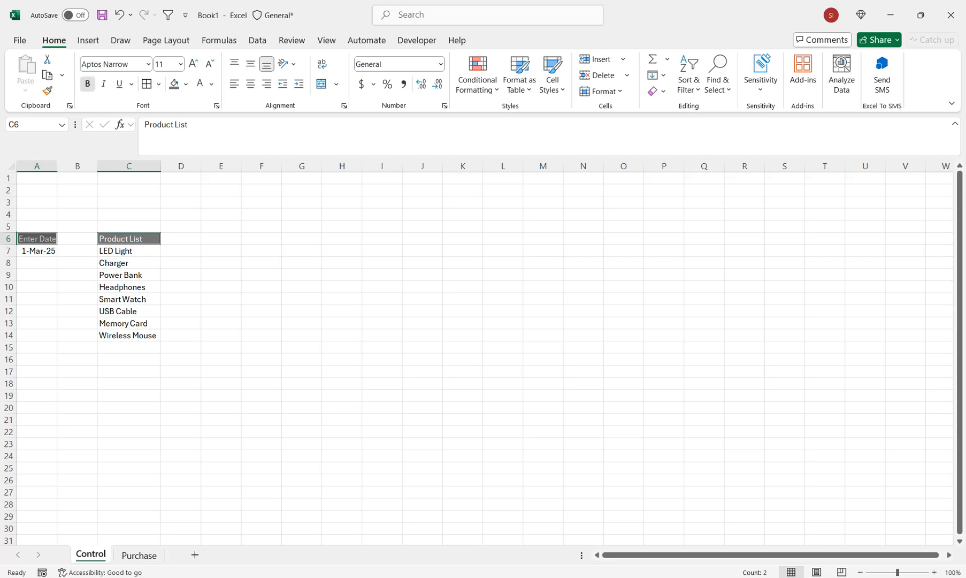
click(88, 84)
double_click(58, 166)
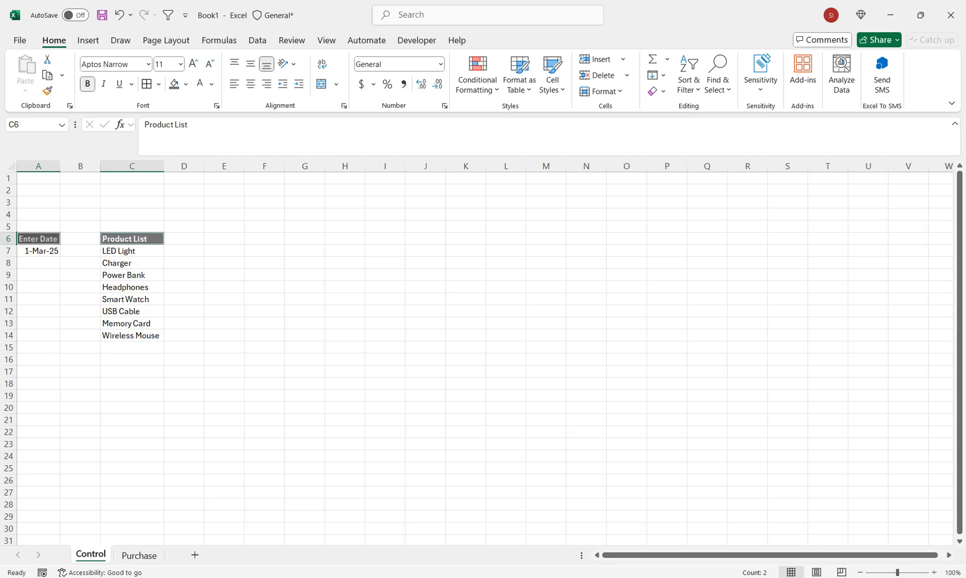
Step: Increase the font size of both headings to 14 and widen columns C and A to fit them
click(193, 63)
click(193, 63)
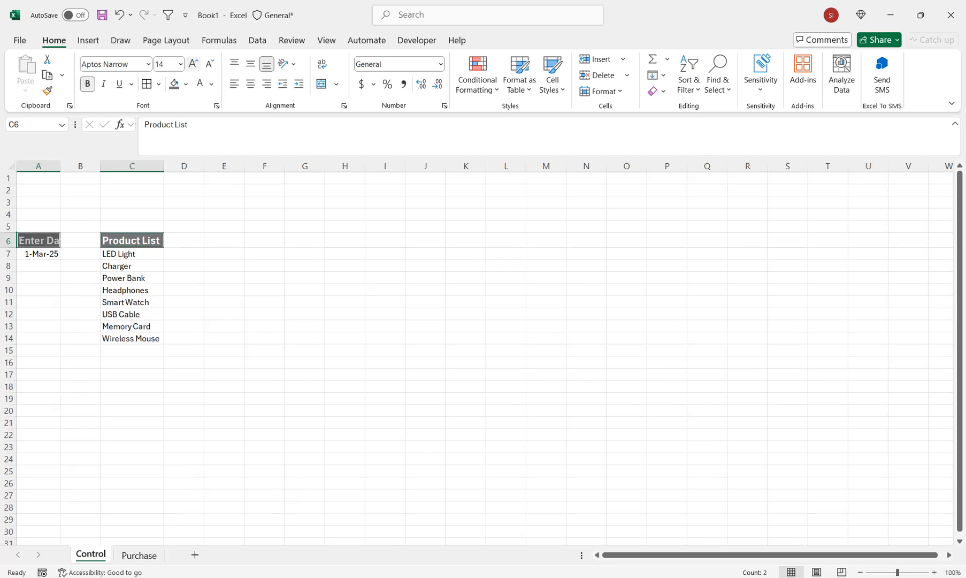
drag(164, 166, 174, 165)
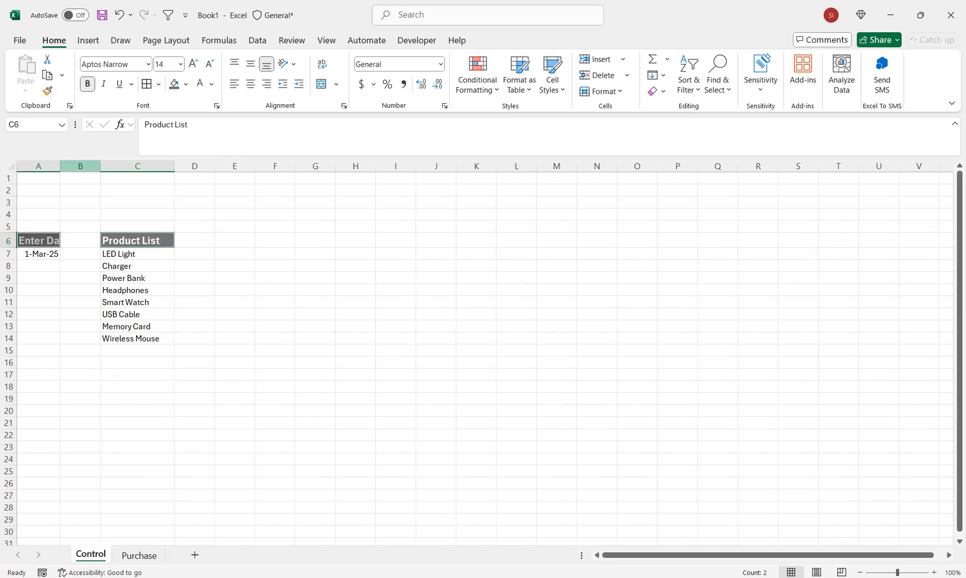
double_click(60, 165)
click(92, 290)
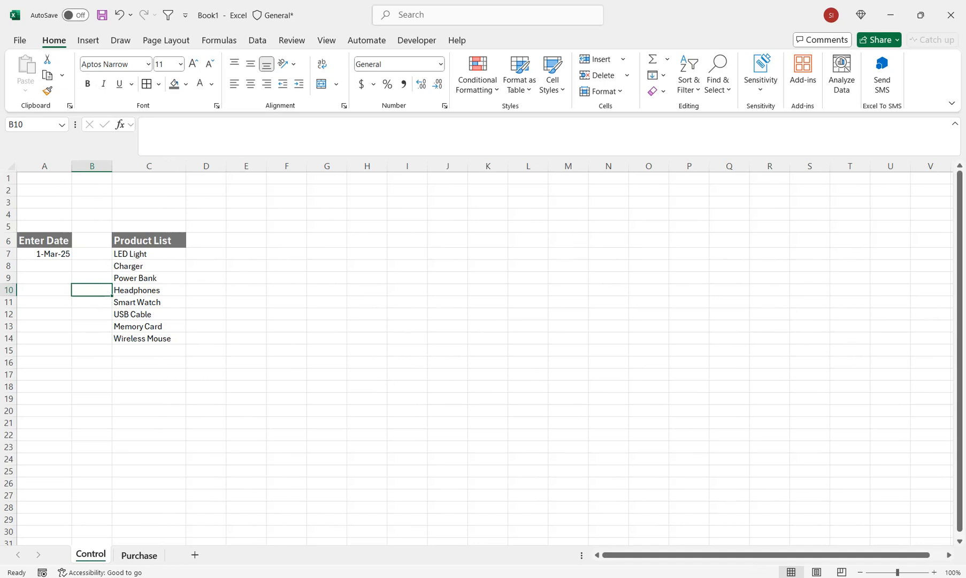
Step: Start a data validation of type List for the item name cells B2:B32 on the Purchase sheet
key(ctrl+Page_Down)
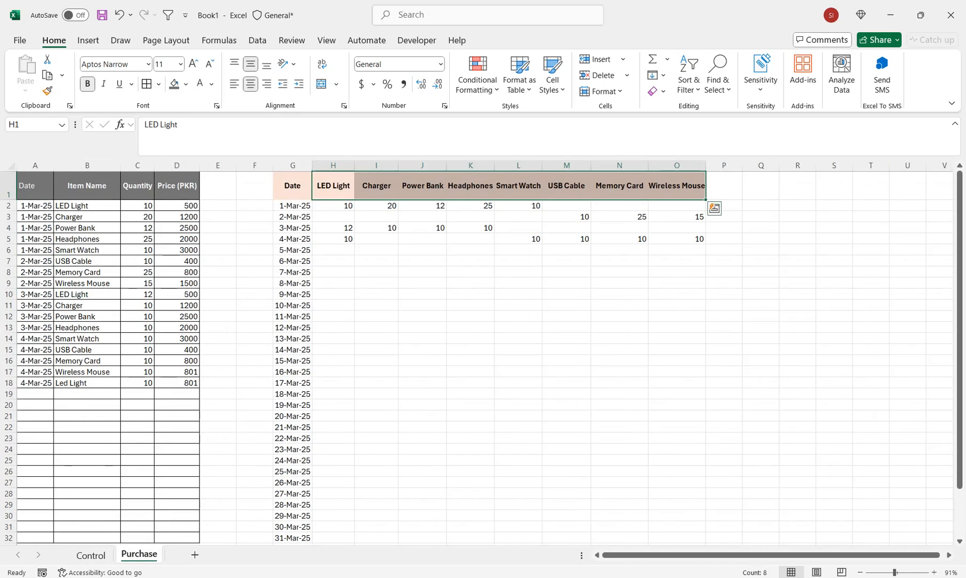
drag(87, 206, 87, 544)
key(shift+Up)
key(shift+Up)
key(shift+Down)
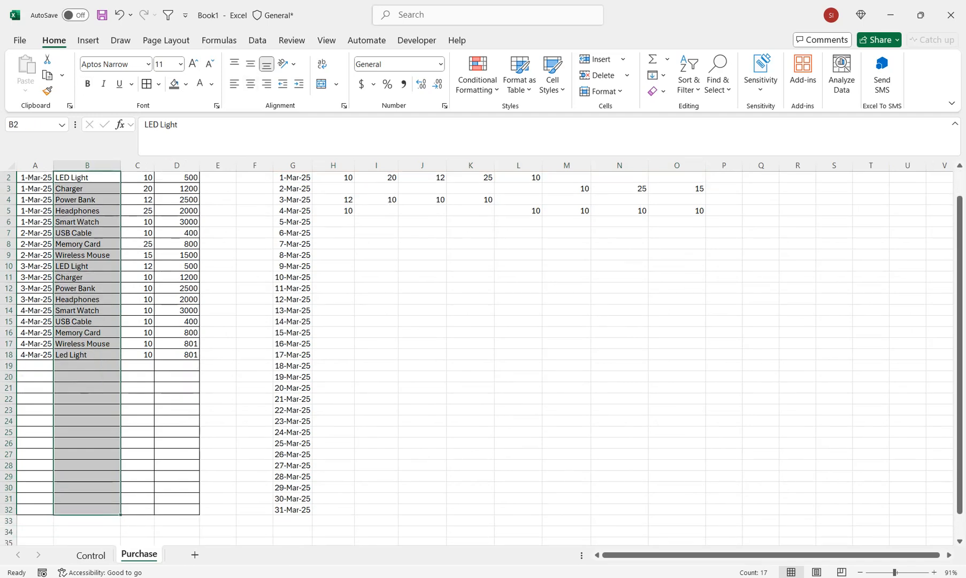
key(alt+a)
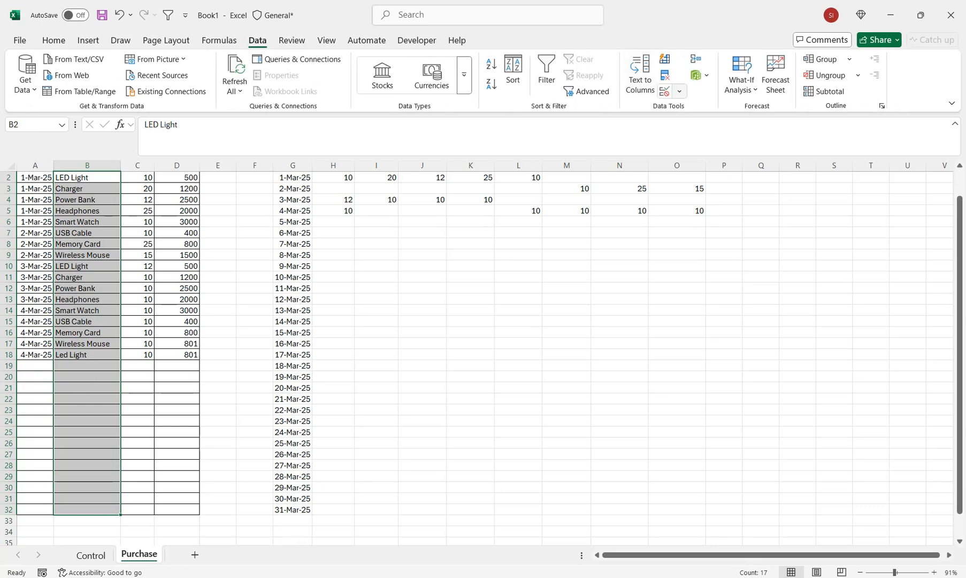
key(v)
key(v)
key(alt+Down)
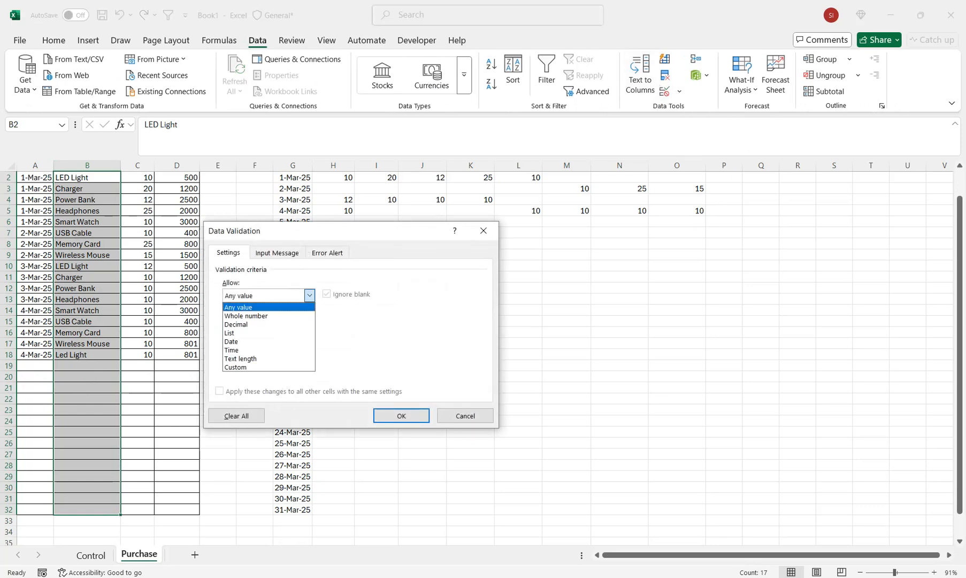
key(Down)
key(Down)
key(Down)
key(Return)
Step: Apply the list validation with source =Control!$C$7:$C$14, and undo it
key(Tab)
key(Tab)
key(Tab)
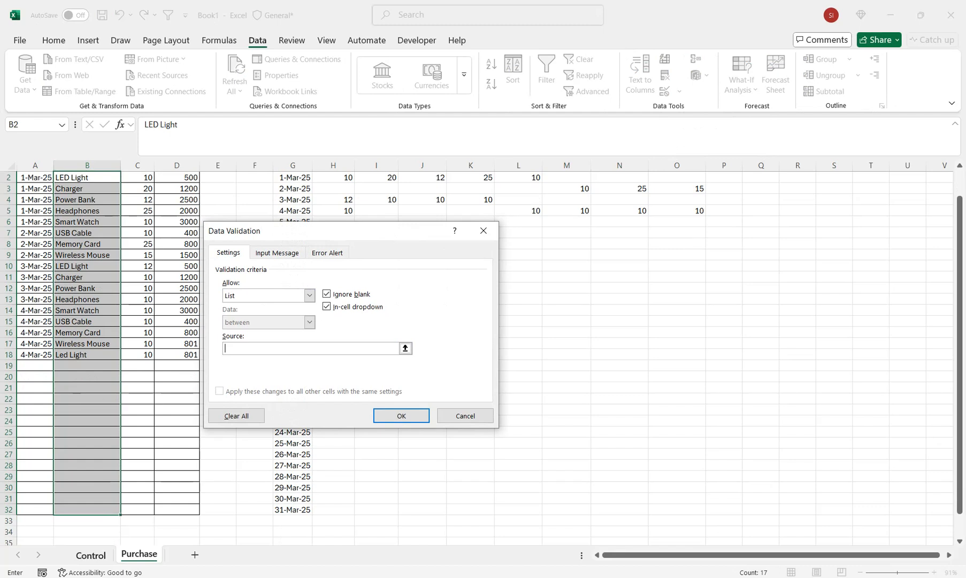
key(Down)
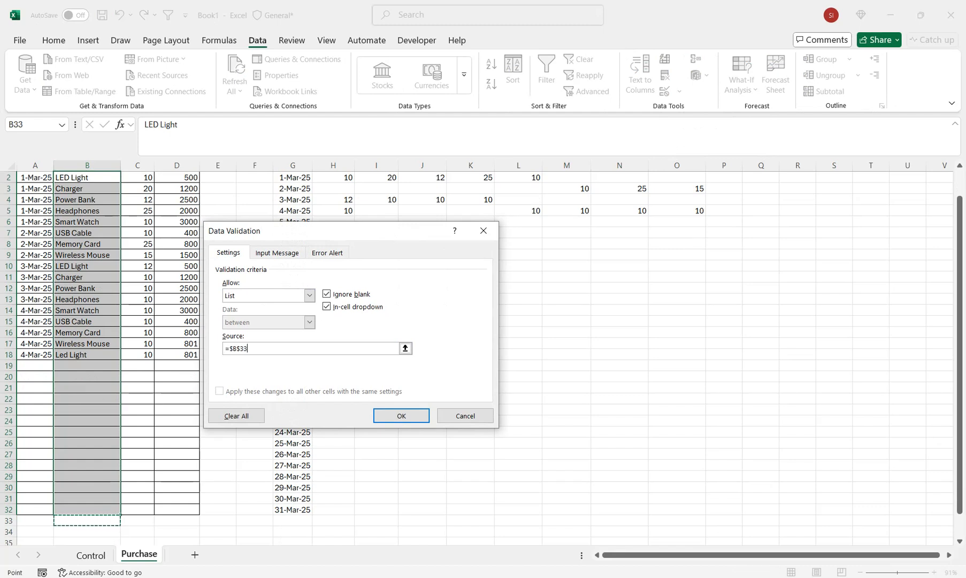
drag(257, 348, 222, 348)
key(ctrl+Page_Up)
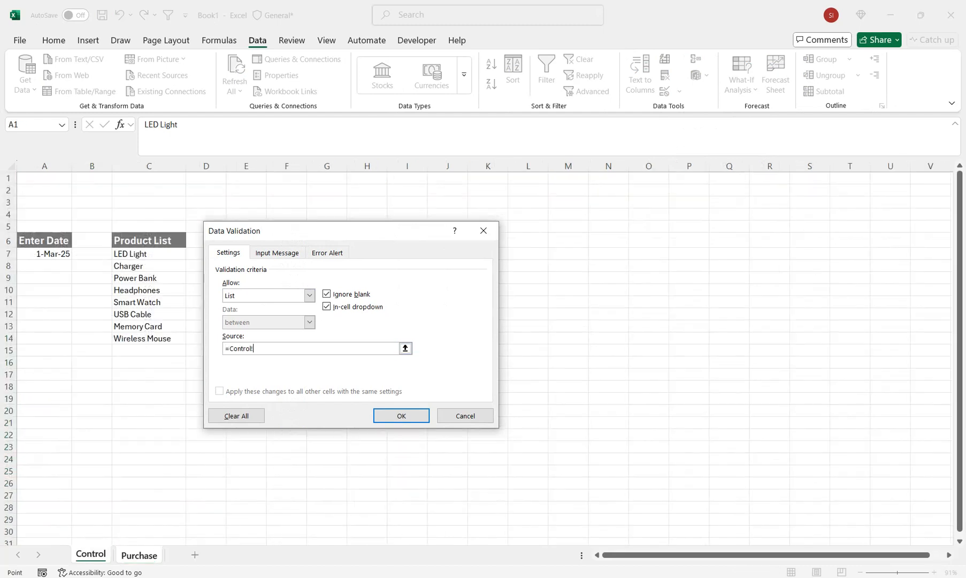
drag(182, 253, 182, 340)
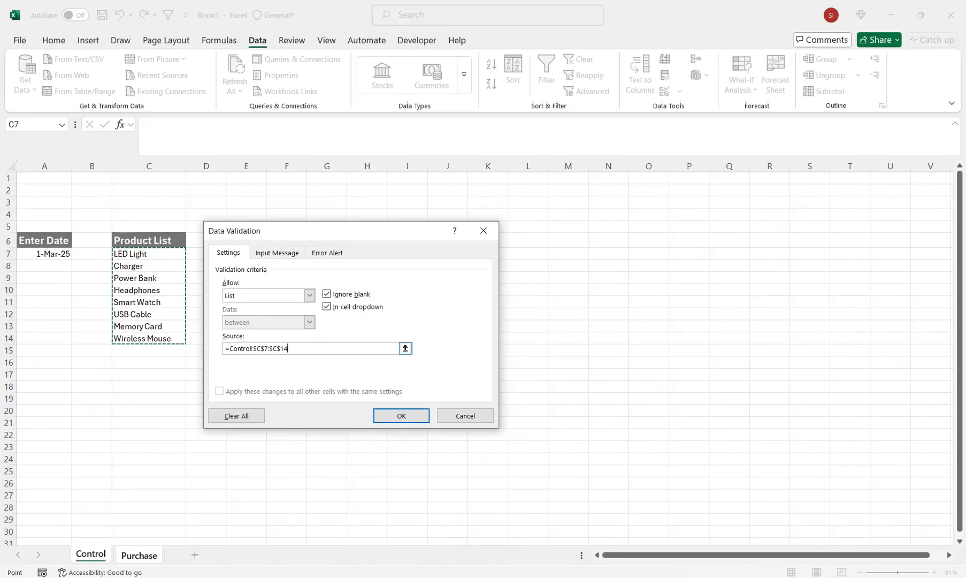
key(Return)
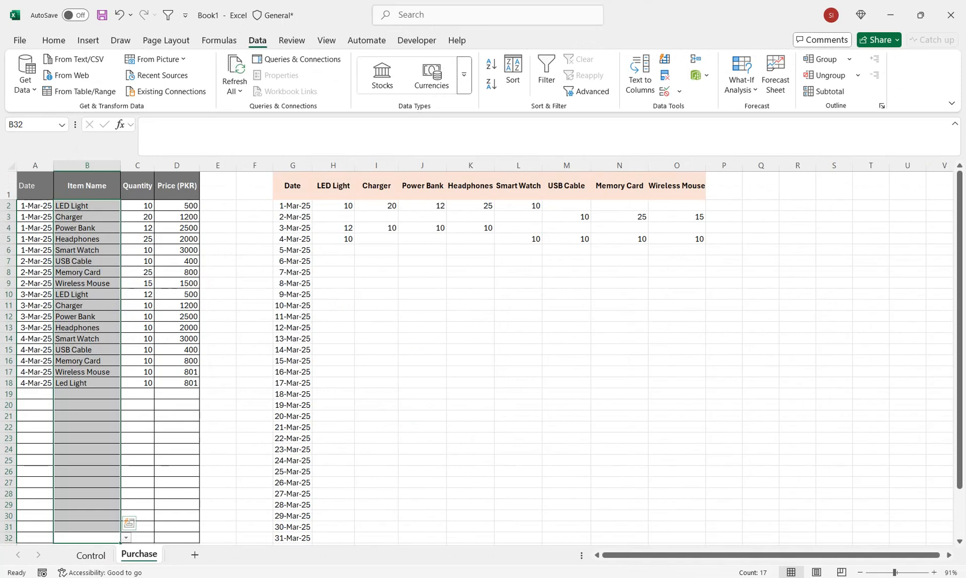
key(ctrl+z)
click(87, 371)
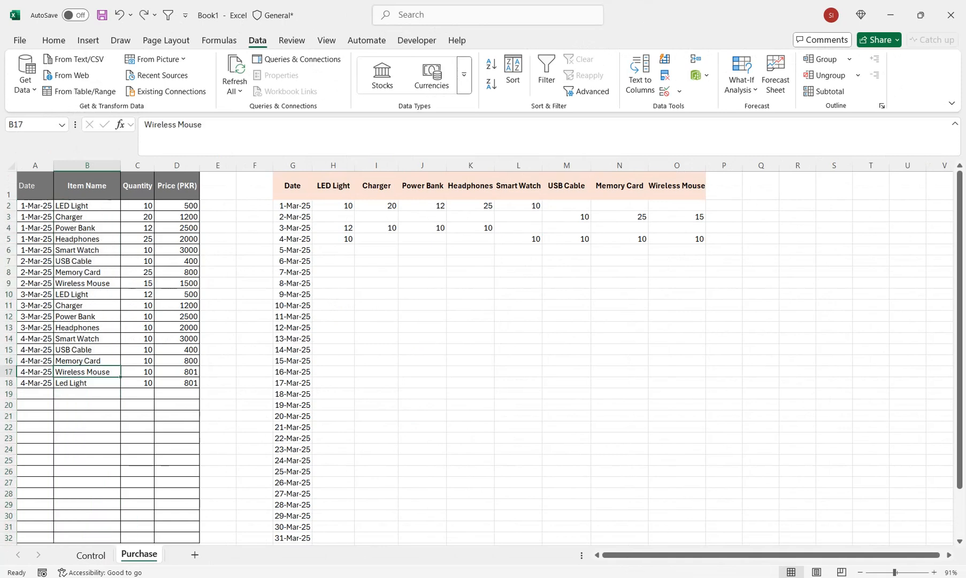
click(91, 554)
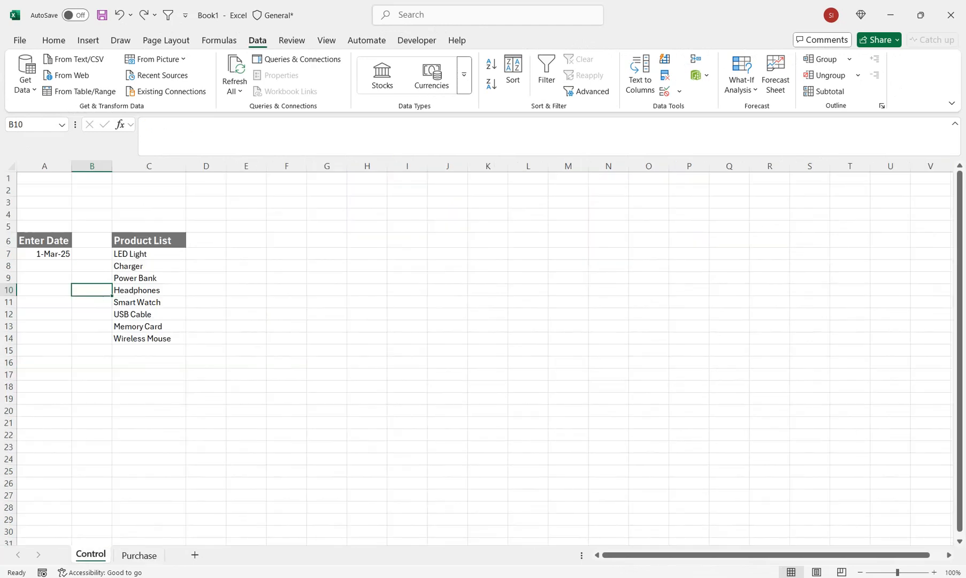
mouse_move(149, 266)
mouse_down()
mouse_move(148, 290)
mouse_move(149, 279)
mouse_up()
drag(149, 254, 148, 338)
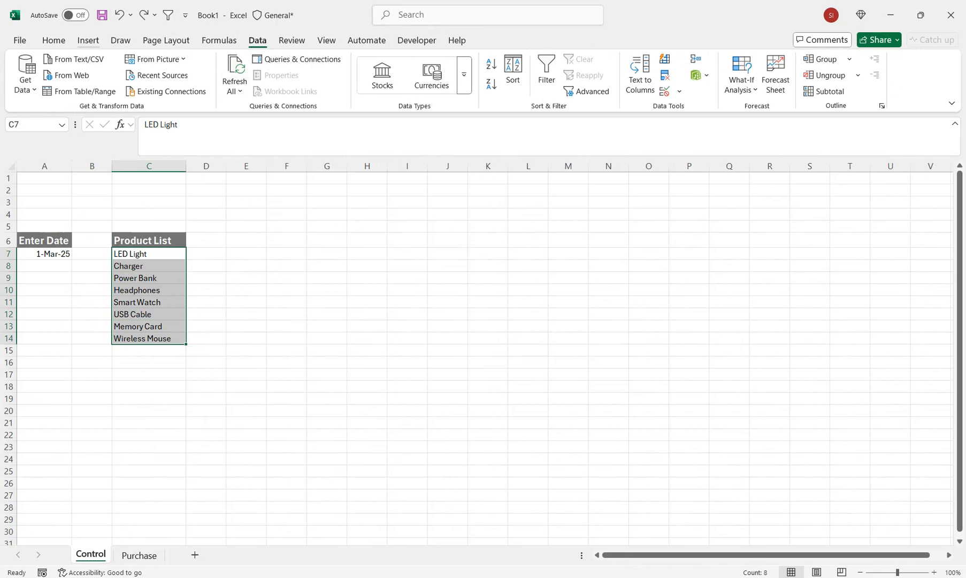
key(ctrl+t)
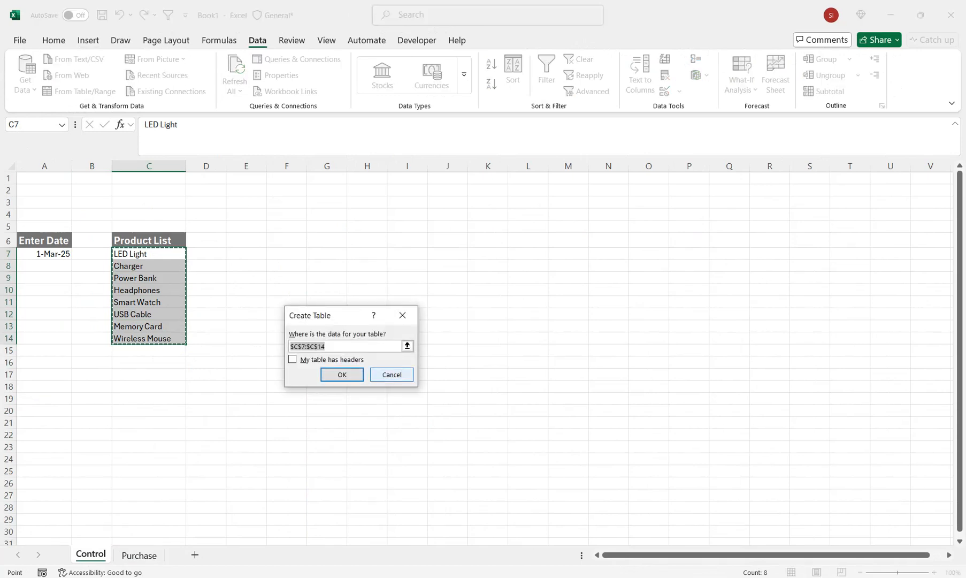
click(391, 375)
Step: Convert the item names C7:C14 on the Control sheet into a table, leaving the headers option off
drag(148, 240, 149, 338)
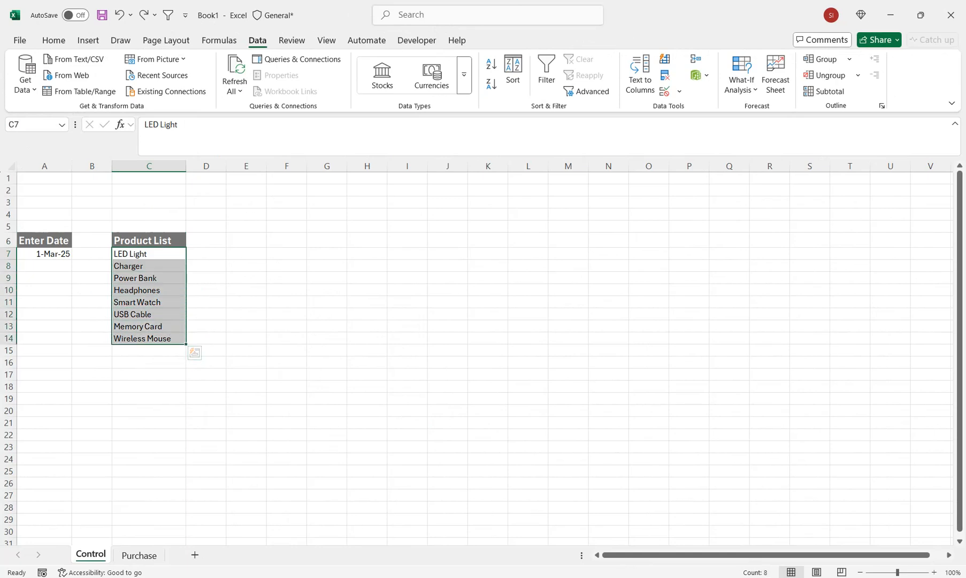
click(148, 241)
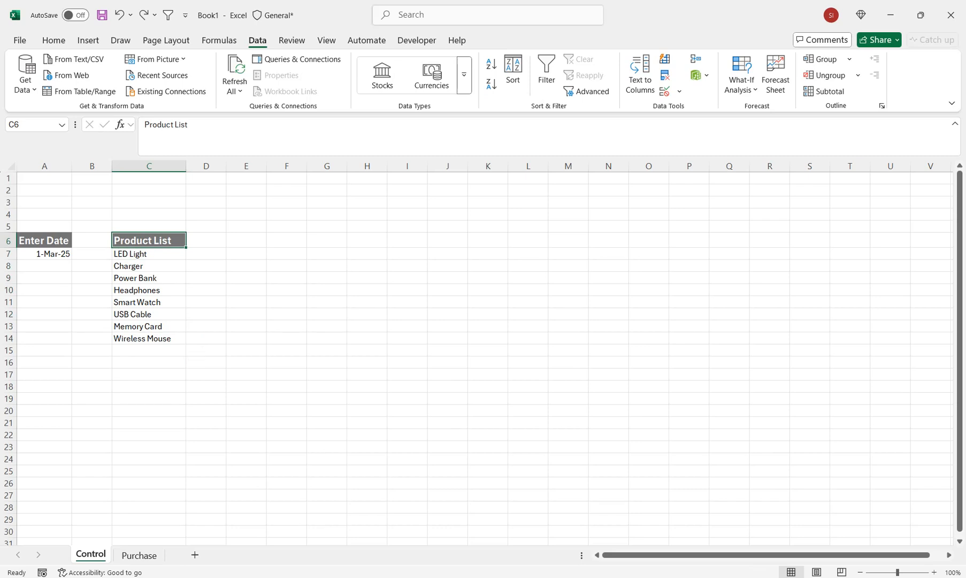
drag(148, 254, 149, 338)
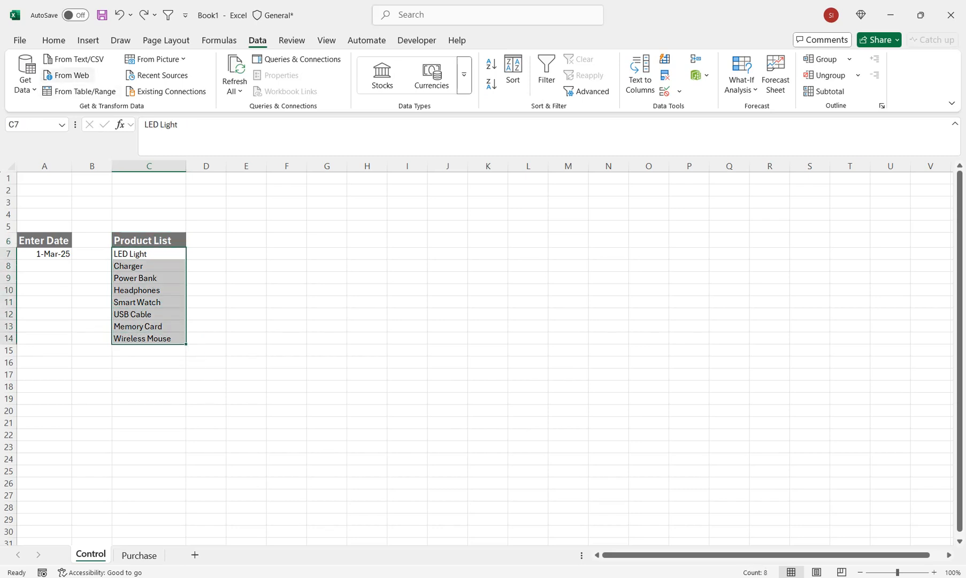
key(ctrl+t)
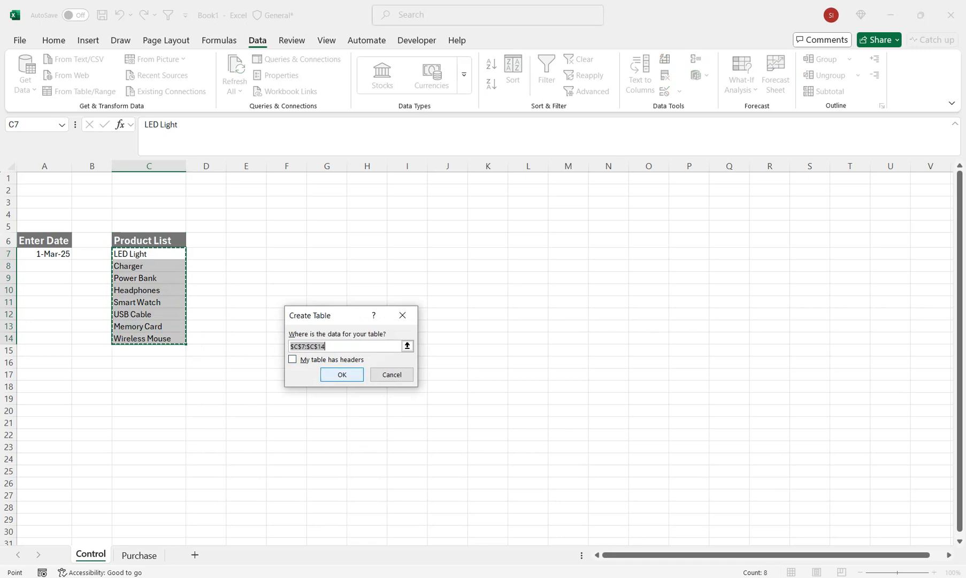
key(Return)
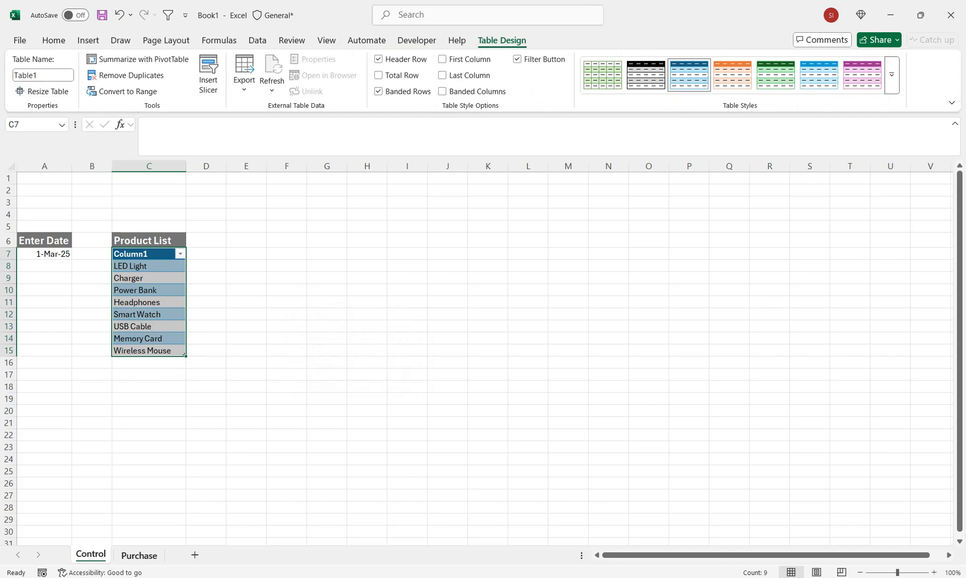
Step: Select the item name cells B2:B32 on the Purchase sheet
click(139, 554)
drag(88, 205, 87, 538)
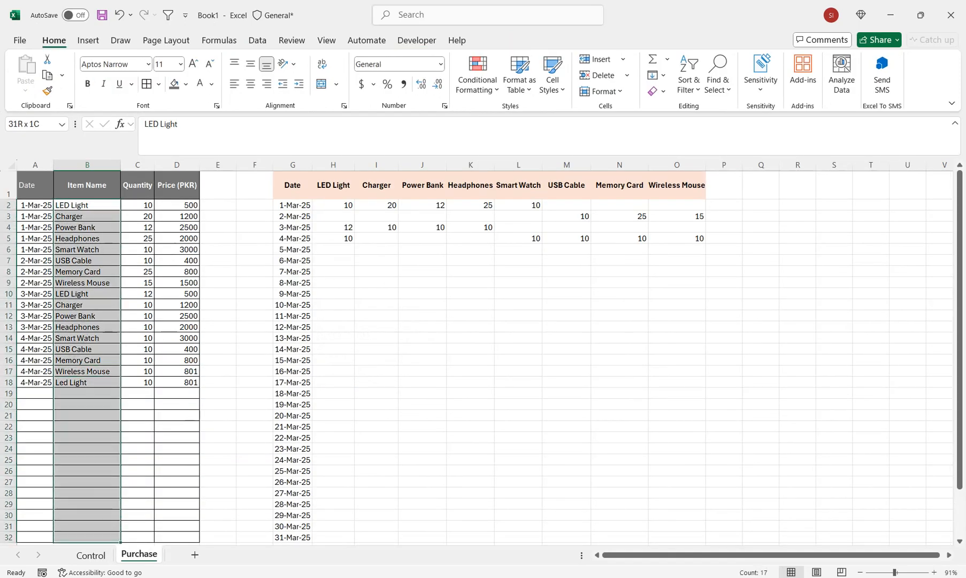
Step: Apply a List data validation rule to the Item Name cells B2:B32
click(257, 40)
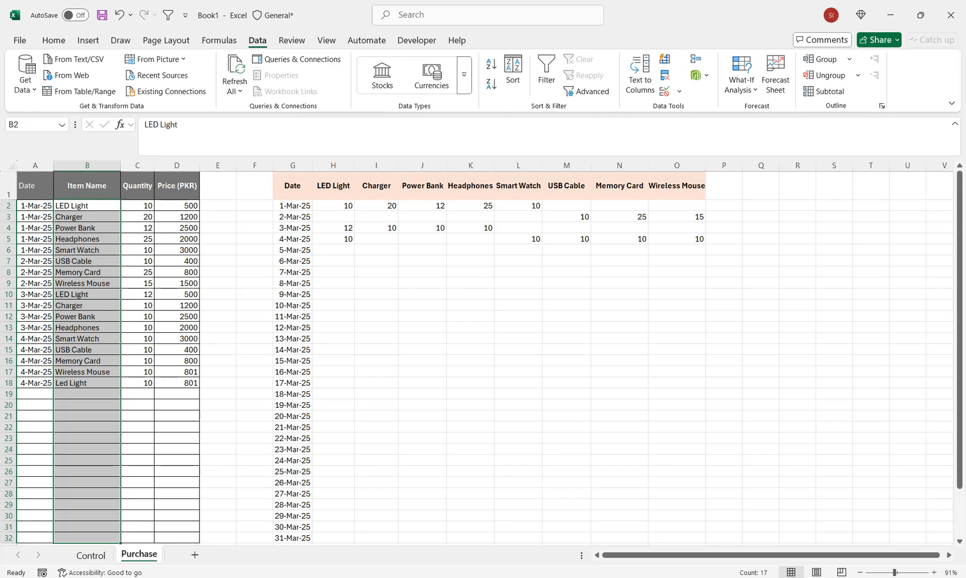
click(679, 91)
click(706, 109)
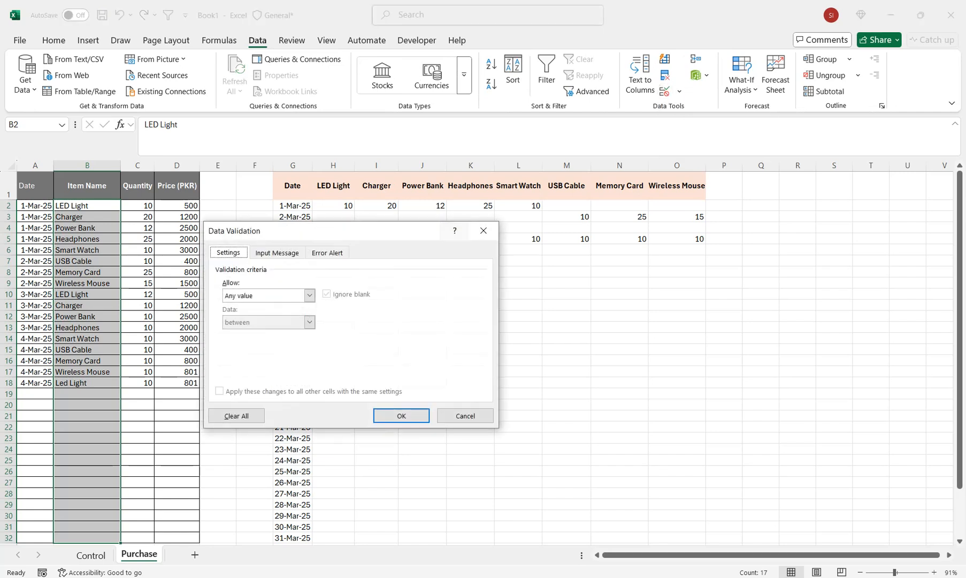
click(309, 296)
click(241, 333)
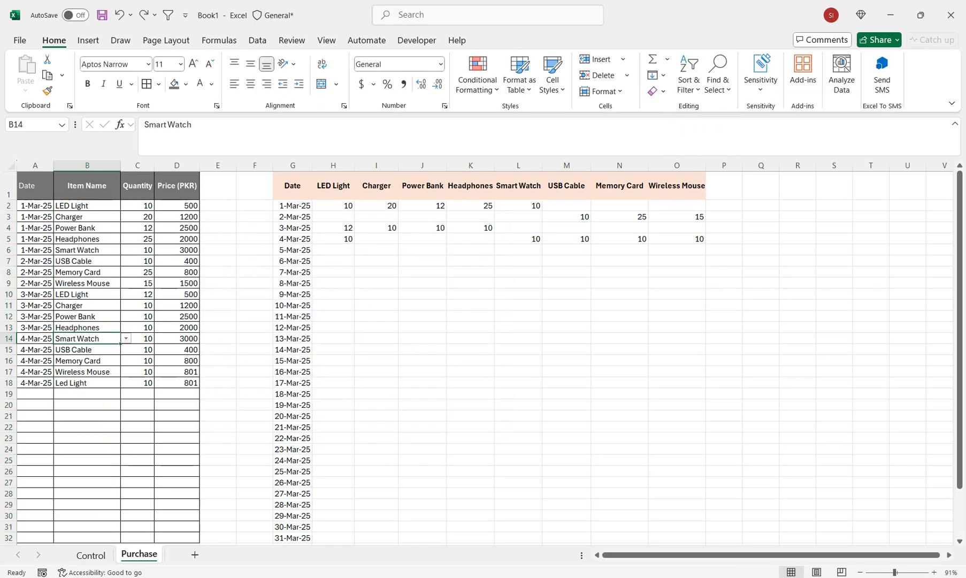
Step: Enter =Table1[Column1] in cell E11 of the Control sheet as a spilled product list, copying the formula text
key(ctrl+Page_Up)
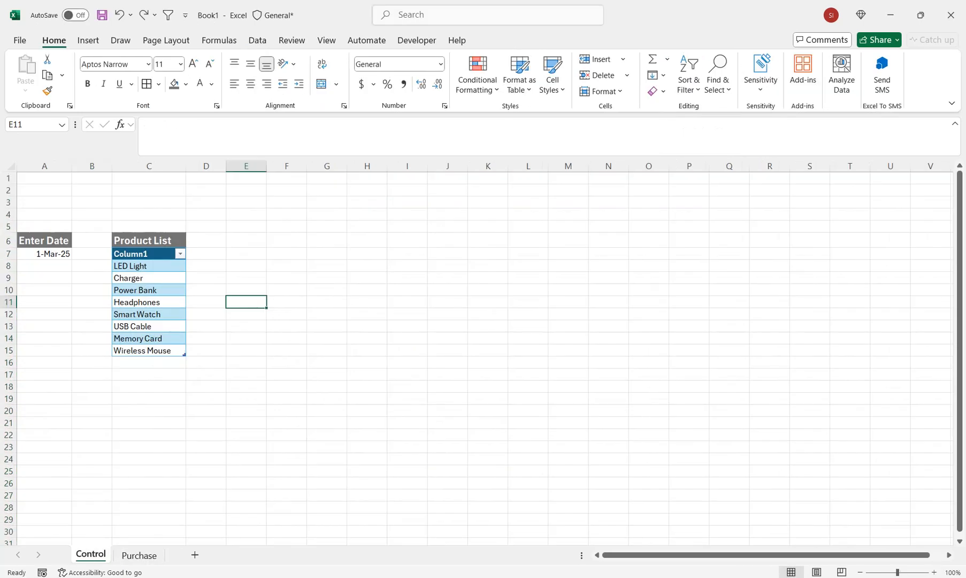
text(=)
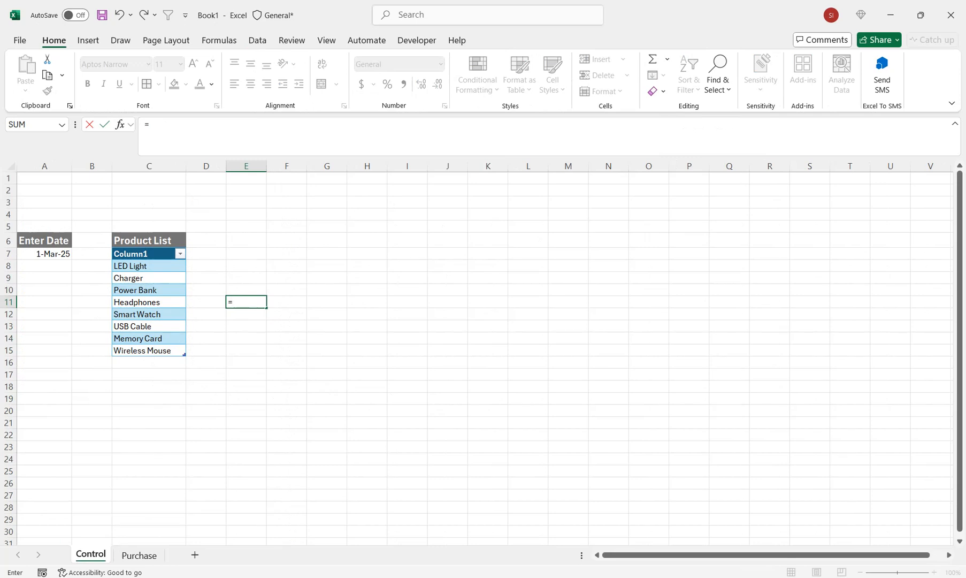
click(149, 240)
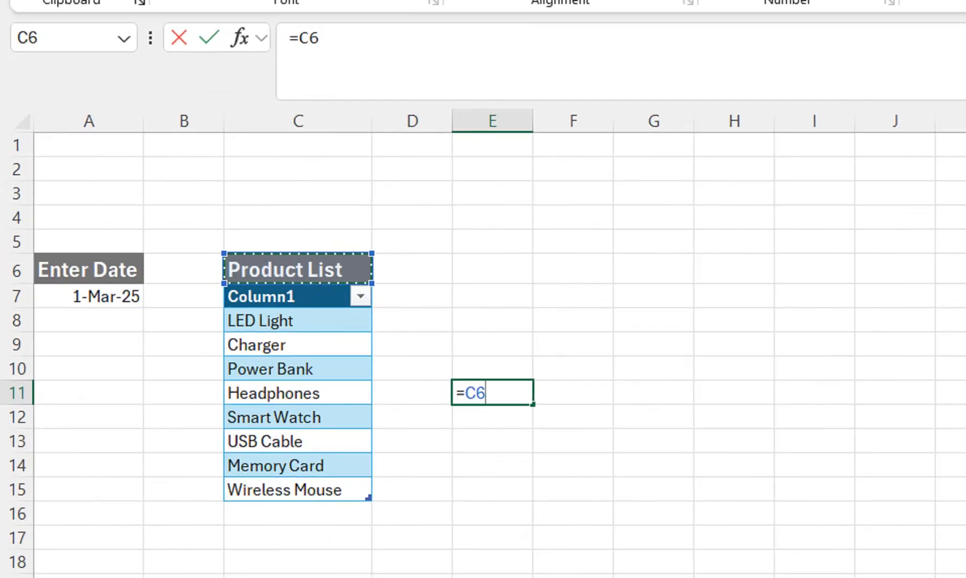
click(297, 287)
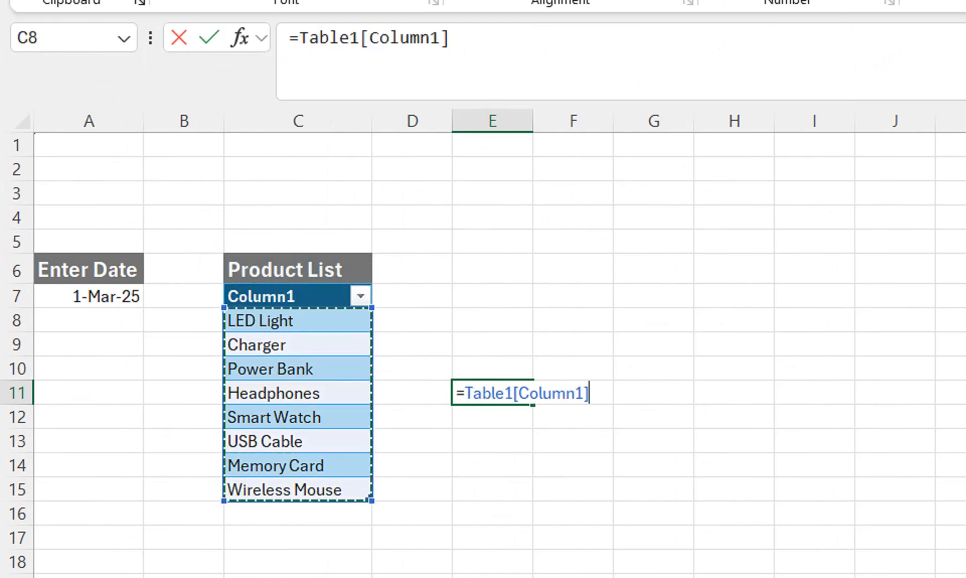
drag(588, 393, 456, 393)
key(ctrl+c)
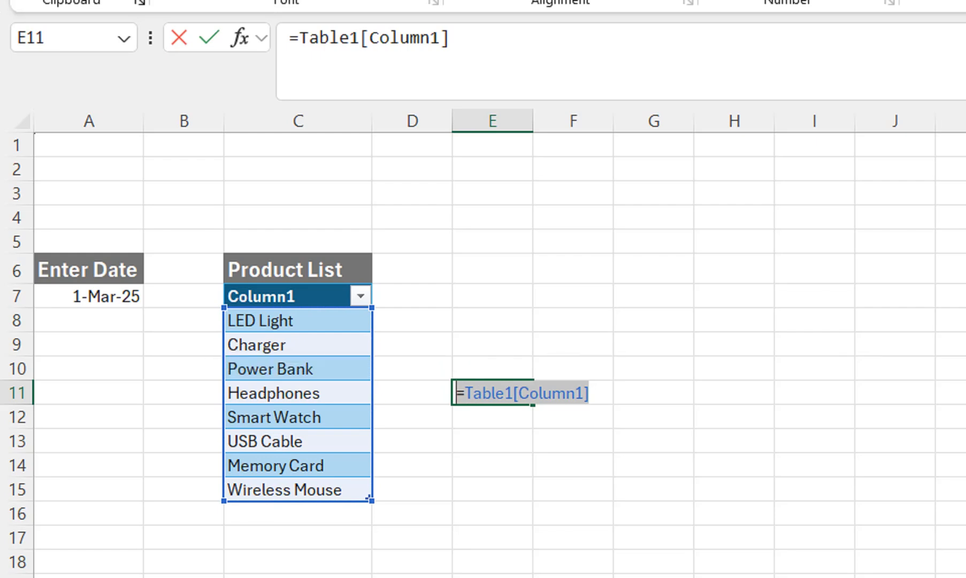
key(Return)
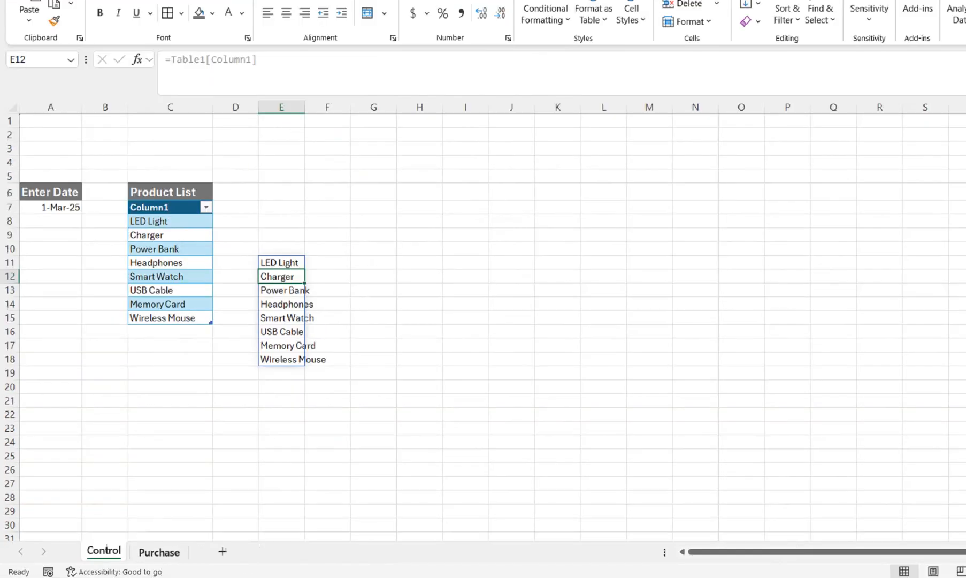
Step: Clear the data validation on the Purchase sheet's Item Name cells B2:B32 and set the allowed type to List
key(ctrl+Page_Down)
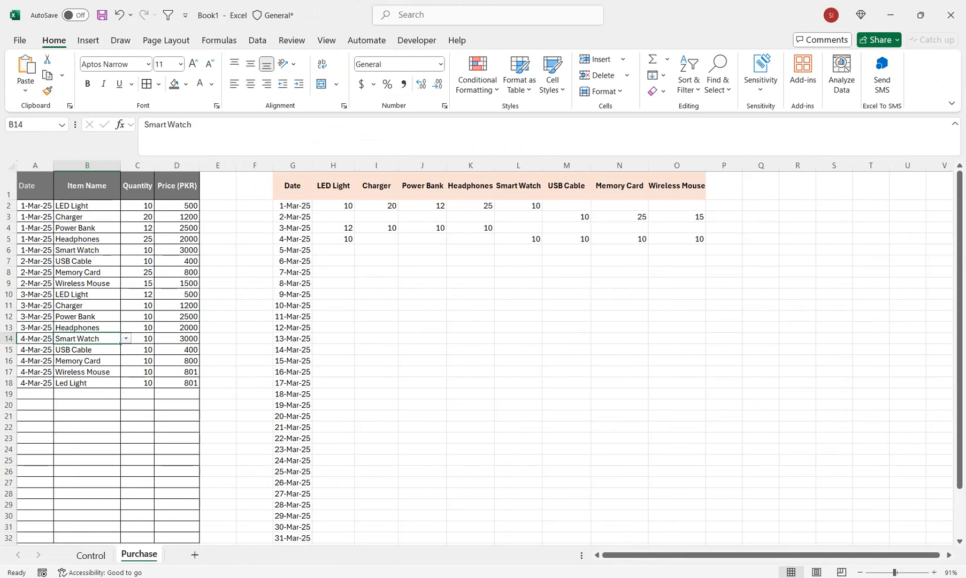
drag(87, 205, 87, 500)
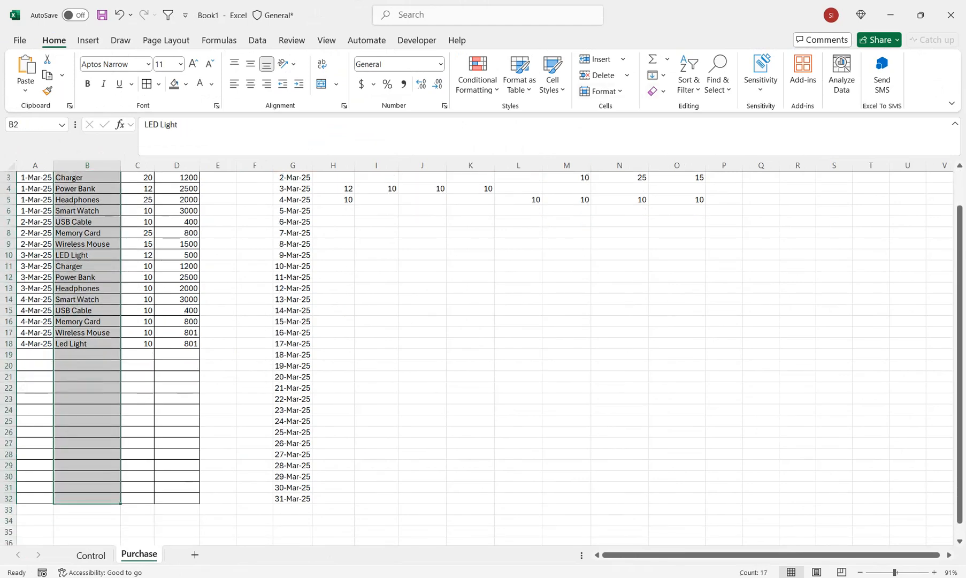
click(257, 41)
click(676, 91)
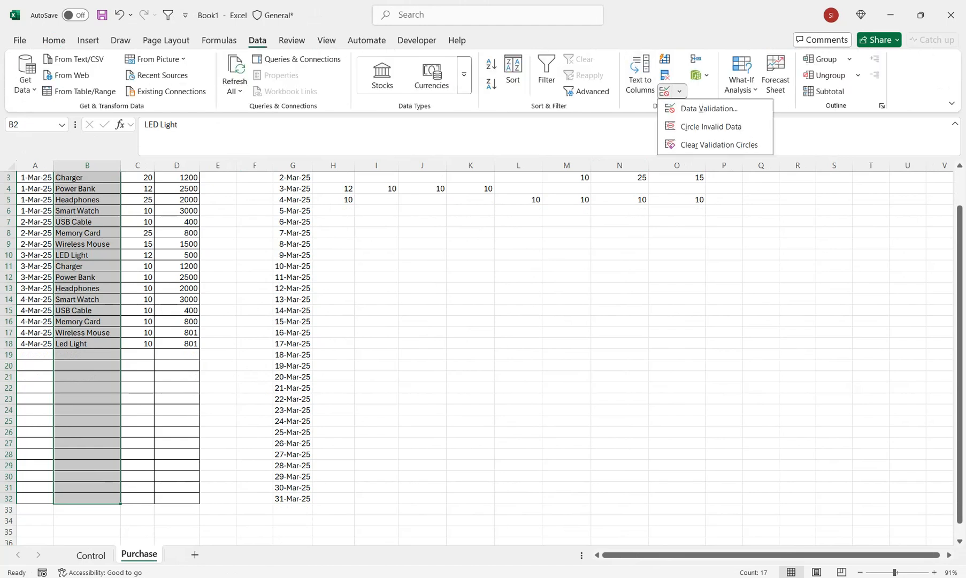
click(695, 109)
click(236, 416)
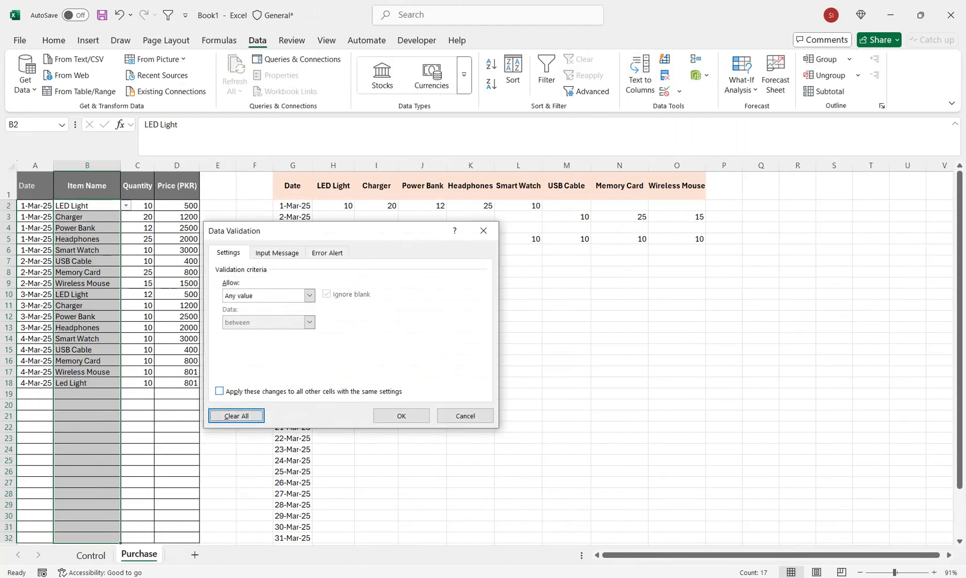
click(309, 295)
click(481, 370)
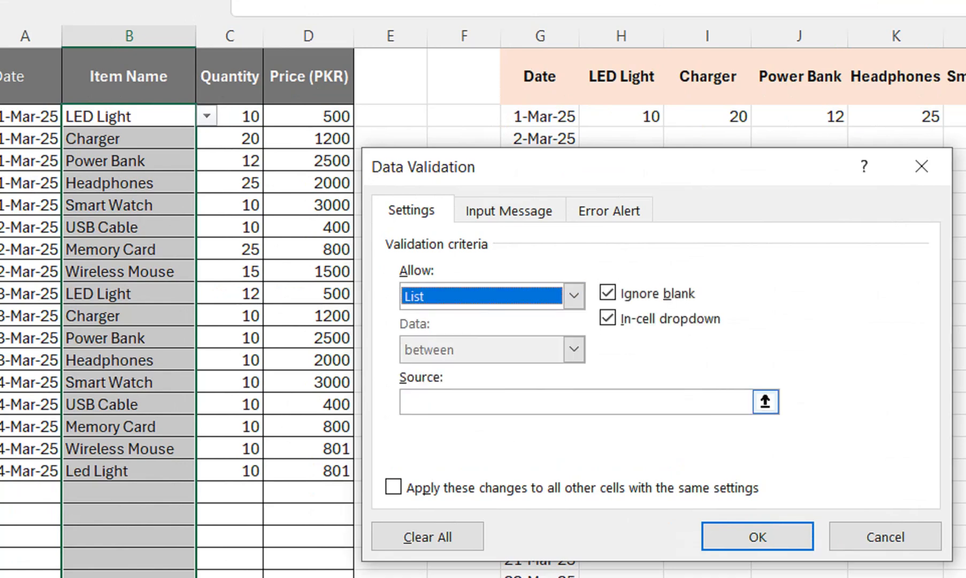
Step: Try to use the copied formula =Table1[Column1] as the list source for the Item Name validation
click(642, 402)
key(ctrl+v)
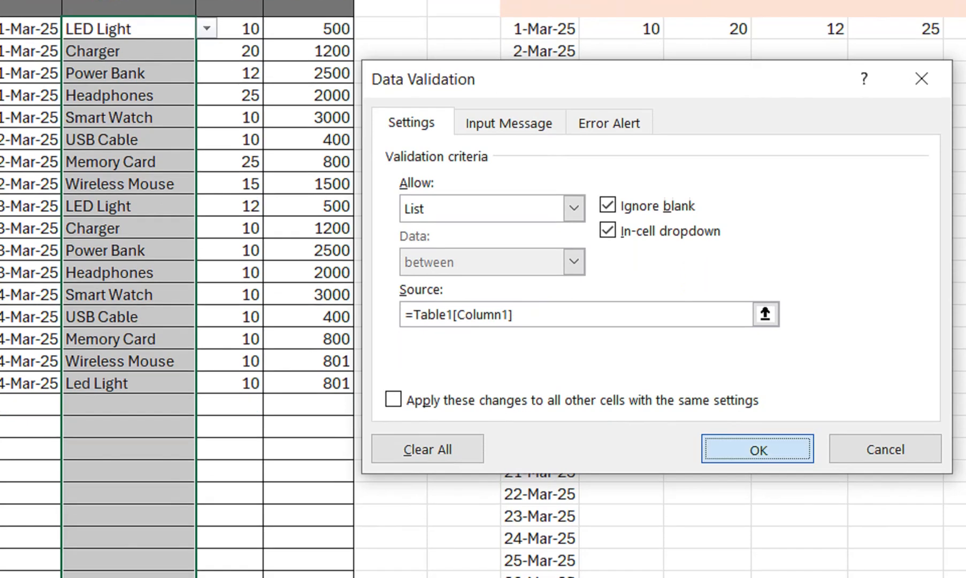
click(757, 536)
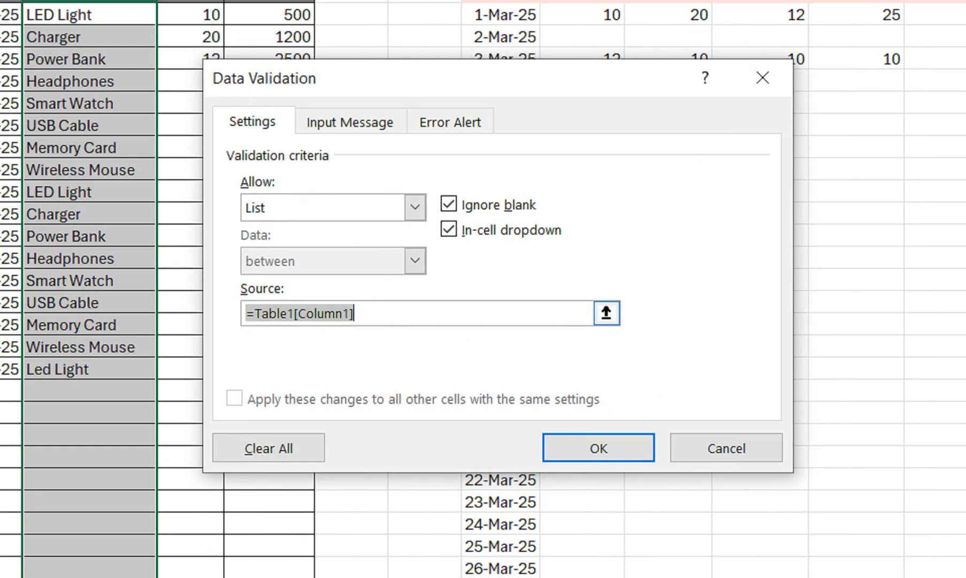
Step: Set the Item Name validation's list source to the Control sheet's spill range, =Control!$E$11#
key(BackSpace)
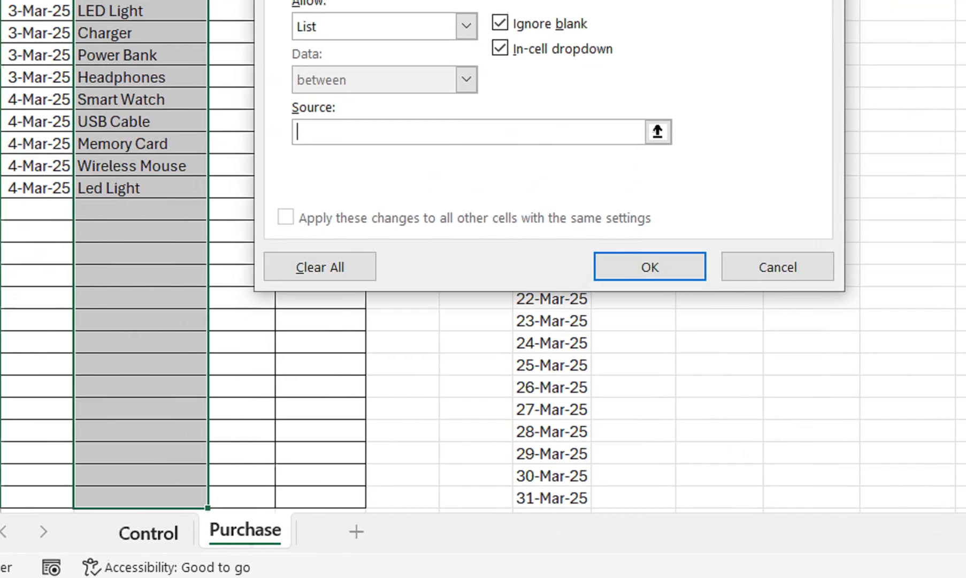
click(149, 532)
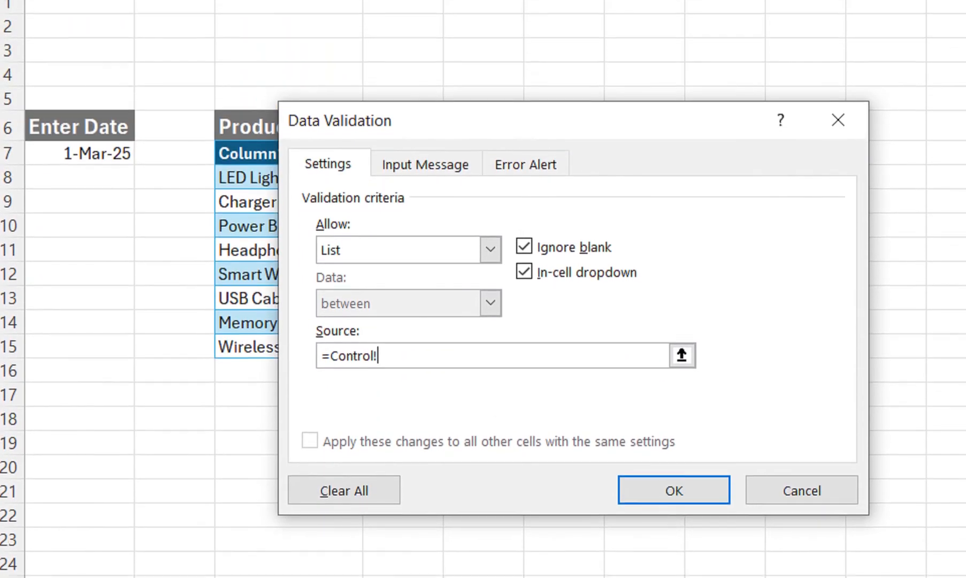
drag(513, 47, 817, 3)
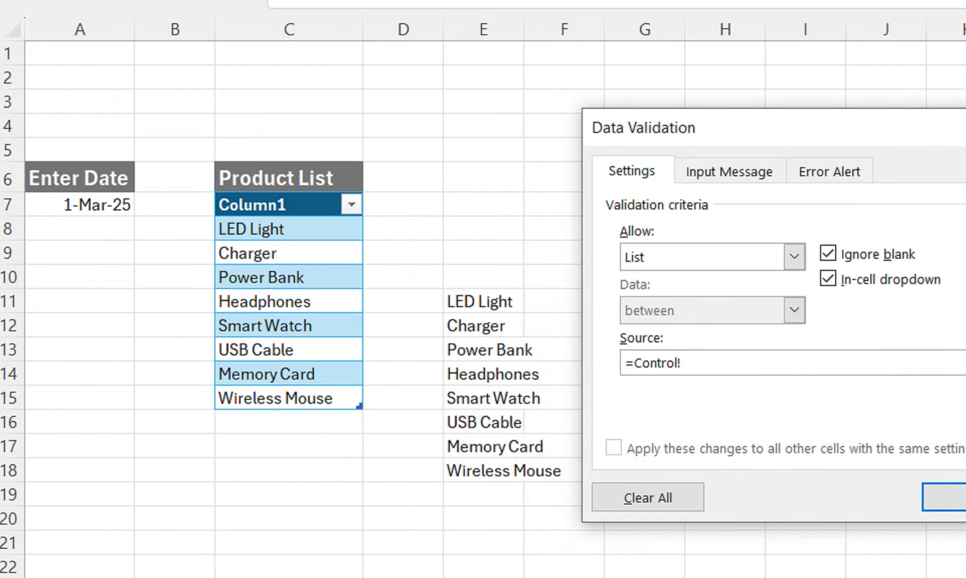
click(484, 301)
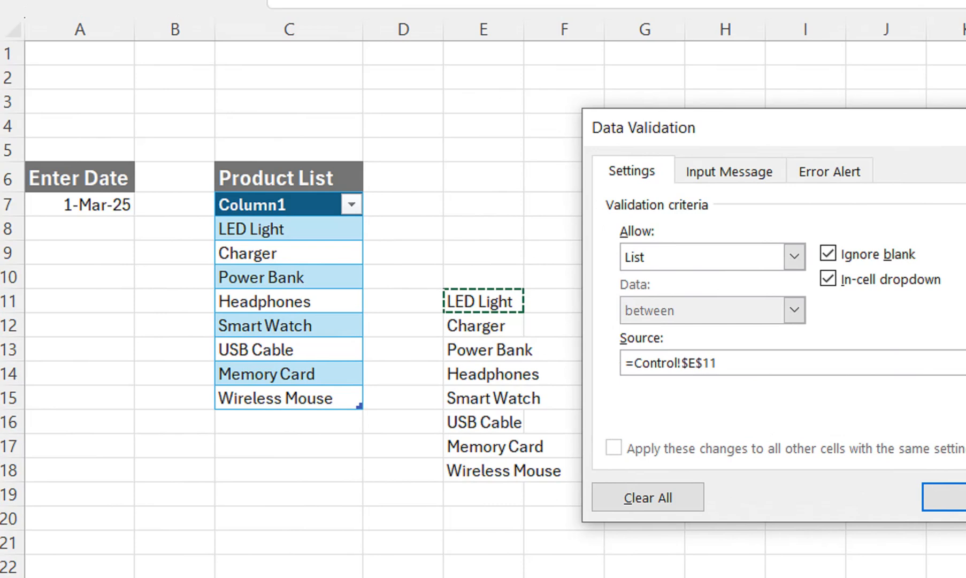
text(#)
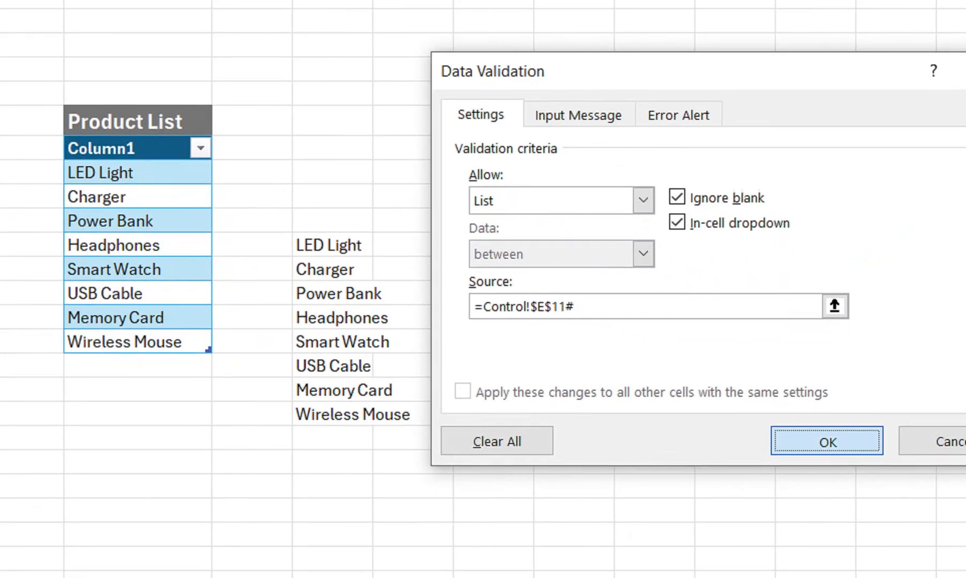
click(944, 479)
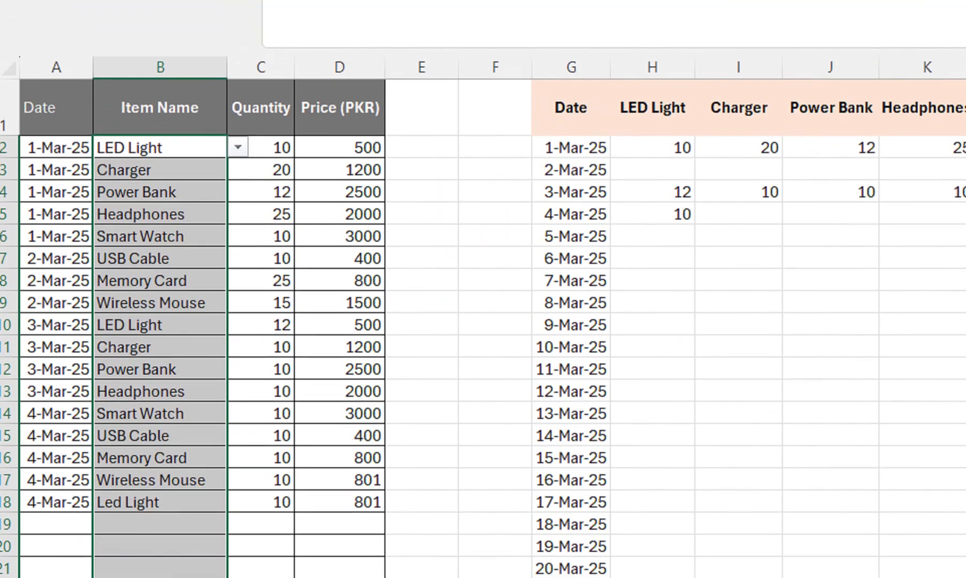
Step: Check the item choices offered by the dropdowns in B2 and the empty cell B19
click(207, 47)
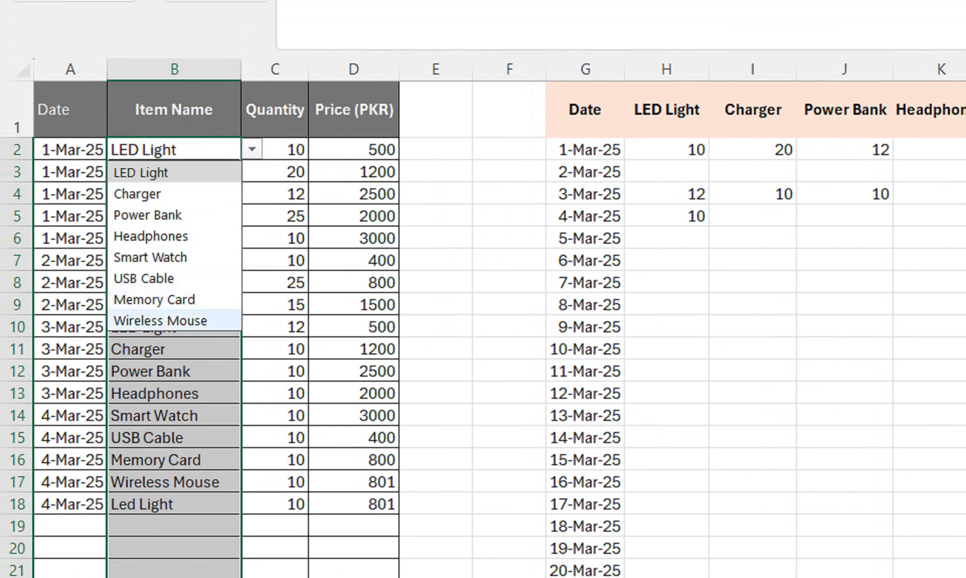
click(181, 393)
click(181, 526)
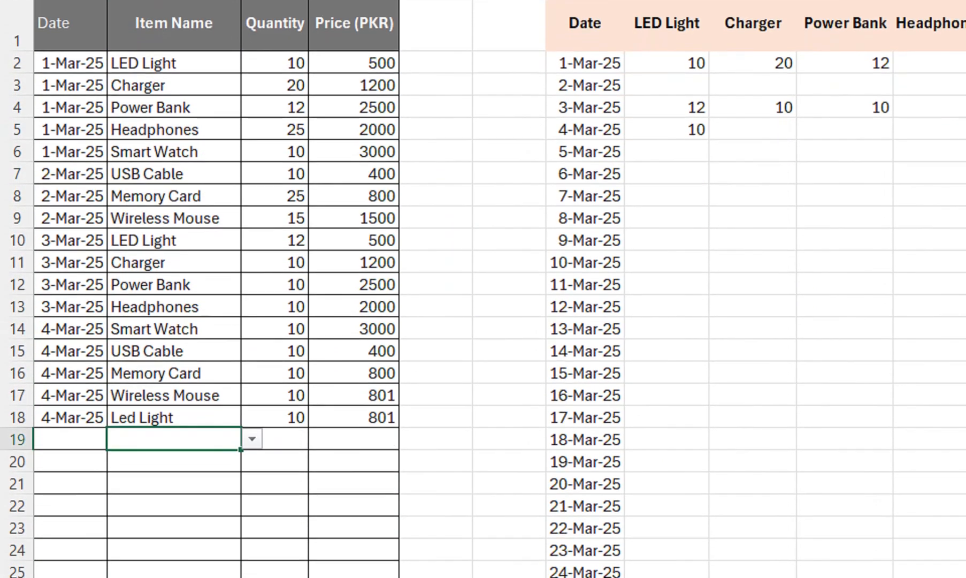
click(252, 525)
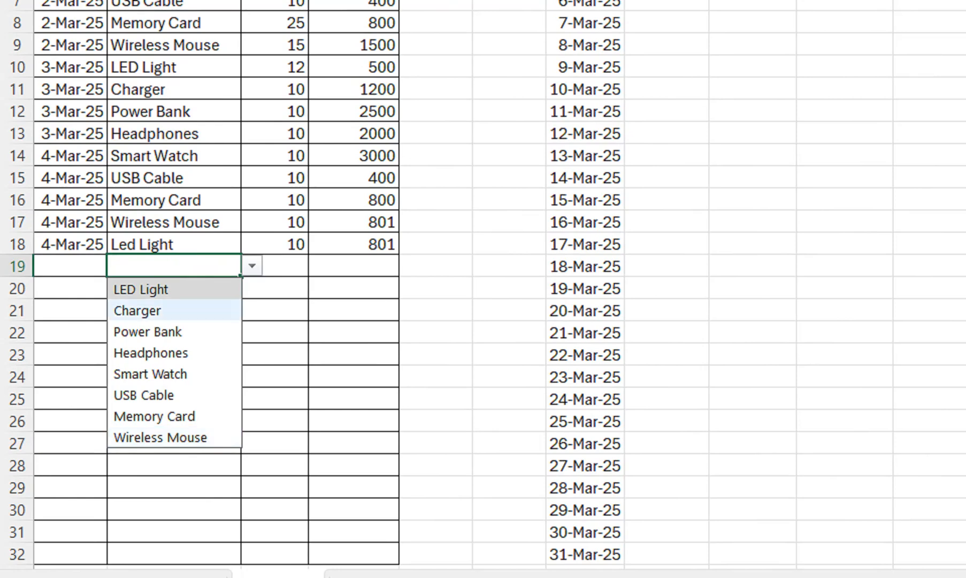
click(174, 200)
Step: Add the test item aa in a new row at the end of the product table on the Control sheet
click(181, 533)
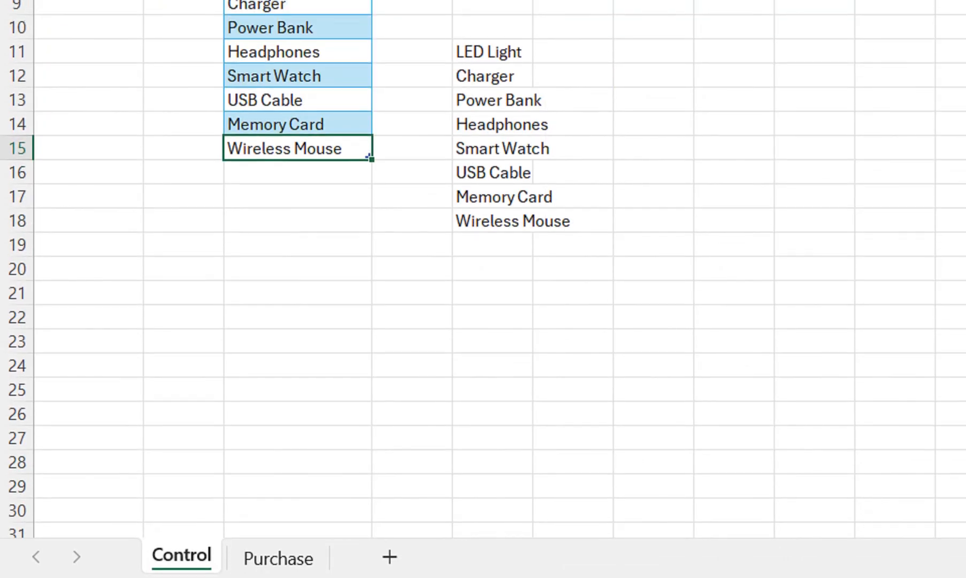
key(Tab)
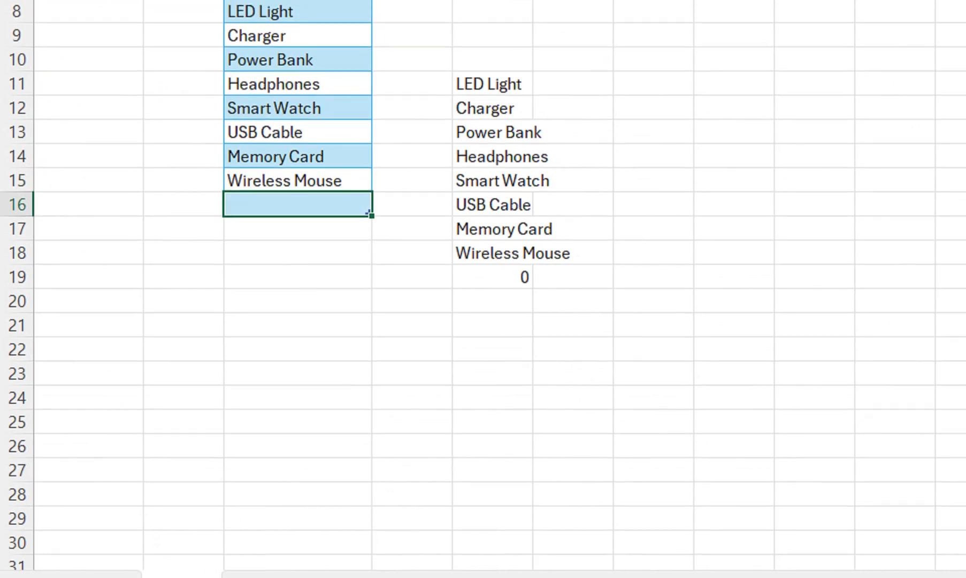
text(aa)
key(Return)
key(Return)
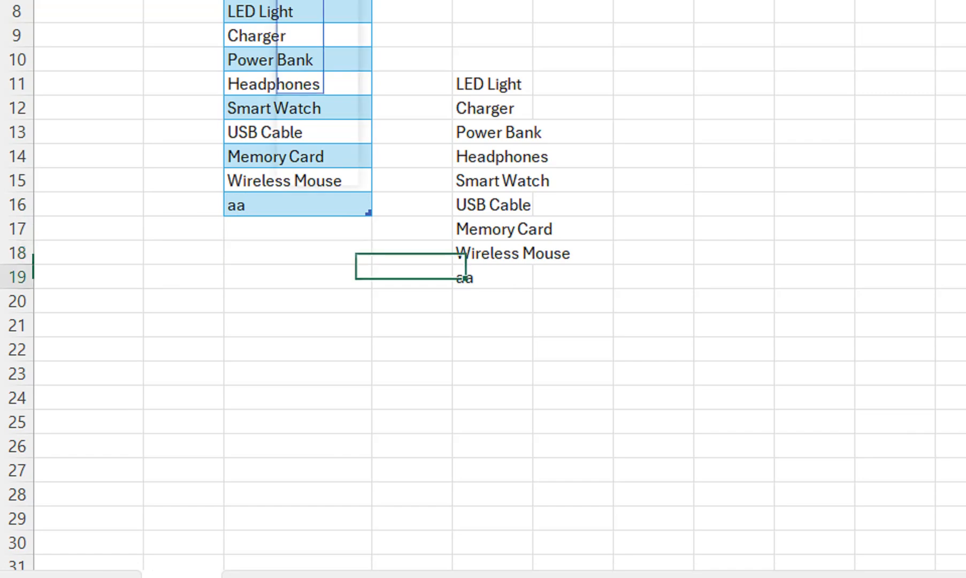
click(465, 277)
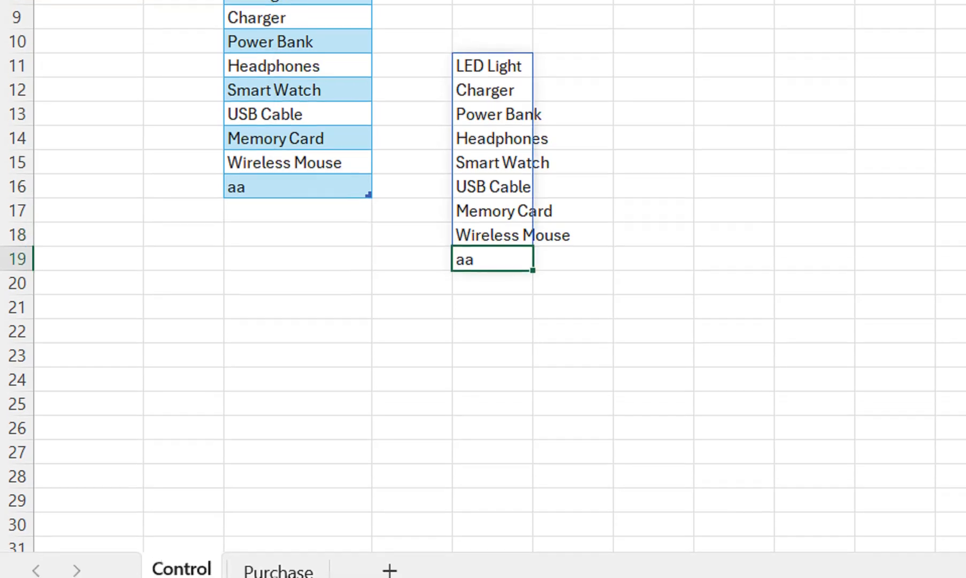
Step: Look for the test item aa in the Item Name dropdowns of B2 and B19 on the Purchase sheet
click(279, 533)
click(174, 109)
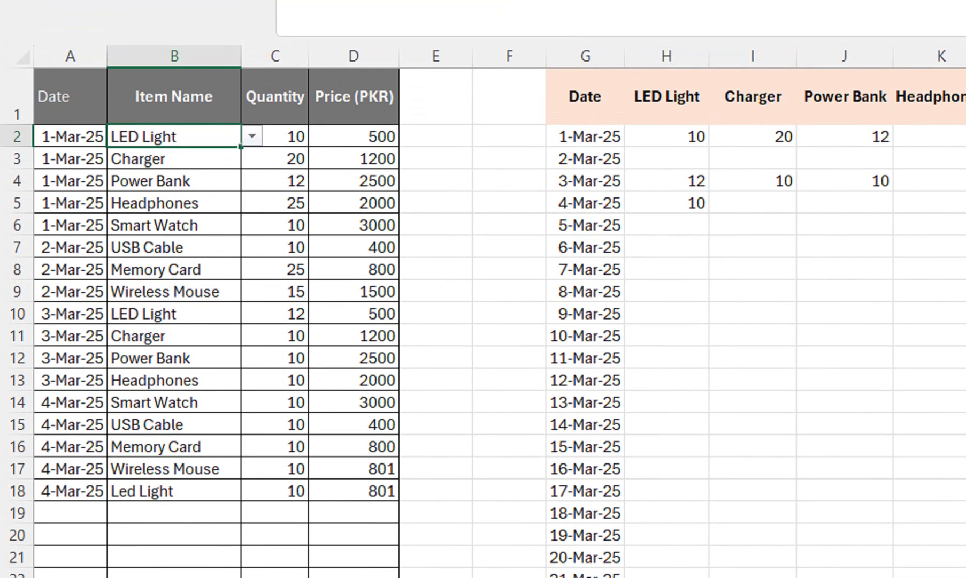
click(252, 110)
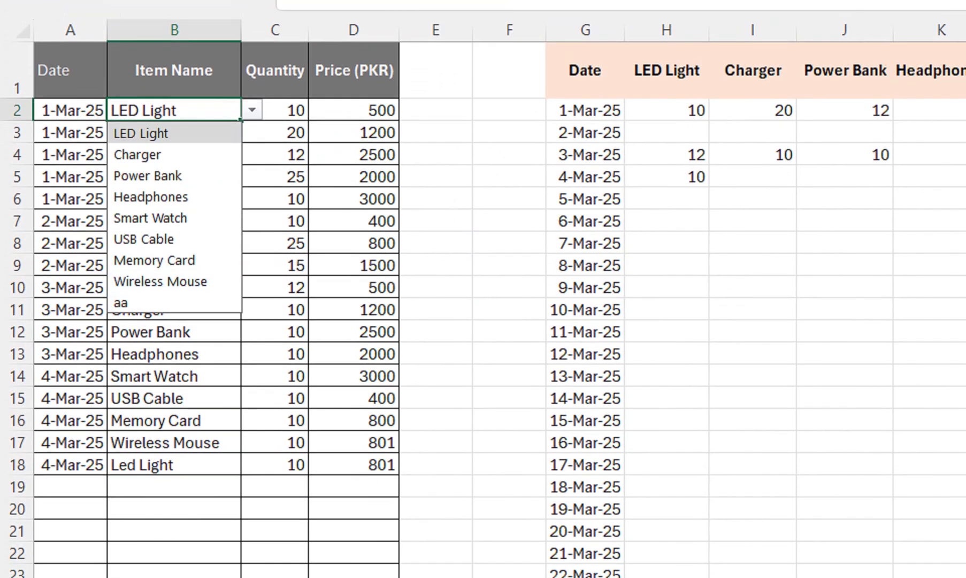
click(174, 514)
click(251, 514)
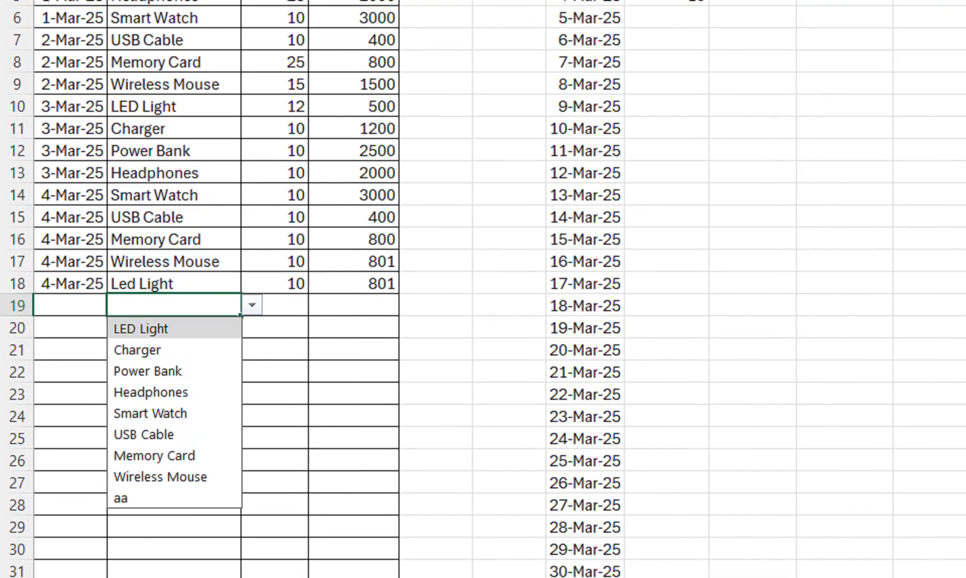
click(174, 61)
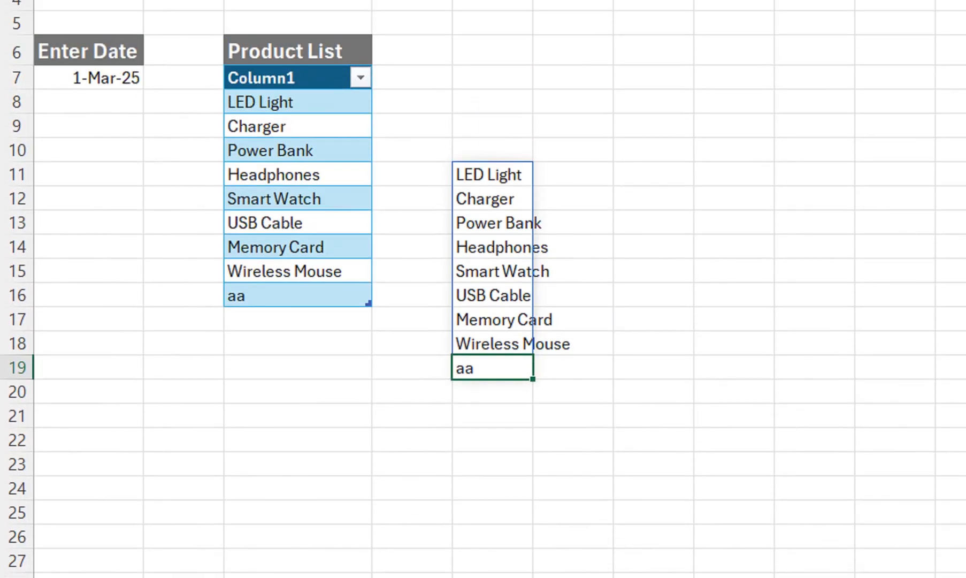
Step: Undo the addition of the test item aa and its table row, and select cell B19 on the Purchase sheet
key(ctrl+z)
key(ctrl+z)
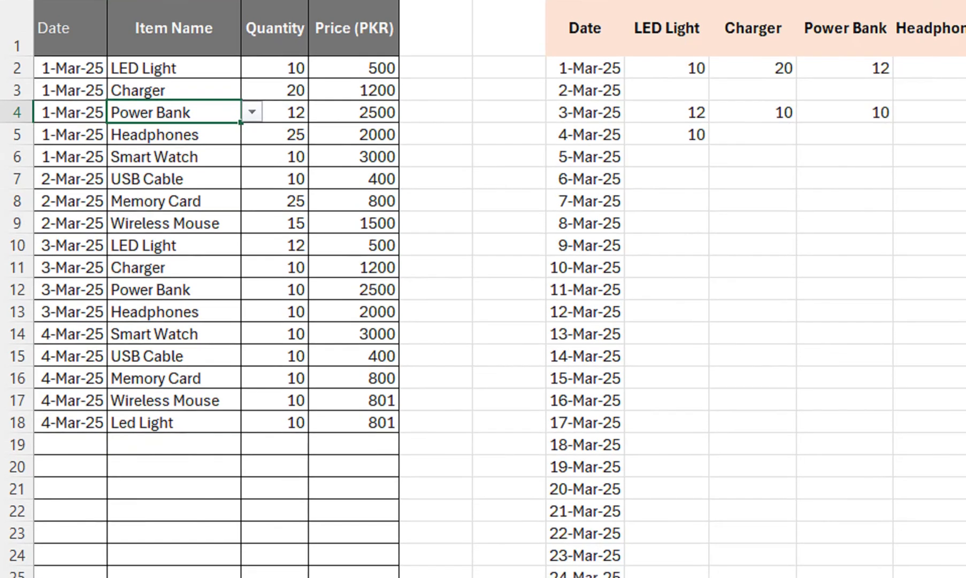
click(174, 572)
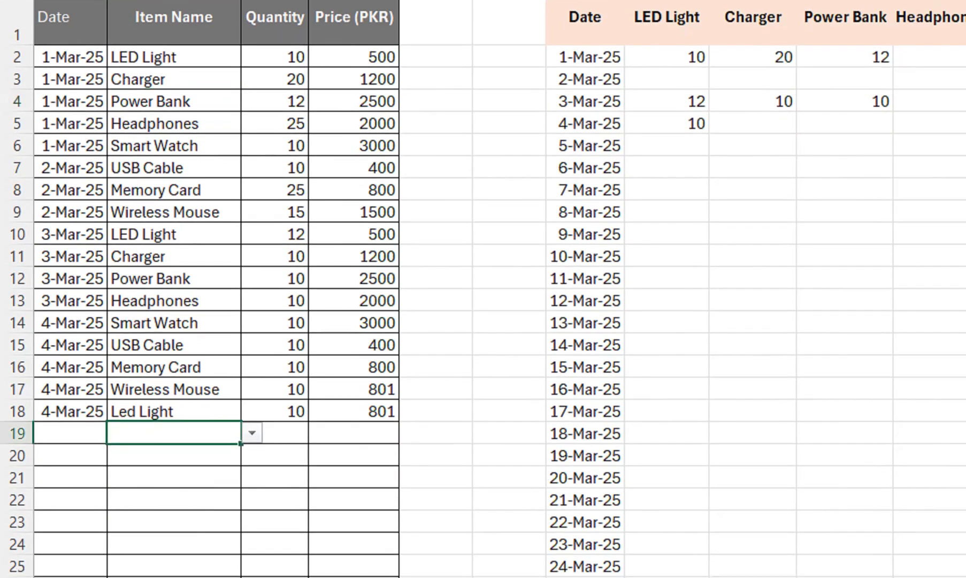
Step: Test how the Item Name dropdown in B19 narrows its choices for the letter w, leaving the cell empty
text(e)
key(BackSpace)
text(w)
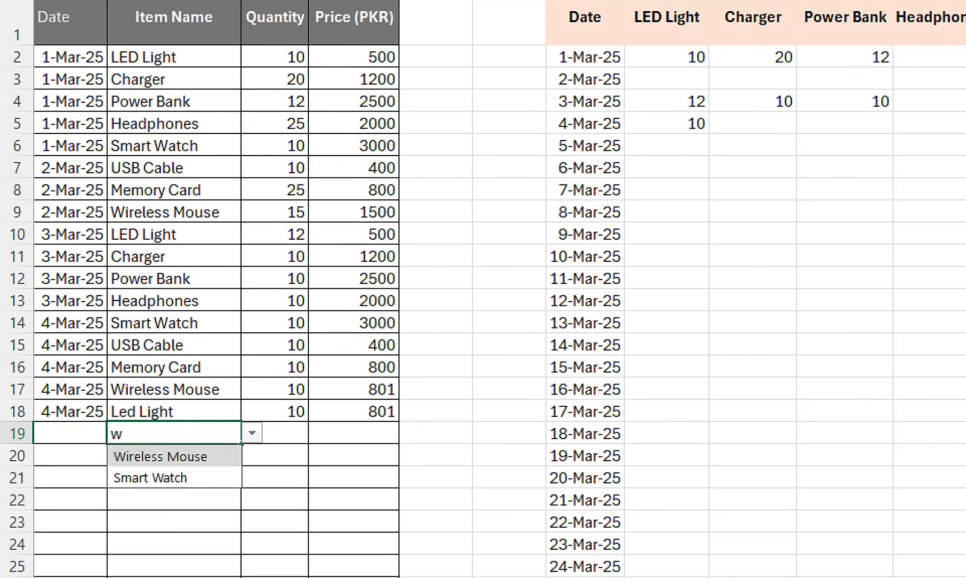
key(Down)
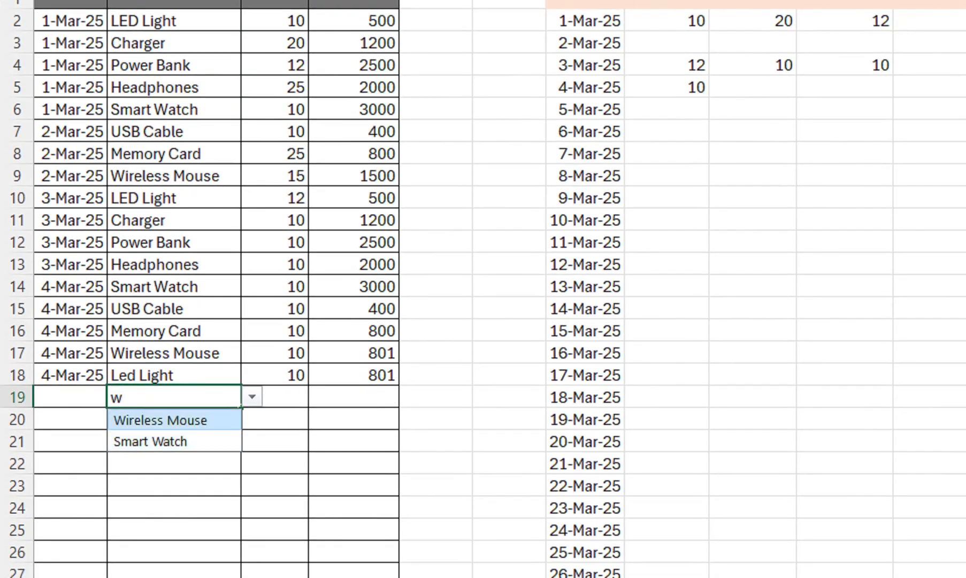
key(Up)
key(BackSpace)
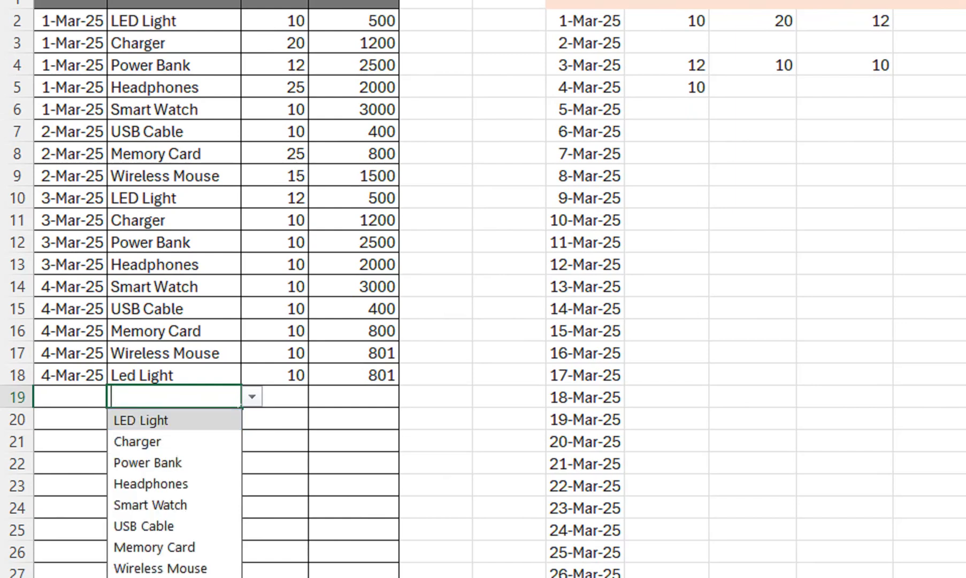
click(274, 353)
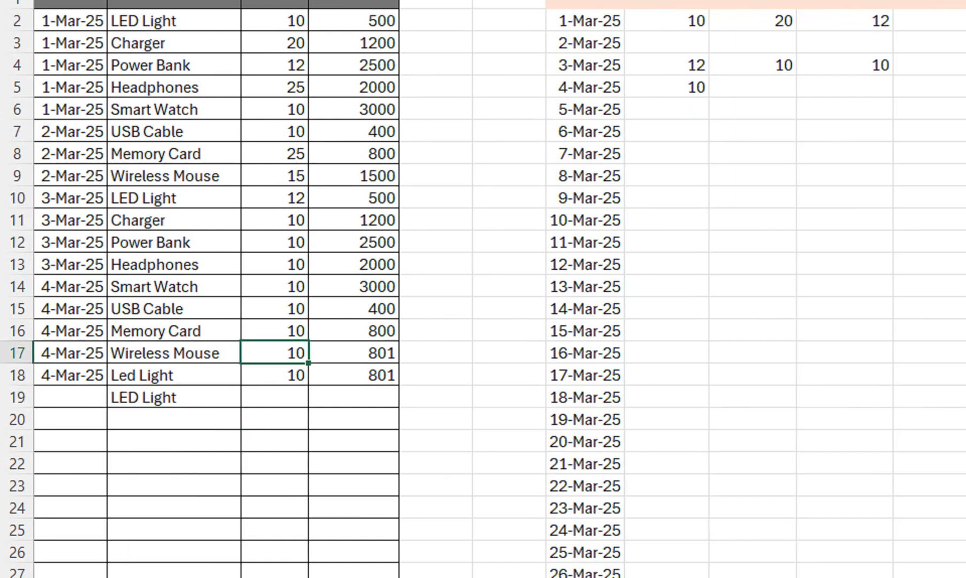
key(Left)
key(Down)
key(Down)
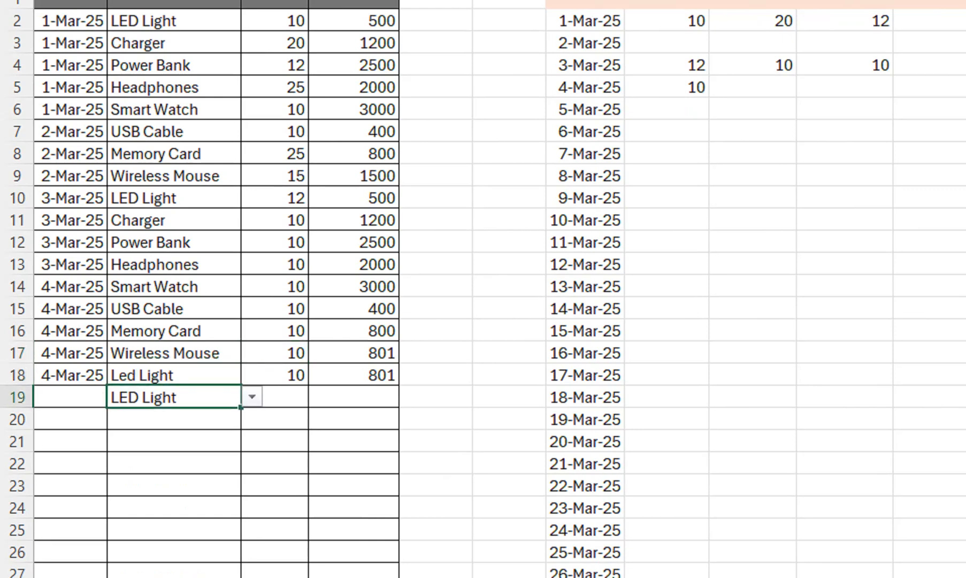
key(Delete)
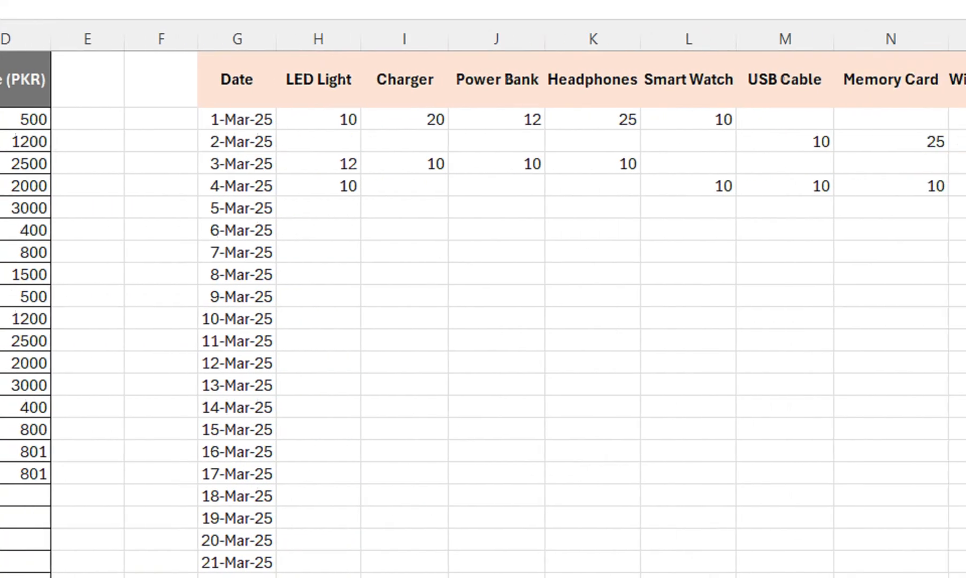
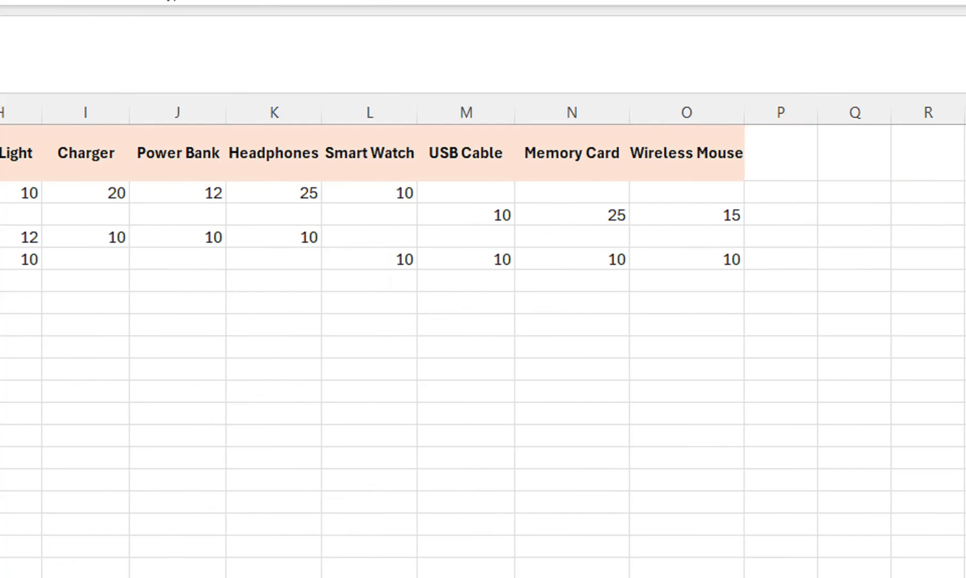
Step: Create a copy of the Purchase sheet placed before the original Purchase sheet
click(686, 153)
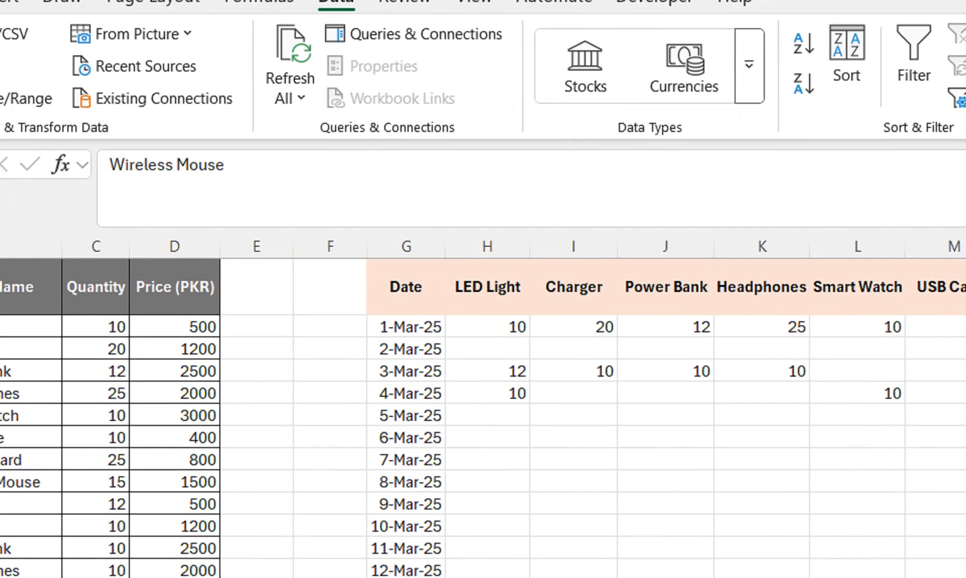
click(487, 370)
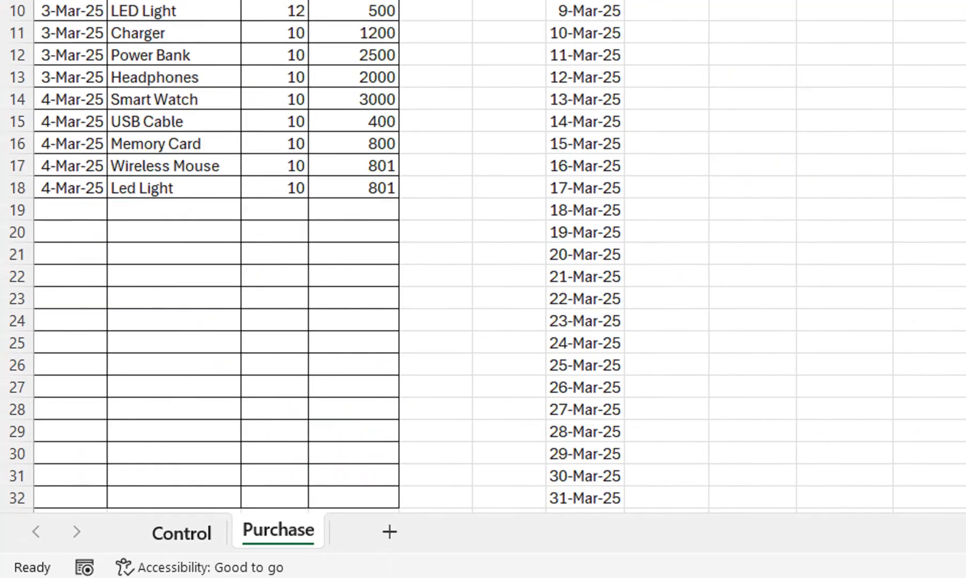
right_click(270, 530)
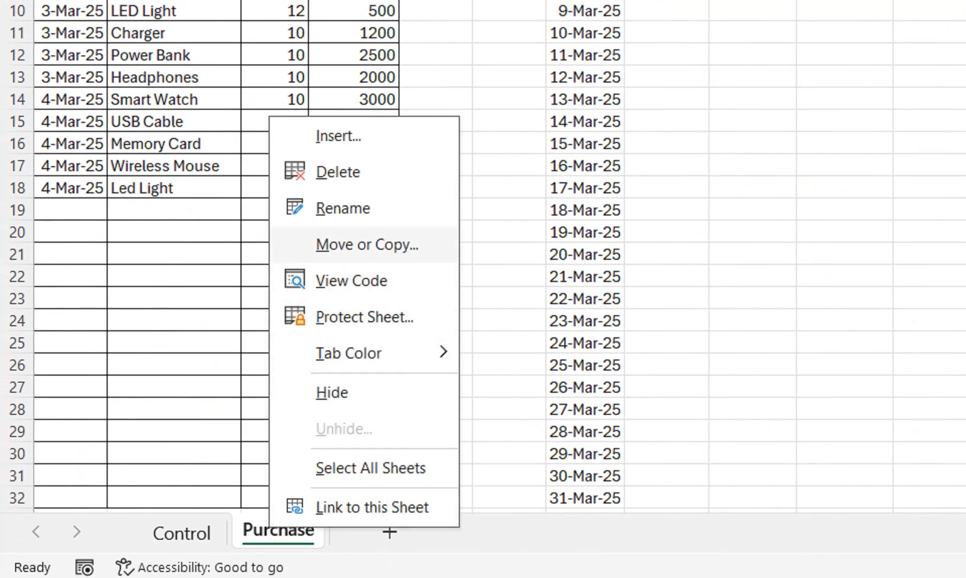
click(343, 244)
click(218, 388)
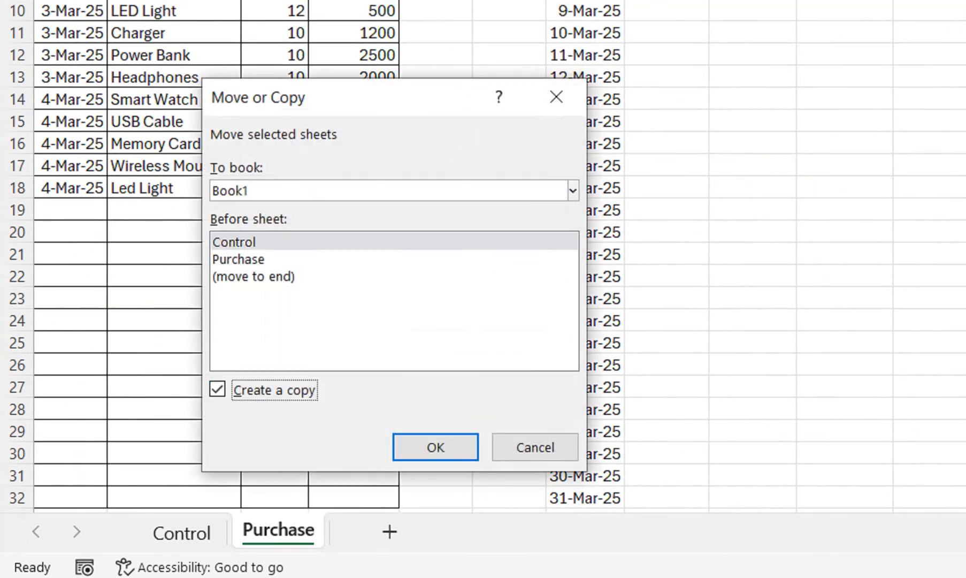
click(239, 259)
click(435, 447)
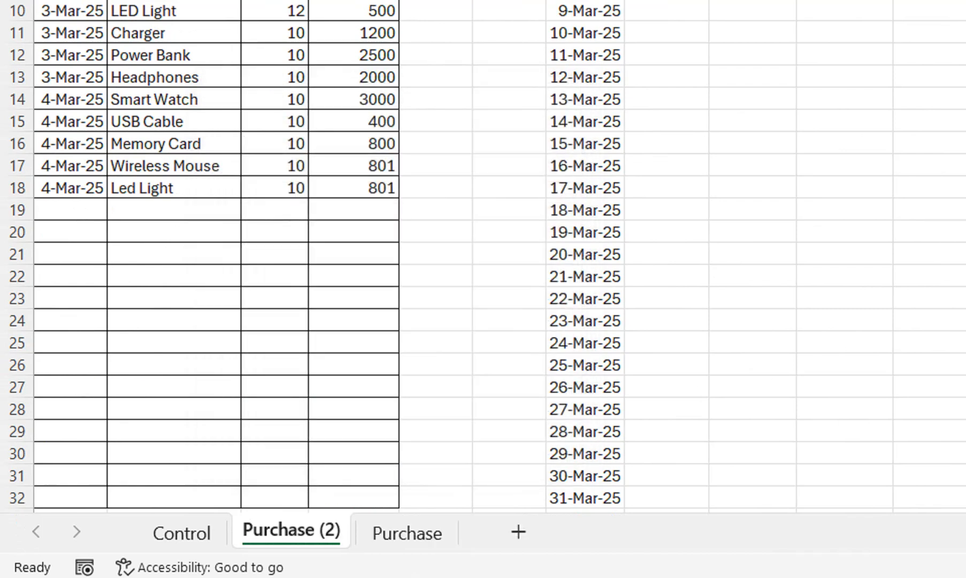
Step: Rename the copied sheet as Sale and move the Purchase sheet in front of it
double_click(291, 530)
text(Sale)
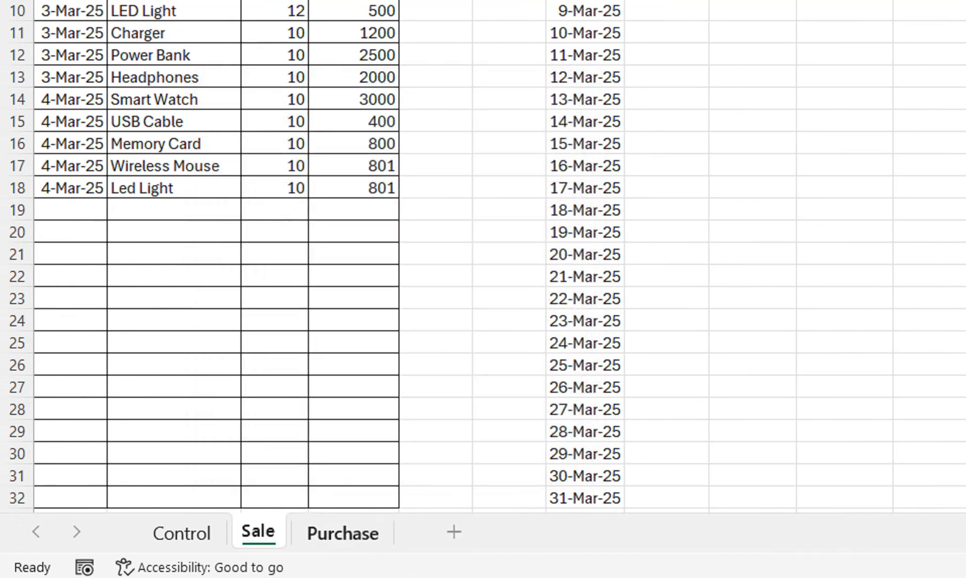
click(275, 409)
click(342, 532)
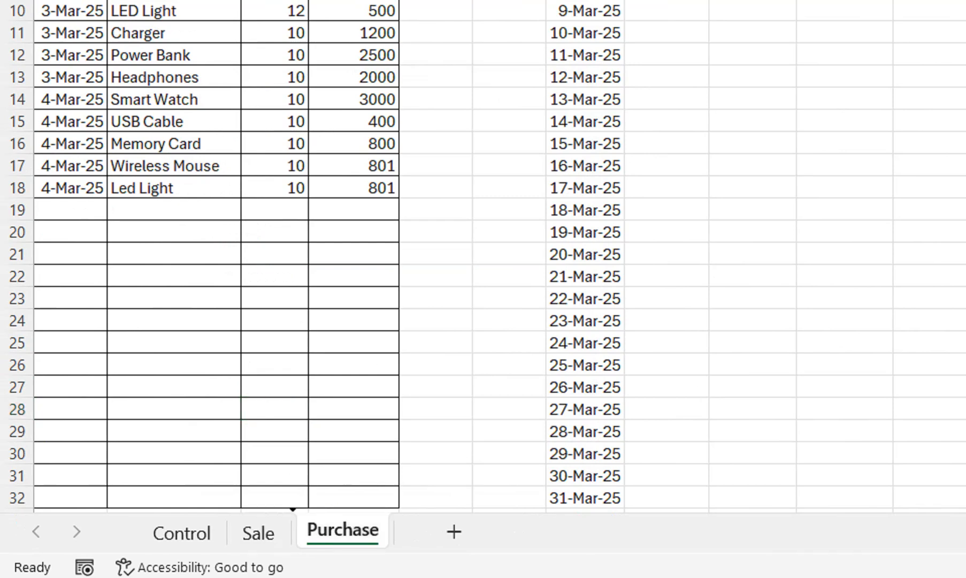
drag(342, 531, 251, 533)
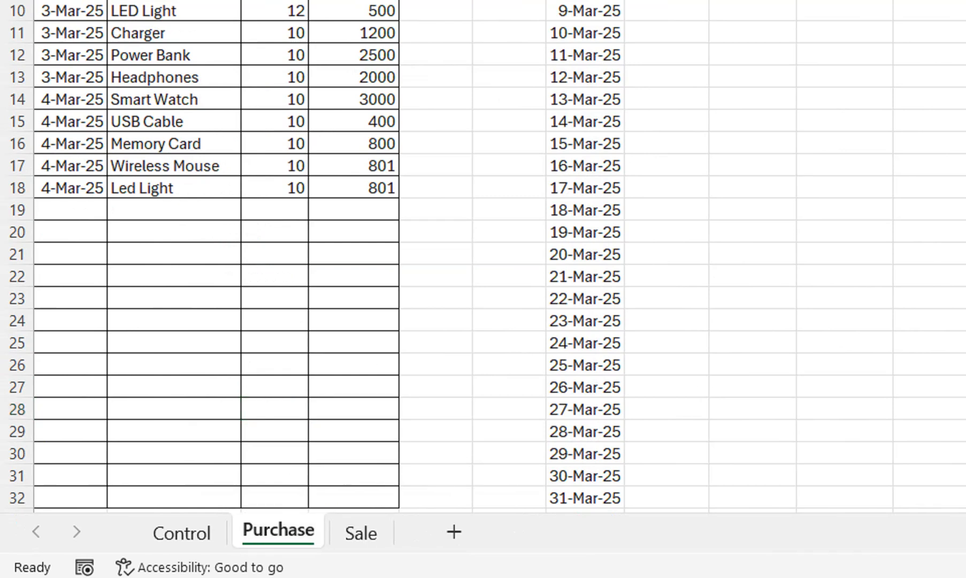
Step: On the Sale sheet, set the 1-Mar-25 quantities in C2:C6 to 5, 15, 10, 20 and 5
click(359, 531)
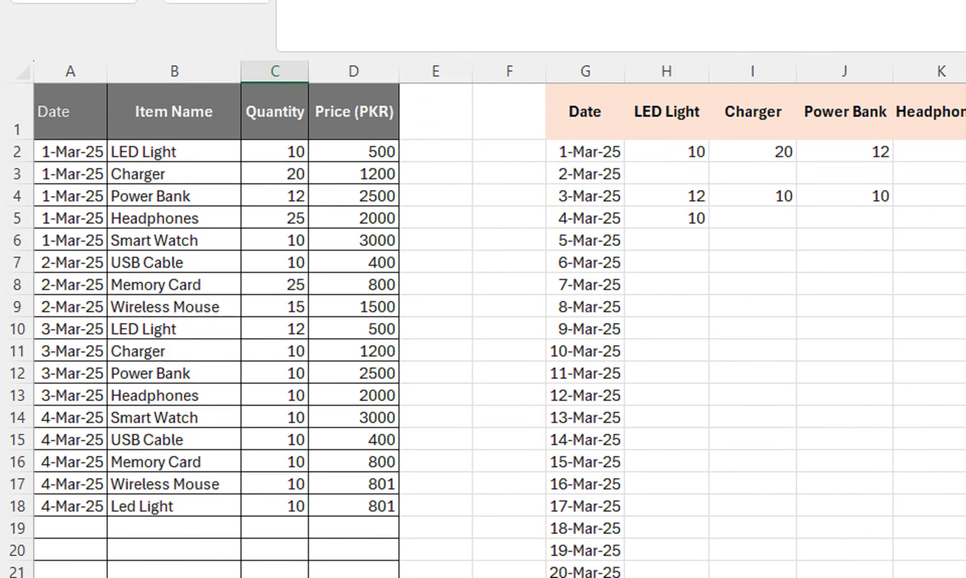
click(275, 152)
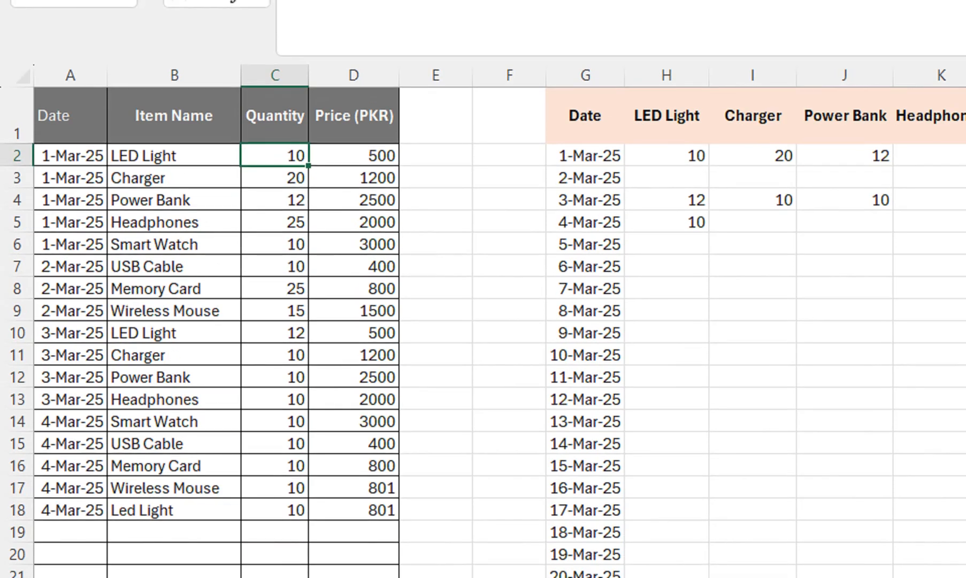
text(5)
key(Return)
text(15)
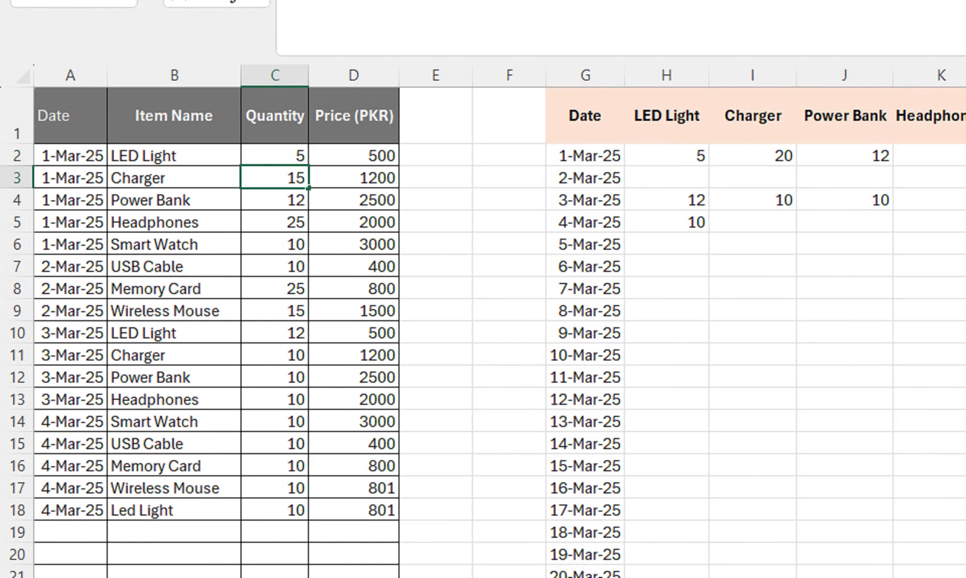
key(Return)
text(10)
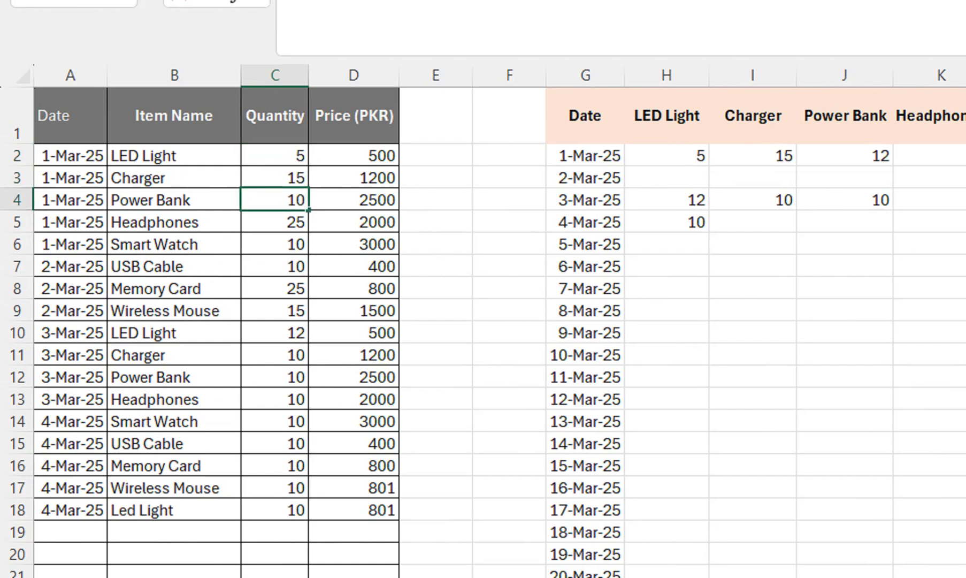
key(Return)
text(20)
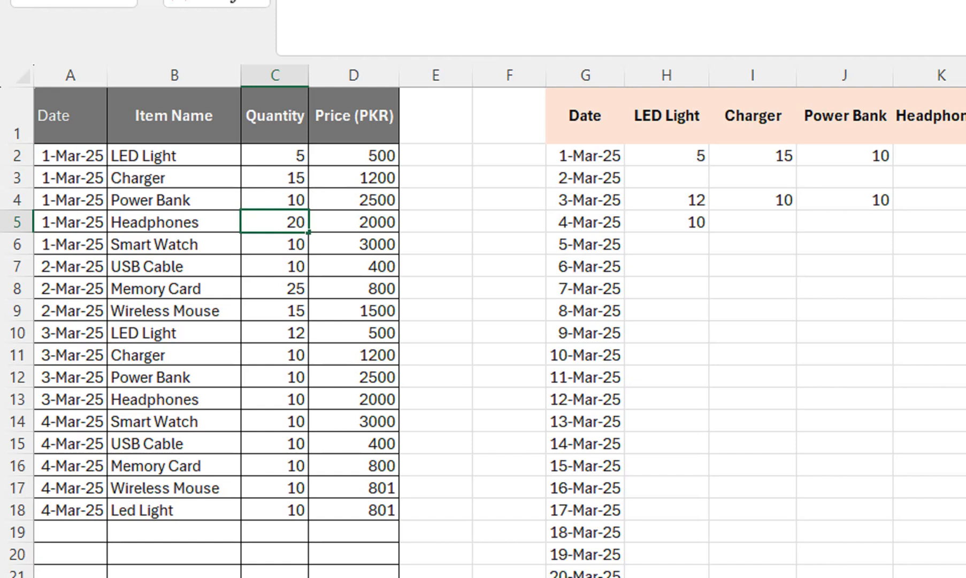
key(Return)
text(5)
key(Return)
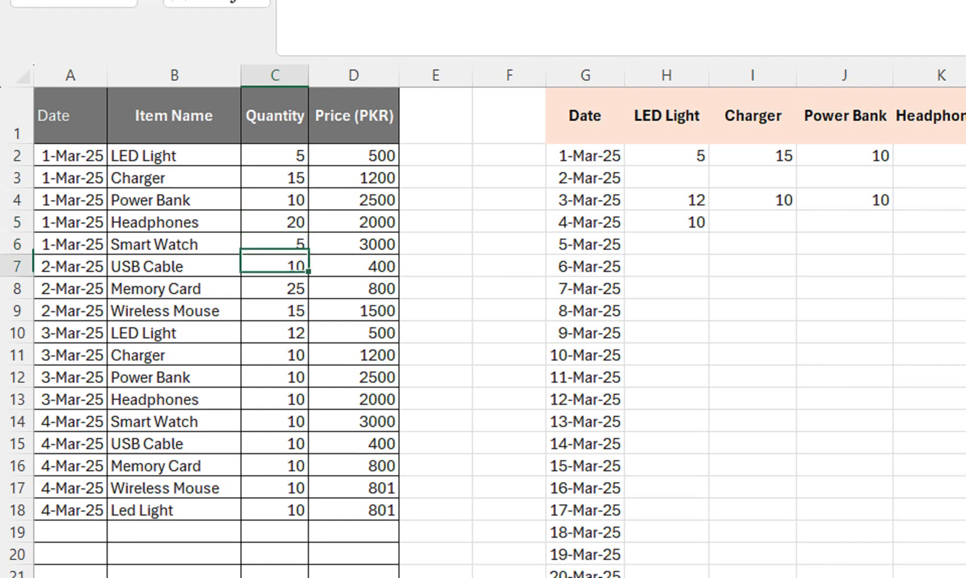
Step: Set the 2-Mar-25 sale quantities in C7:C9 to 8, 10 and 5
text(8)
key(Return)
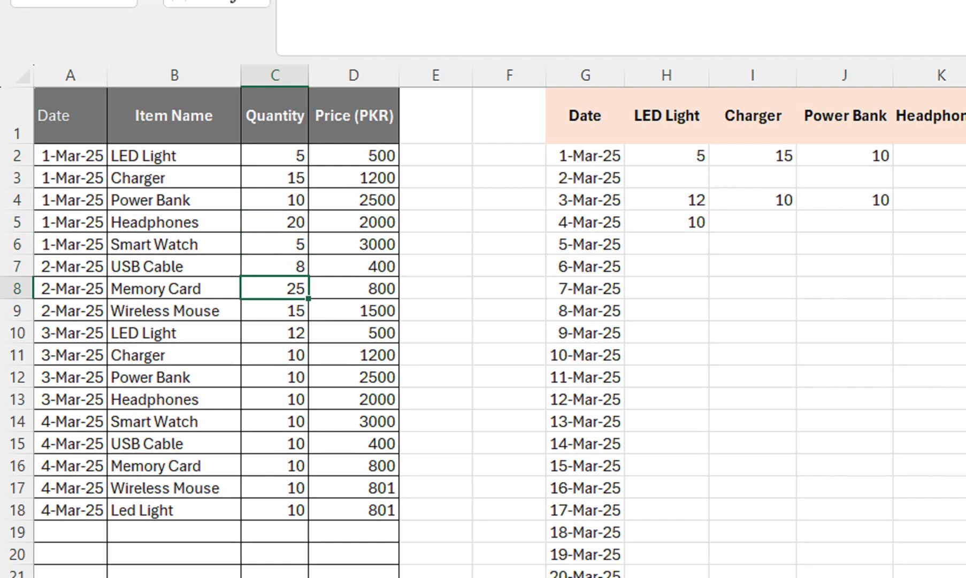
text(10)
key(Return)
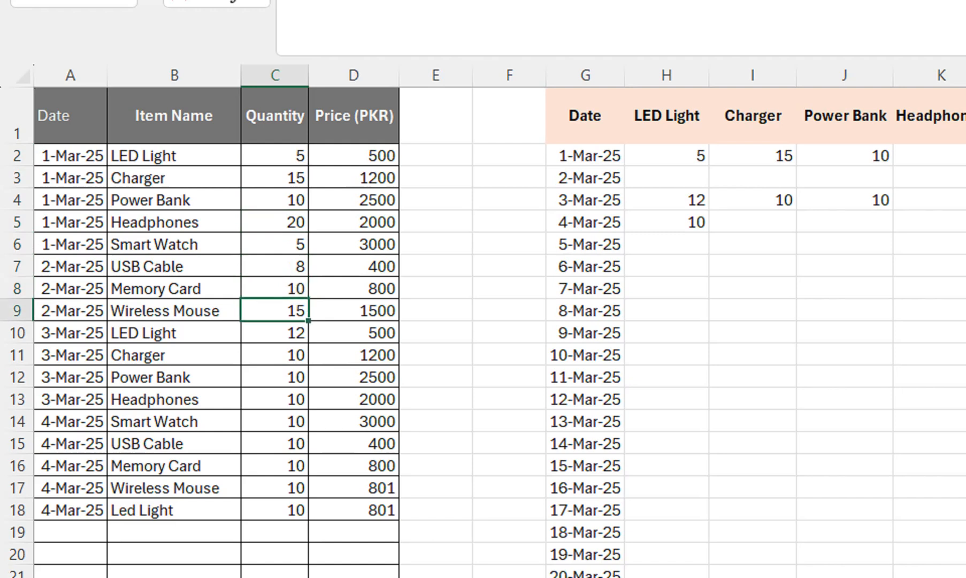
text(5)
key(Return)
text(2)
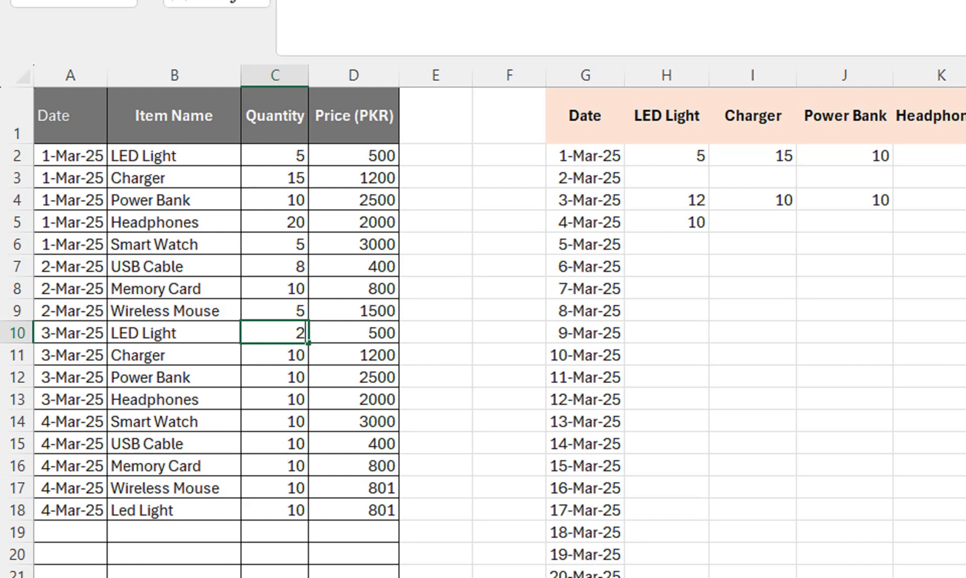
key(Return)
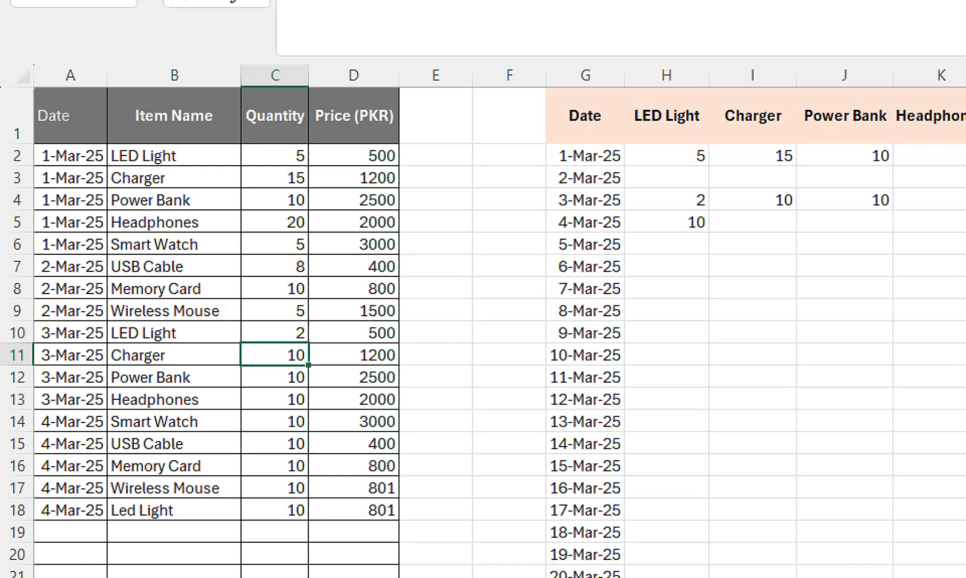
key(ctrl+z)
Step: Set the 3-Mar-25 sale quantities in C10:C12 to 10, 5 and 5
text(10)
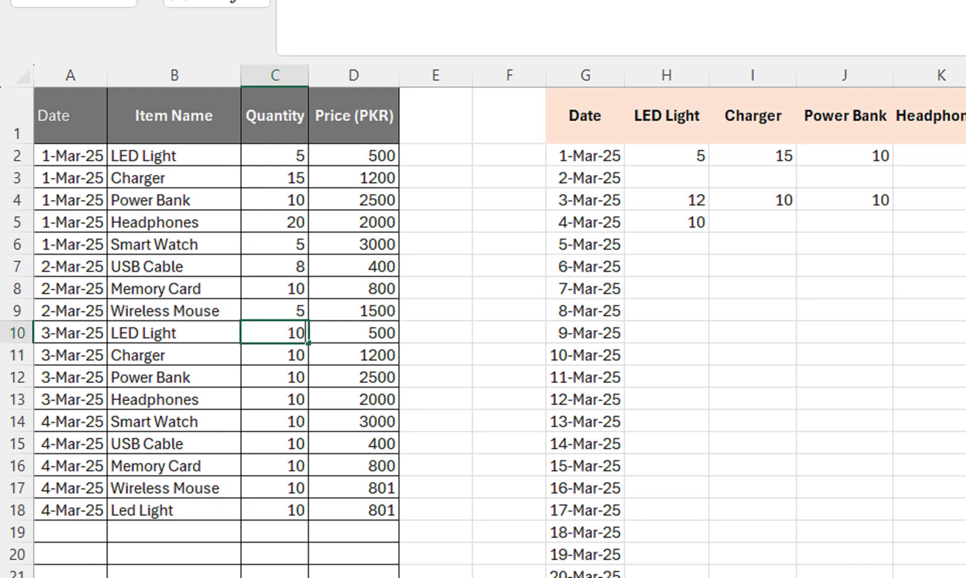
key(Return)
text(5)
key(Return)
text(5)
key(Return)
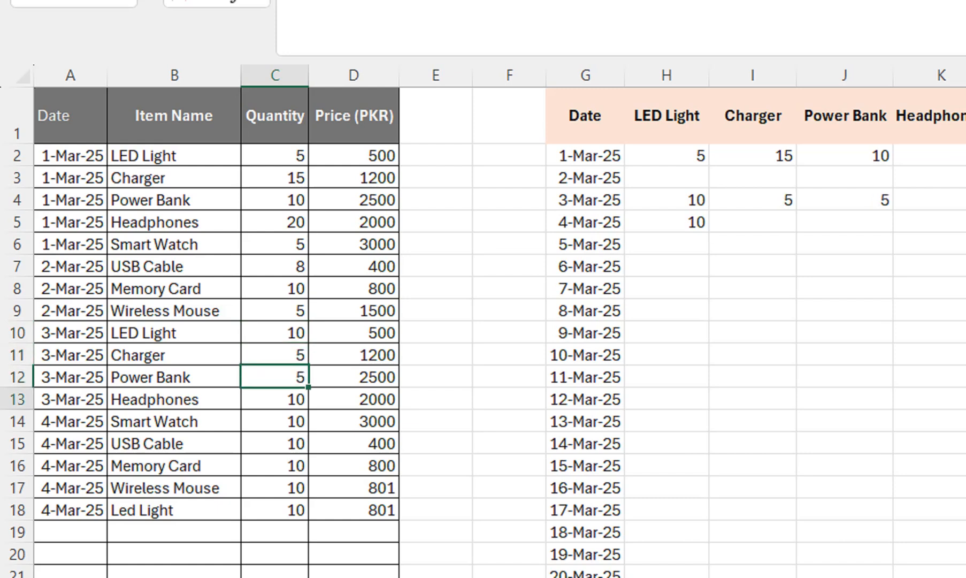
key(shift+Down)
key(shift+Down)
key(shift+Down)
key(shift+Down)
key(shift+Down)
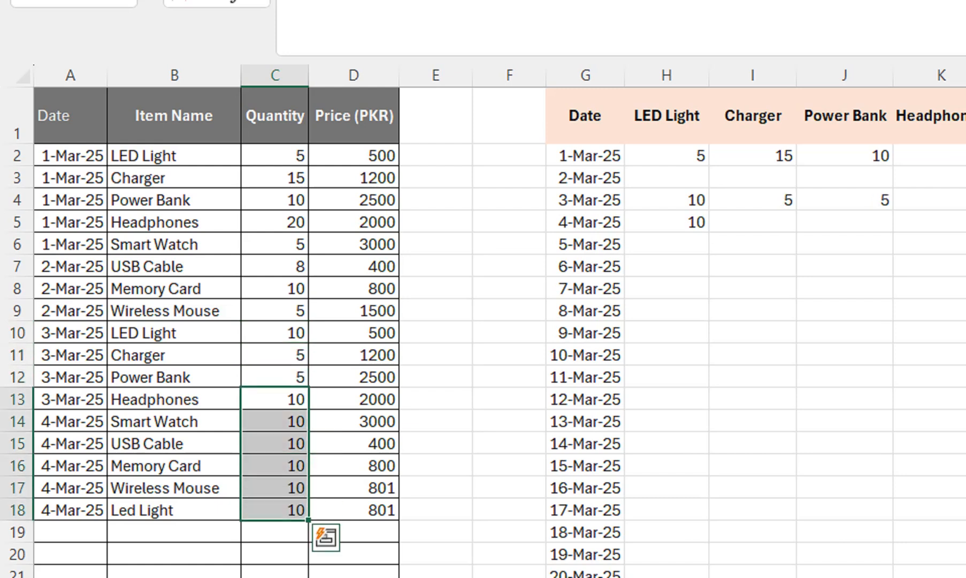
Step: Fill the quantity 5 from C12 down through C18 on the Sale sheet
key(Up)
key(shift+Down)
key(shift+Down)
key(shift+Down)
key(shift+Down)
key(shift+Down)
key(shift+Down)
key(ctrl+d)
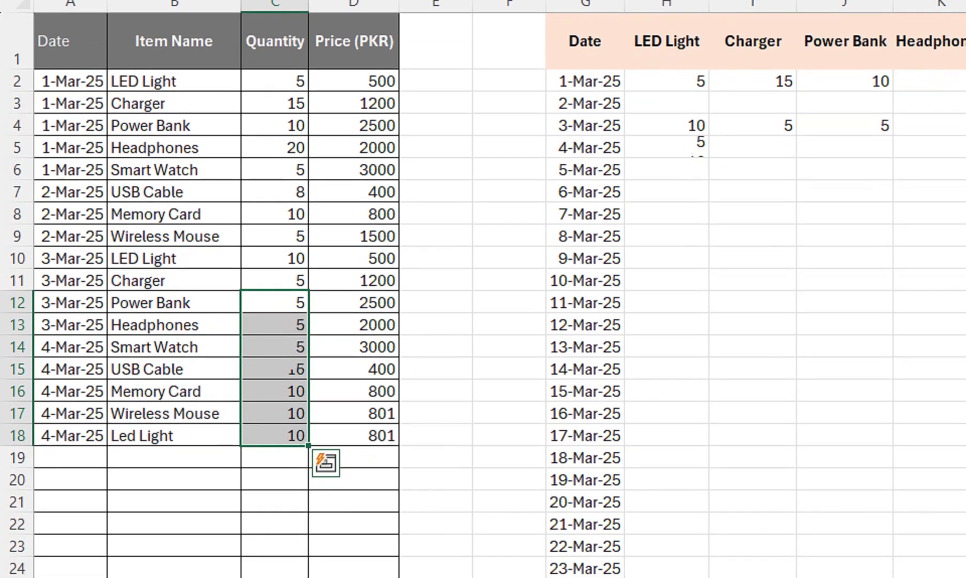
click(275, 391)
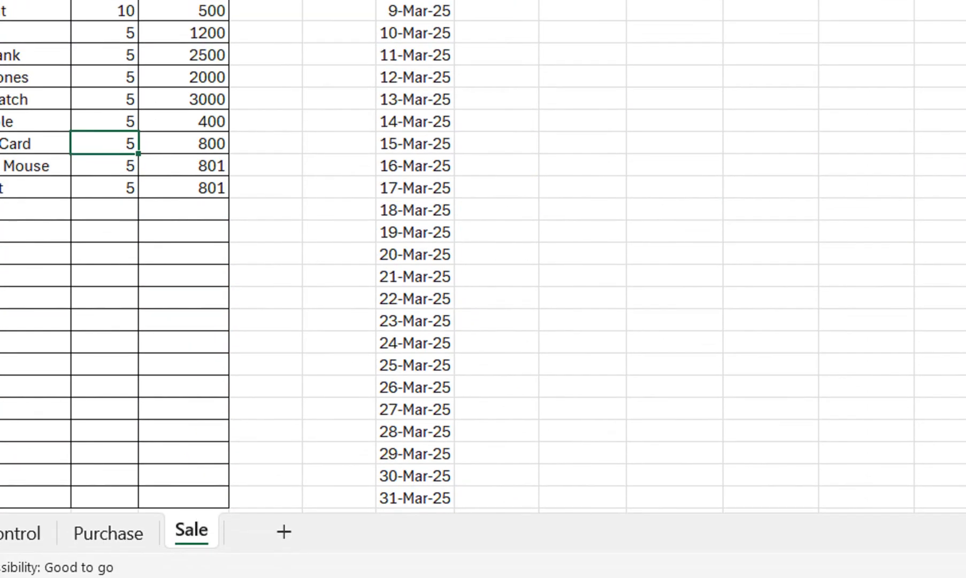
Step: Create a copy of the Sale sheet placed before the original Sale sheet
right_click(193, 529)
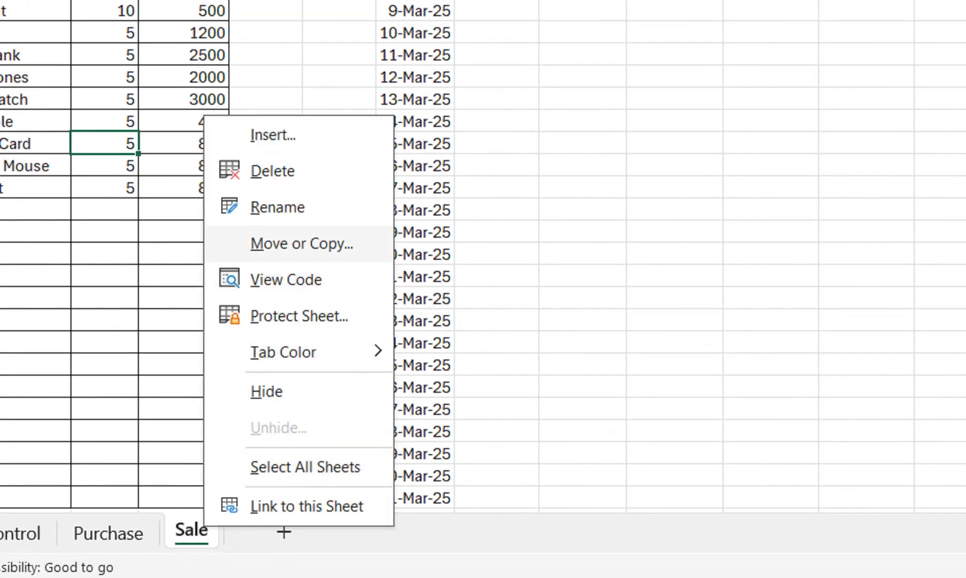
click(301, 243)
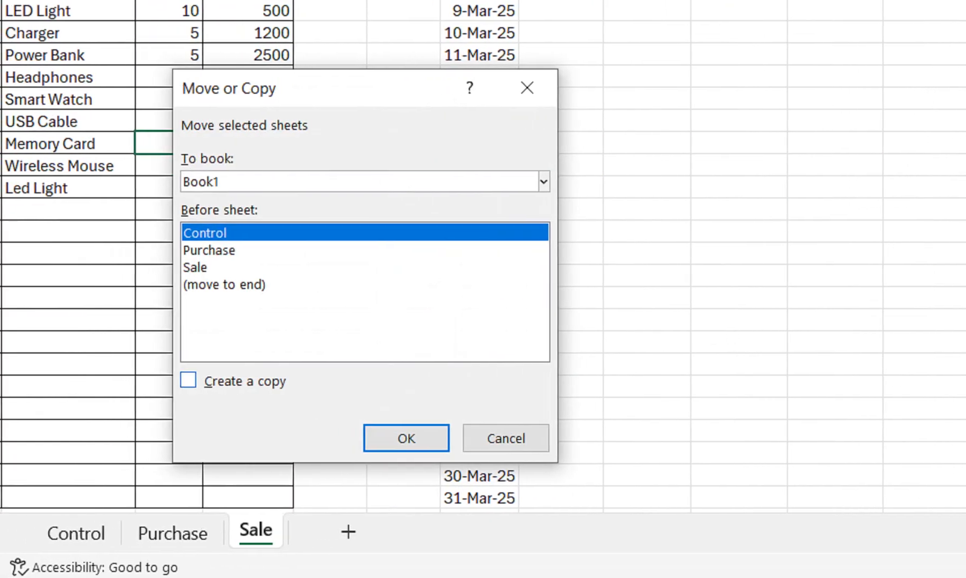
click(187, 380)
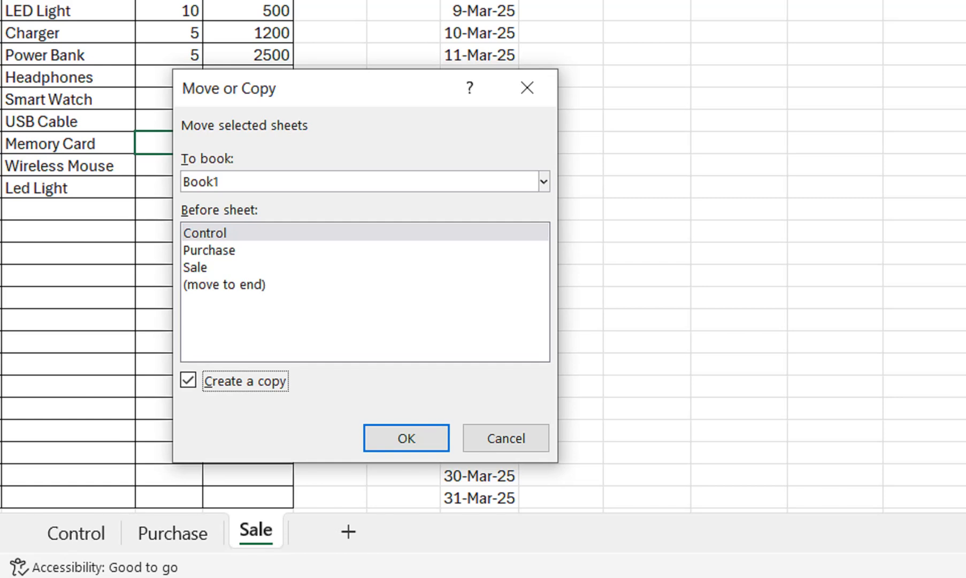
click(196, 267)
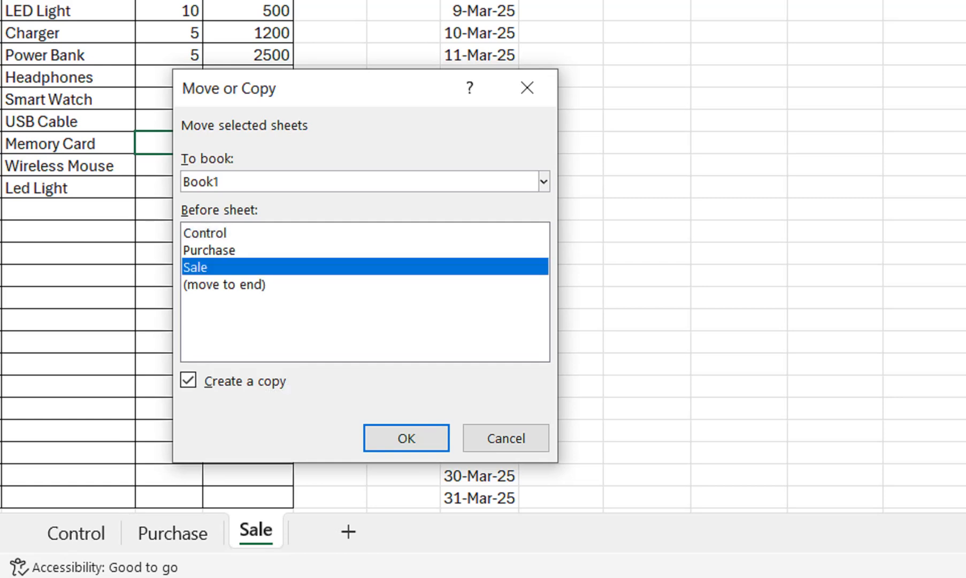
click(407, 438)
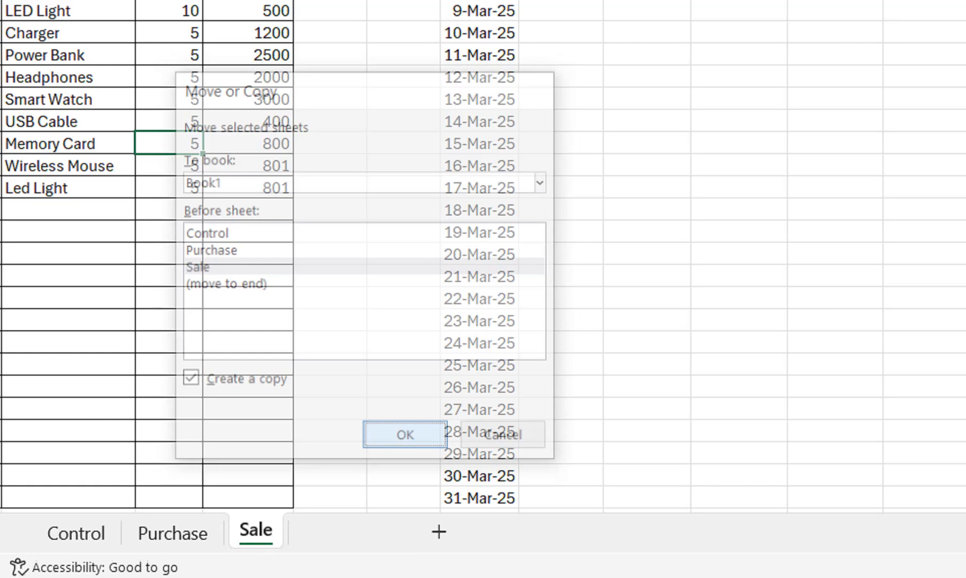
Step: Rename the copied sheet to Available and arrange the sheets so that Available comes after Sale
double_click(268, 530)
text(Available)
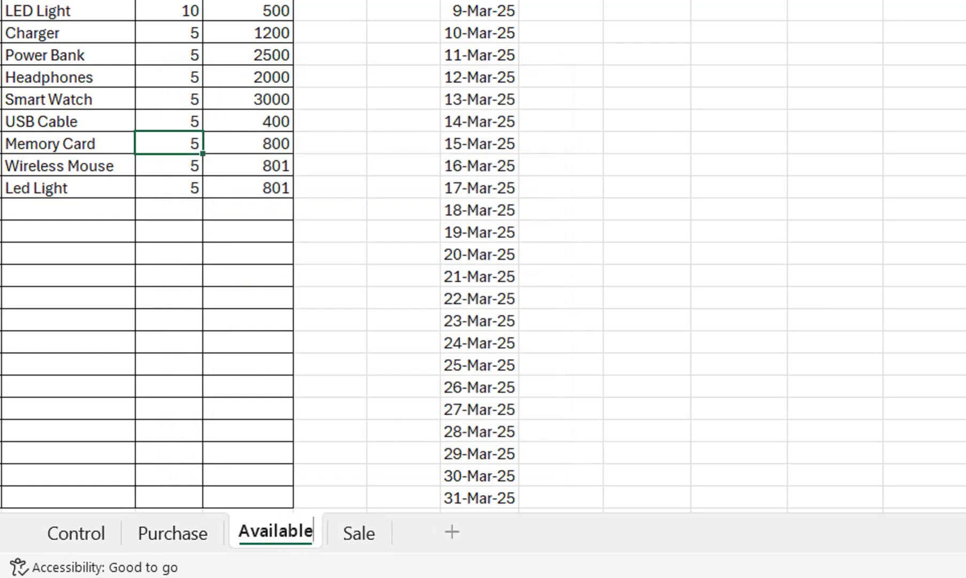
click(330, 475)
drag(284, 530, 316, 530)
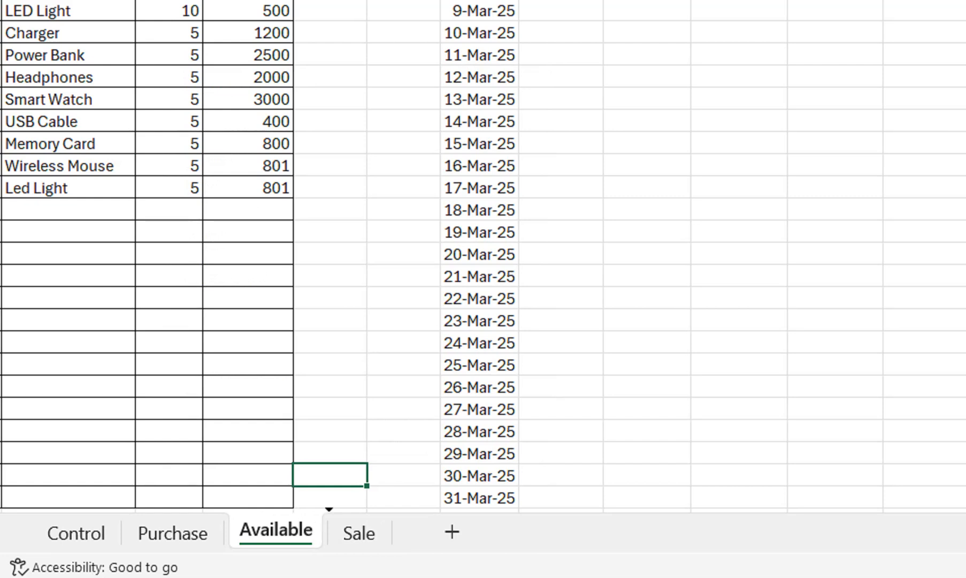
click(360, 531)
drag(360, 531, 257, 532)
click(340, 531)
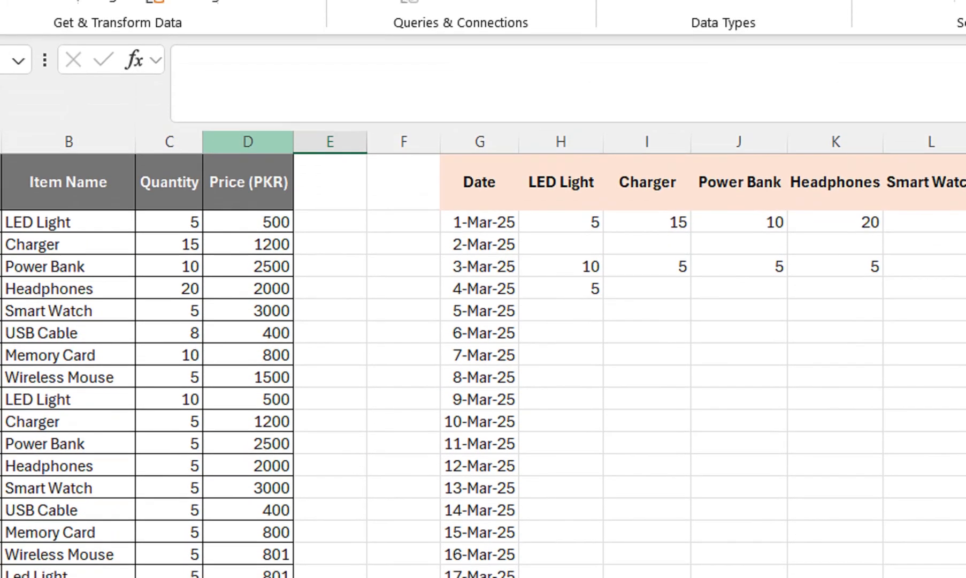
drag(248, 73, 70, 147)
right_click(62, 149)
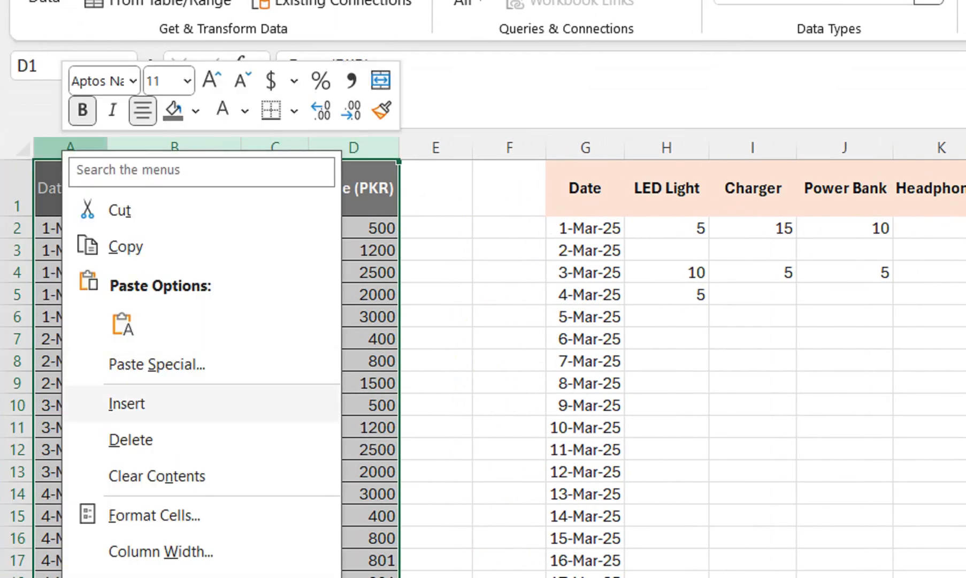
click(128, 438)
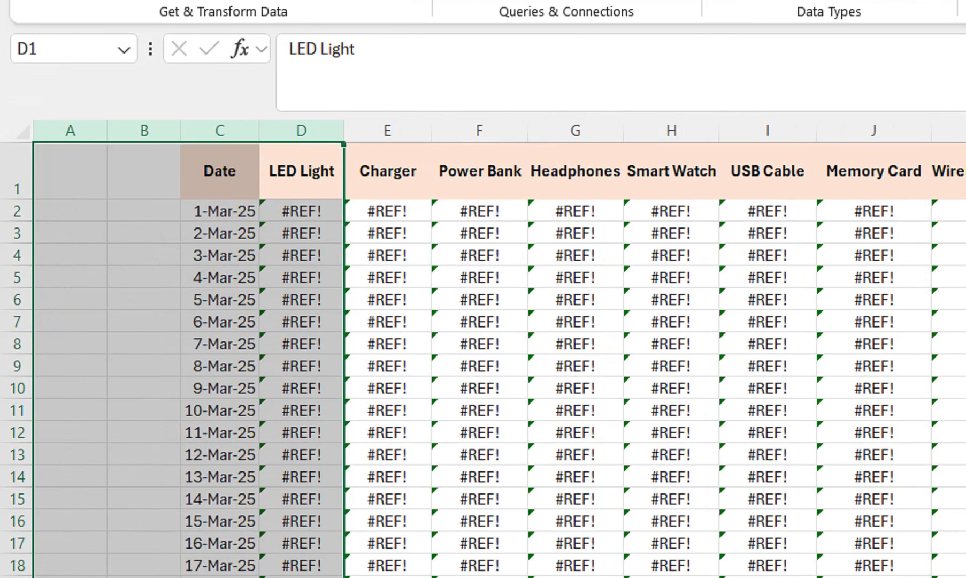
key(ctrl+z)
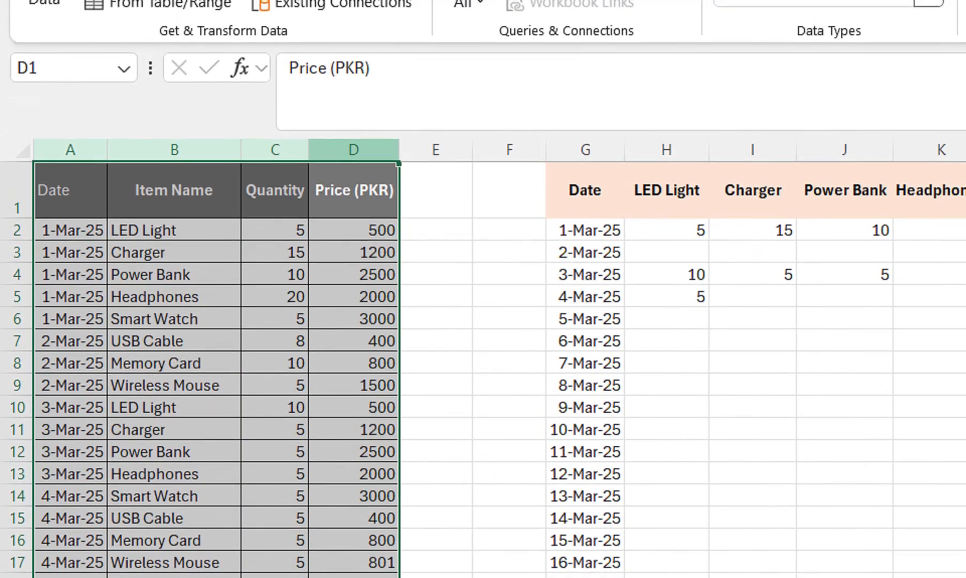
Step: Delete columns A:D from the Available sheet and clear the broken formulas with their formatting from D2:K32
right_click(356, 127)
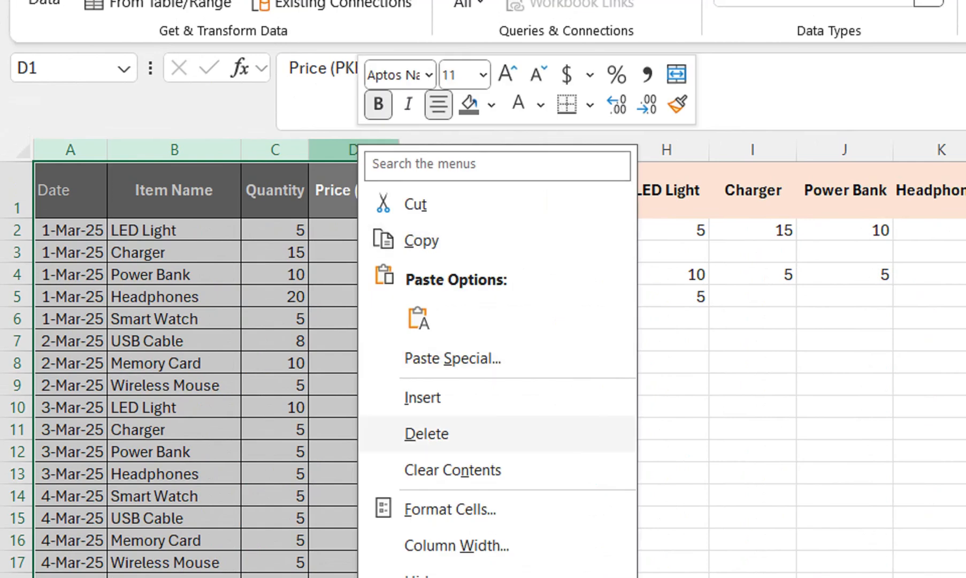
click(426, 433)
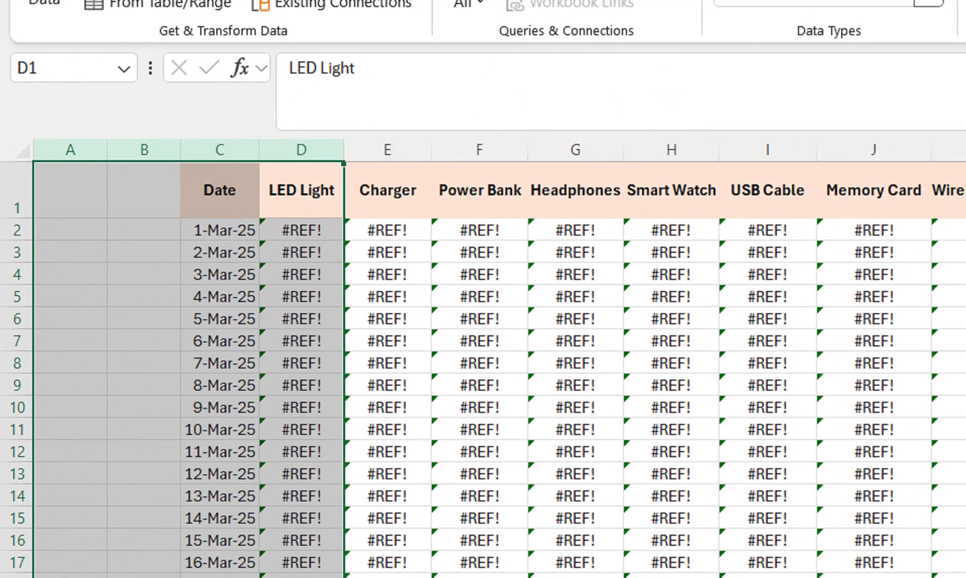
click(301, 250)
drag(302, 249, 765, 552)
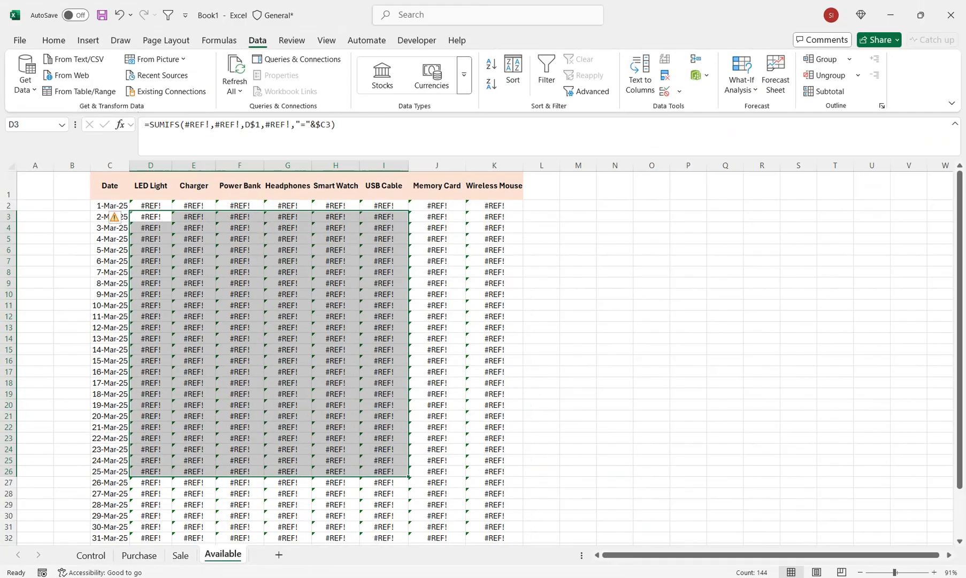
drag(150, 216, 521, 503)
click(54, 40)
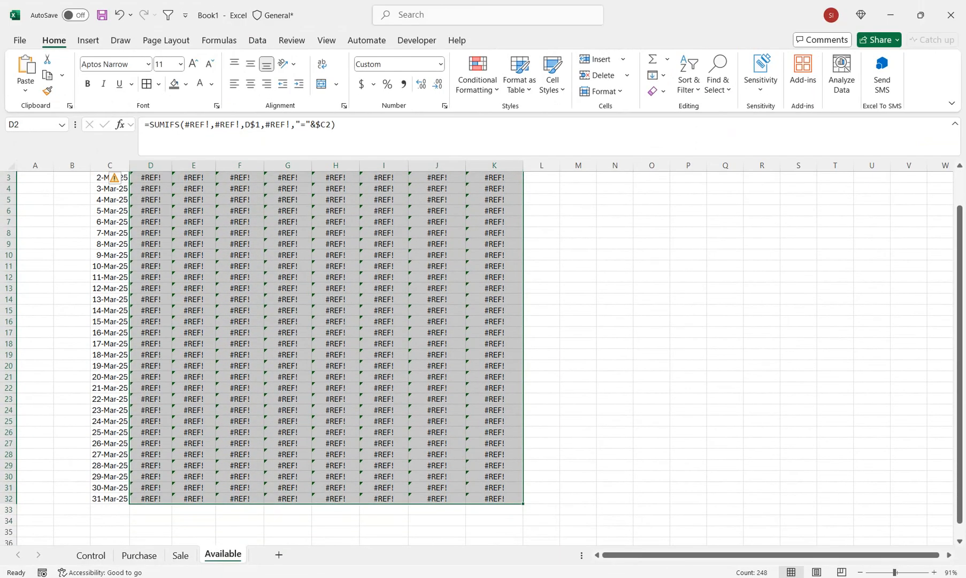
click(662, 91)
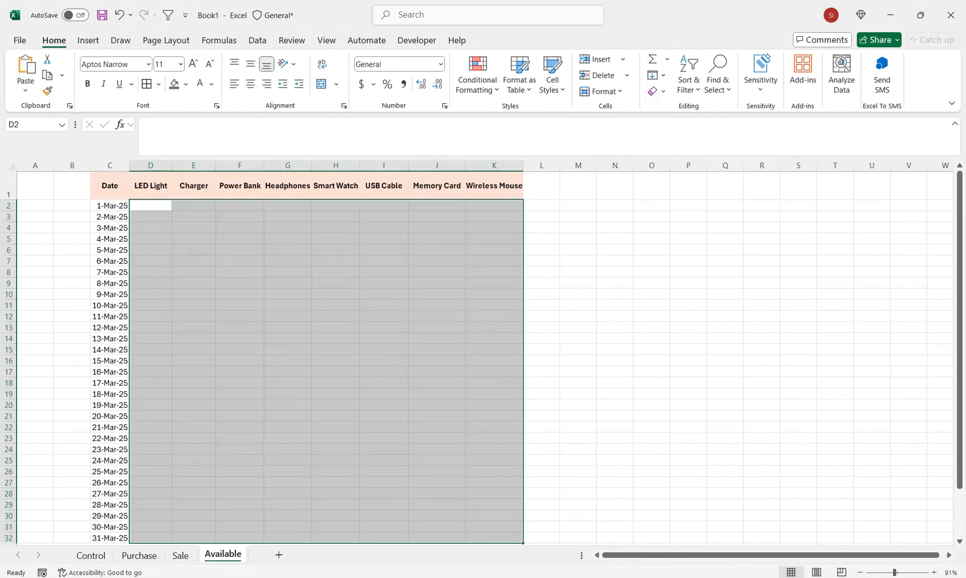
Step: Enter the formula =Purchase!H2-Sale!H2 in D2 of the Available sheet to compute the remaining LED Light stock
click(151, 205)
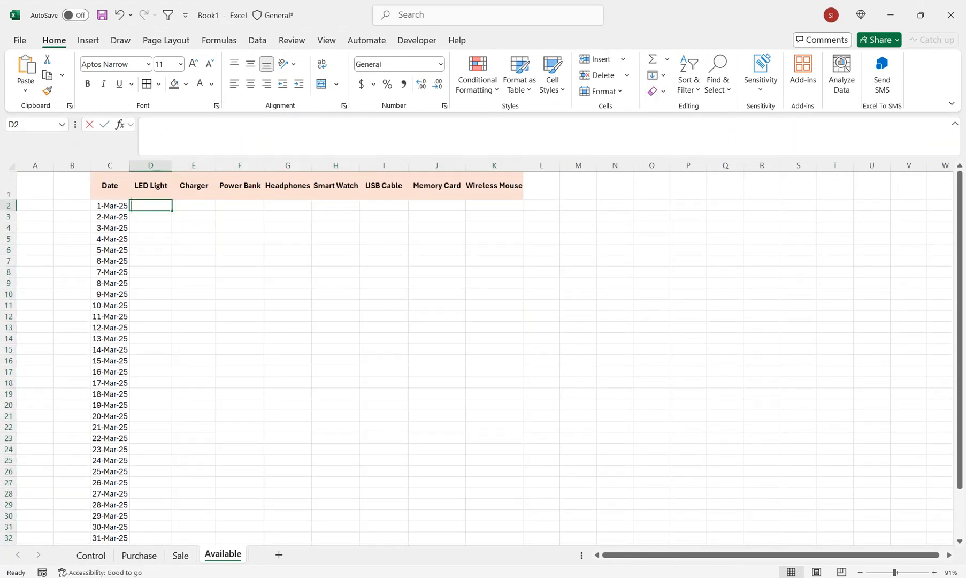
text(=)
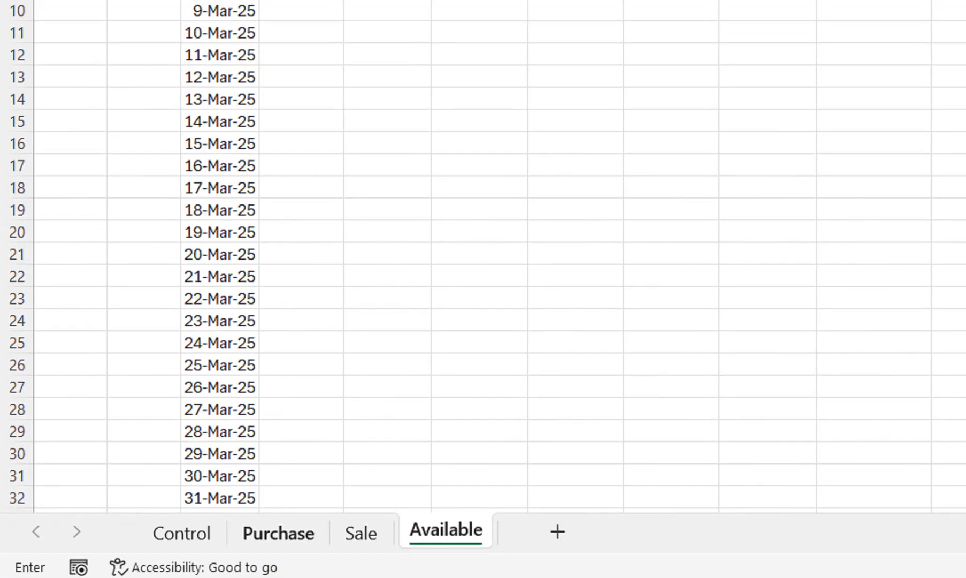
click(278, 539)
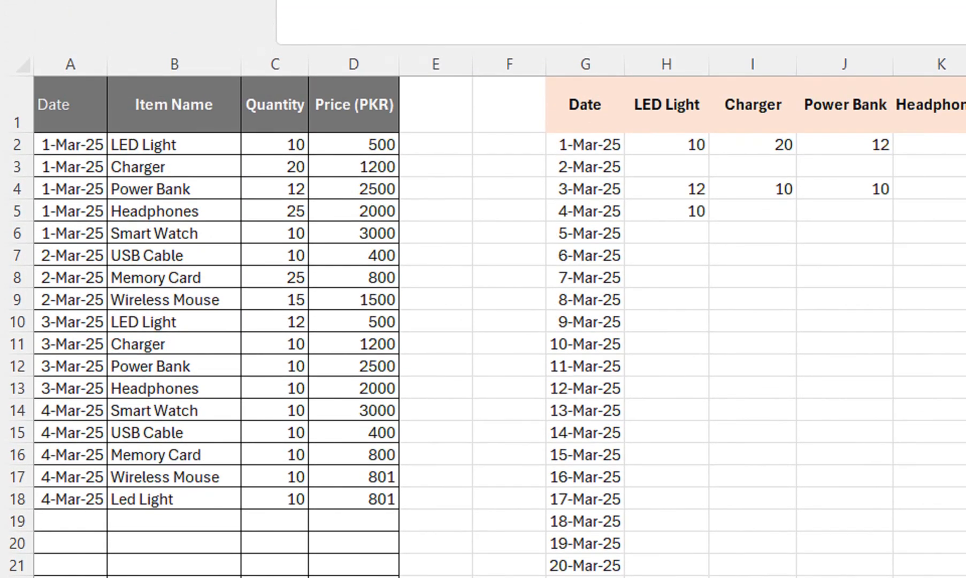
click(667, 144)
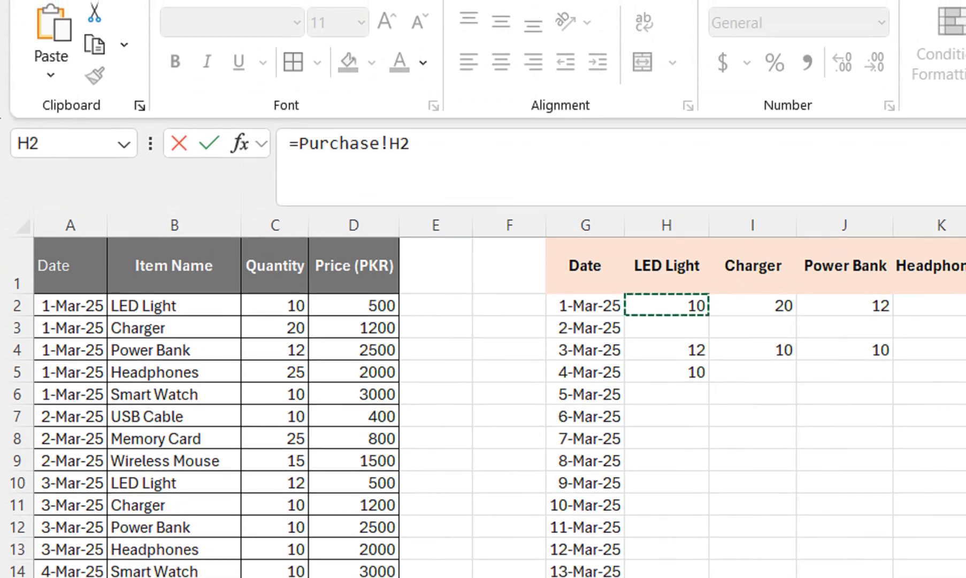
text(-)
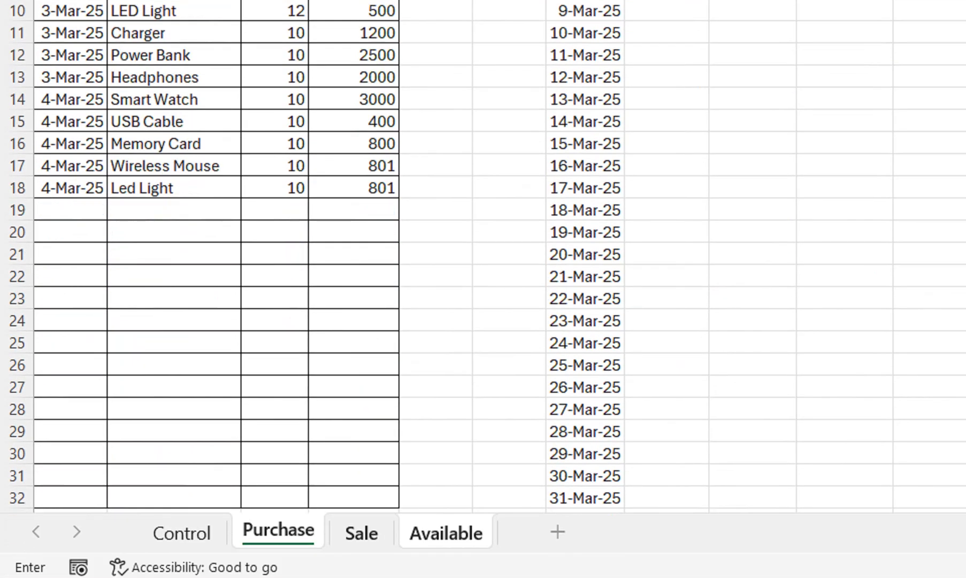
click(360, 530)
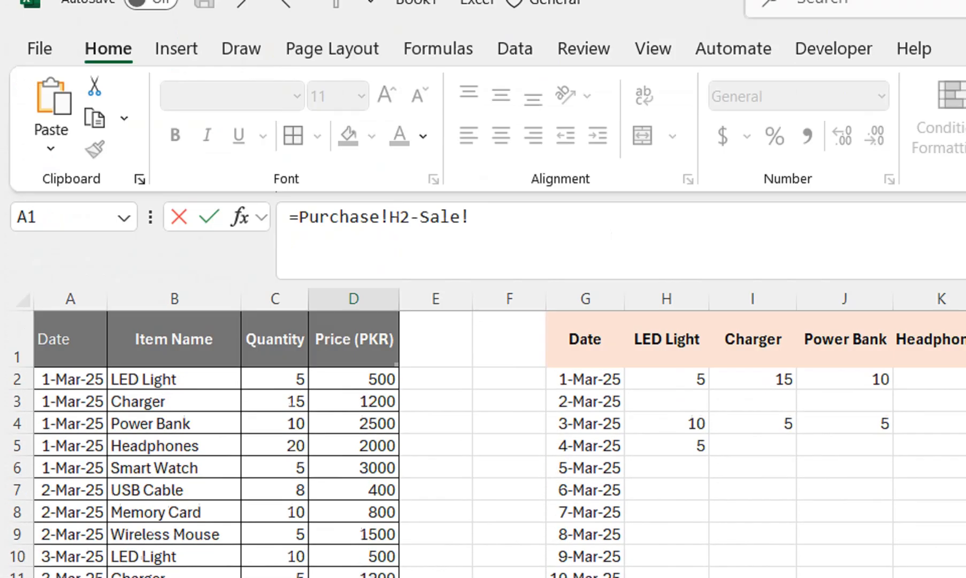
click(666, 412)
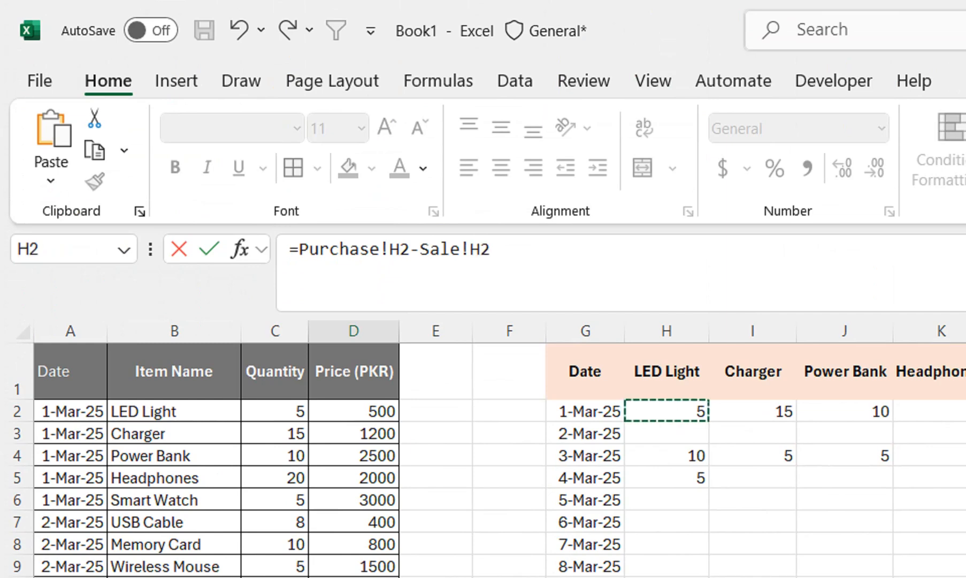
key(Return)
Step: Fill the D2 formula down to row 32 and across to column K, covering all dates and items
click(301, 409)
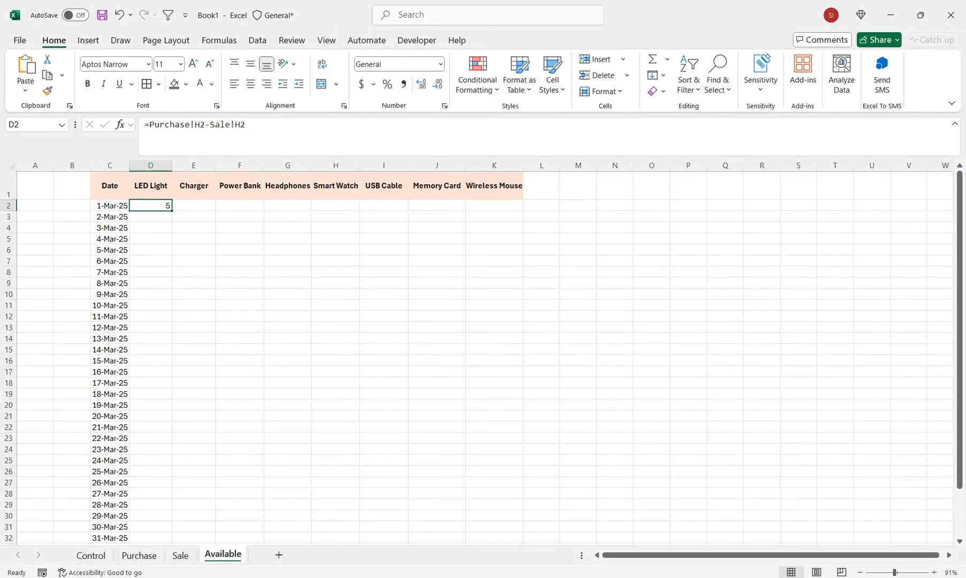
drag(171, 210, 172, 492)
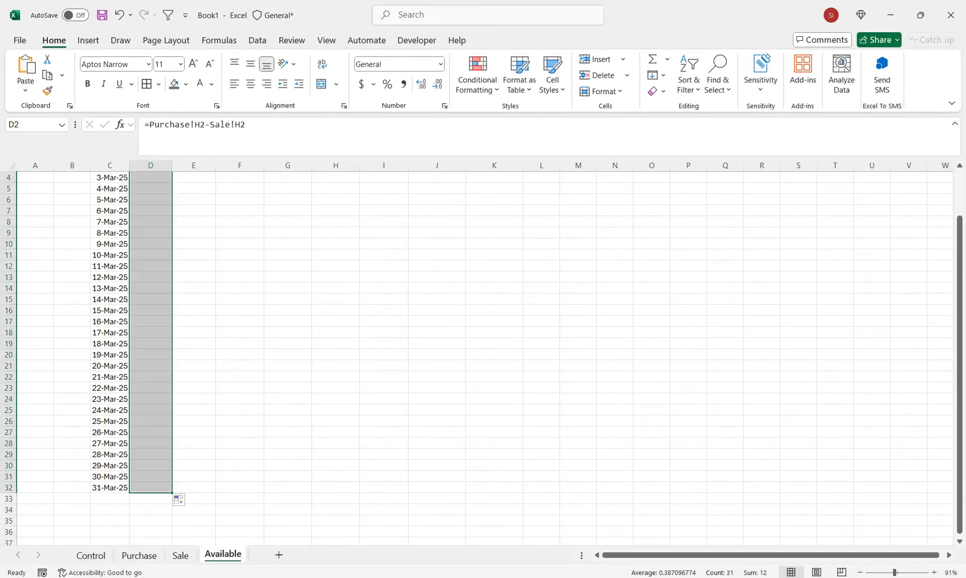
scroll(481, 359, up, 1)
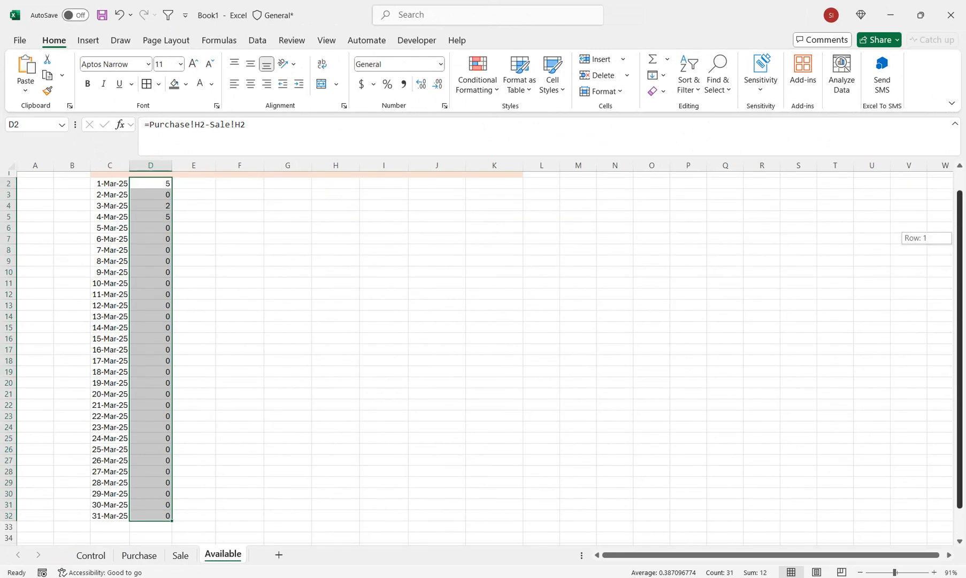
drag(172, 542, 519, 542)
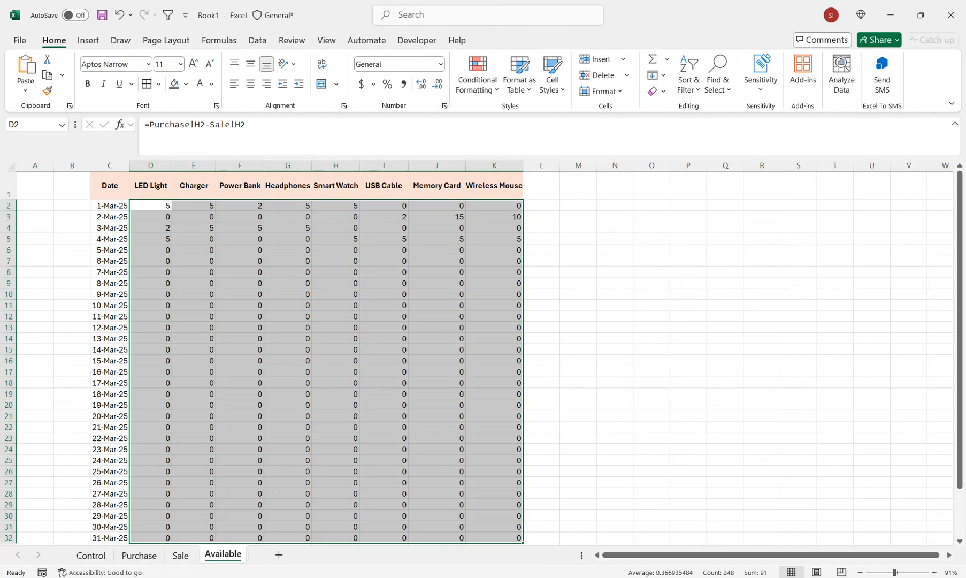
Step: Apply the custom number format 0;0;;@ to D2:K32 to hide the zero values
key(ctrl+1)
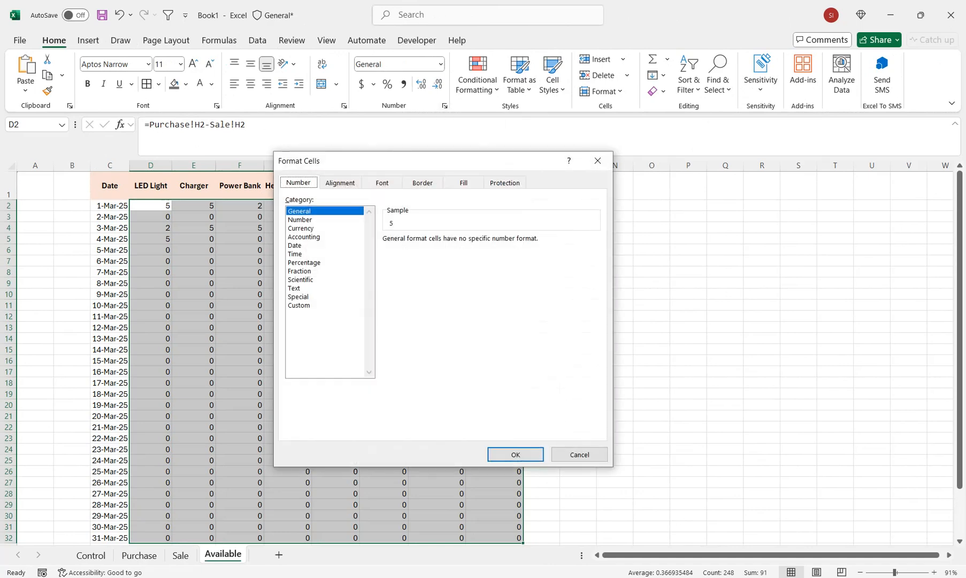
click(299, 306)
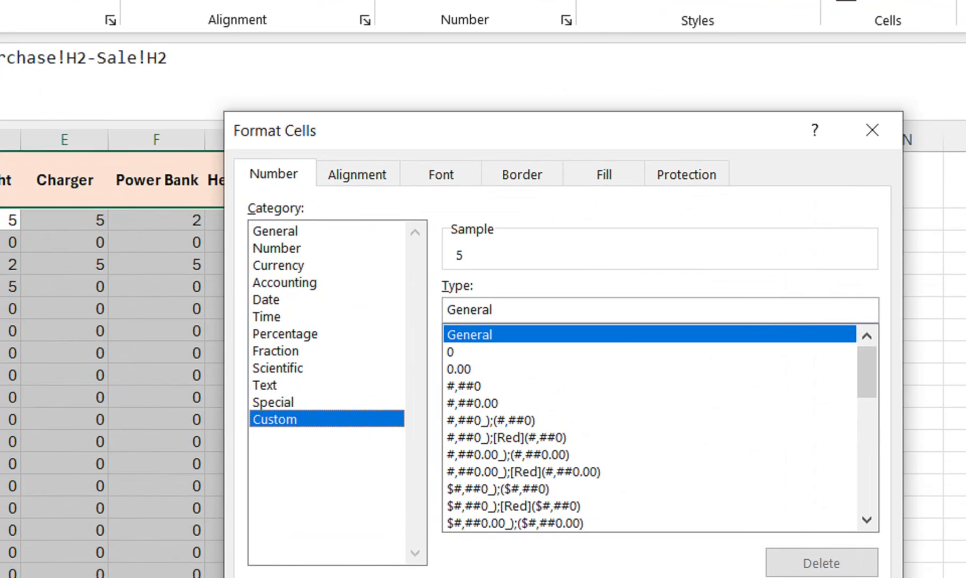
key(Tab)
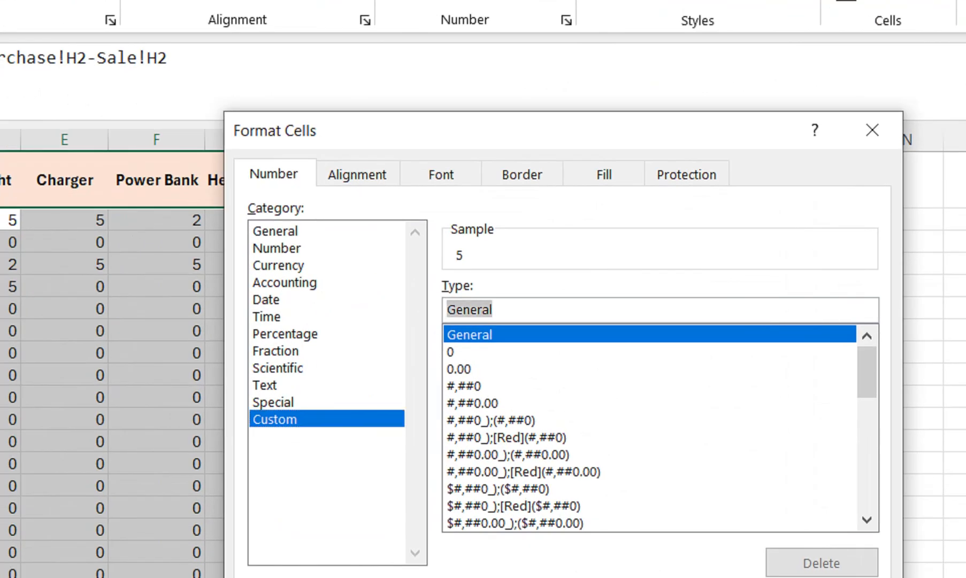
text(0;)
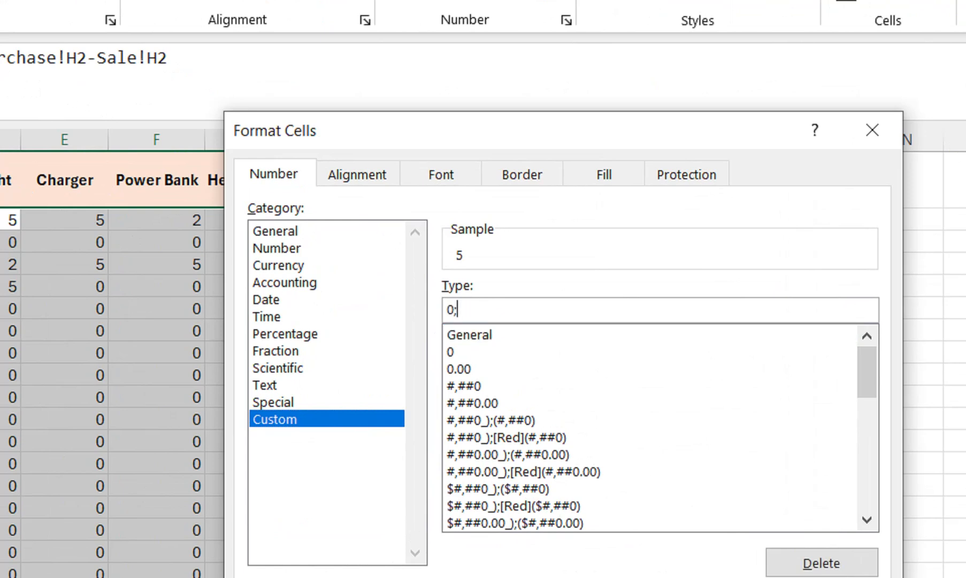
text(0;;@)
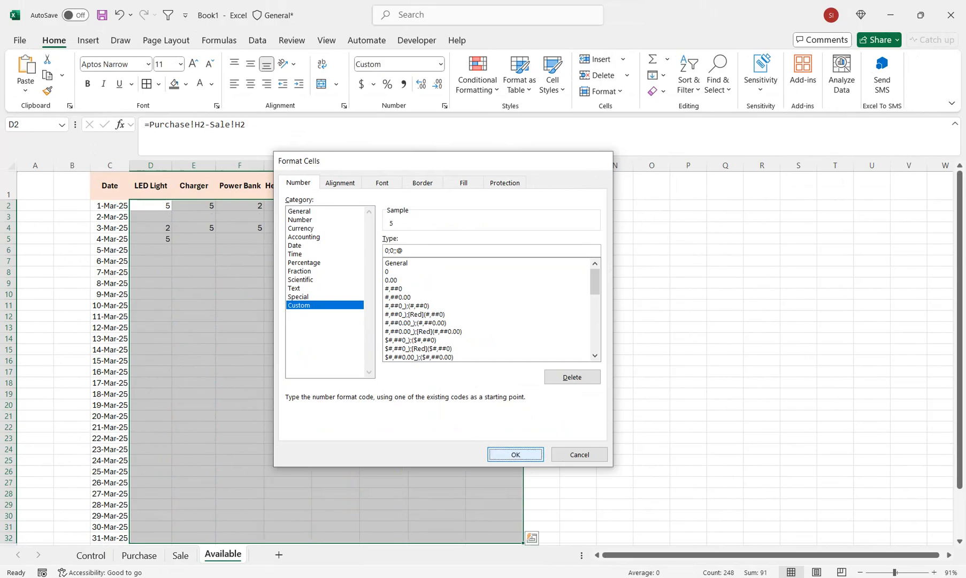
click(514, 454)
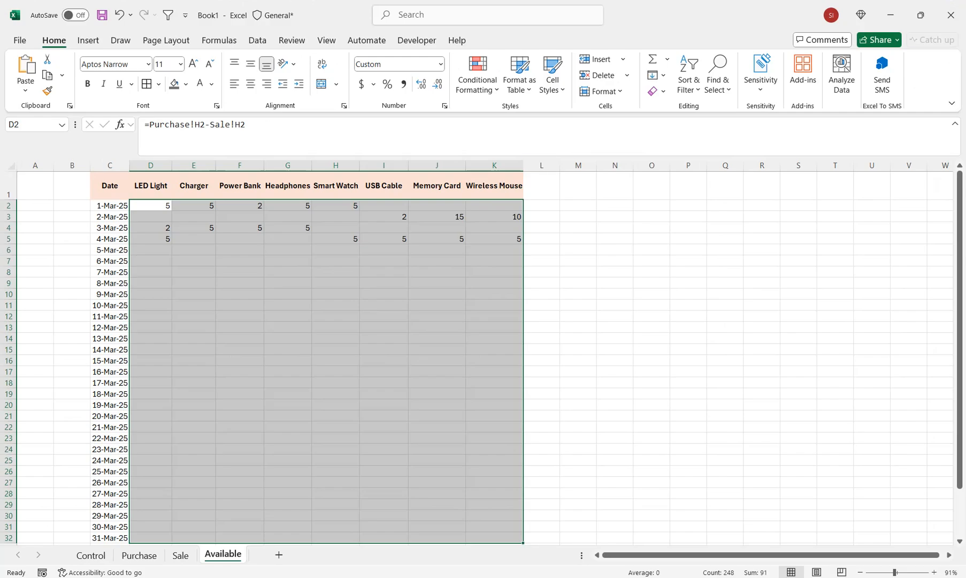
Step: Widen column L and add a Total header in L1 with a dark gray fill and white text
drag(560, 165, 580, 164)
click(548, 185)
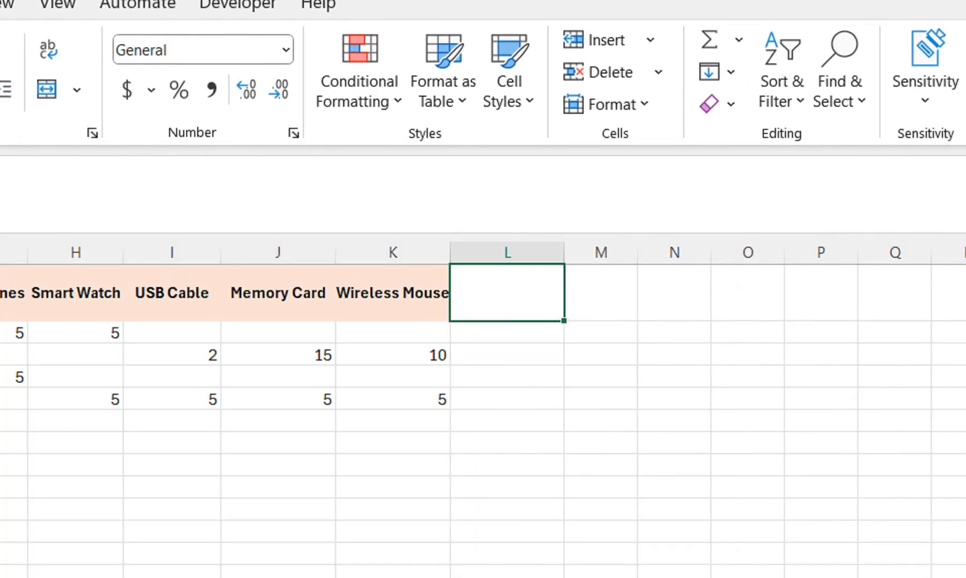
text(Tpta)
key(BackSpace)
key(BackSpace)
key(BackSpace)
text(o)
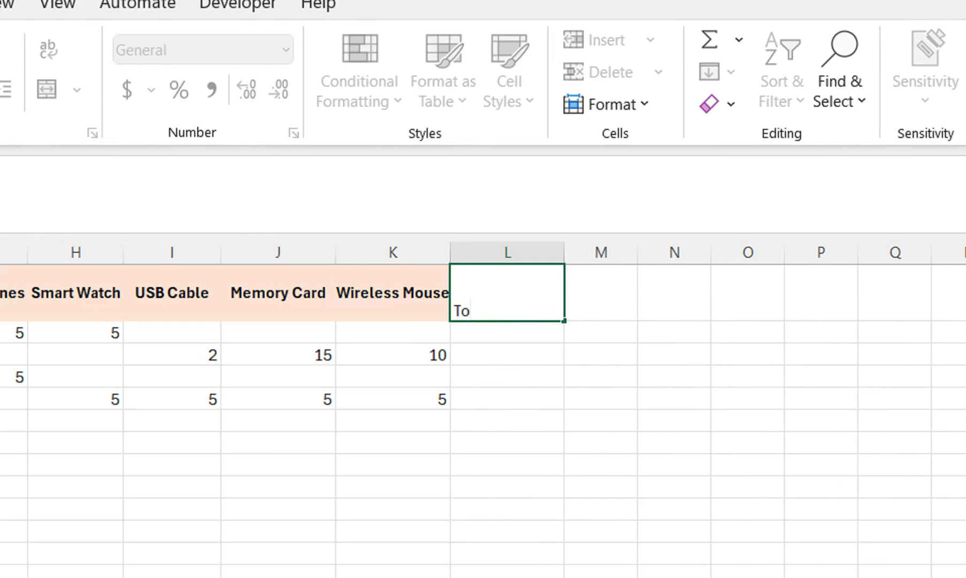
text(tal)
key(Return)
key(Up)
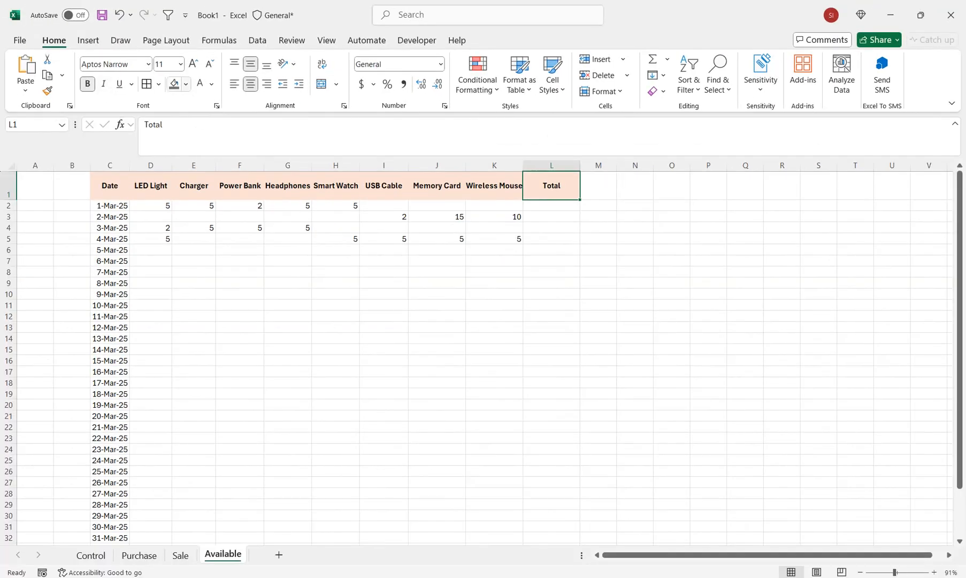
click(174, 84)
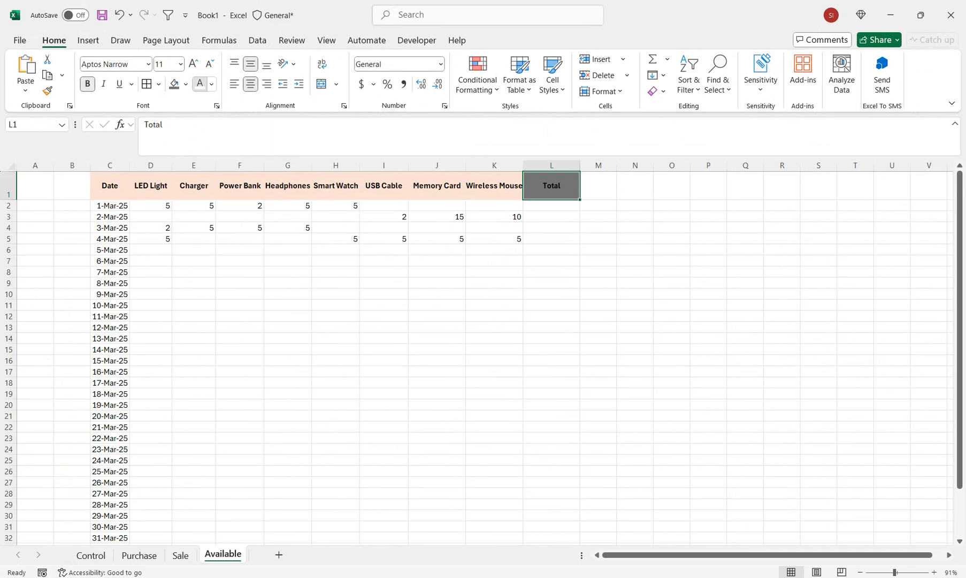
click(199, 84)
Step: Copy the Total header into C33 below the last date and make row 33 taller
key(ctrl+c)
drag(335, 383, 246, 529)
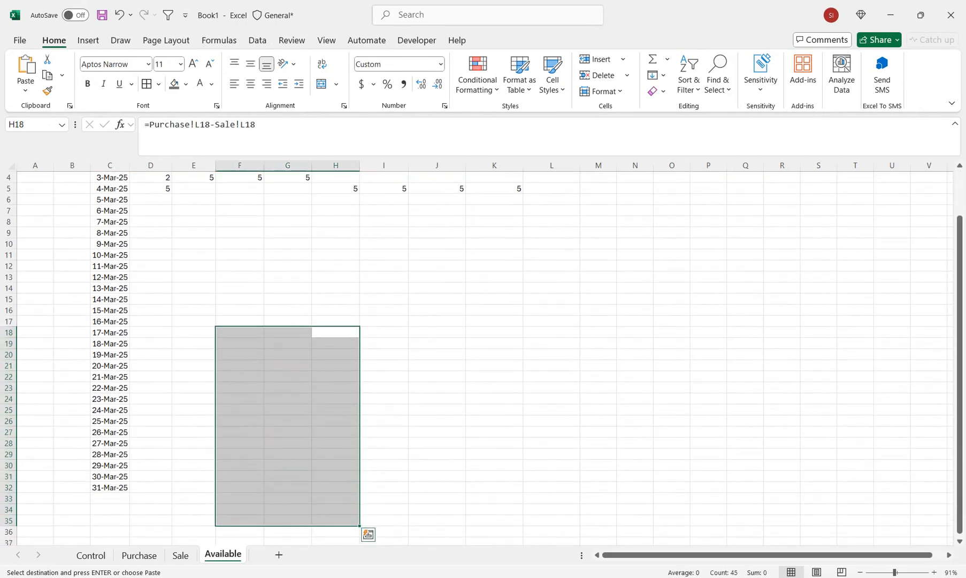
click(109, 487)
key(Down)
key(ctrl+v)
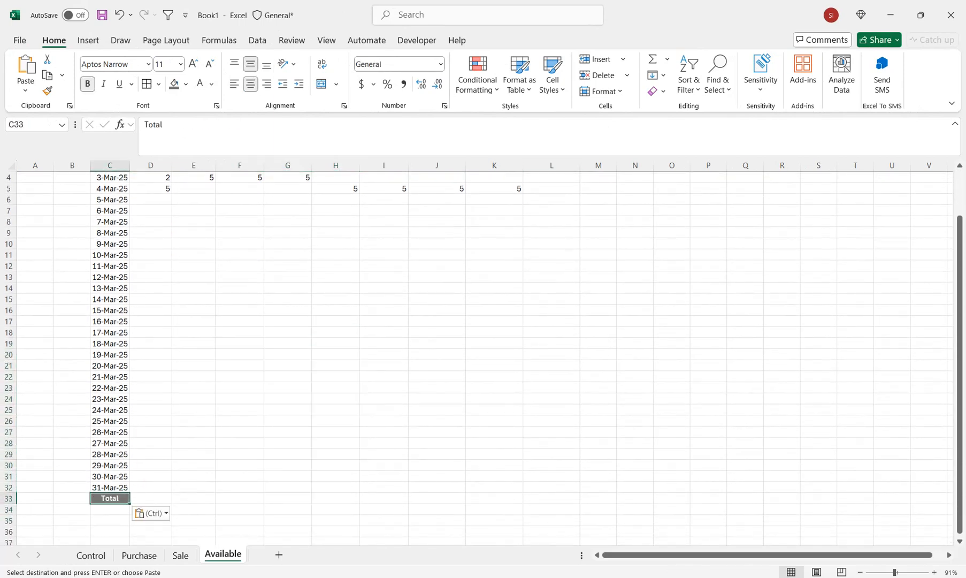
drag(8, 503, 8, 514)
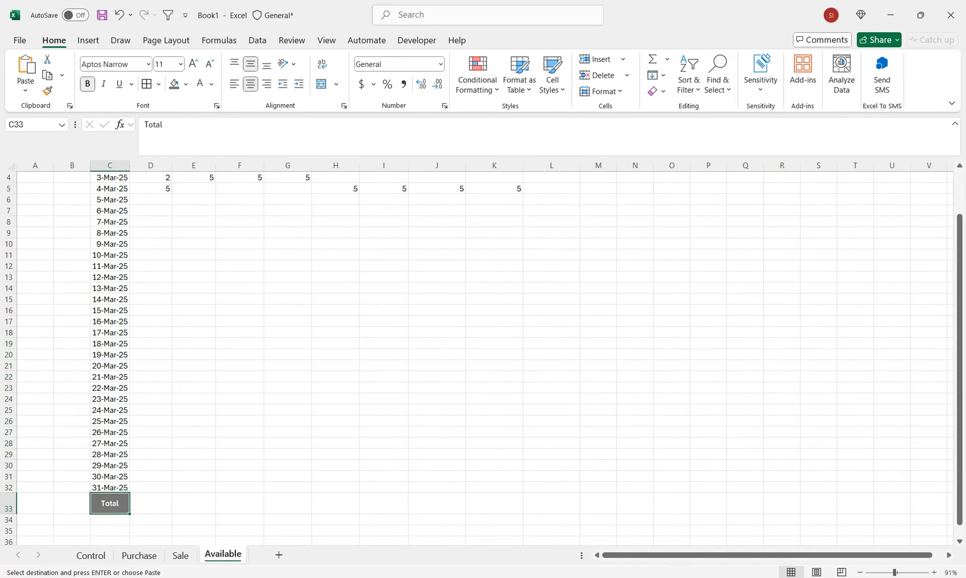
Step: AutoSum the D2:L33 range to add daily totals in column L and item totals in row 33
drag(552, 503, 150, 206)
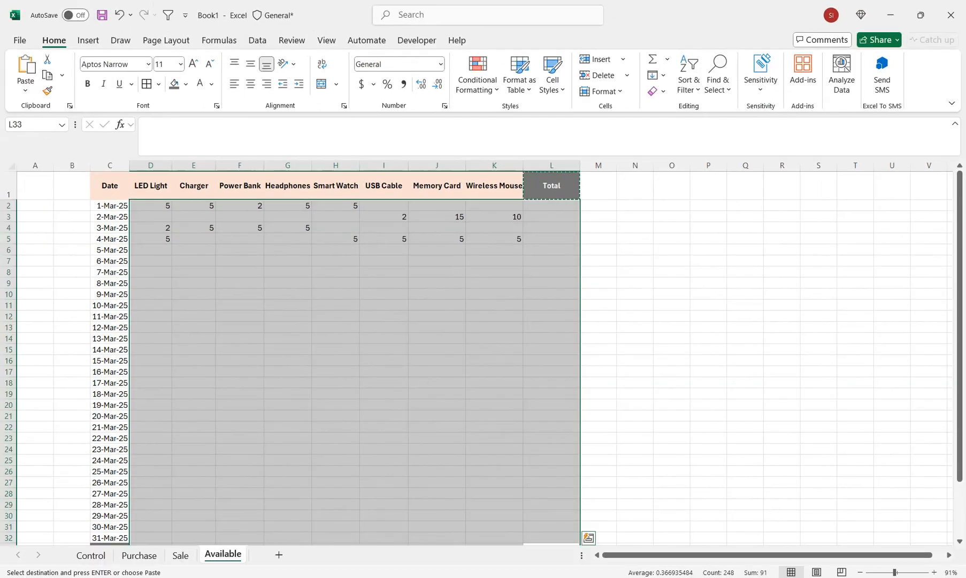
scroll(481, 357, down, 2)
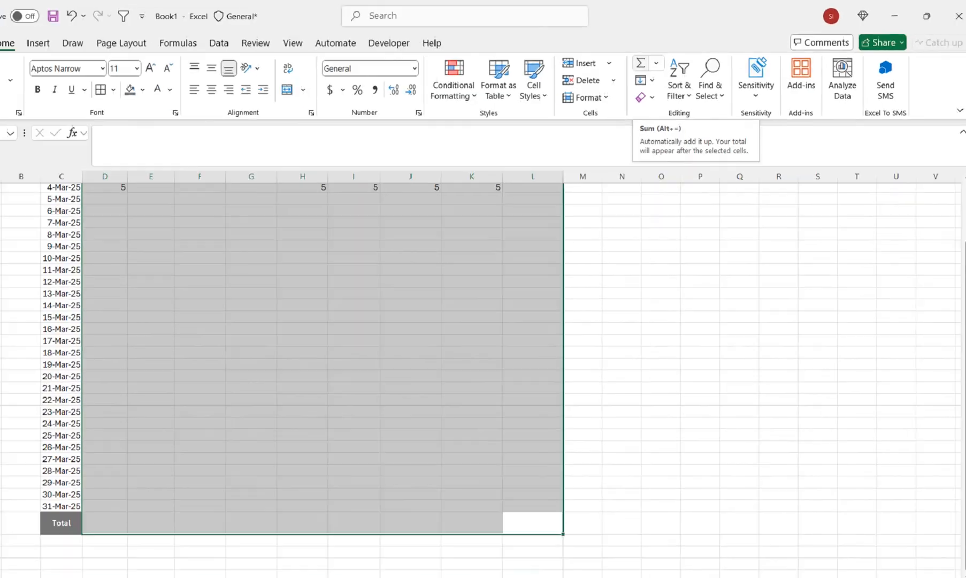
click(474, 119)
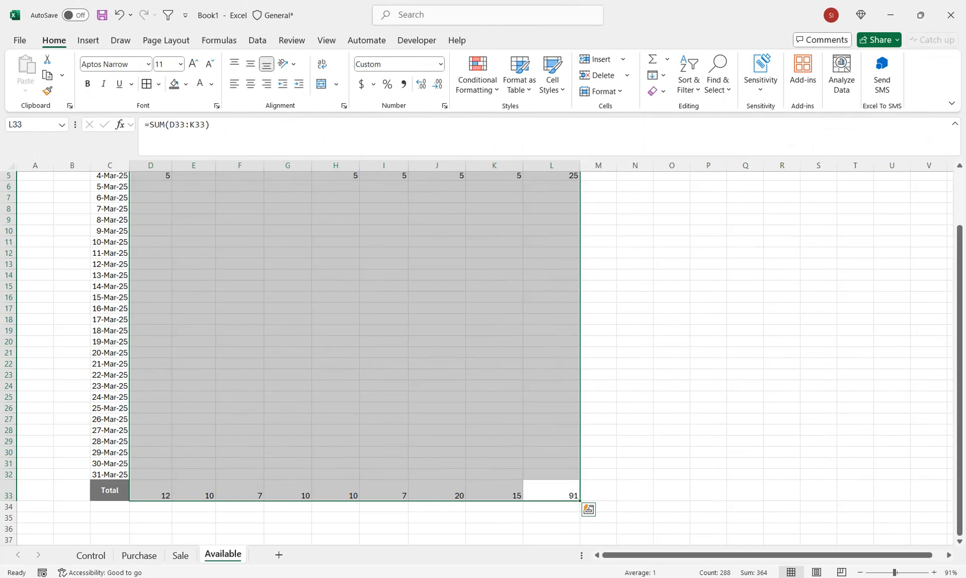
Step: Format the totals in D33:L33 as centered, bold, 18-point white text on a dark gray fill
drag(551, 490, 150, 490)
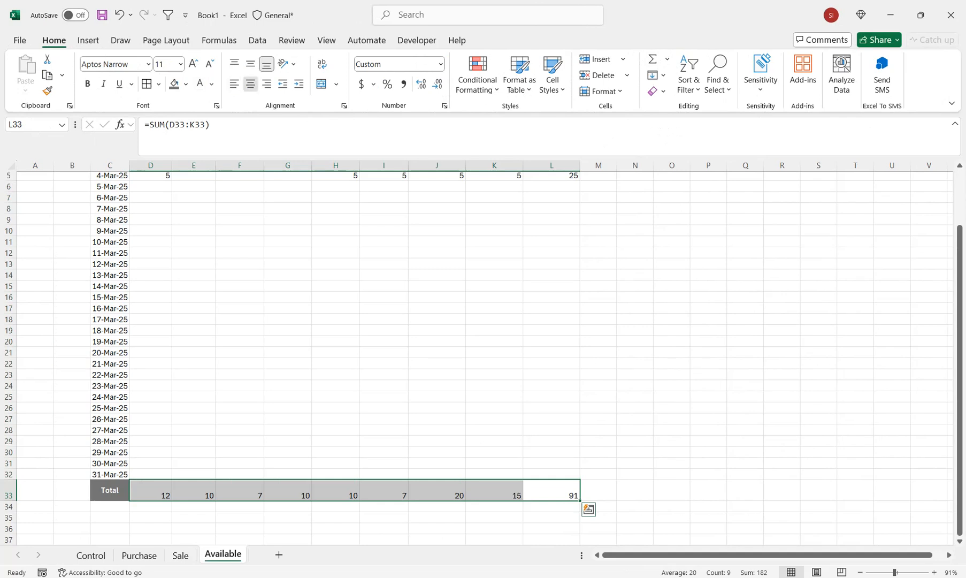
click(250, 84)
click(250, 64)
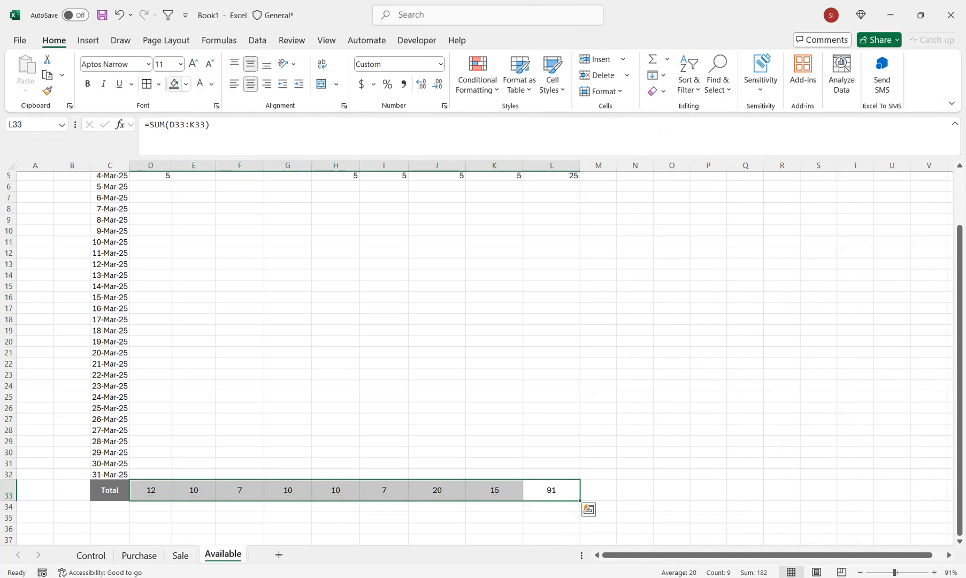
click(173, 84)
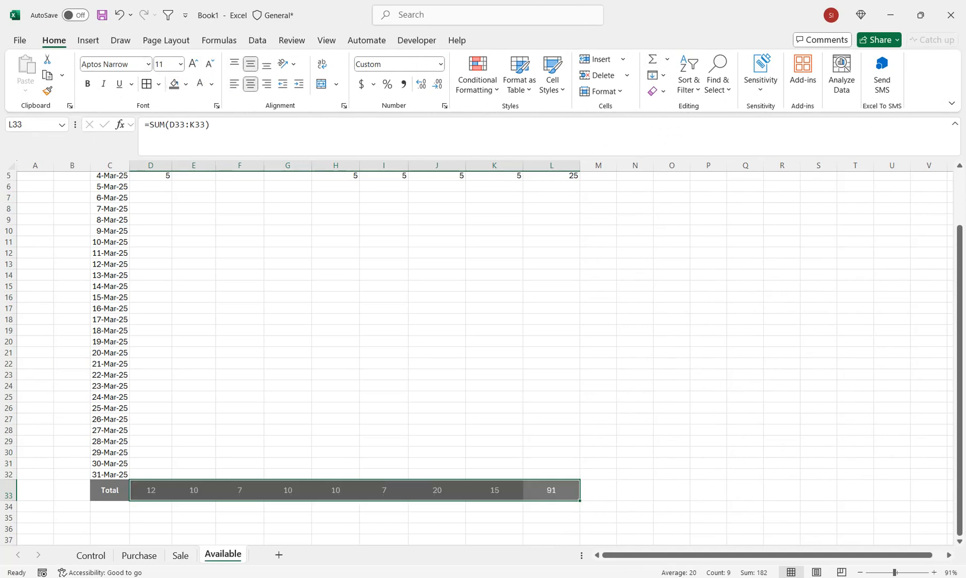
click(88, 83)
click(193, 64)
click(193, 63)
click(193, 63)
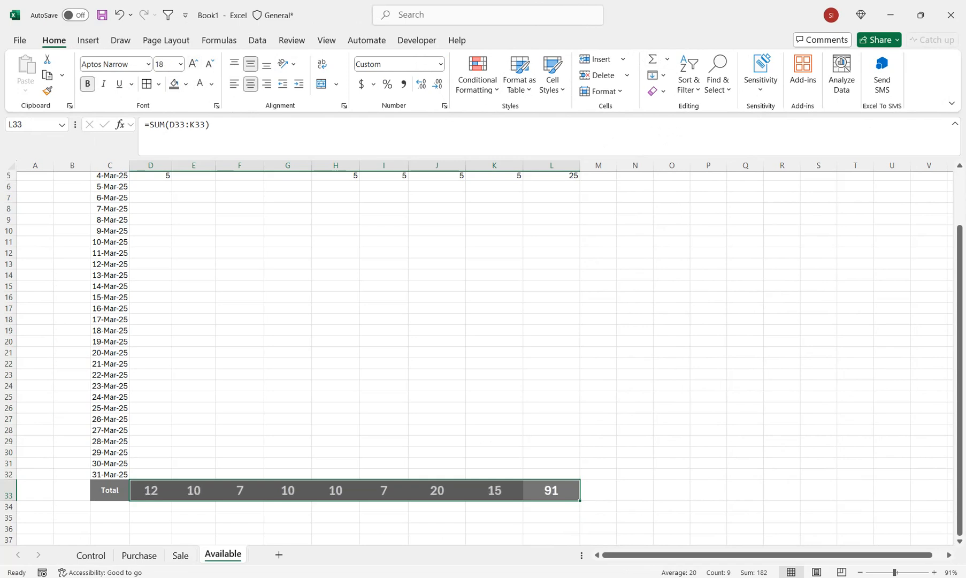
Step: Apply blue gradient data bars to the daily totals in L2:L32
drag(551, 473, 550, 205)
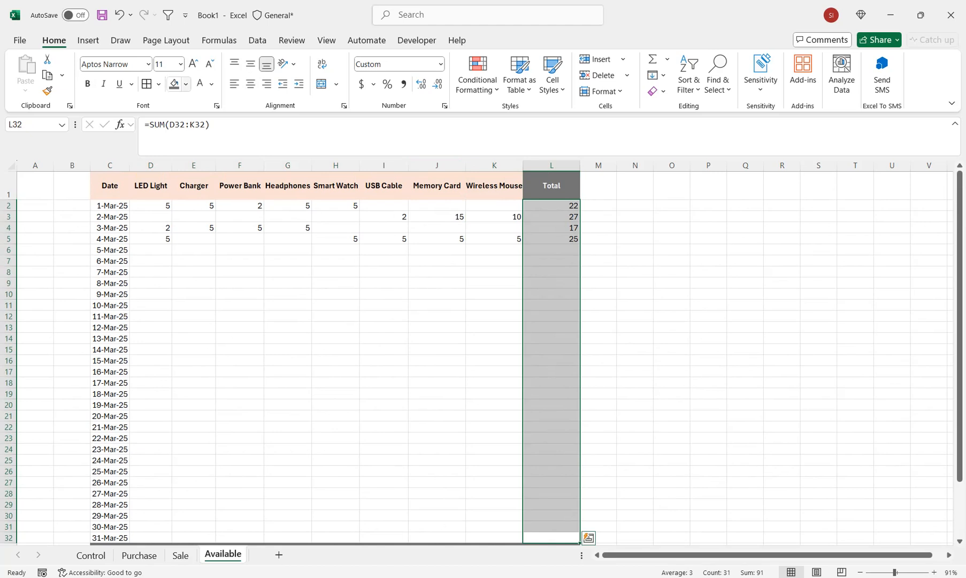
click(185, 84)
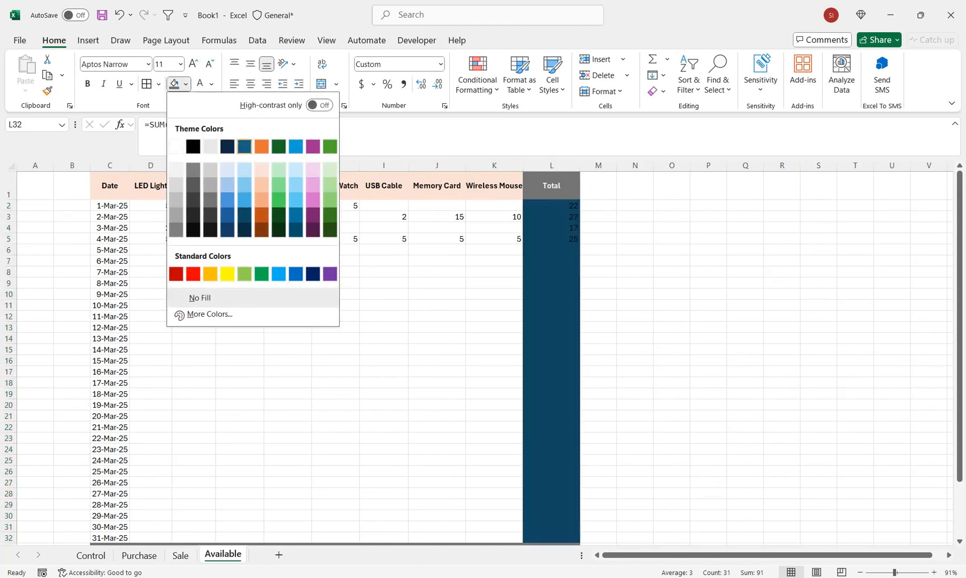
click(478, 75)
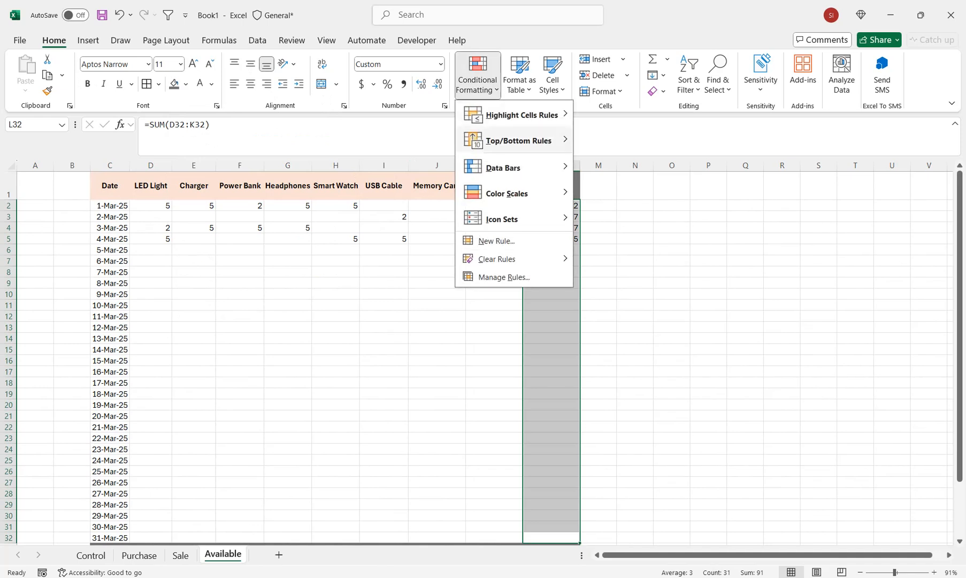
mouse_move(513, 167)
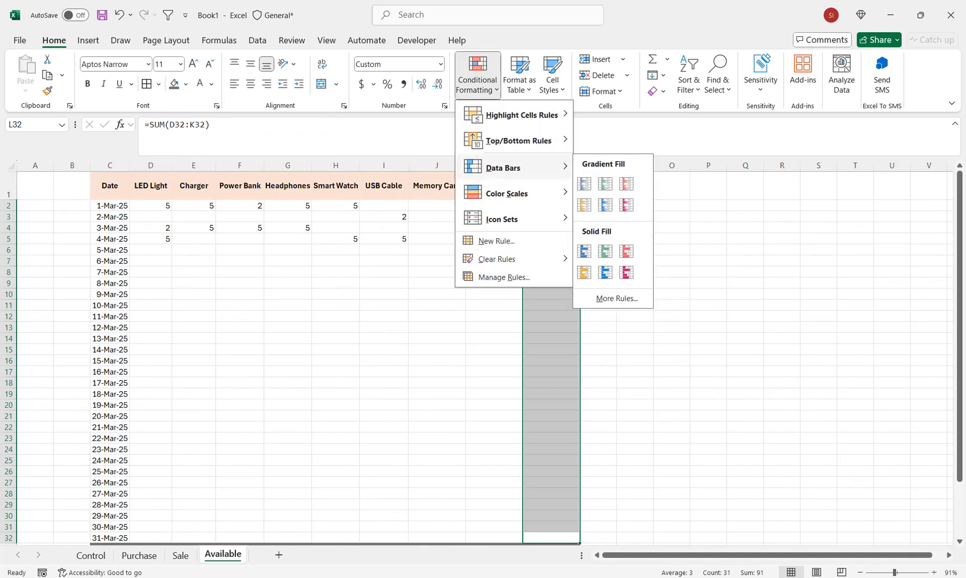
click(605, 204)
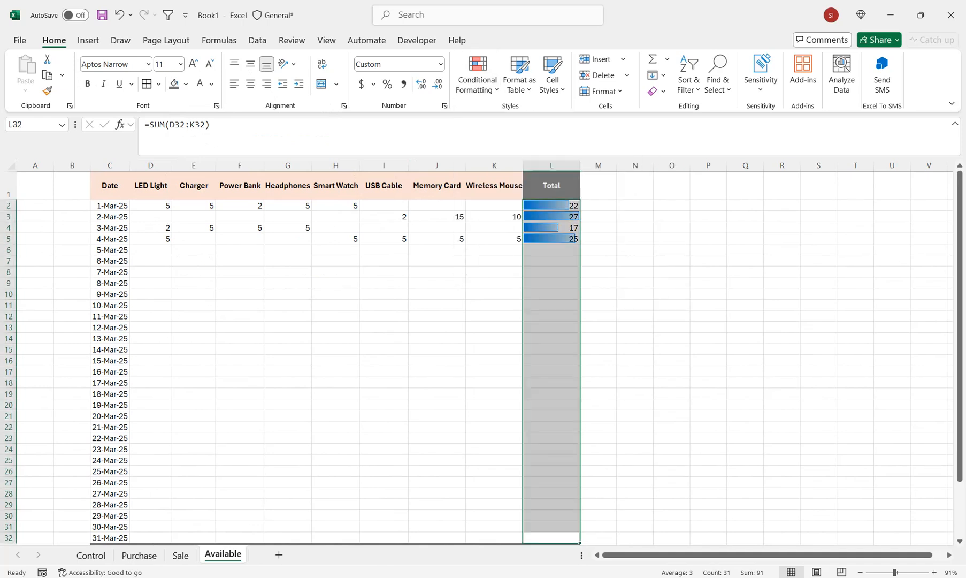
key(ctrl+Up)
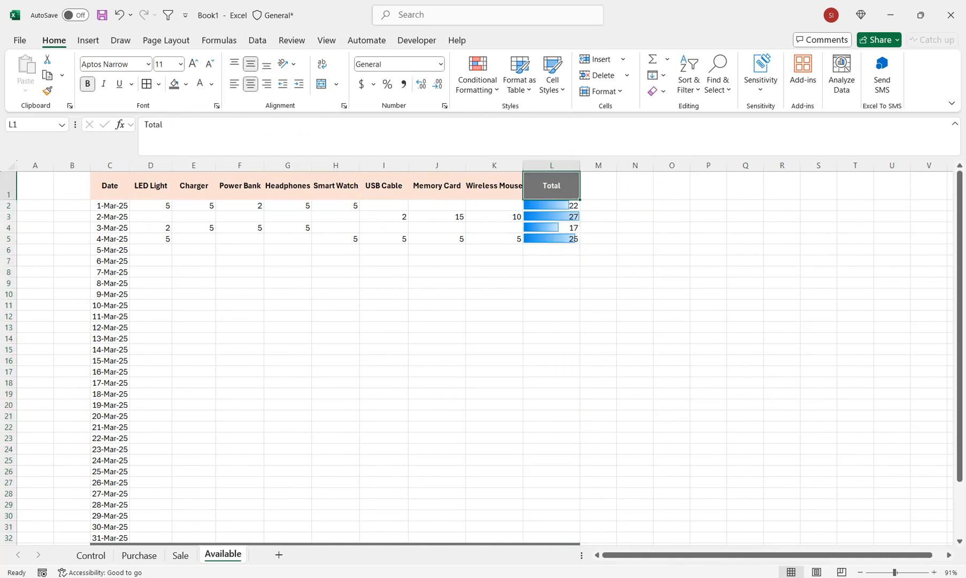
key(Down)
key(ctrl+shift+Down)
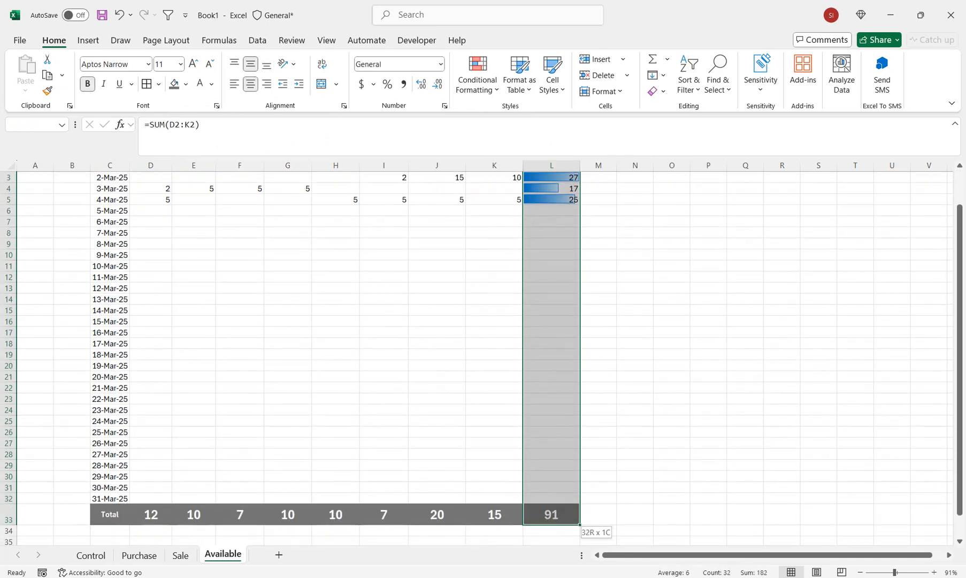
click(185, 84)
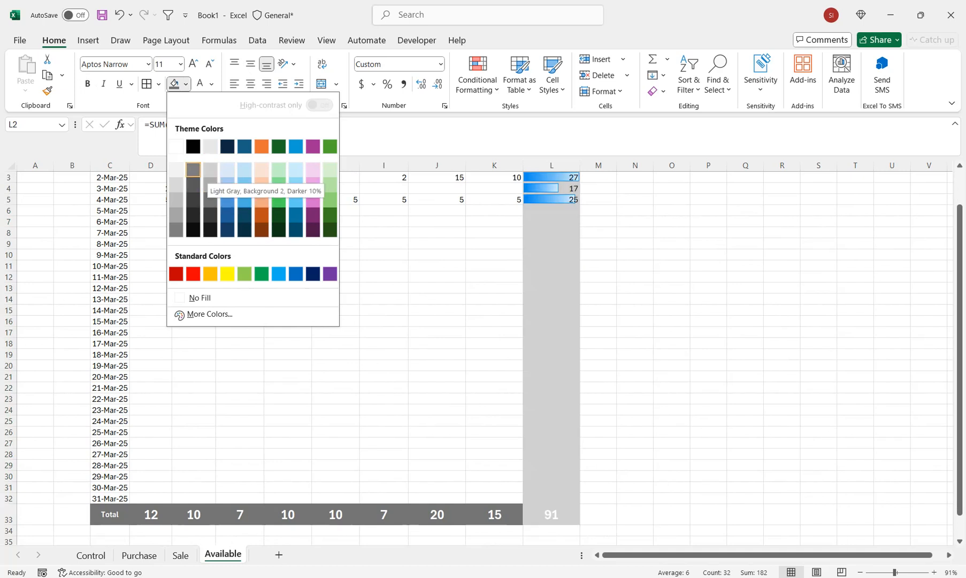
Step: Copy the formatting of the D33 total onto the daily totals in L2:L32
click(151, 514)
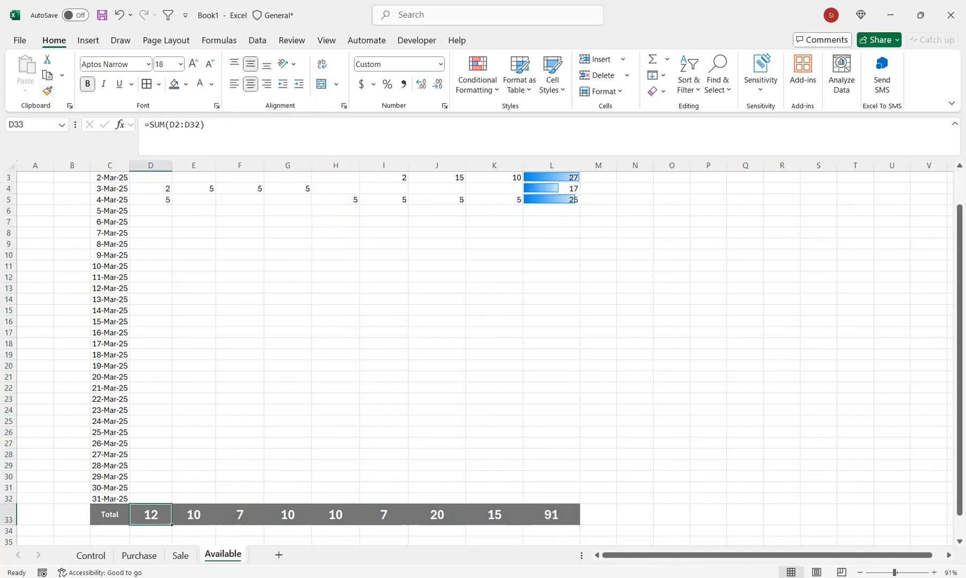
click(47, 90)
mouse_move(551, 497)
mouse_down()
mouse_move(551, 185)
mouse_move(551, 205)
mouse_up()
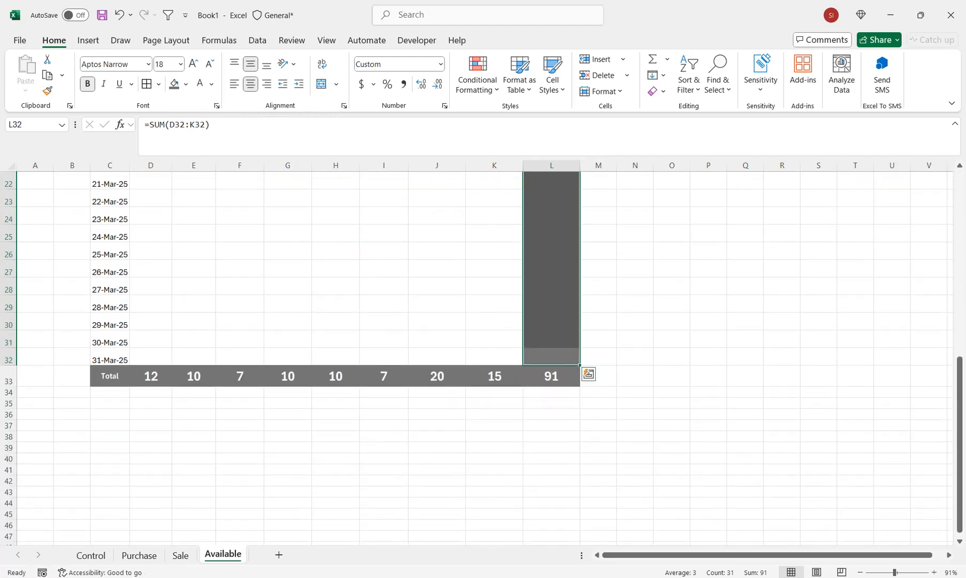
Step: Center the stock quantities in D2:K32 both ways and make them bold at 18 points
drag(959, 381, 959, 196)
drag(152, 211, 522, 539)
scroll(321, 347, up, 4)
click(251, 63)
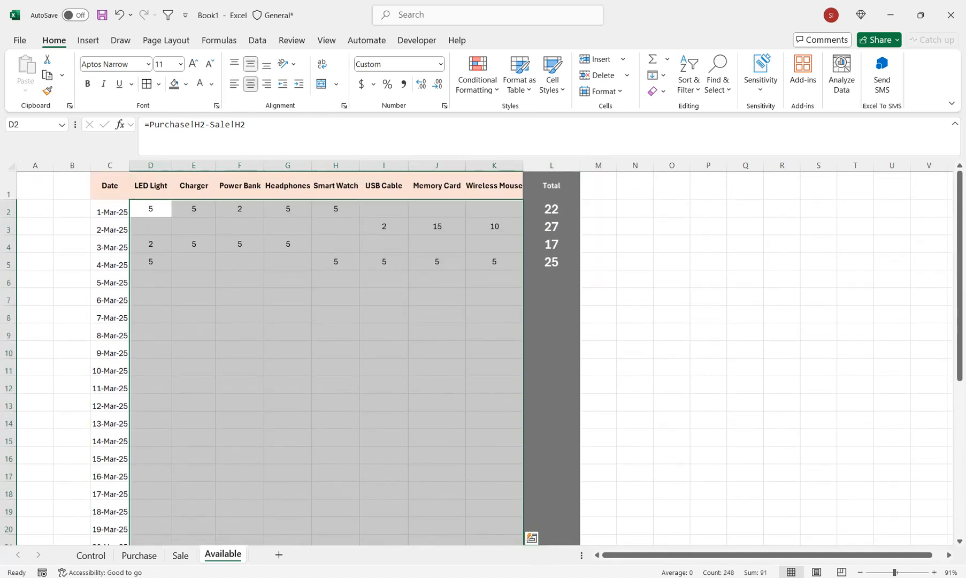
click(88, 83)
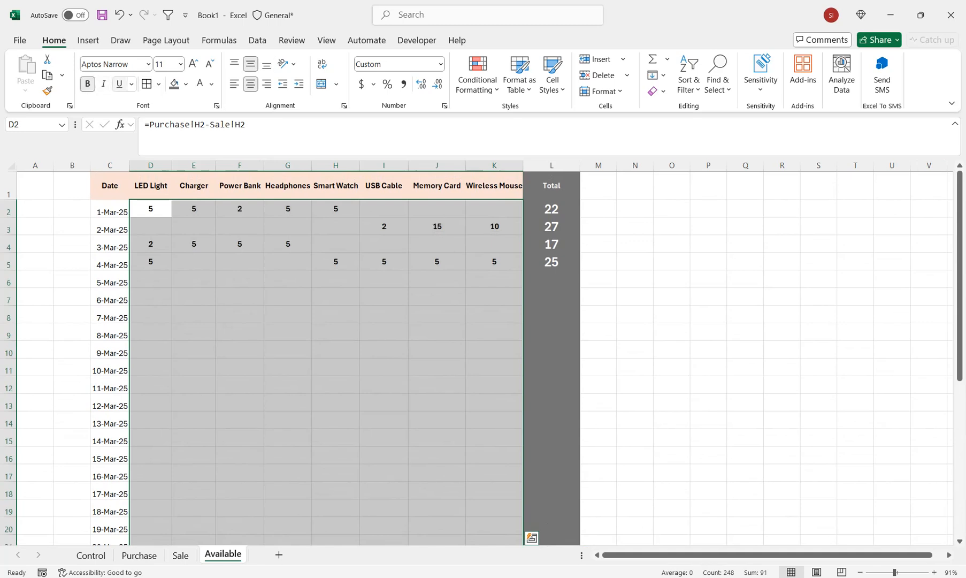
click(193, 64)
click(193, 63)
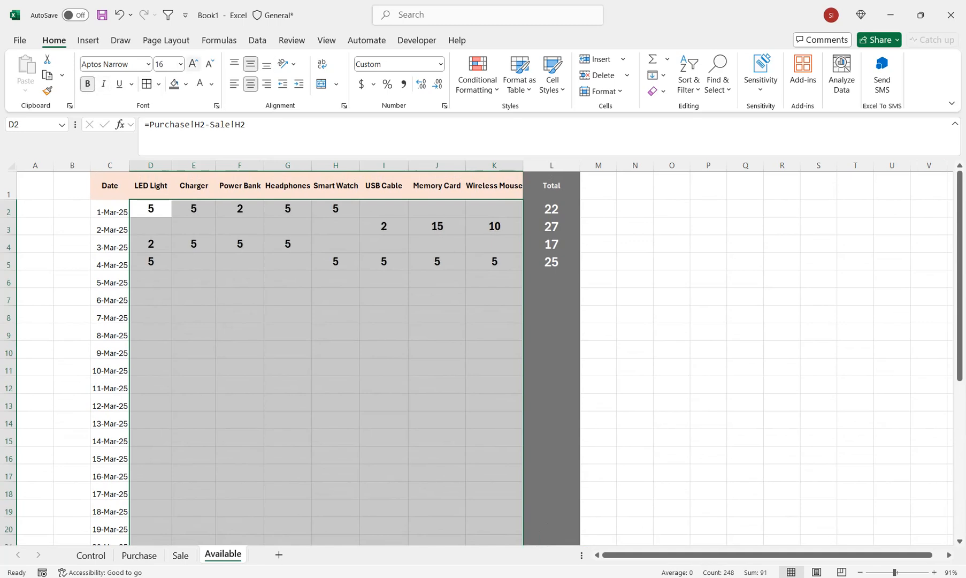
click(193, 63)
click(336, 297)
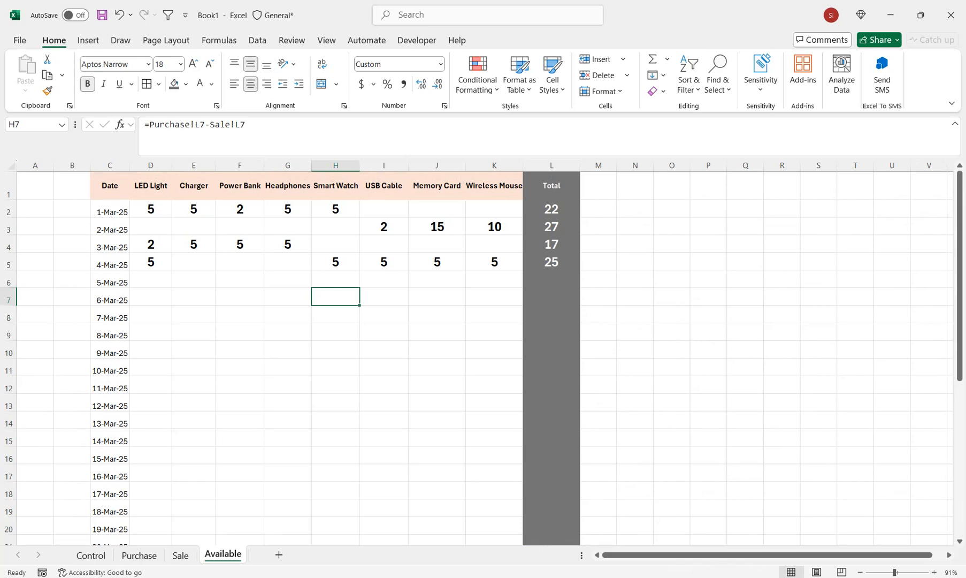
Step: Give the Total header in L1 a black fill and enlarge its text
click(552, 185)
click(186, 84)
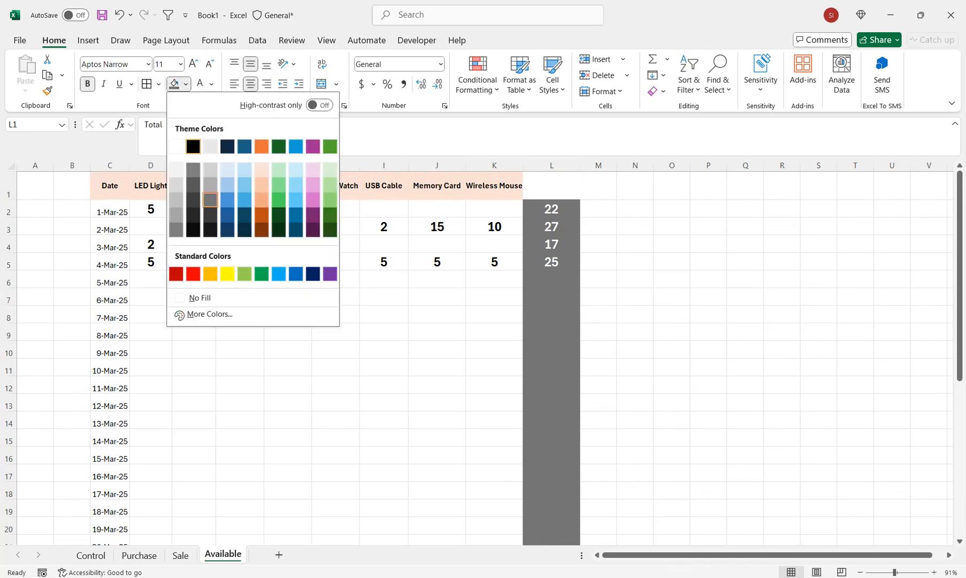
click(193, 145)
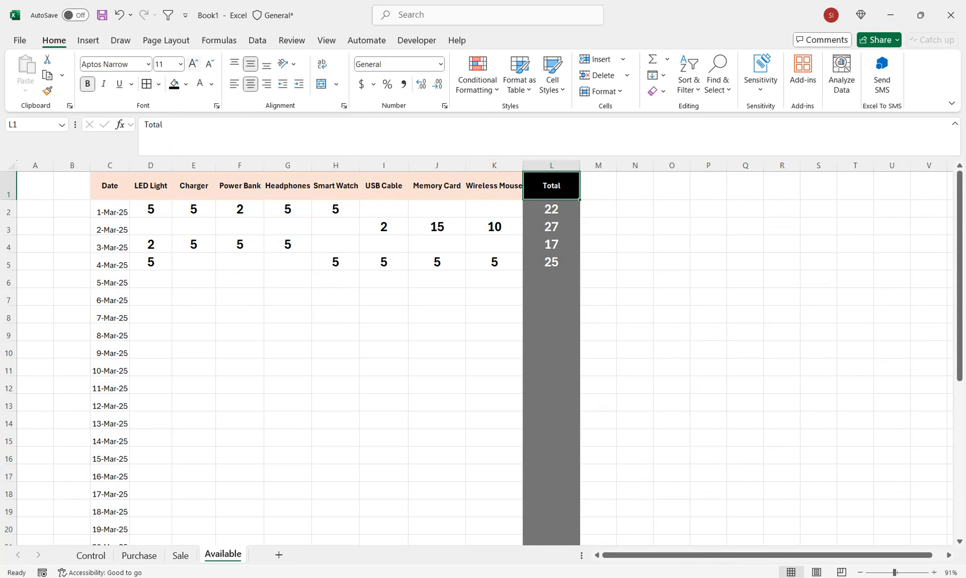
click(193, 63)
click(193, 64)
click(193, 64)
click(193, 64)
click(193, 64)
click(288, 244)
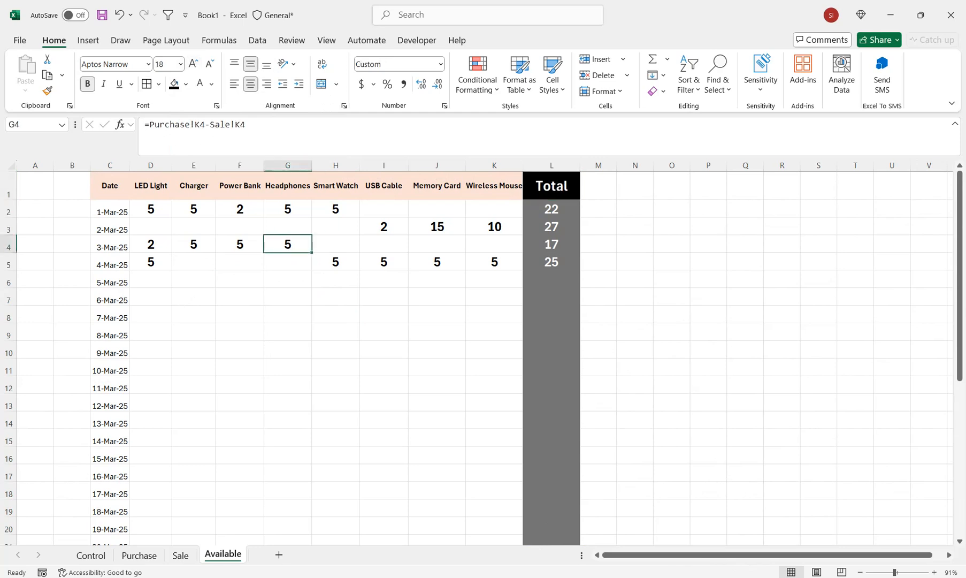
click(181, 555)
click(333, 282)
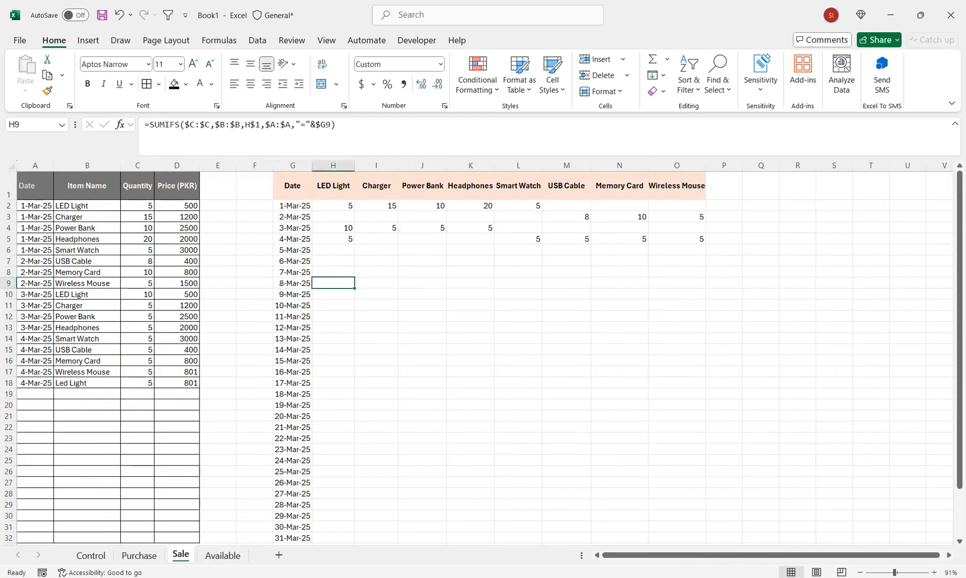
drag(333, 205, 676, 515)
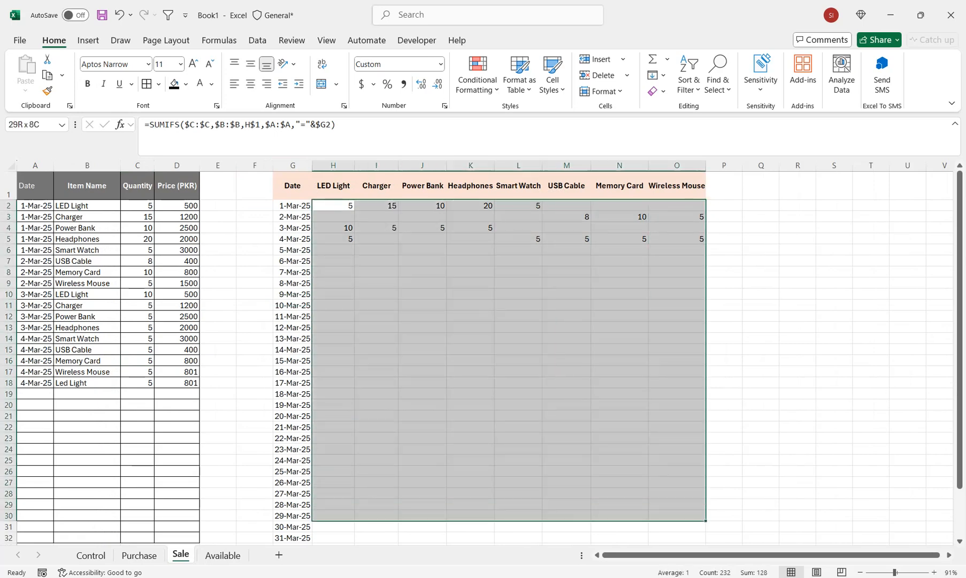
click(222, 555)
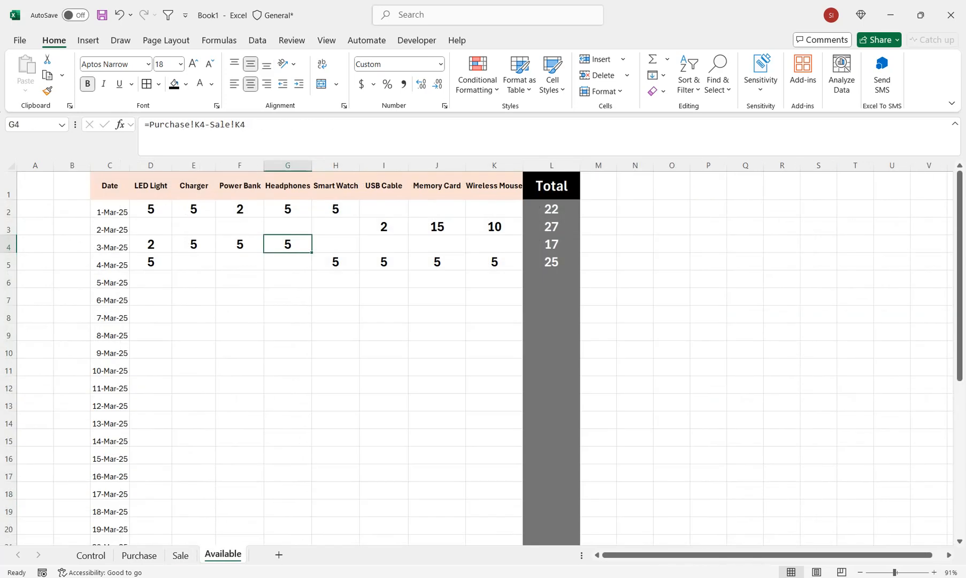
Step: On the Sale sheet, add a Total header in P1 after the Wireless Mouse column
key(ctrl+Page_Up)
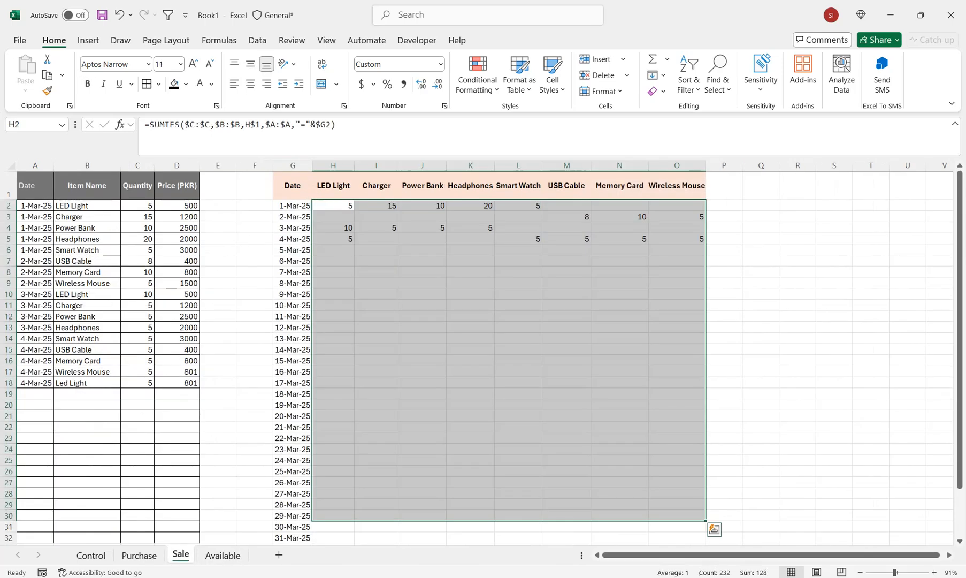
click(724, 185)
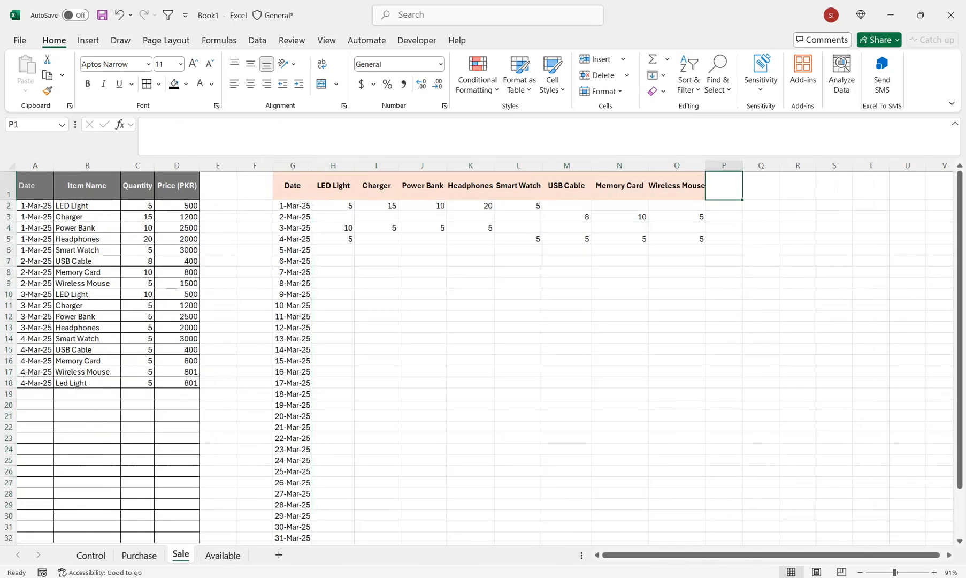
text(OTal)
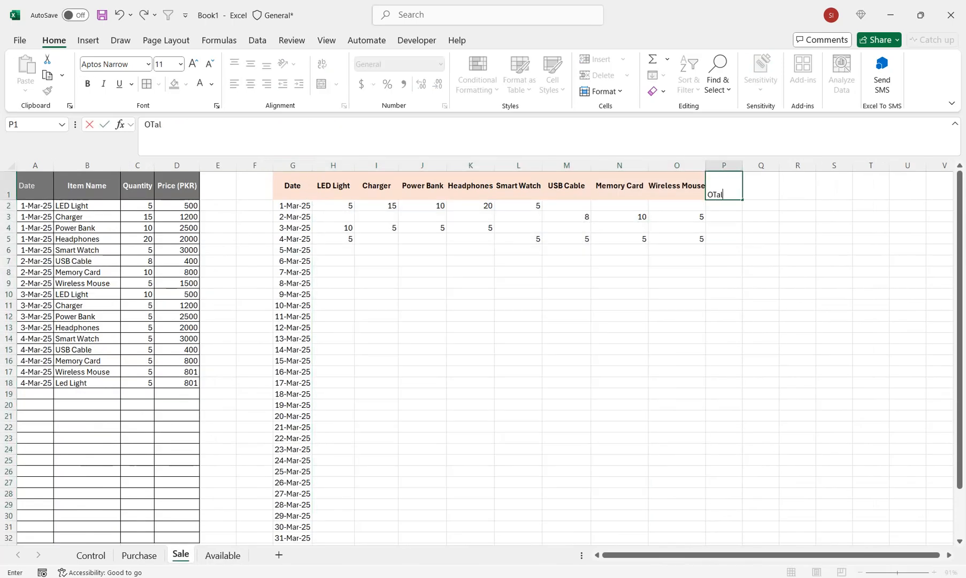
key(BackSpace)
key(BackSpace)
key(BackSpace)
text(Toal)
key(Return)
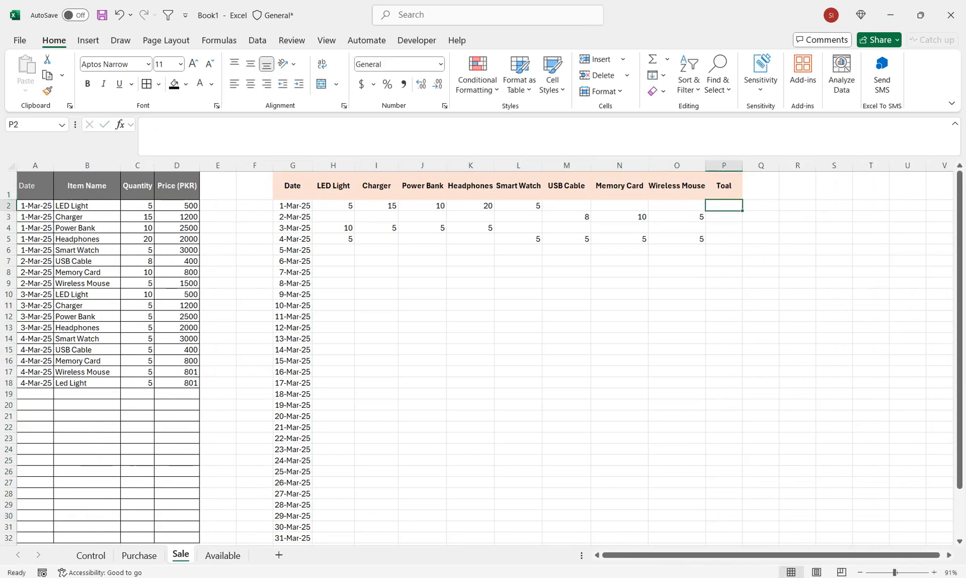
key(Up)
text(Tota)
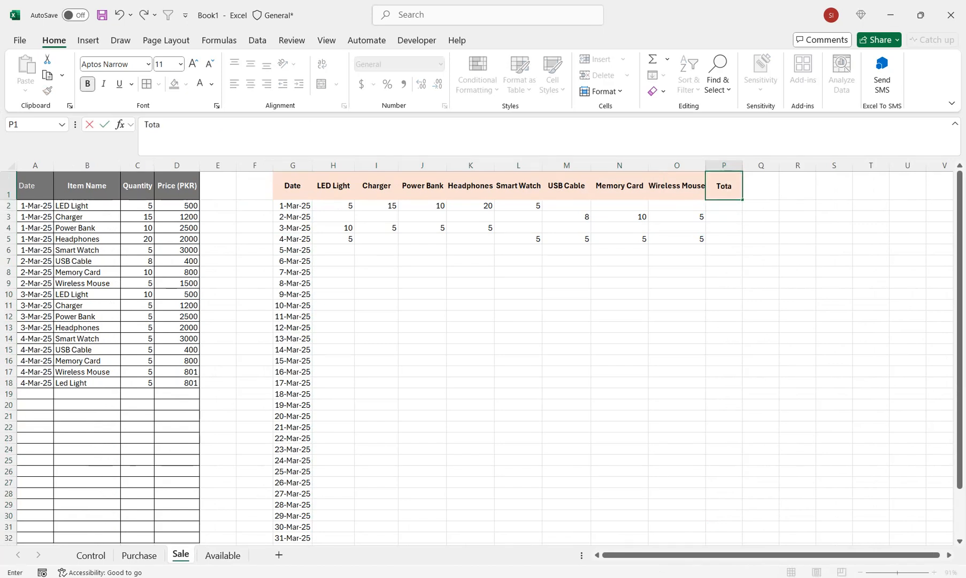
click(676, 239)
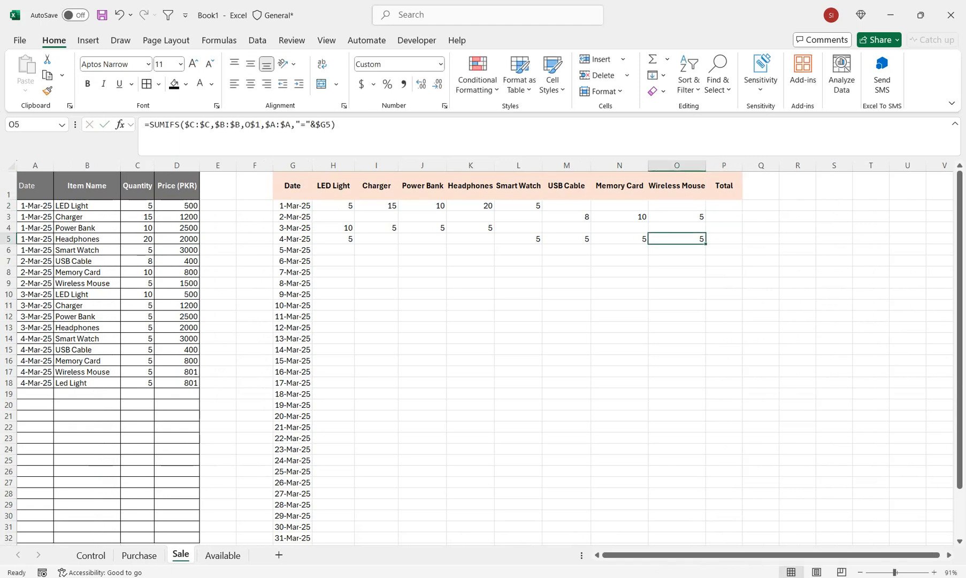
Step: Copy the Total header in P1 to G33, below the last date
click(723, 185)
key(ctrl+c)
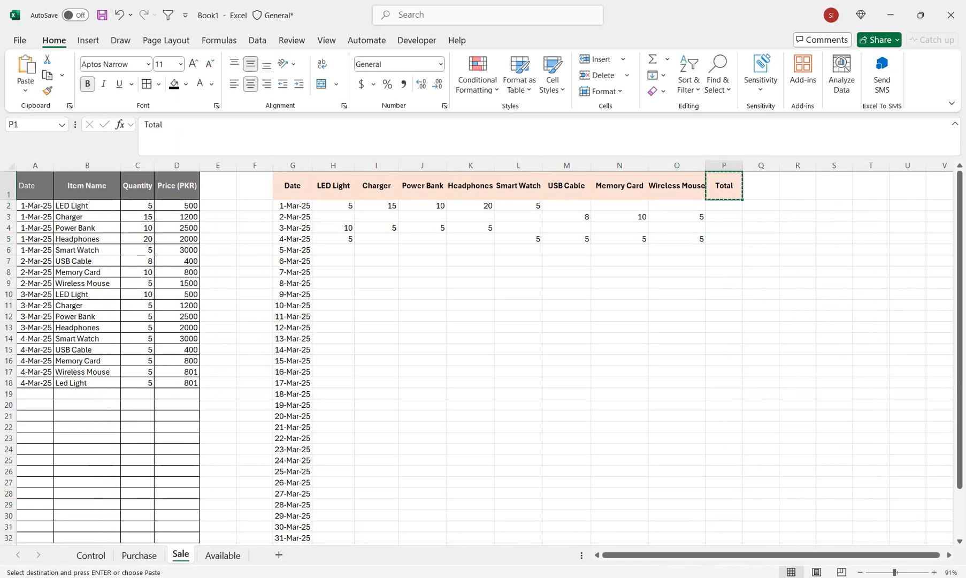
scroll(481, 356, down, 1)
click(293, 495)
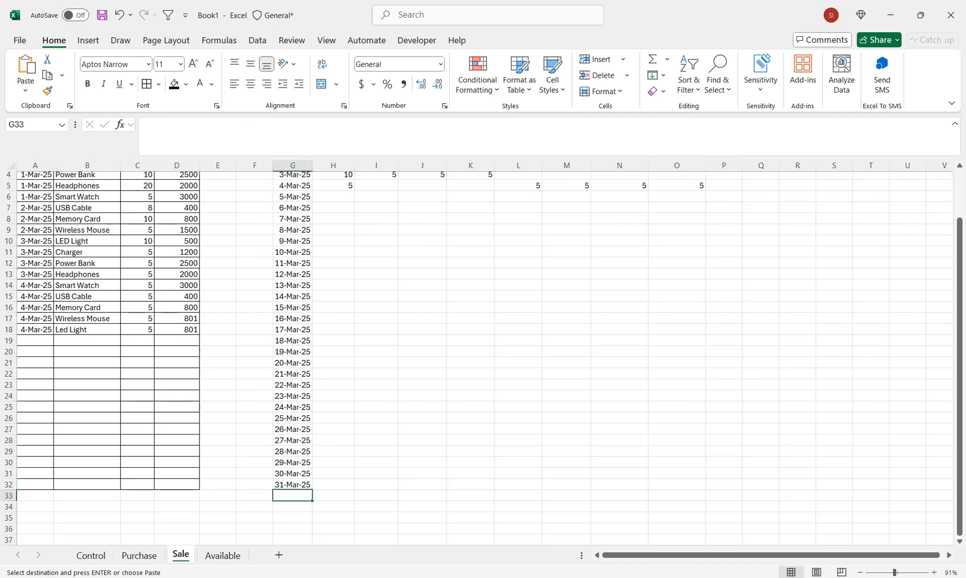
key(ctrl+v)
Step: Add AutoSum totals across H2:P33 for each date in column P and each item in row 33
drag(676, 495, 427, 184)
drag(723, 206, 334, 521)
key(ctrl+v)
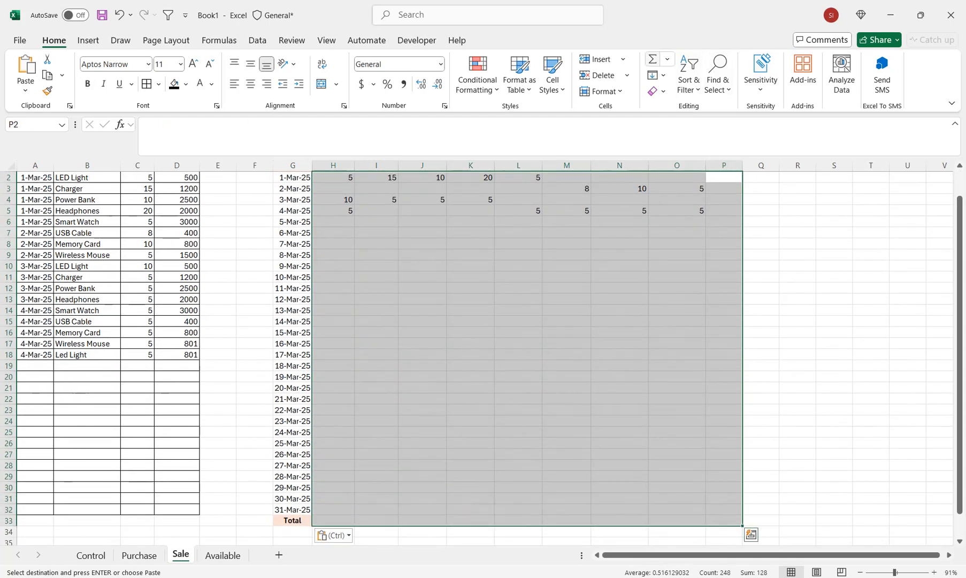
click(652, 60)
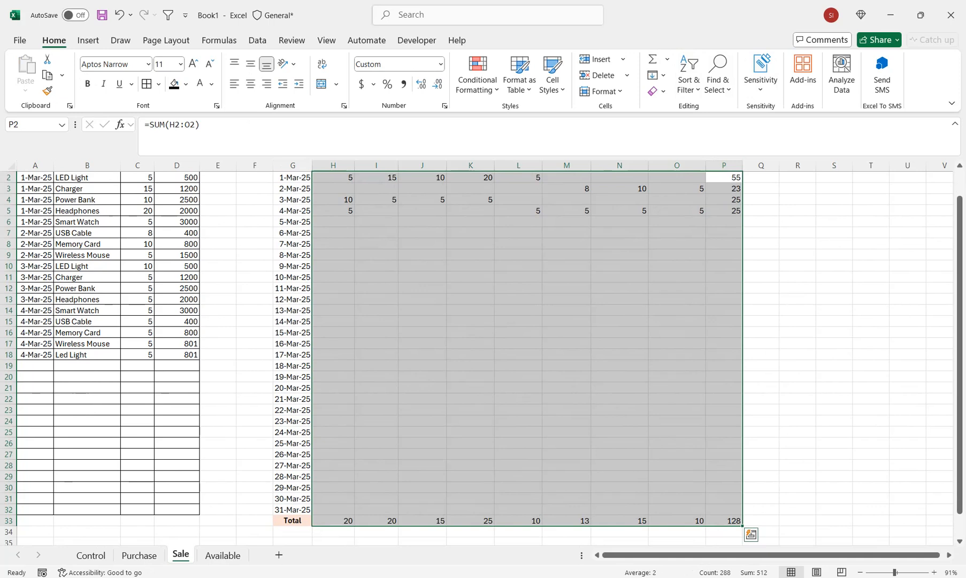
drag(959, 235, 959, 210)
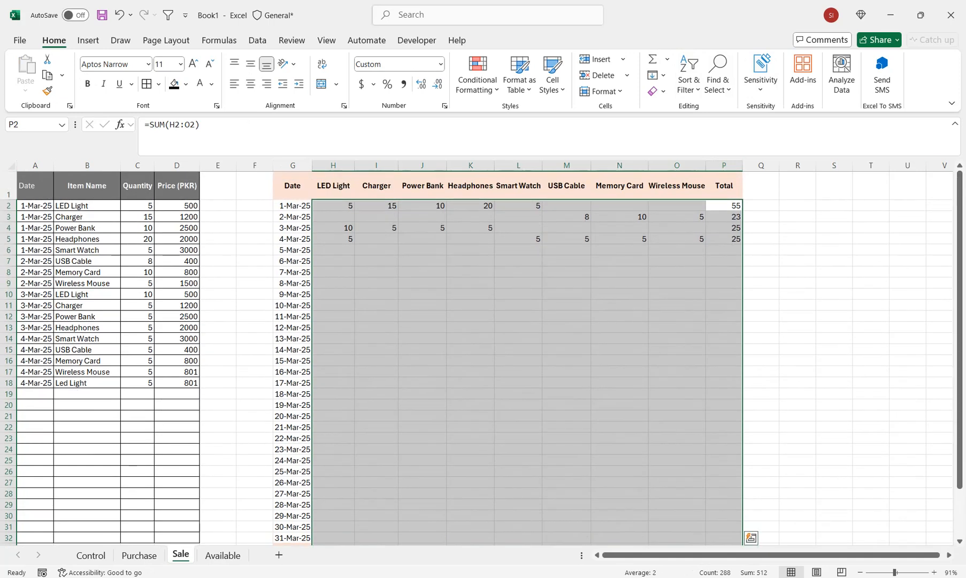
Step: Give the totals in P2:P33 and H33:O33 a black fill and white bold text at 16 points
drag(723, 205, 473, 529)
drag(376, 520, 334, 520)
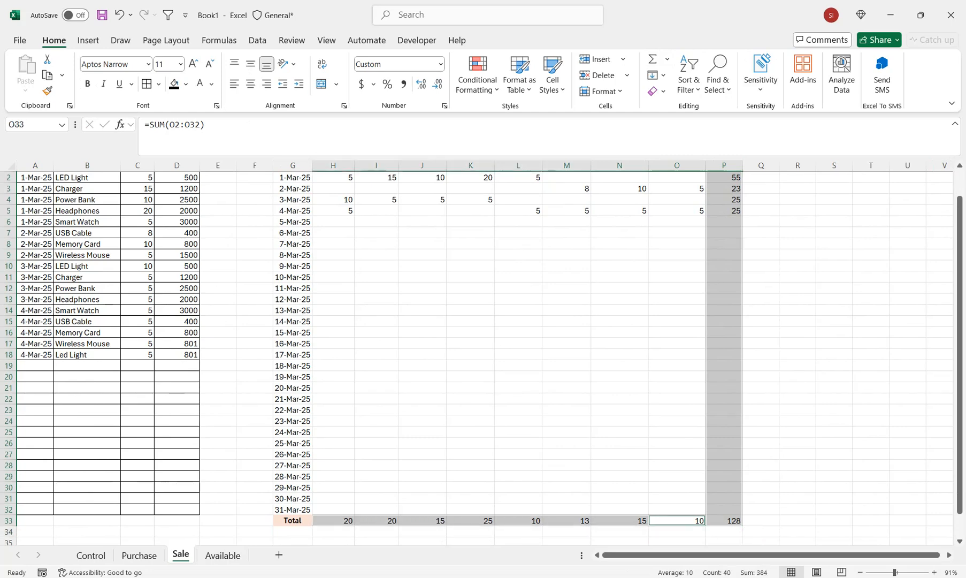
click(174, 84)
click(200, 84)
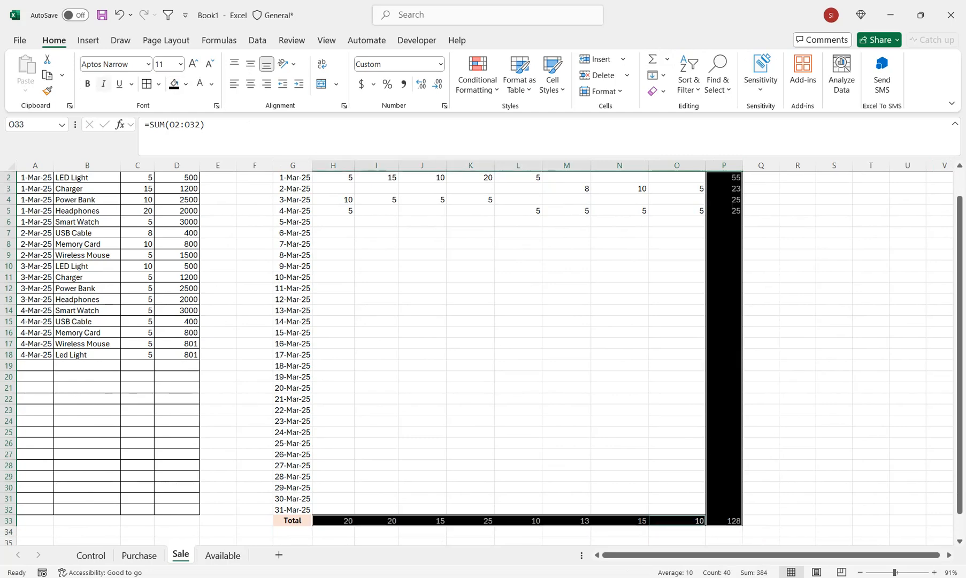
click(87, 84)
click(193, 63)
click(193, 63)
click(193, 63)
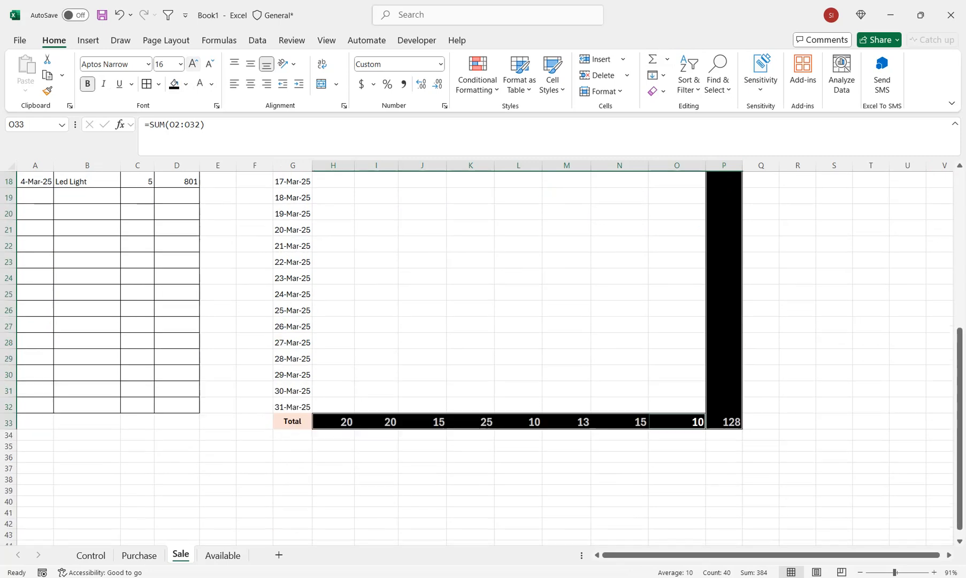
Step: Center the sale quantities in H2:O32 both ways and make them bold at 18 points
drag(960, 353, 960, 192)
drag(334, 209, 705, 534)
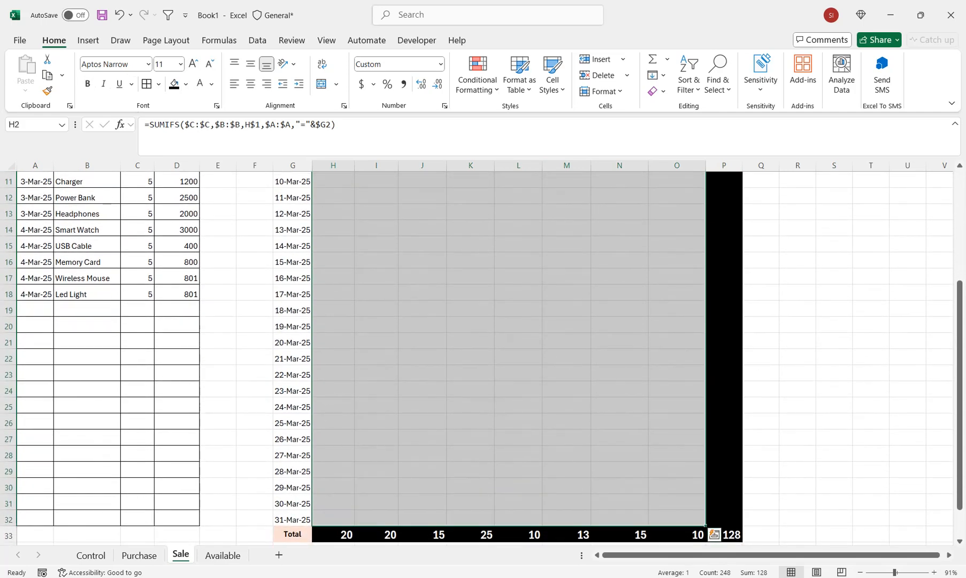
click(250, 84)
click(250, 64)
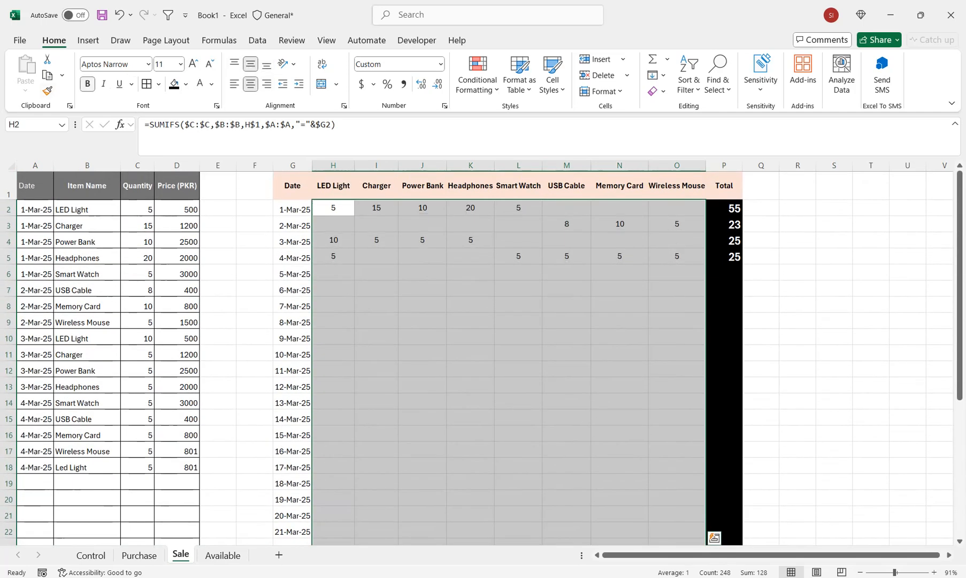
click(87, 84)
click(193, 63)
click(193, 63)
click(193, 63)
click(193, 63)
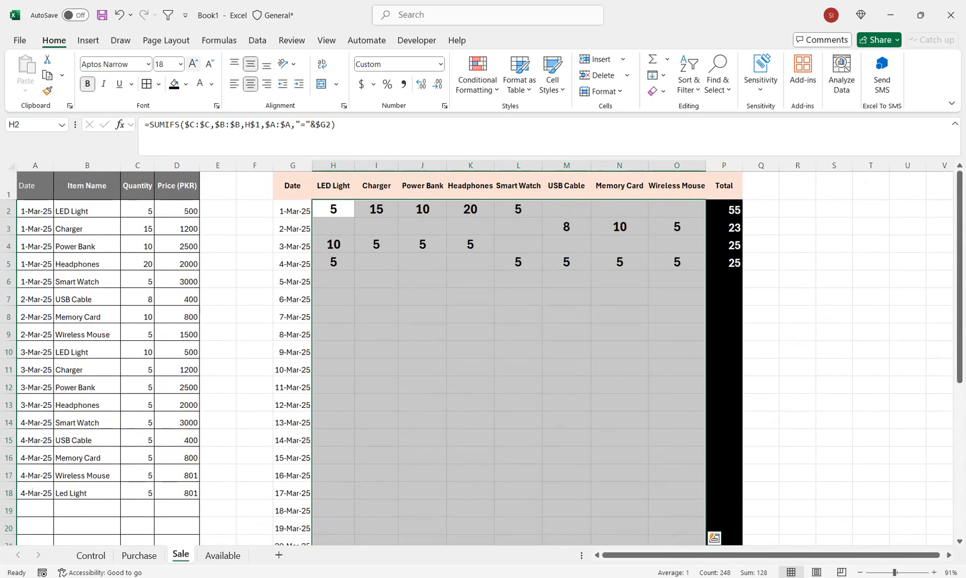
click(470, 437)
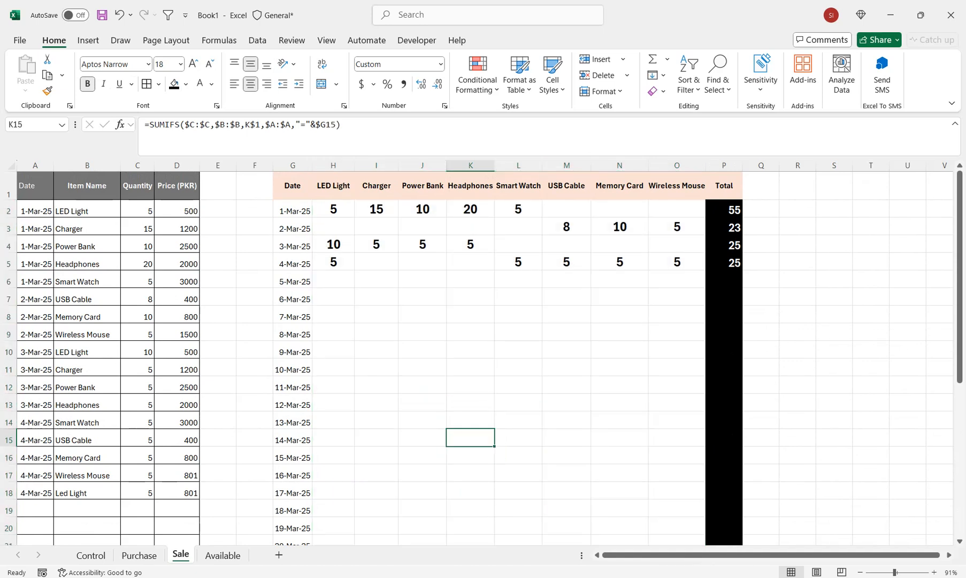
Step: Glance at the Available sheet, then apply all borders to G2:O32 on the Sale sheet
key(ctrl+Page_Down)
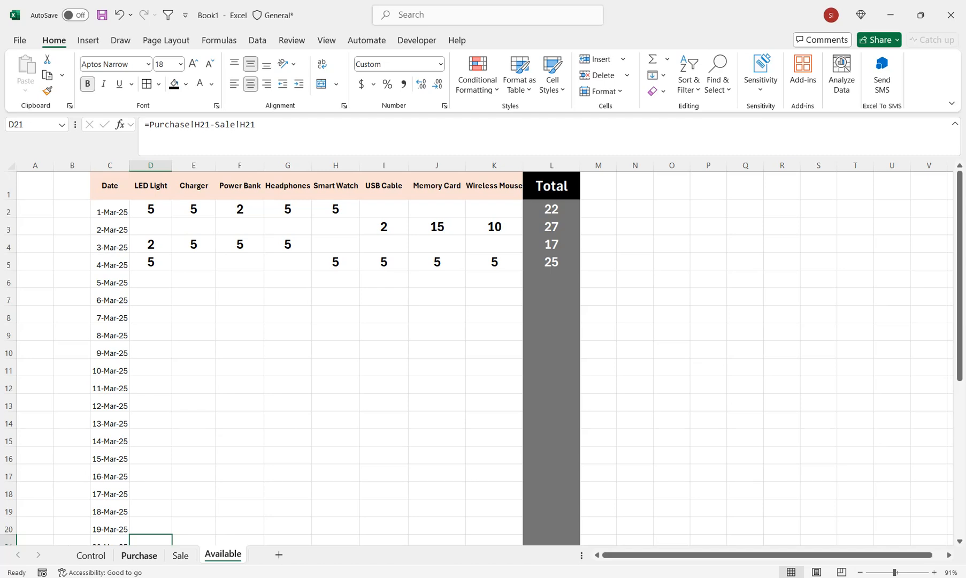
click(180, 554)
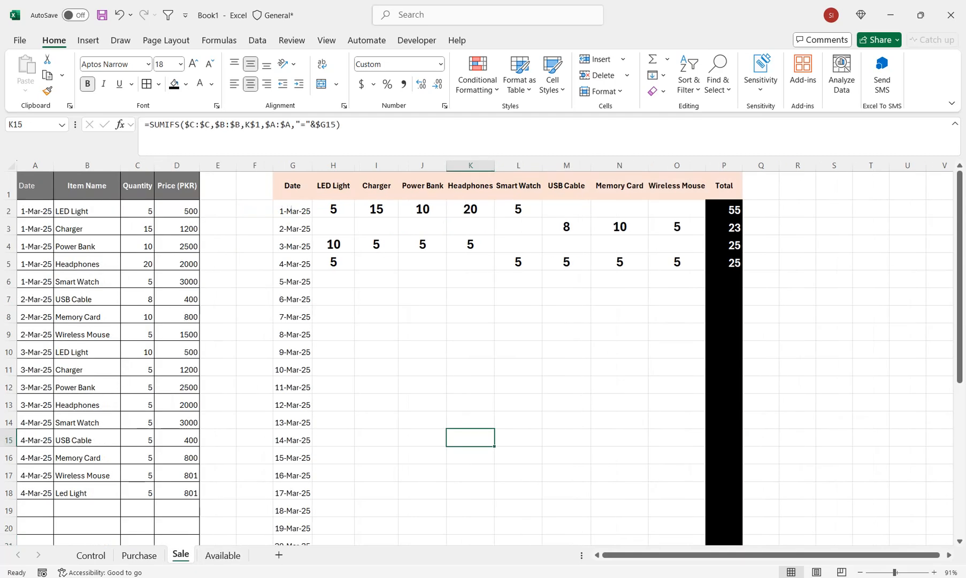
drag(293, 210, 704, 522)
click(146, 84)
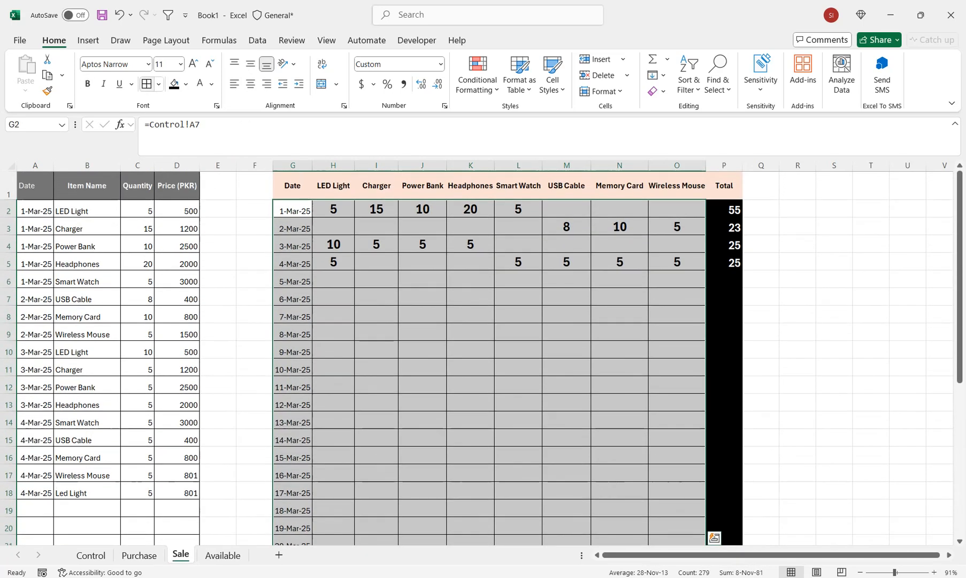
Step: Fill the dates in G2:G32 with Turquoise, Accent 4, Darker 50% and make their text white
drag(292, 211, 312, 541)
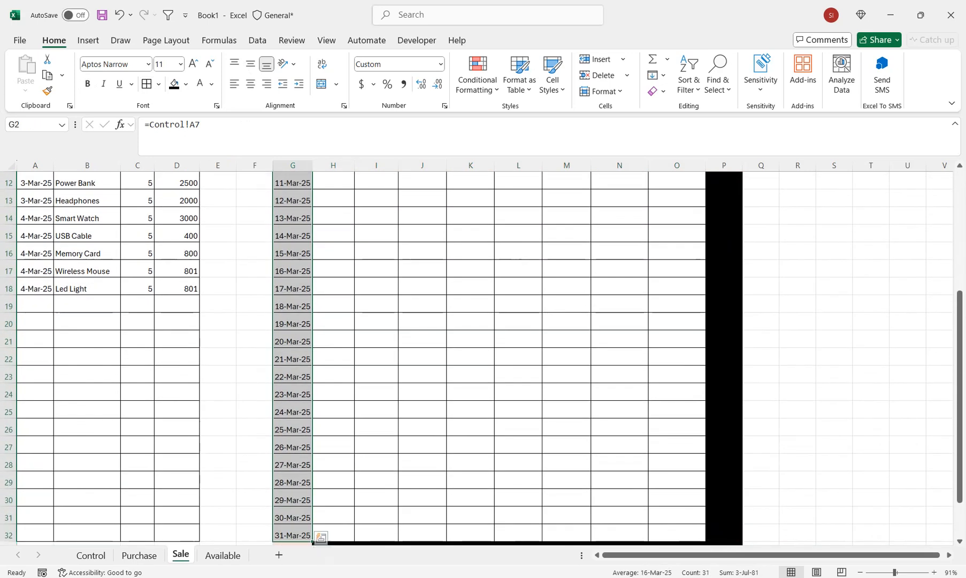
click(186, 84)
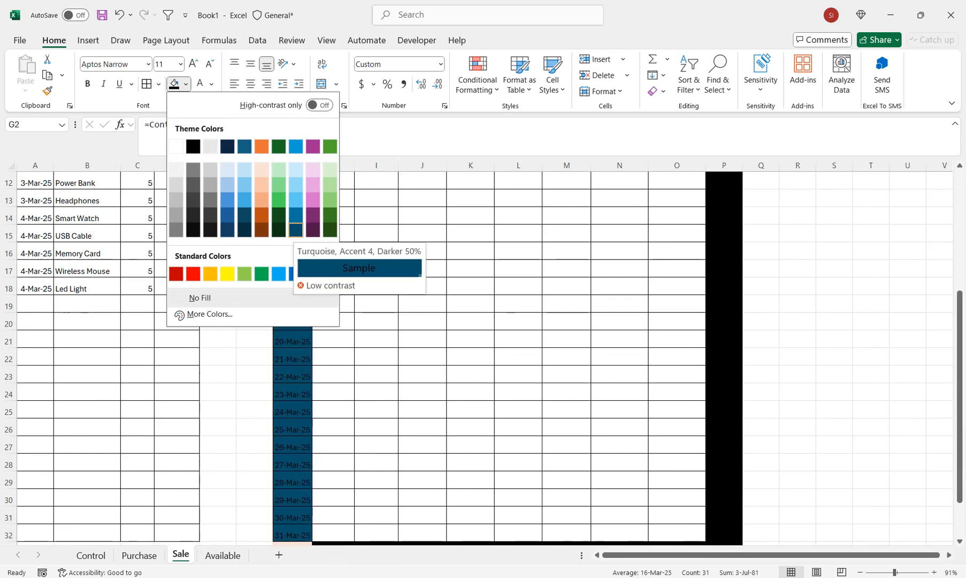
click(296, 229)
scroll(295, 230, up, 4)
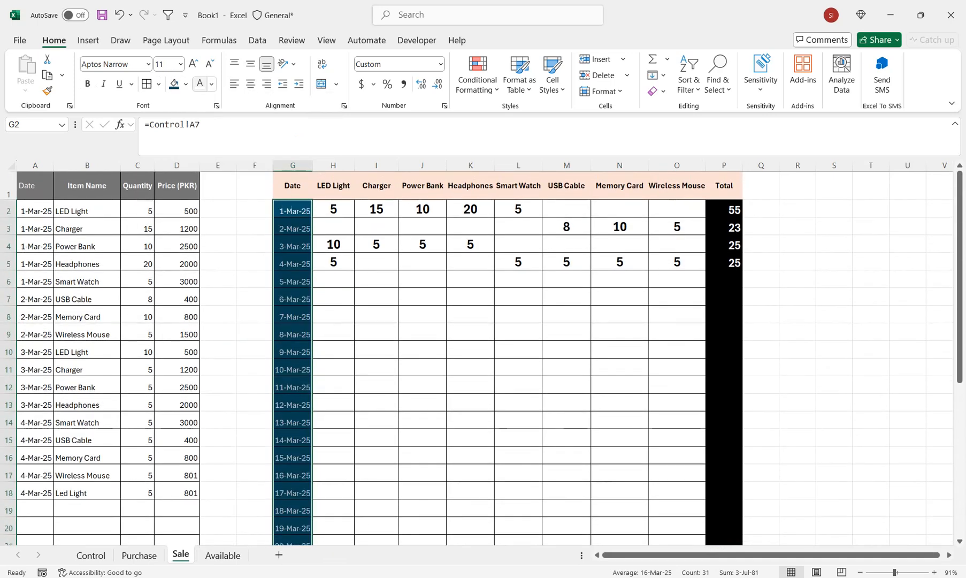
Step: Apply the lightest orange theme fill to the header row G1:P1
drag(676, 185, 333, 185)
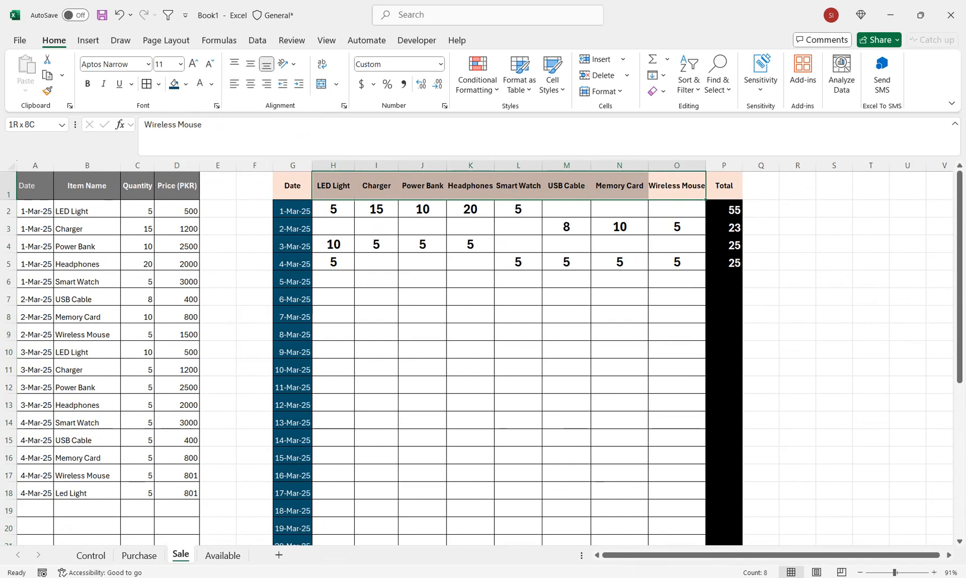
drag(723, 185, 293, 185)
click(186, 84)
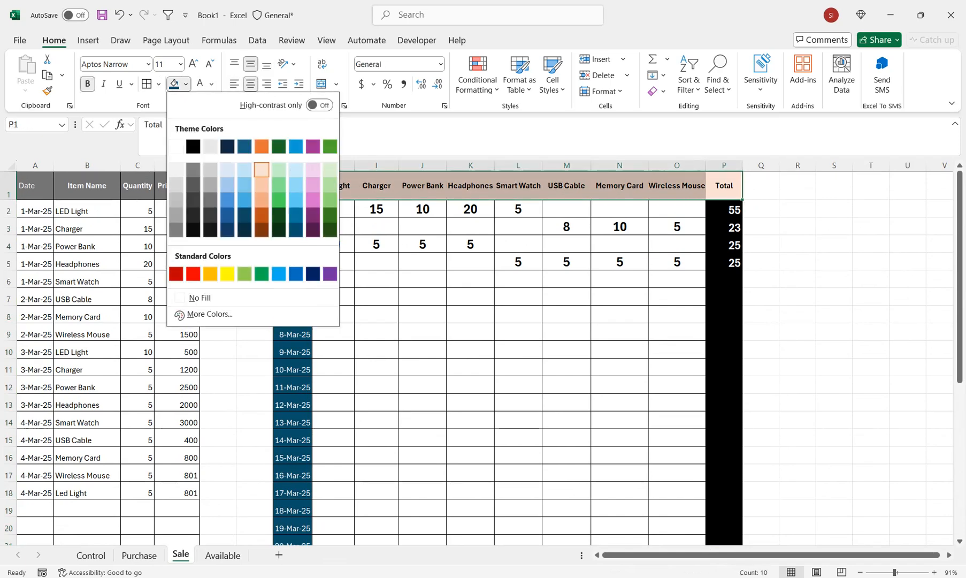
click(262, 169)
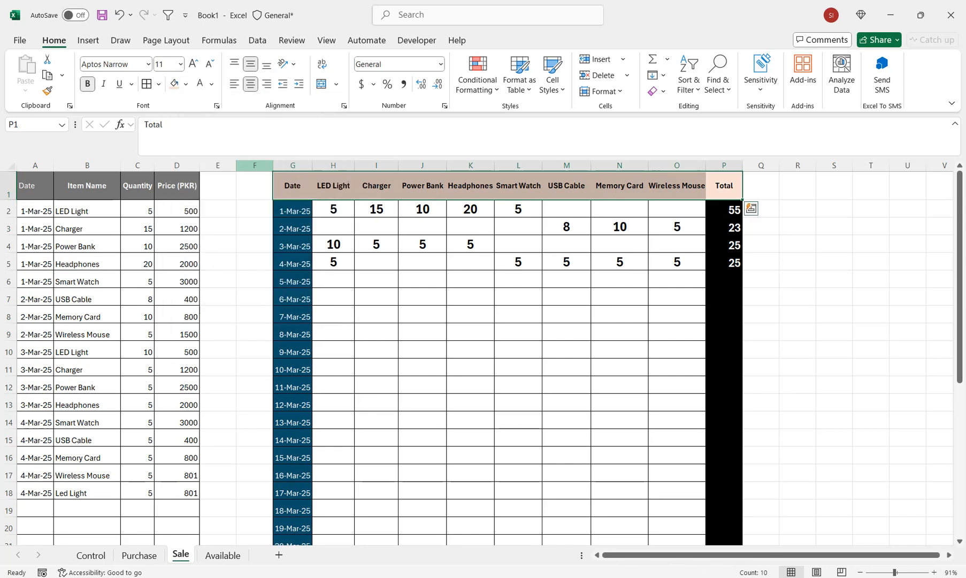
click(376, 185)
click(470, 262)
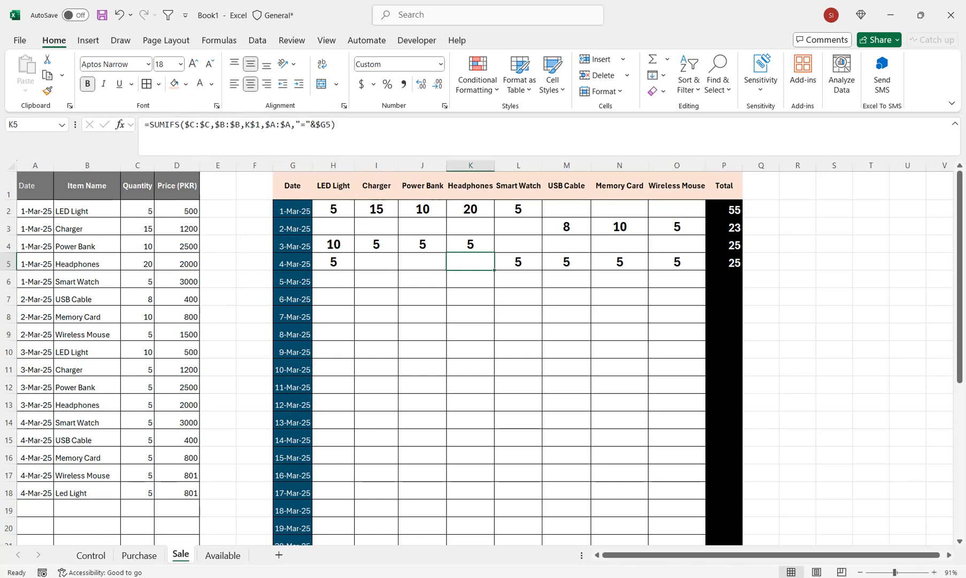
Step: On the Available sheet, widen empty columns N and O beside the stock table
click(223, 555)
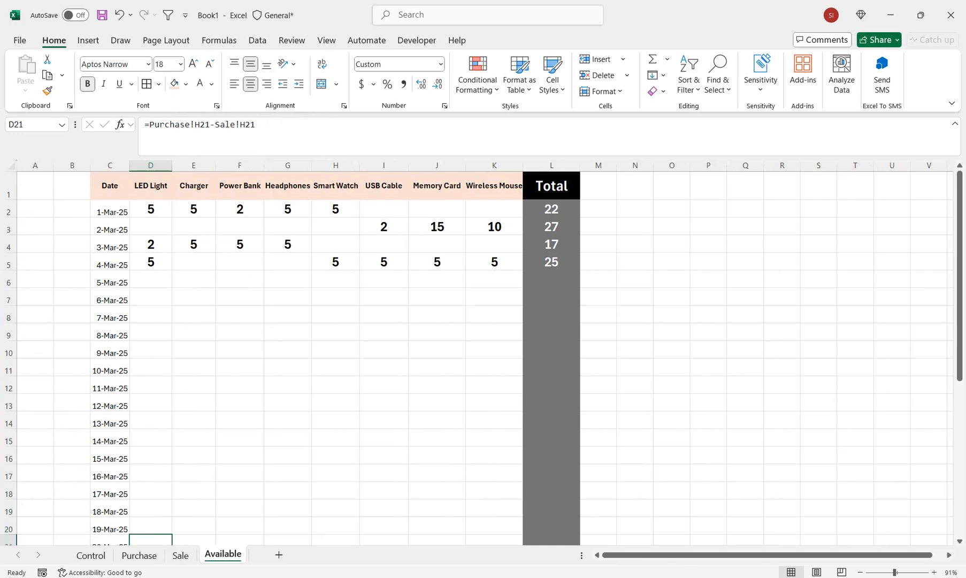
drag(690, 165, 714, 166)
drag(654, 165, 675, 165)
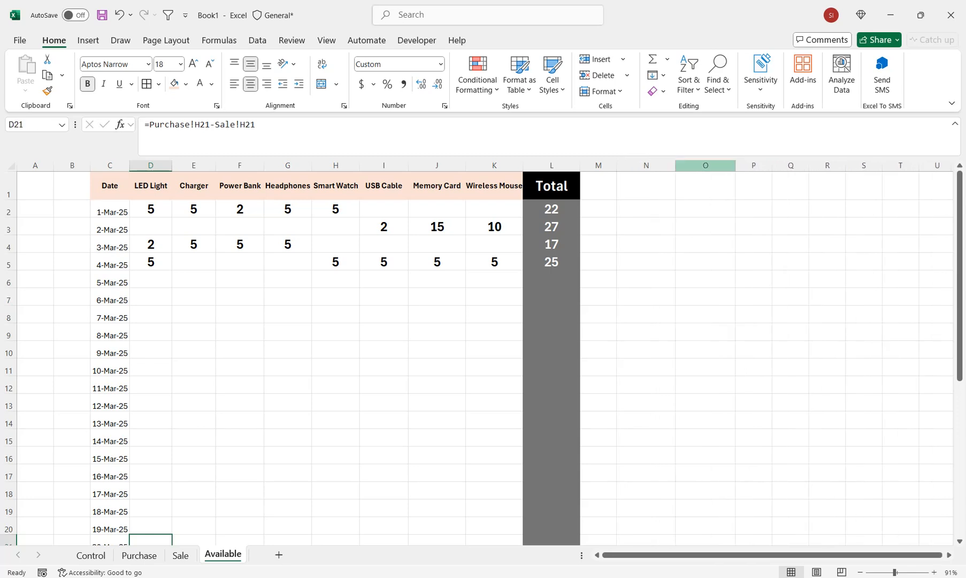
Step: Copy the item names in D1:K1 and paste them transposed down column N, starting at N2
drag(437, 186, 151, 185)
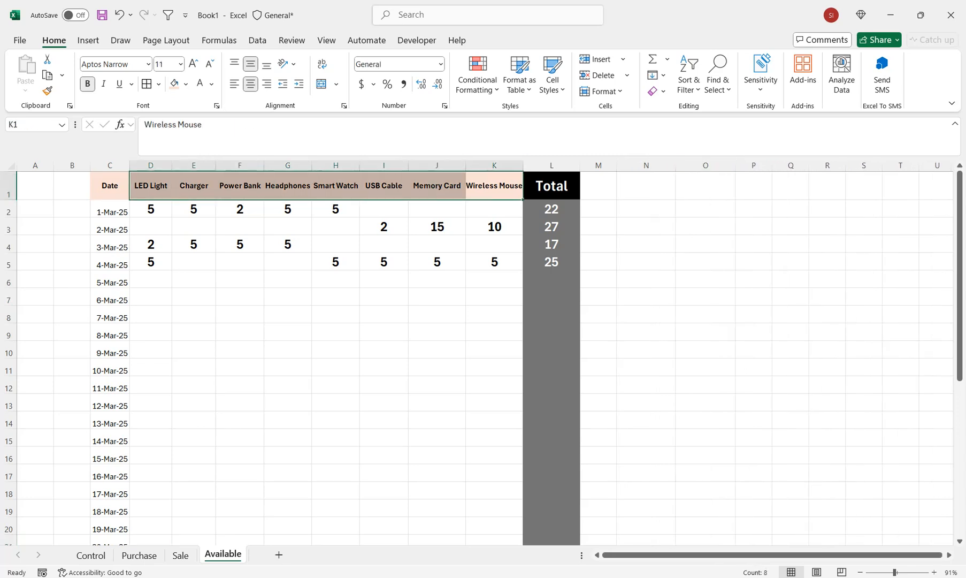
key(ctrl+c)
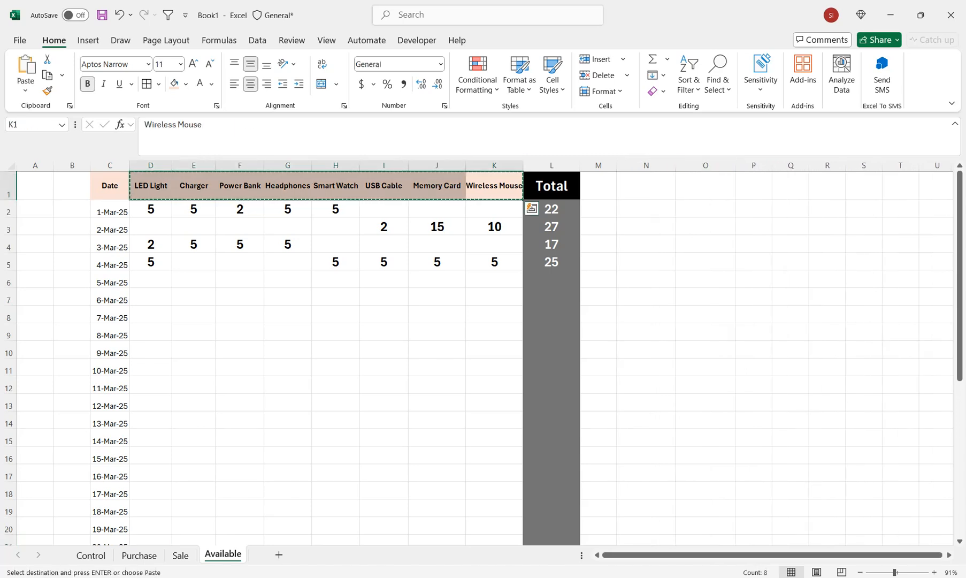
click(646, 185)
click(645, 209)
right_click(645, 208)
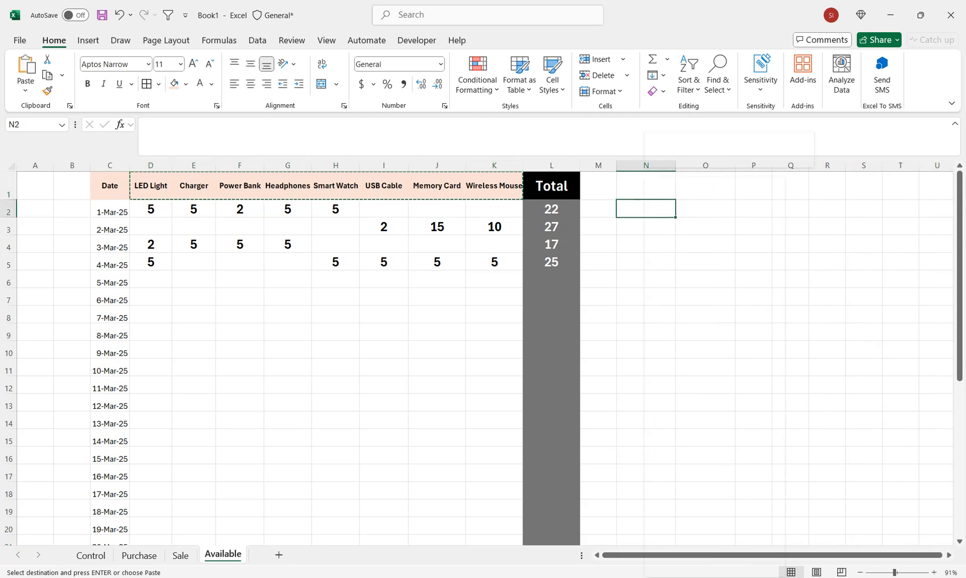
click(732, 265)
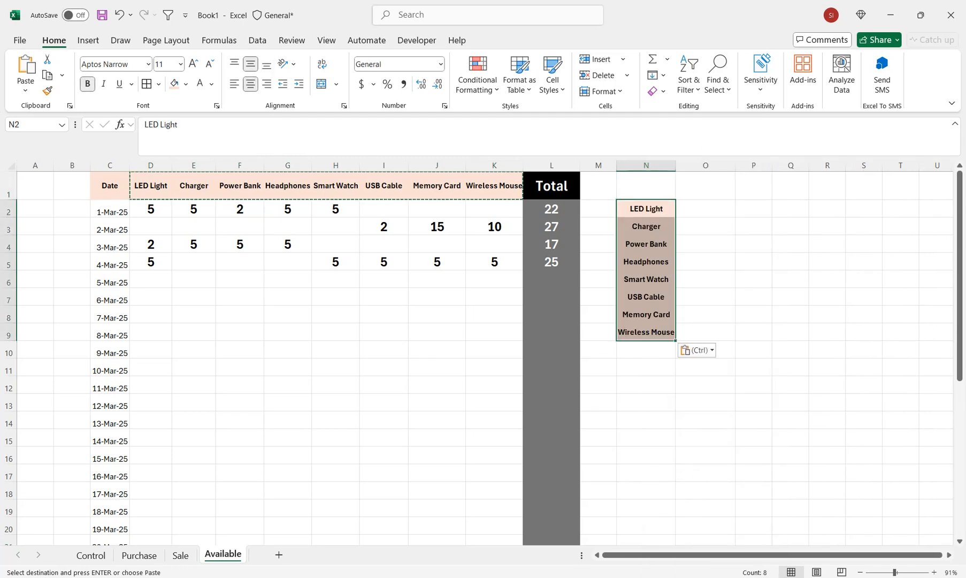
Step: Enter the heading "Final report" in N1 and merge and center it across N1:O1
click(646, 185)
text(Fi)
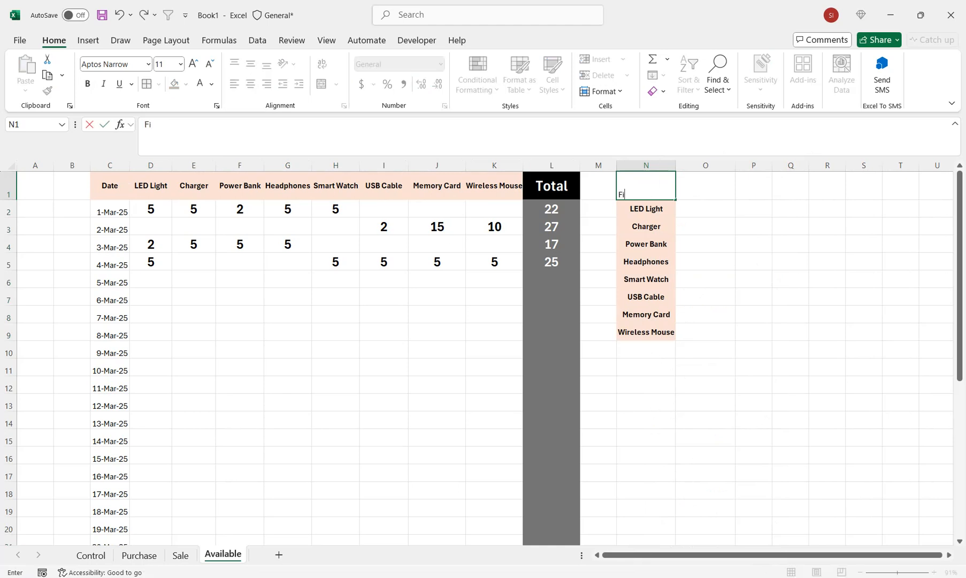
text(nal report)
click(705, 244)
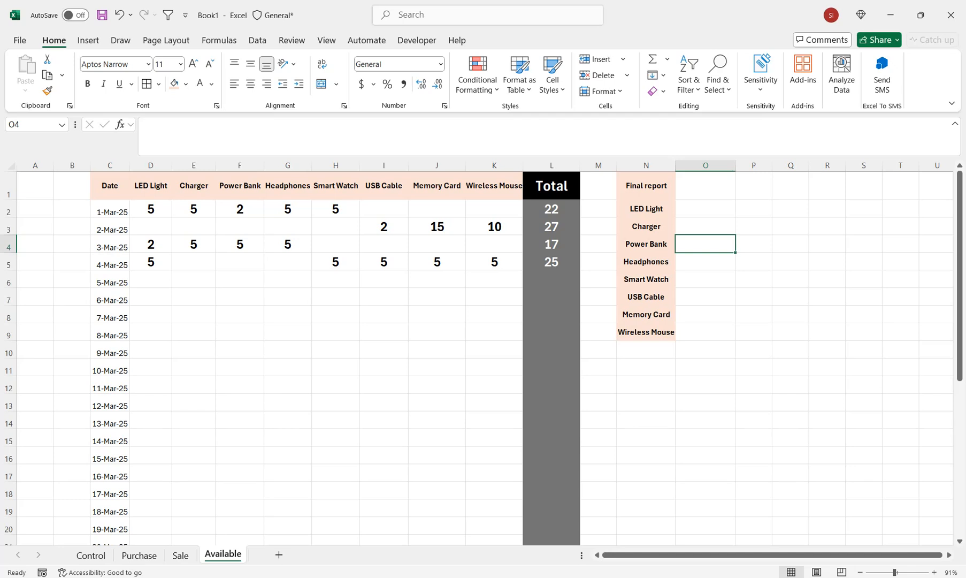
drag(646, 186, 705, 185)
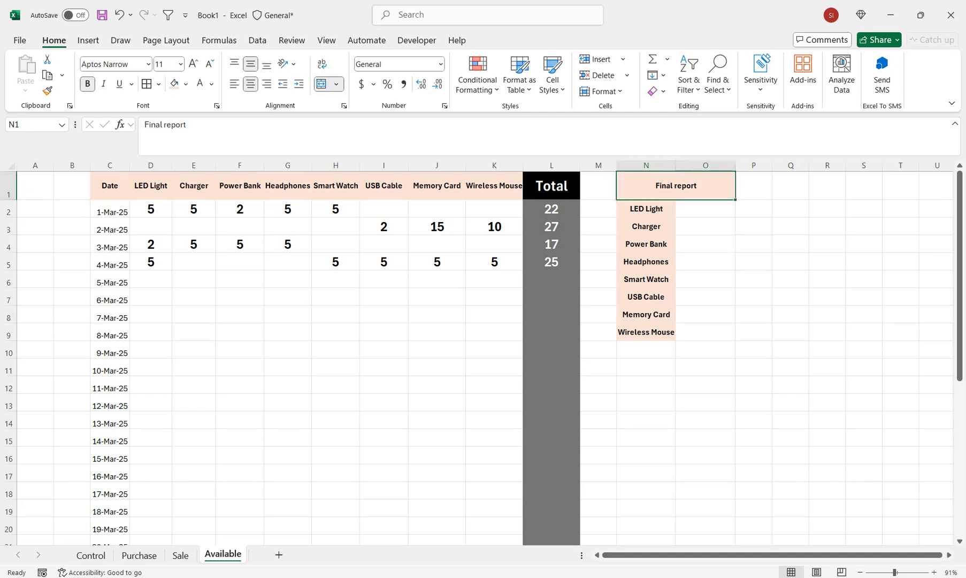
Step: Give the Final report heading a black fill and white text at 20 points
click(186, 83)
click(193, 146)
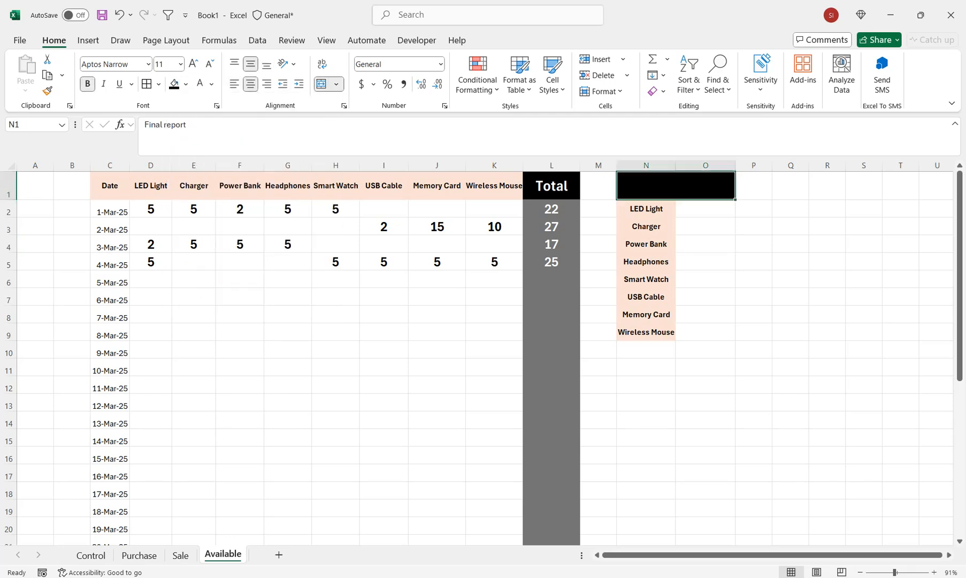
click(200, 84)
click(193, 64)
click(193, 64)
click(193, 64)
click(193, 64)
click(193, 63)
Step: In O2 of the Available sheet, start a formula totalling the item's purchases with SUMIF(Purchase!B:B,Available!N2,Purchase!C:C), followed by a minus sign
click(705, 208)
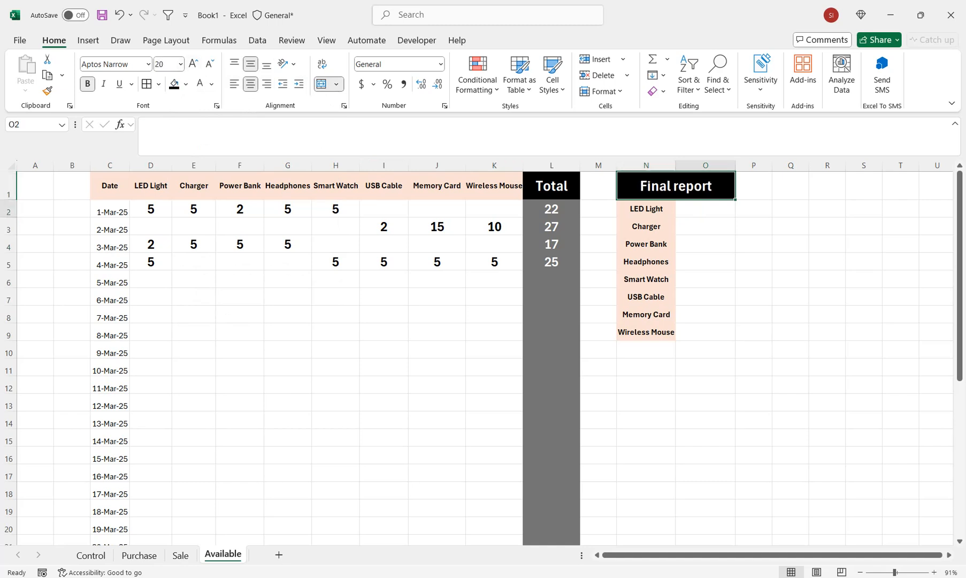
text(=)
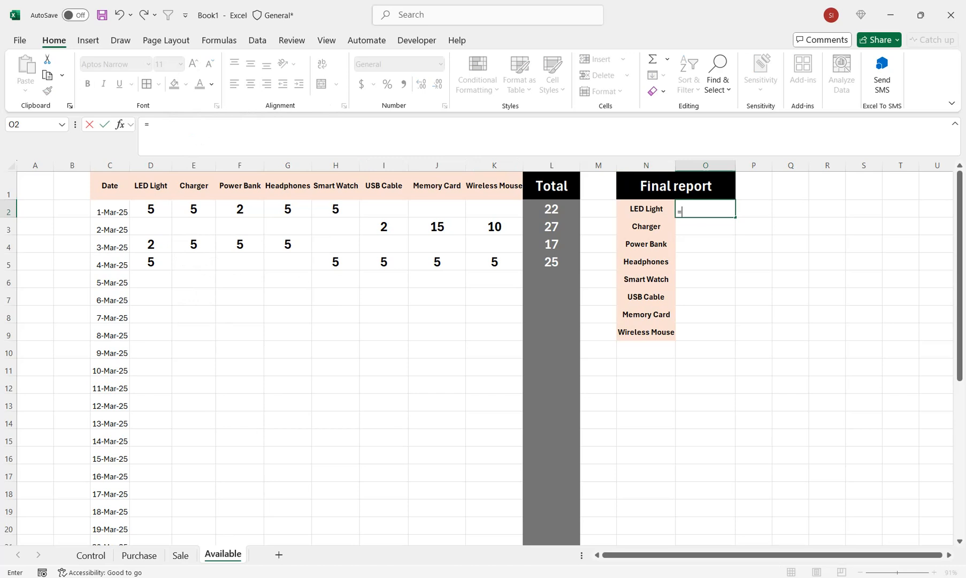
text(sumif()
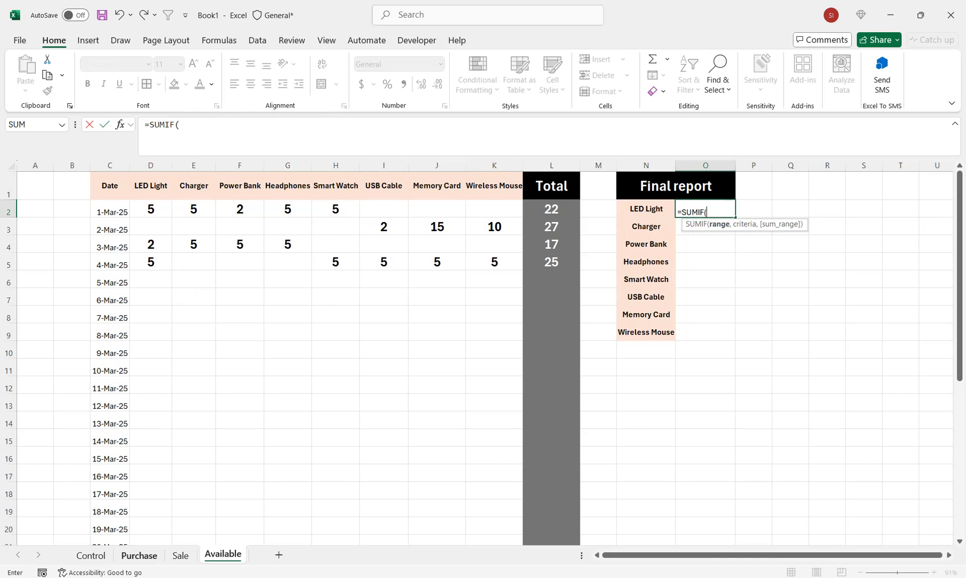
click(139, 555)
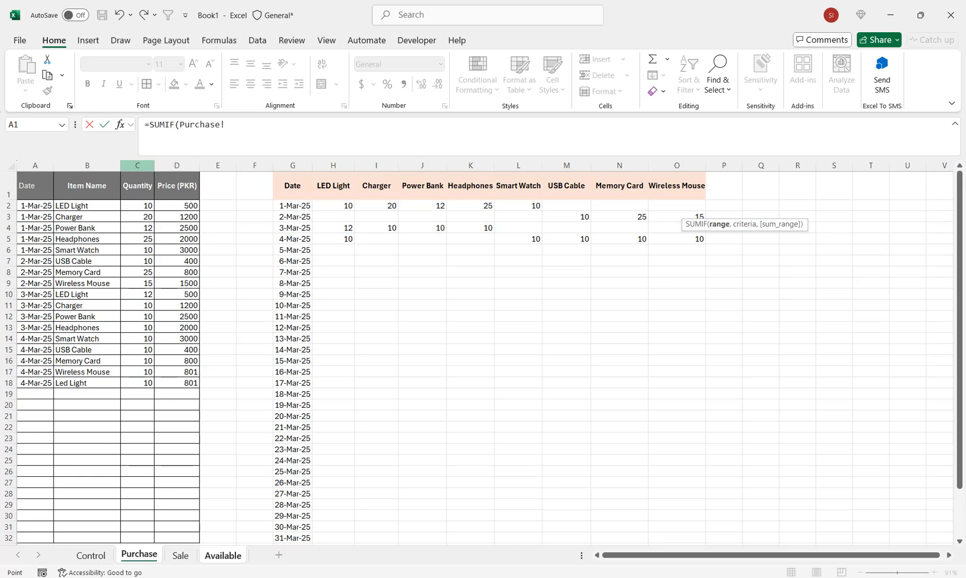
click(87, 165)
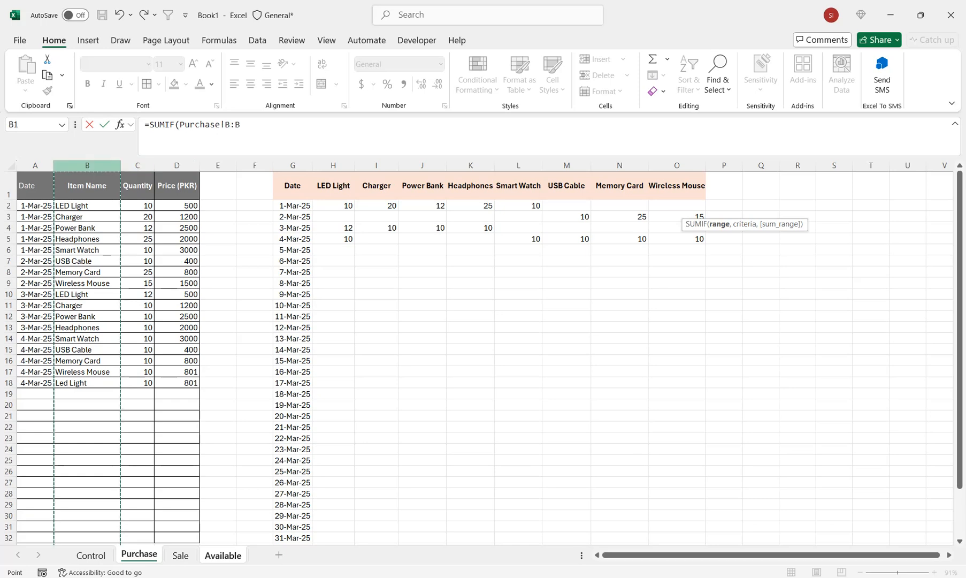
text(,)
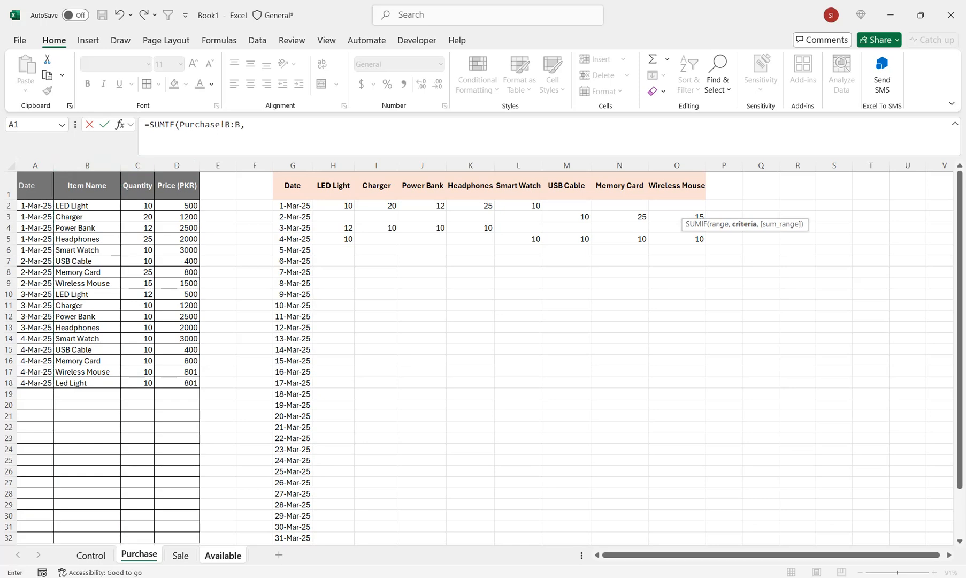
click(223, 554)
click(646, 208)
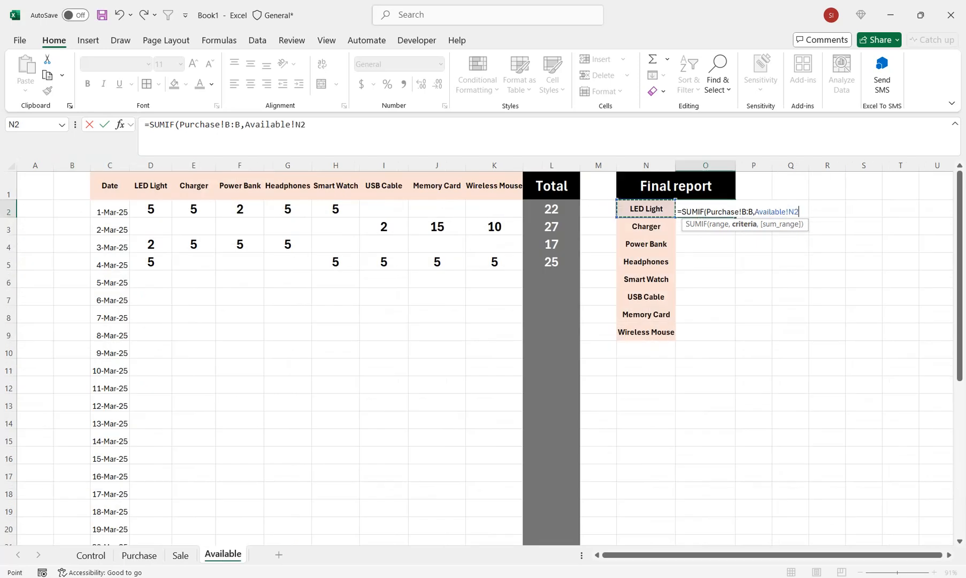
text(,)
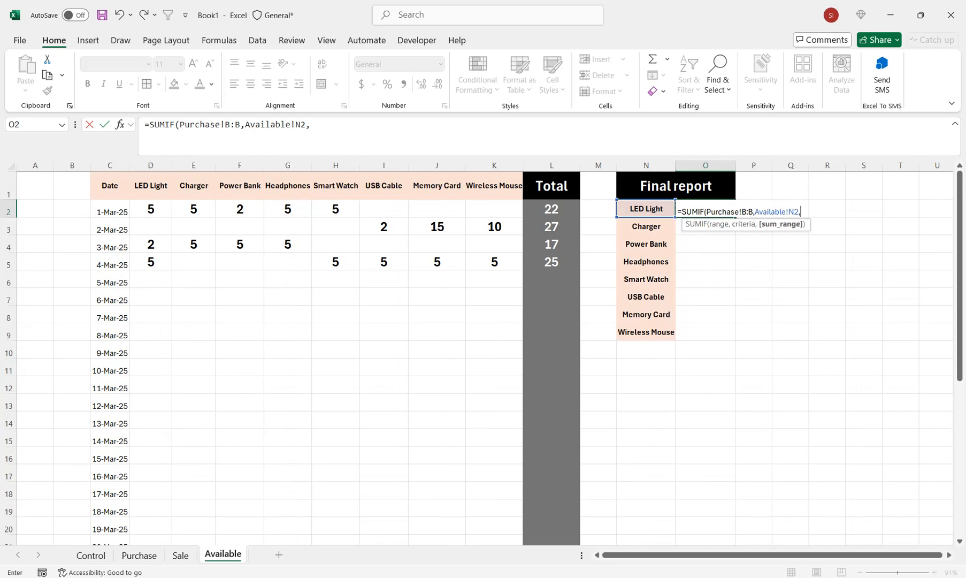
click(139, 555)
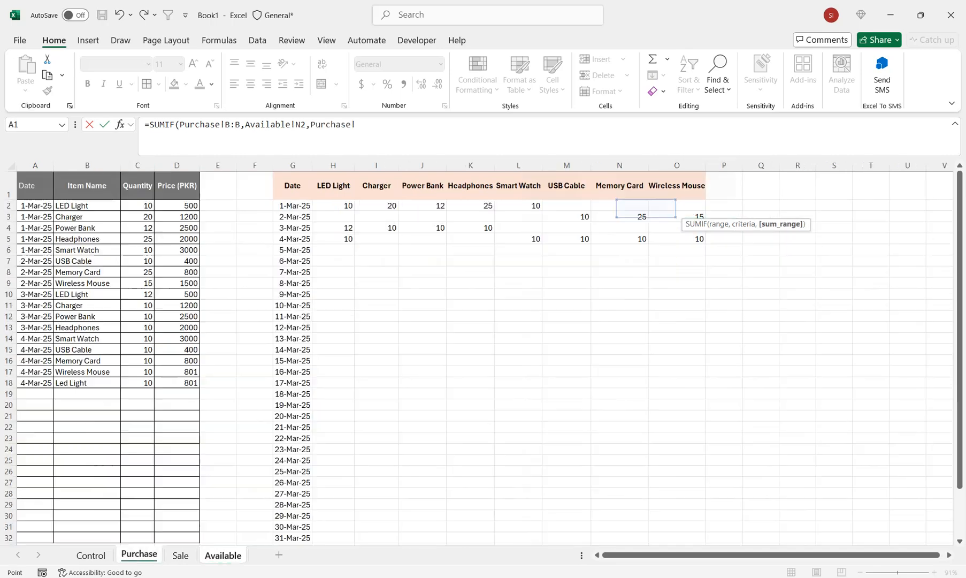
click(137, 165)
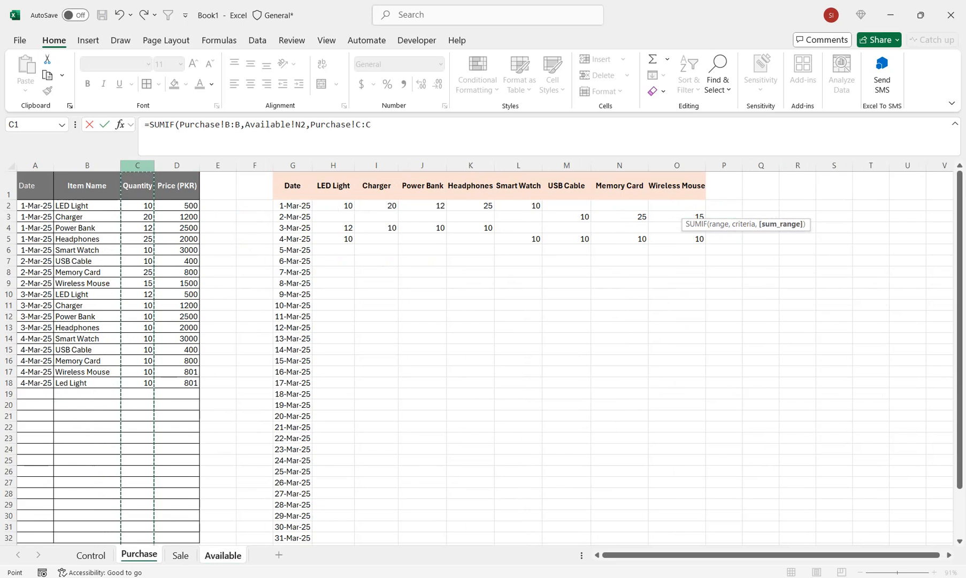
text()-)
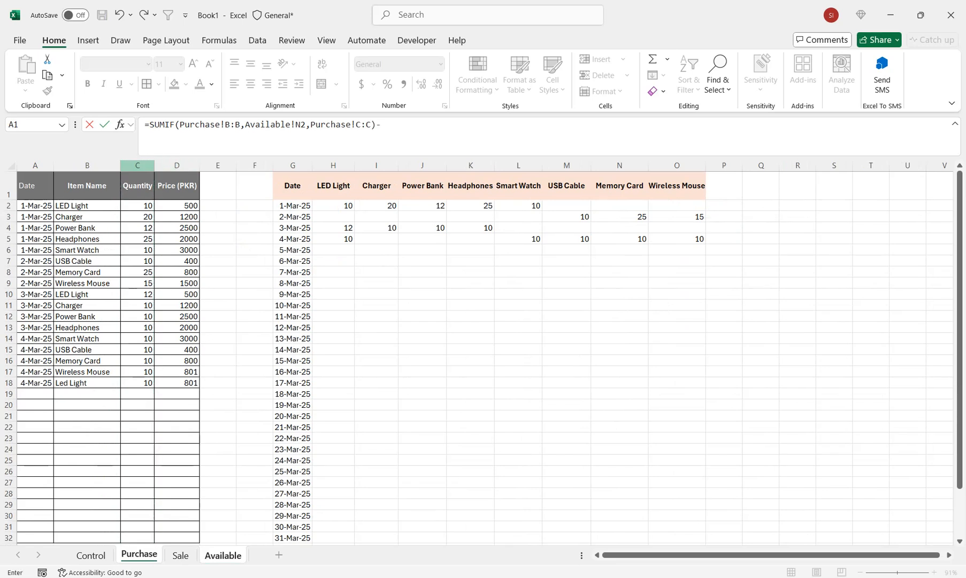
Step: Complete the O2 formula by subtracting SUMIF(Sale!B:B,Available!N2,Sale!C:C), and fill it down to O9
text(sumif)
key(Tab)
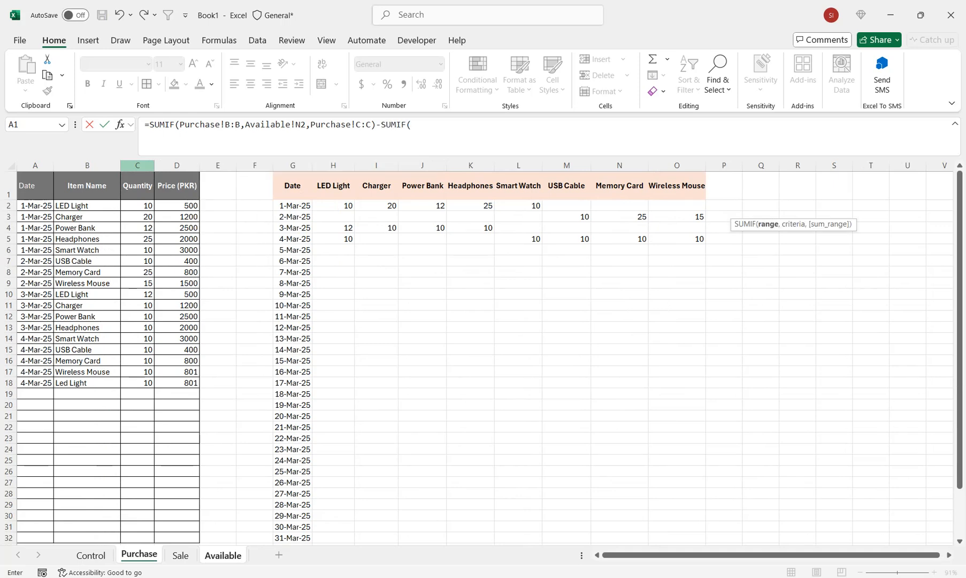
key(ctrl+Page_Down)
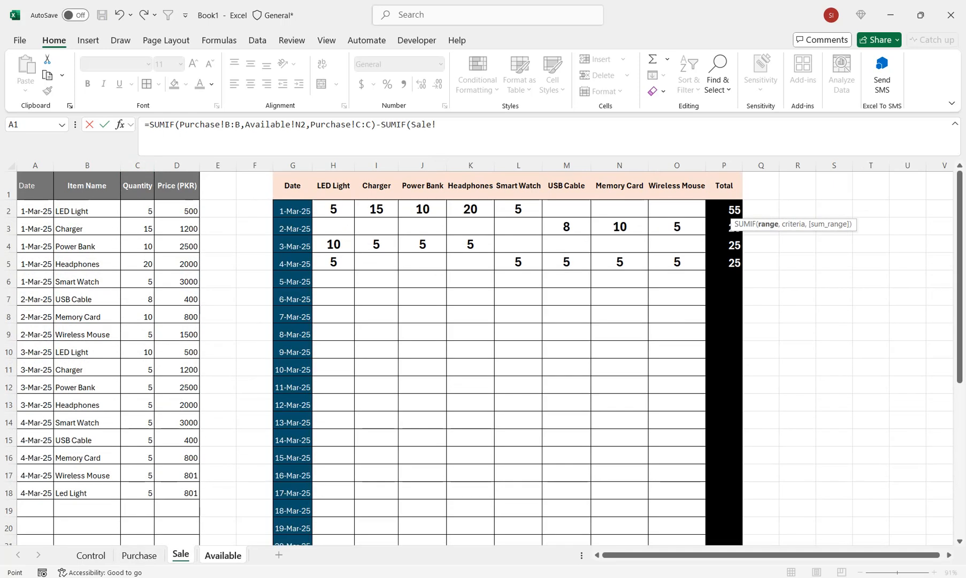
click(87, 165)
text(,)
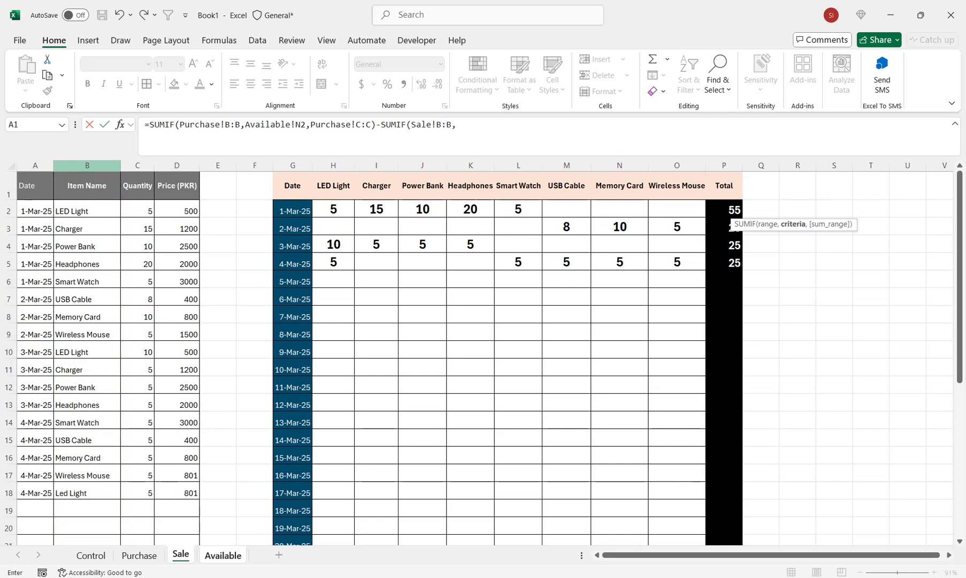
key(ctrl+Page_Down)
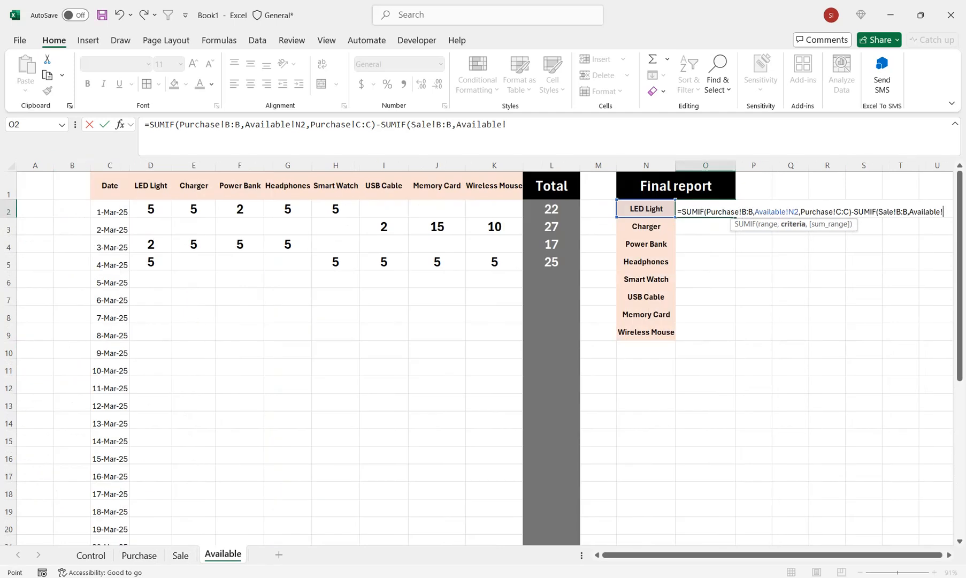
click(646, 208)
text(,)
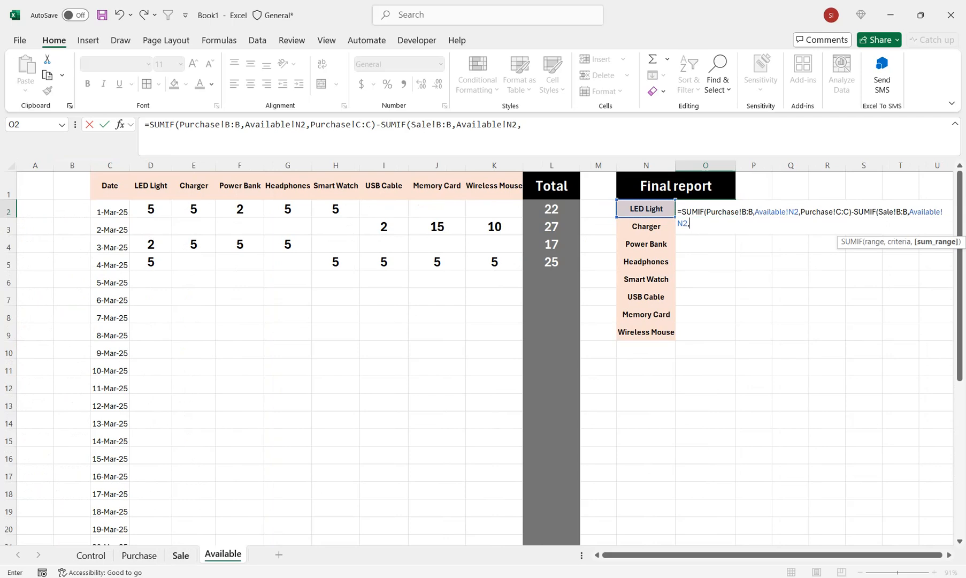
click(180, 555)
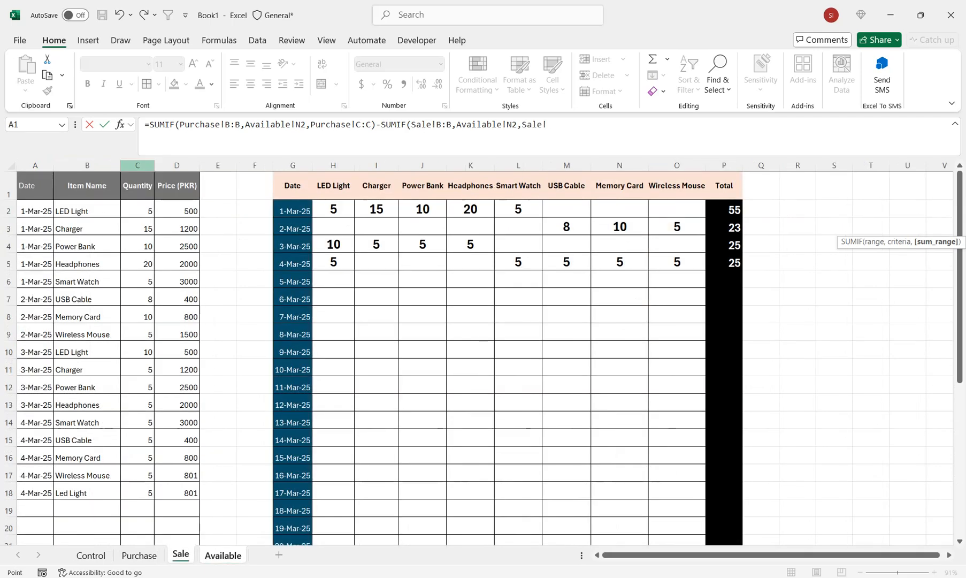
click(138, 166)
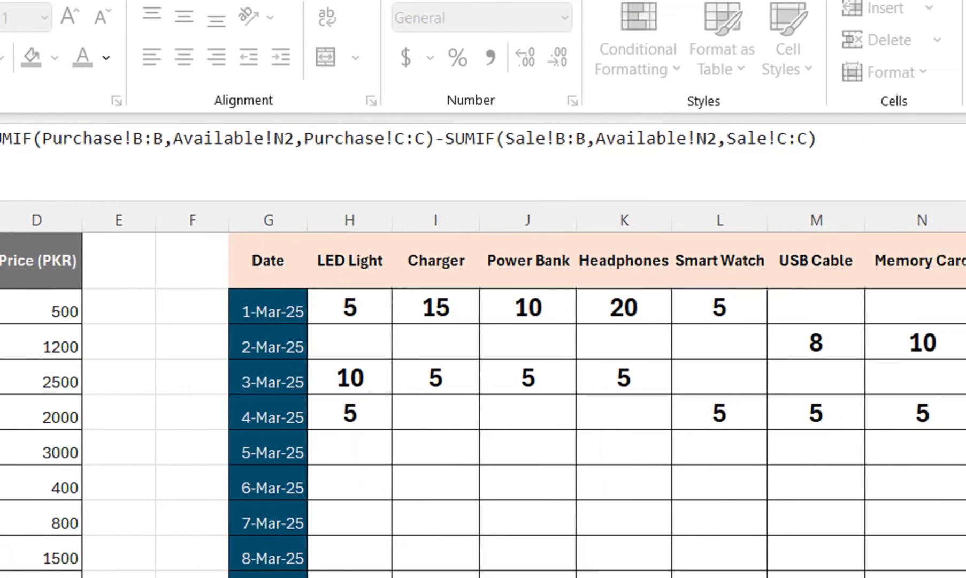
key(Return)
key(Up)
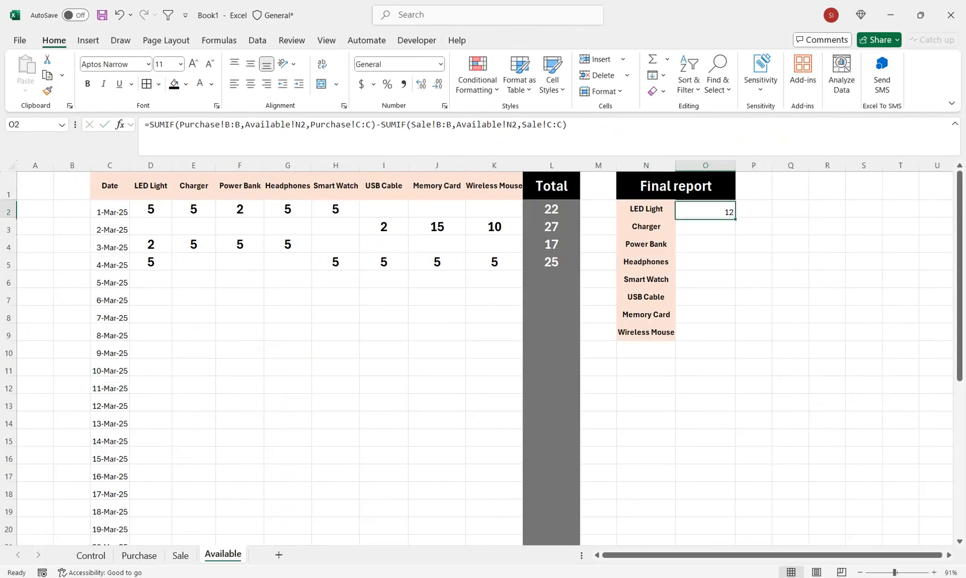
drag(734, 217, 733, 336)
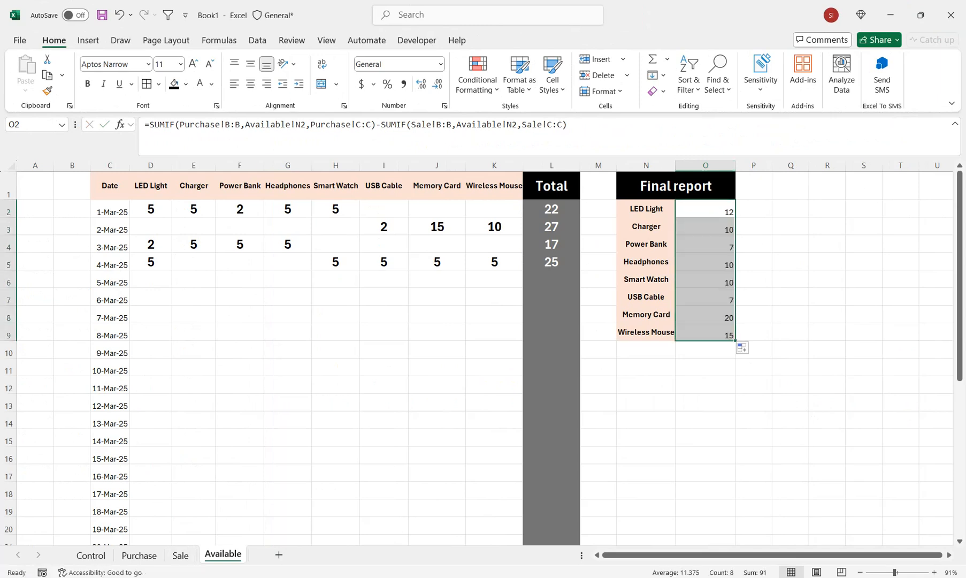
Step: Format O2:O9 as bold 16-point text centered horizontally and vertically, and add solid blue data bars to the quantities
click(250, 84)
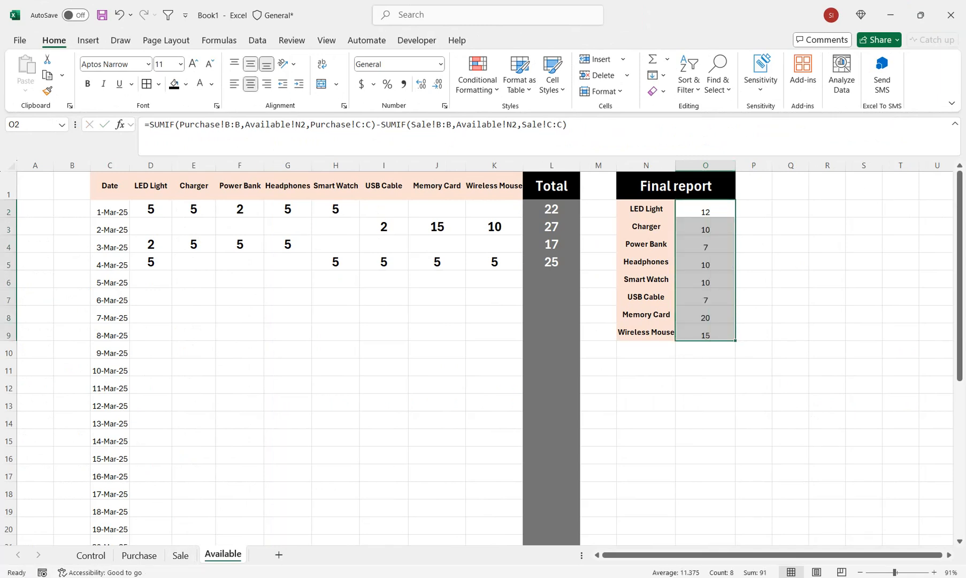
click(250, 64)
click(193, 63)
click(193, 64)
click(193, 64)
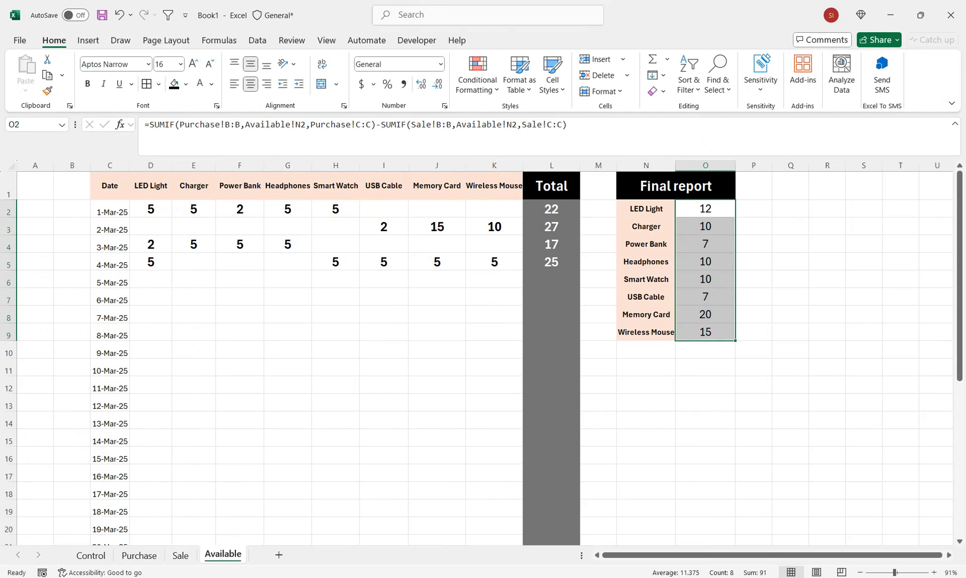
click(87, 83)
drag(705, 208, 705, 331)
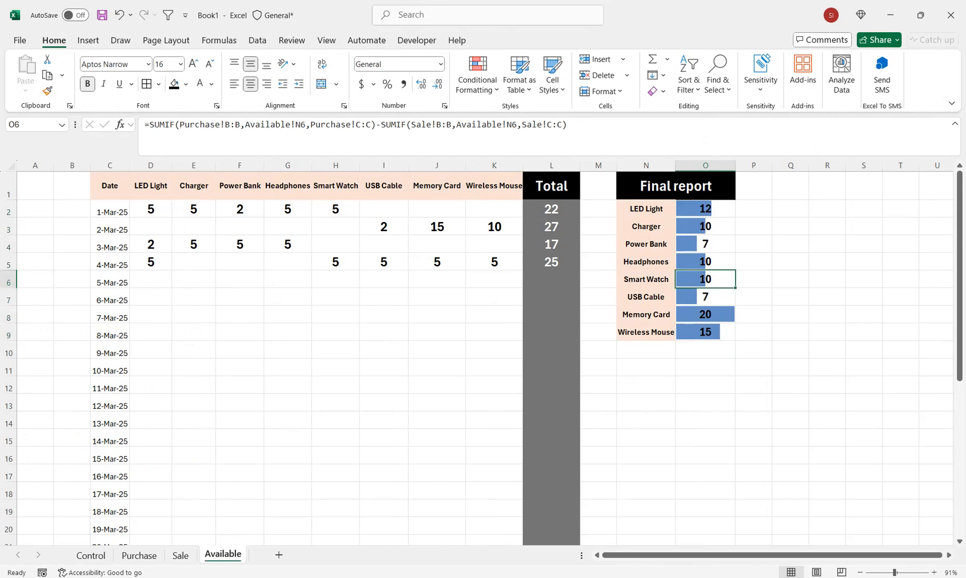
click(705, 261)
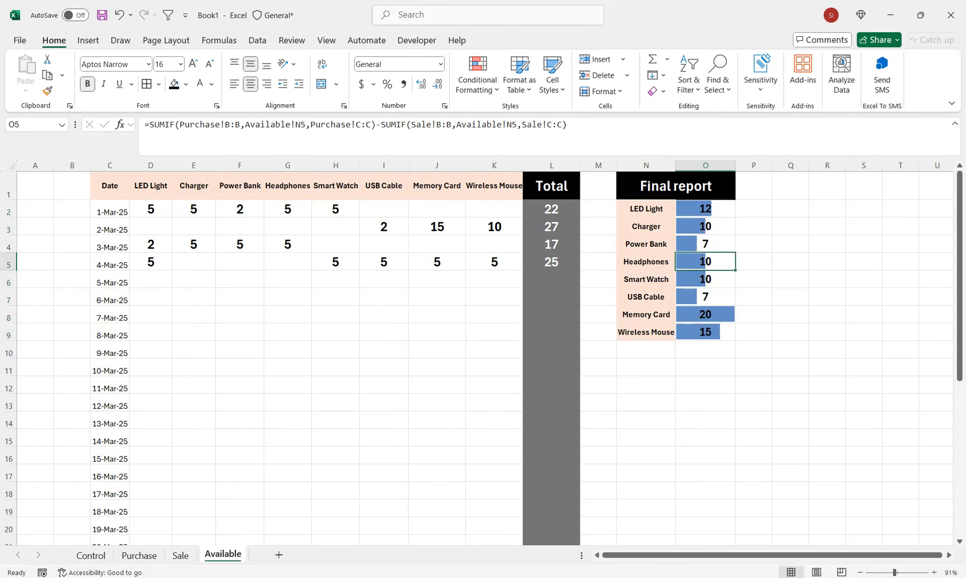
Step: Delete the empty columns A and B before the date column on the Available sheet
drag(72, 165, 34, 166)
right_click(29, 165)
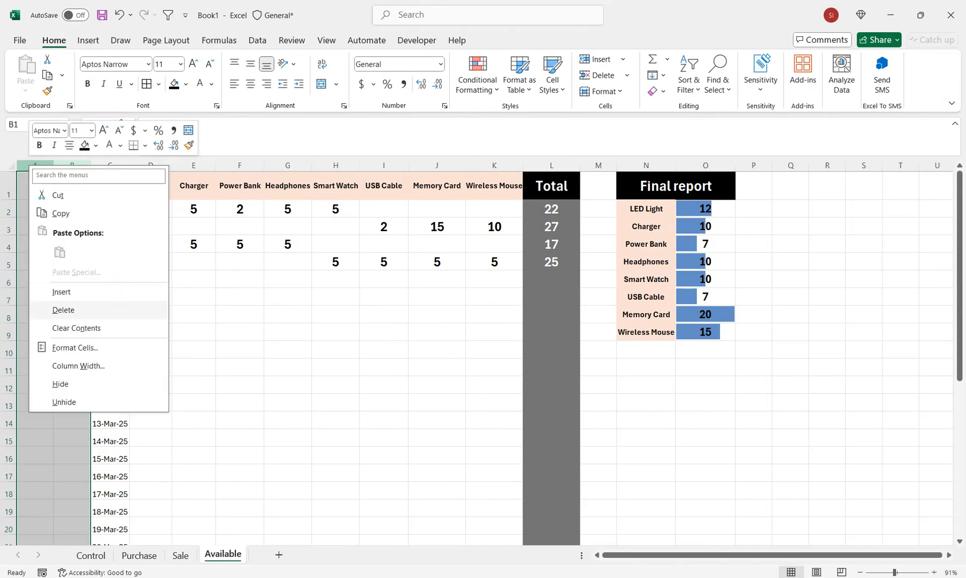
click(63, 309)
Step: Hide the gridlines on the Available sheet
click(572, 244)
drag(631, 209, 572, 332)
click(326, 41)
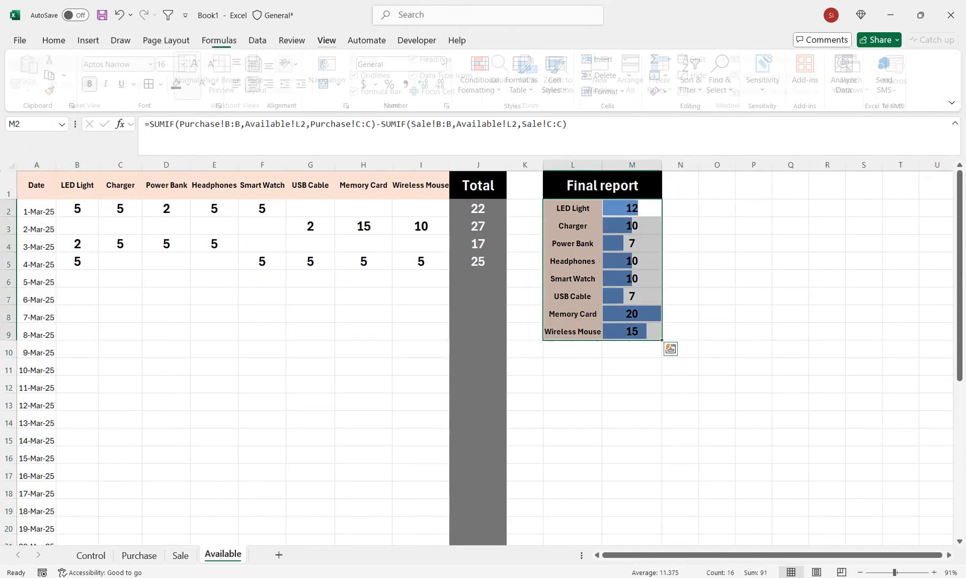
click(359, 75)
click(826, 314)
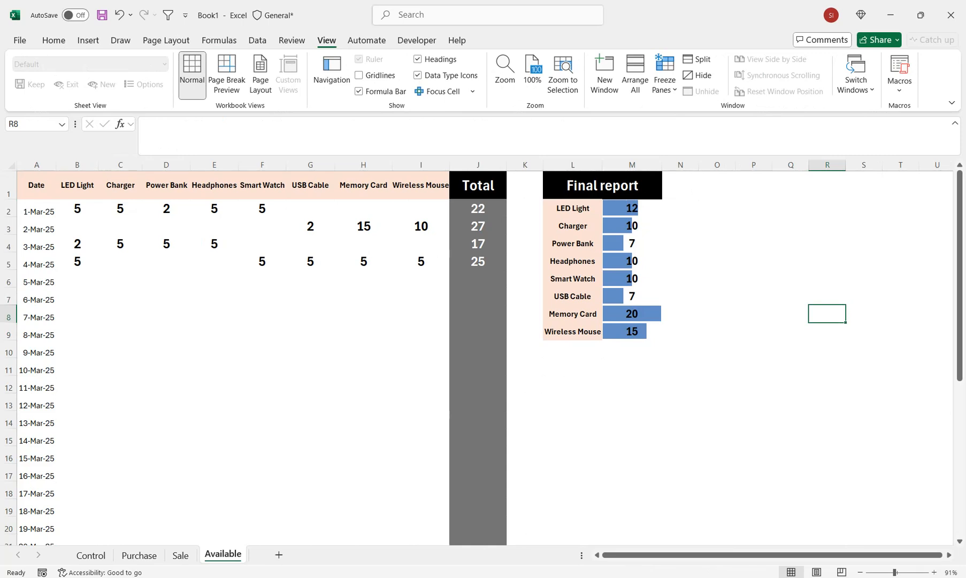
Step: Examine the Sale sheet's empty entry row 19 with its item name choices, and the Final report quantities on the Available sheet
click(180, 554)
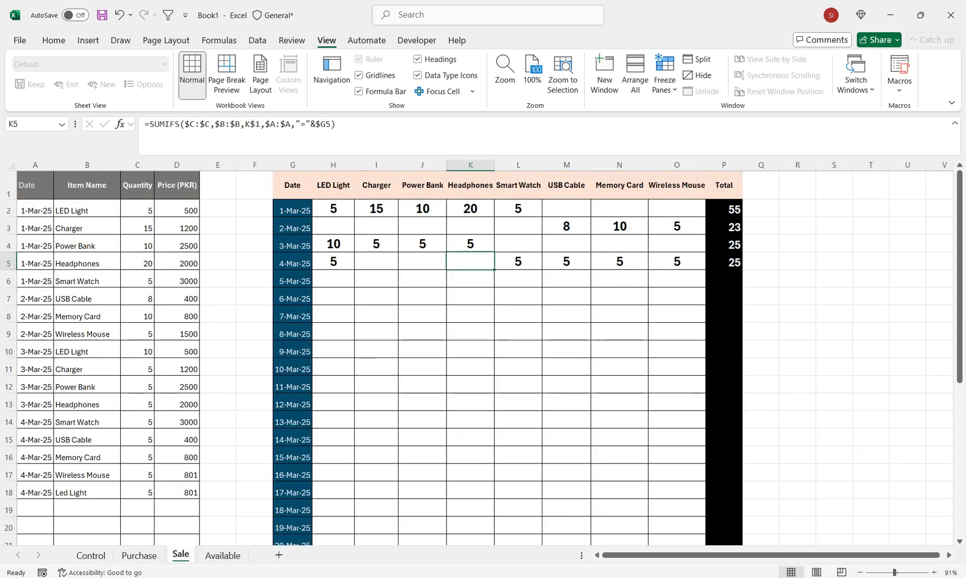
click(619, 261)
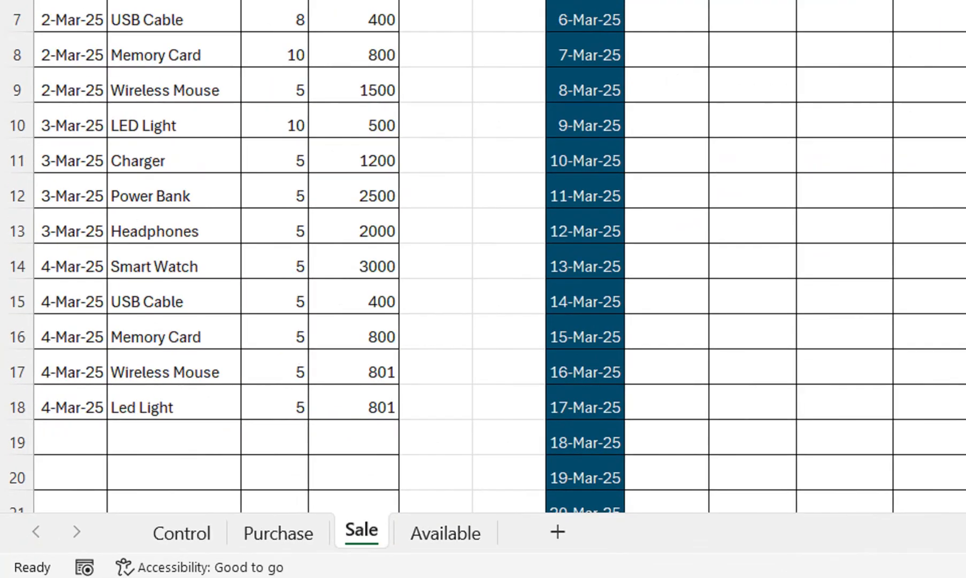
click(174, 437)
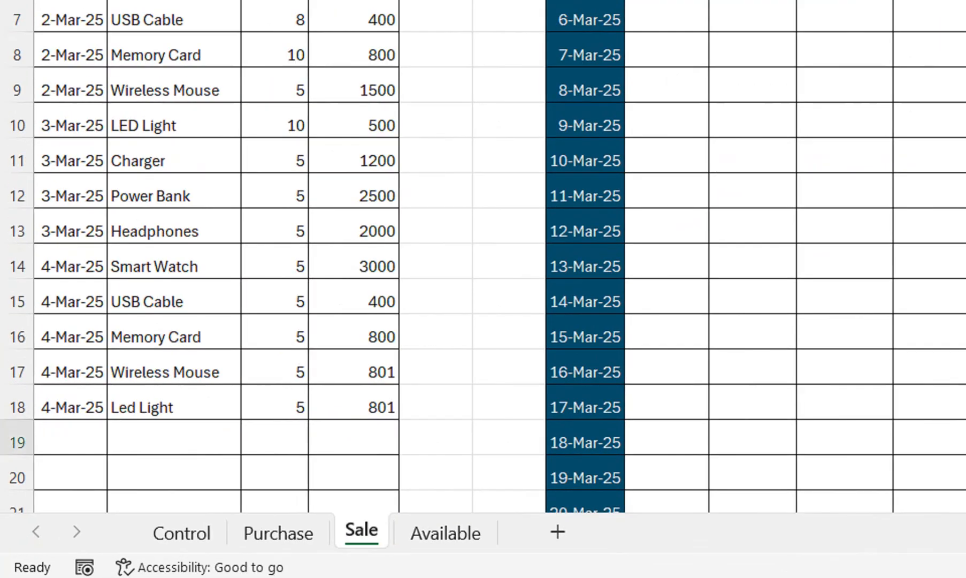
click(252, 443)
click(252, 443)
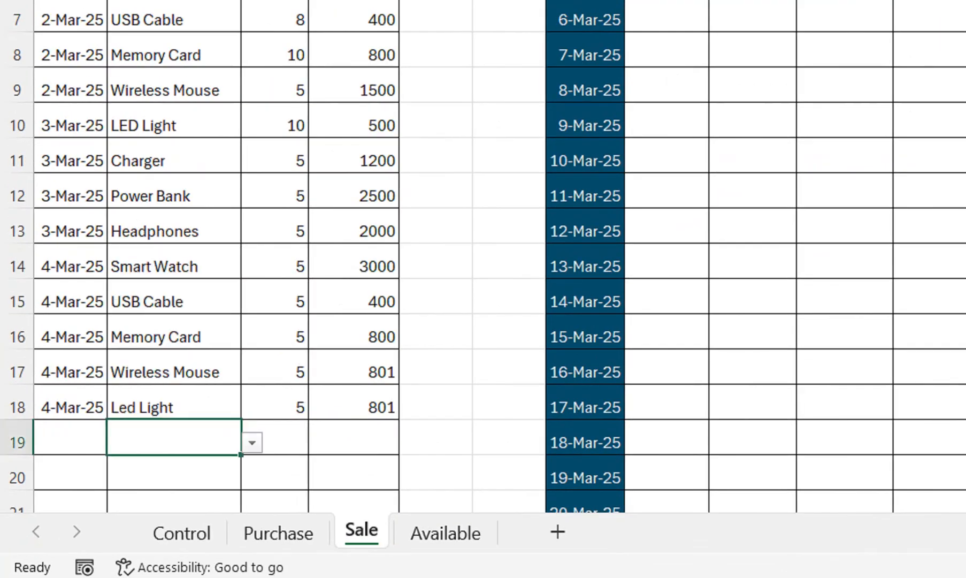
click(252, 443)
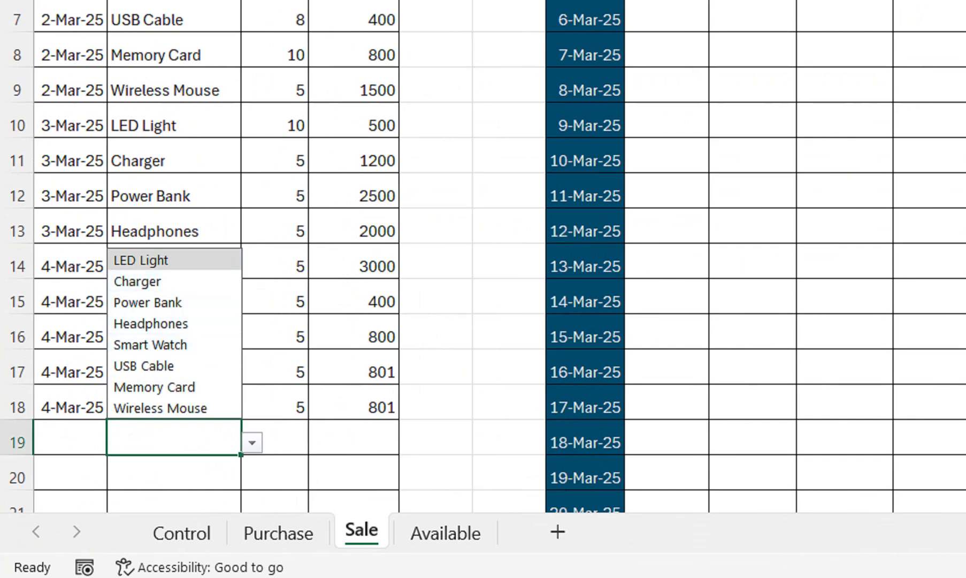
click(70, 437)
click(274, 438)
click(353, 437)
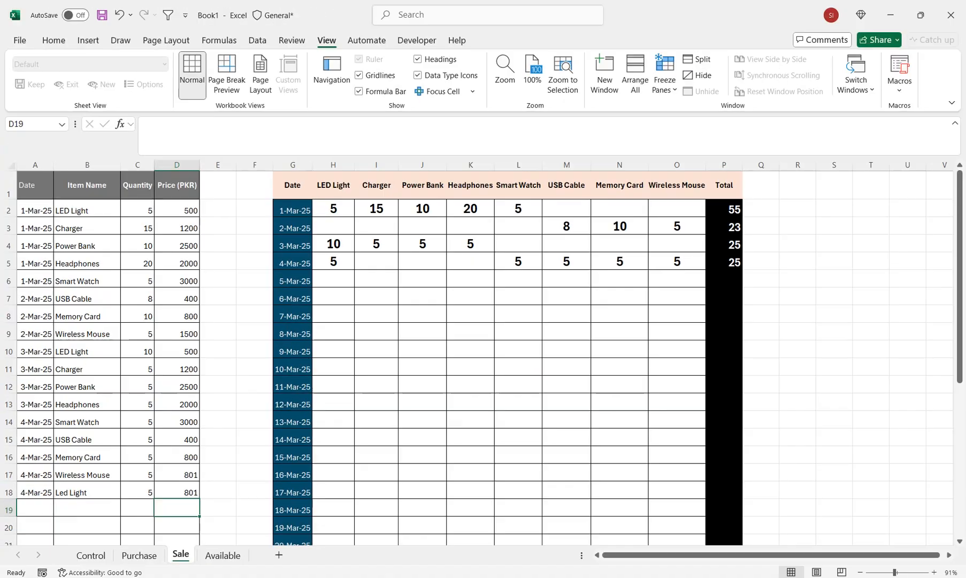
click(223, 554)
click(632, 296)
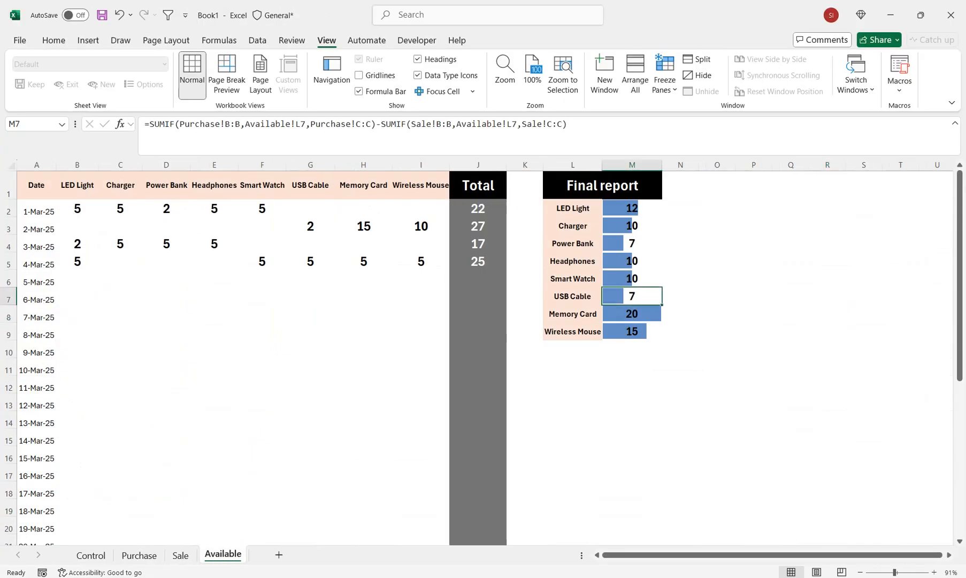
drag(572, 208, 632, 332)
click(631, 296)
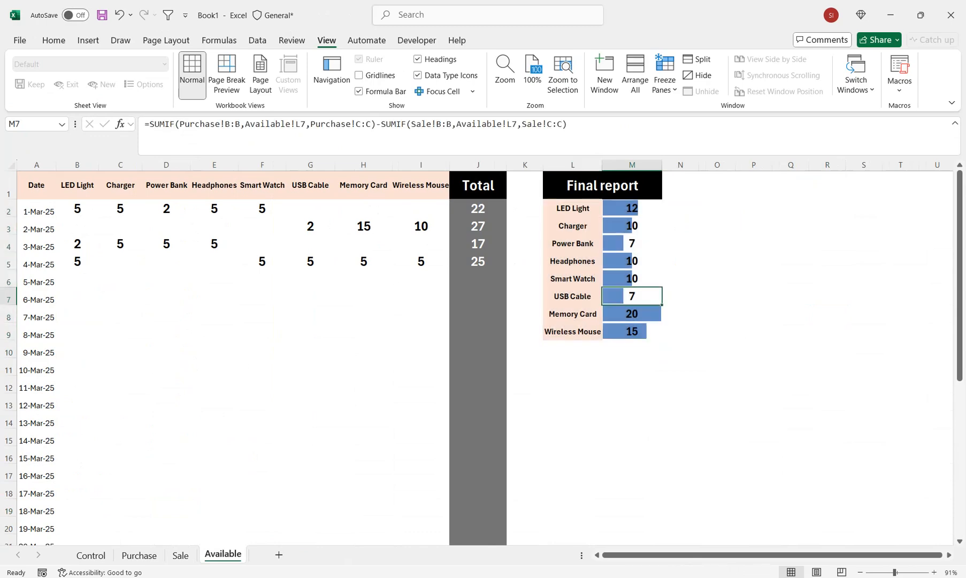